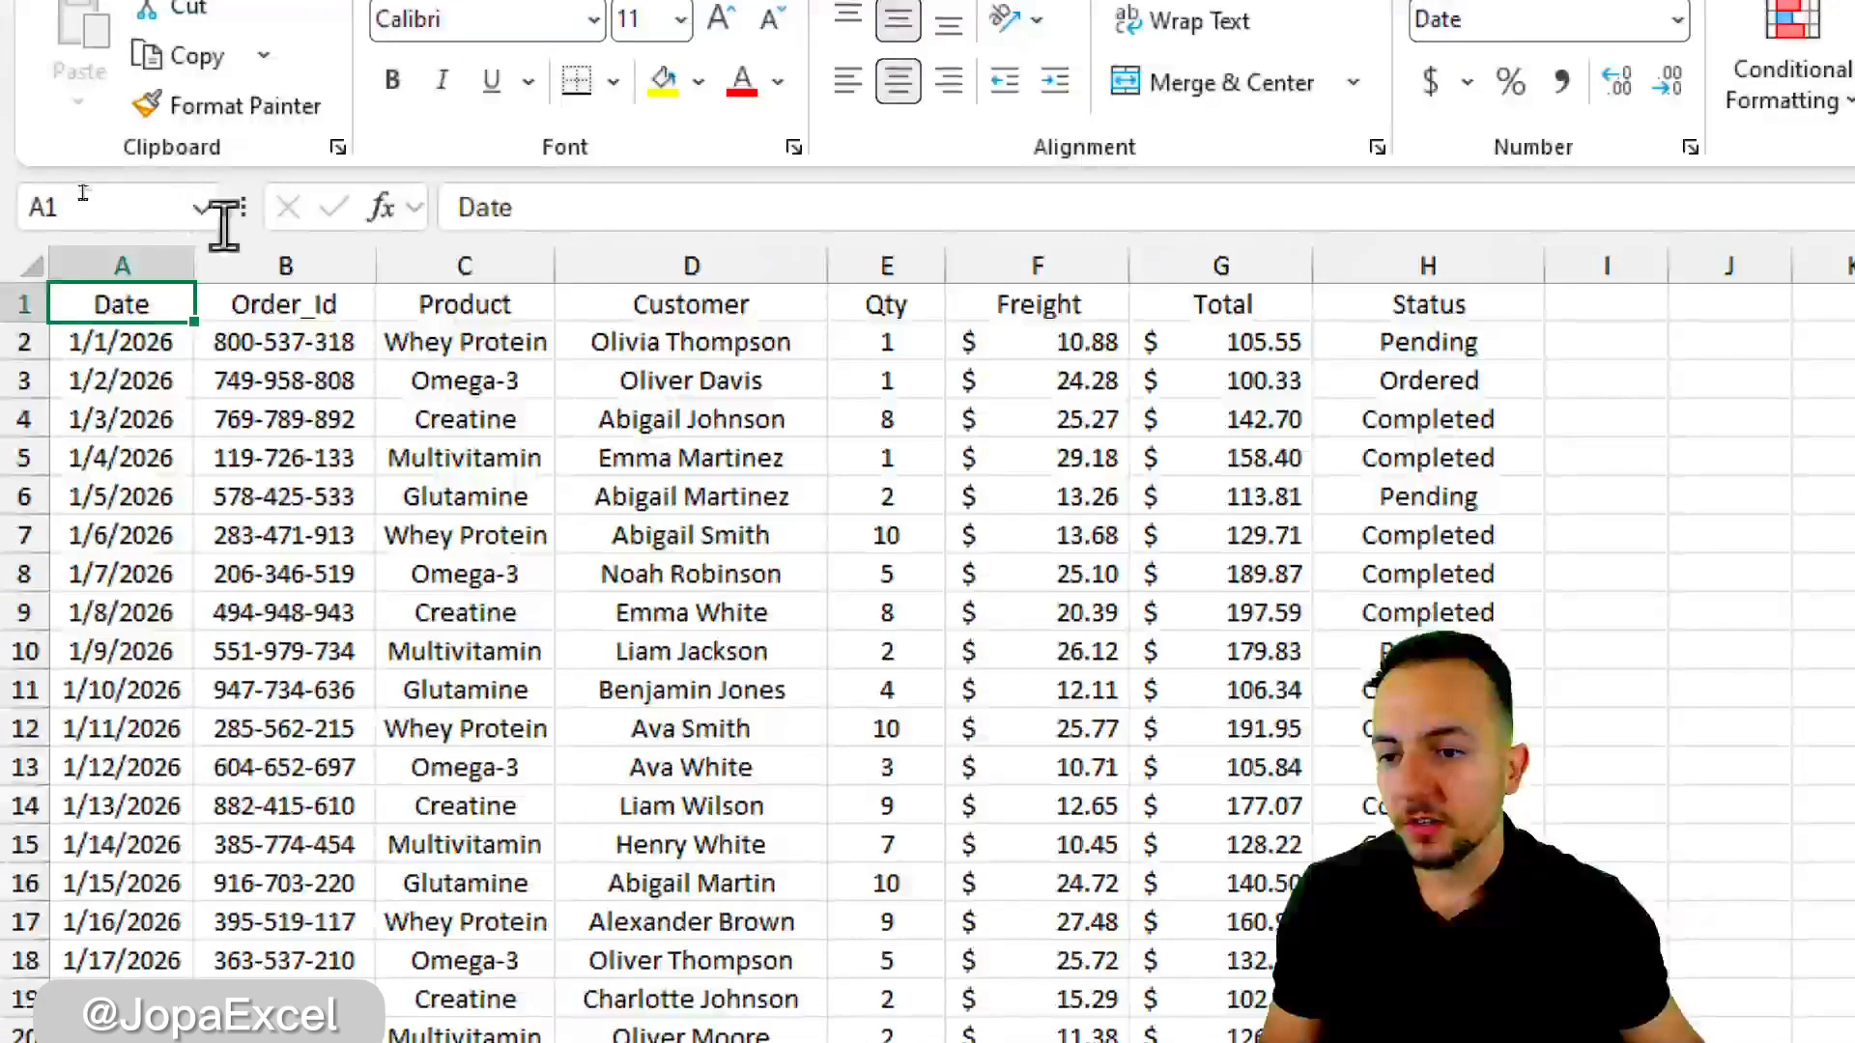
- Convert the order data in A1:H1097 into a table with headers
drag(132, 296, 1352, 1042)
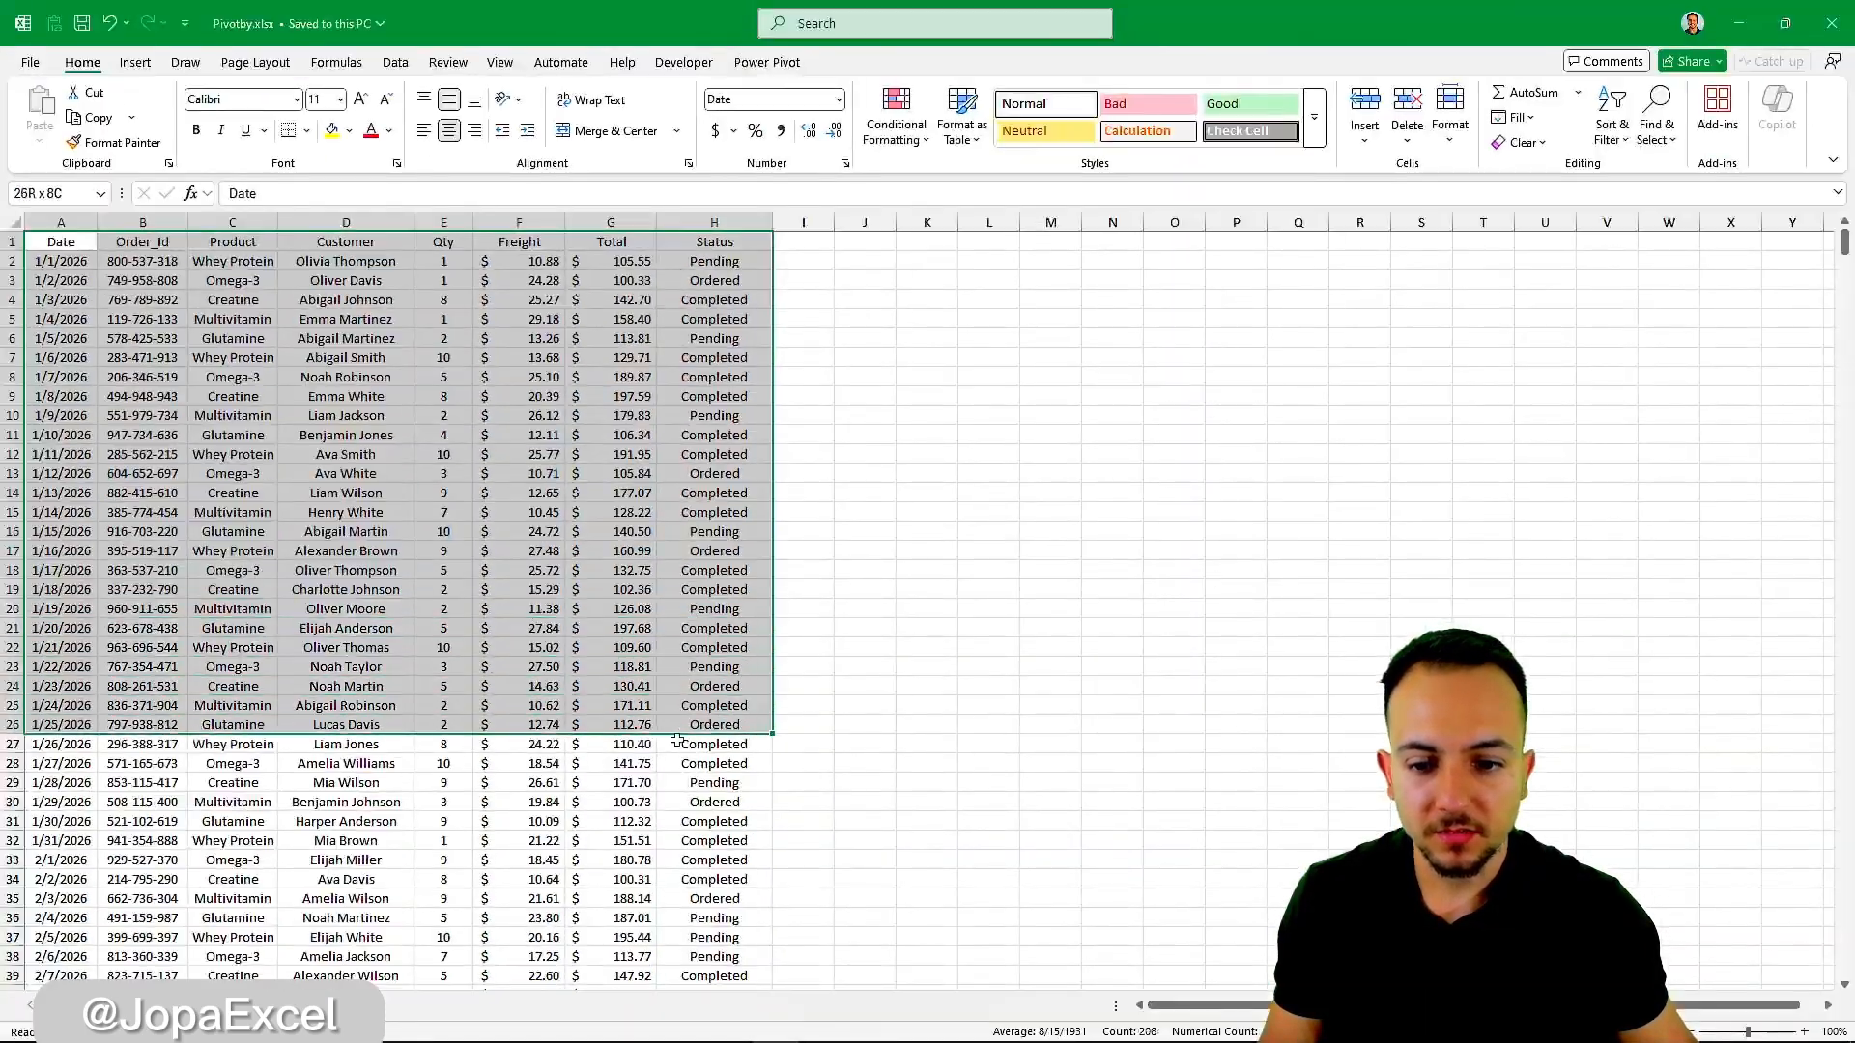
drag(676, 740, 750, 956)
scroll(884, 843, down, 4)
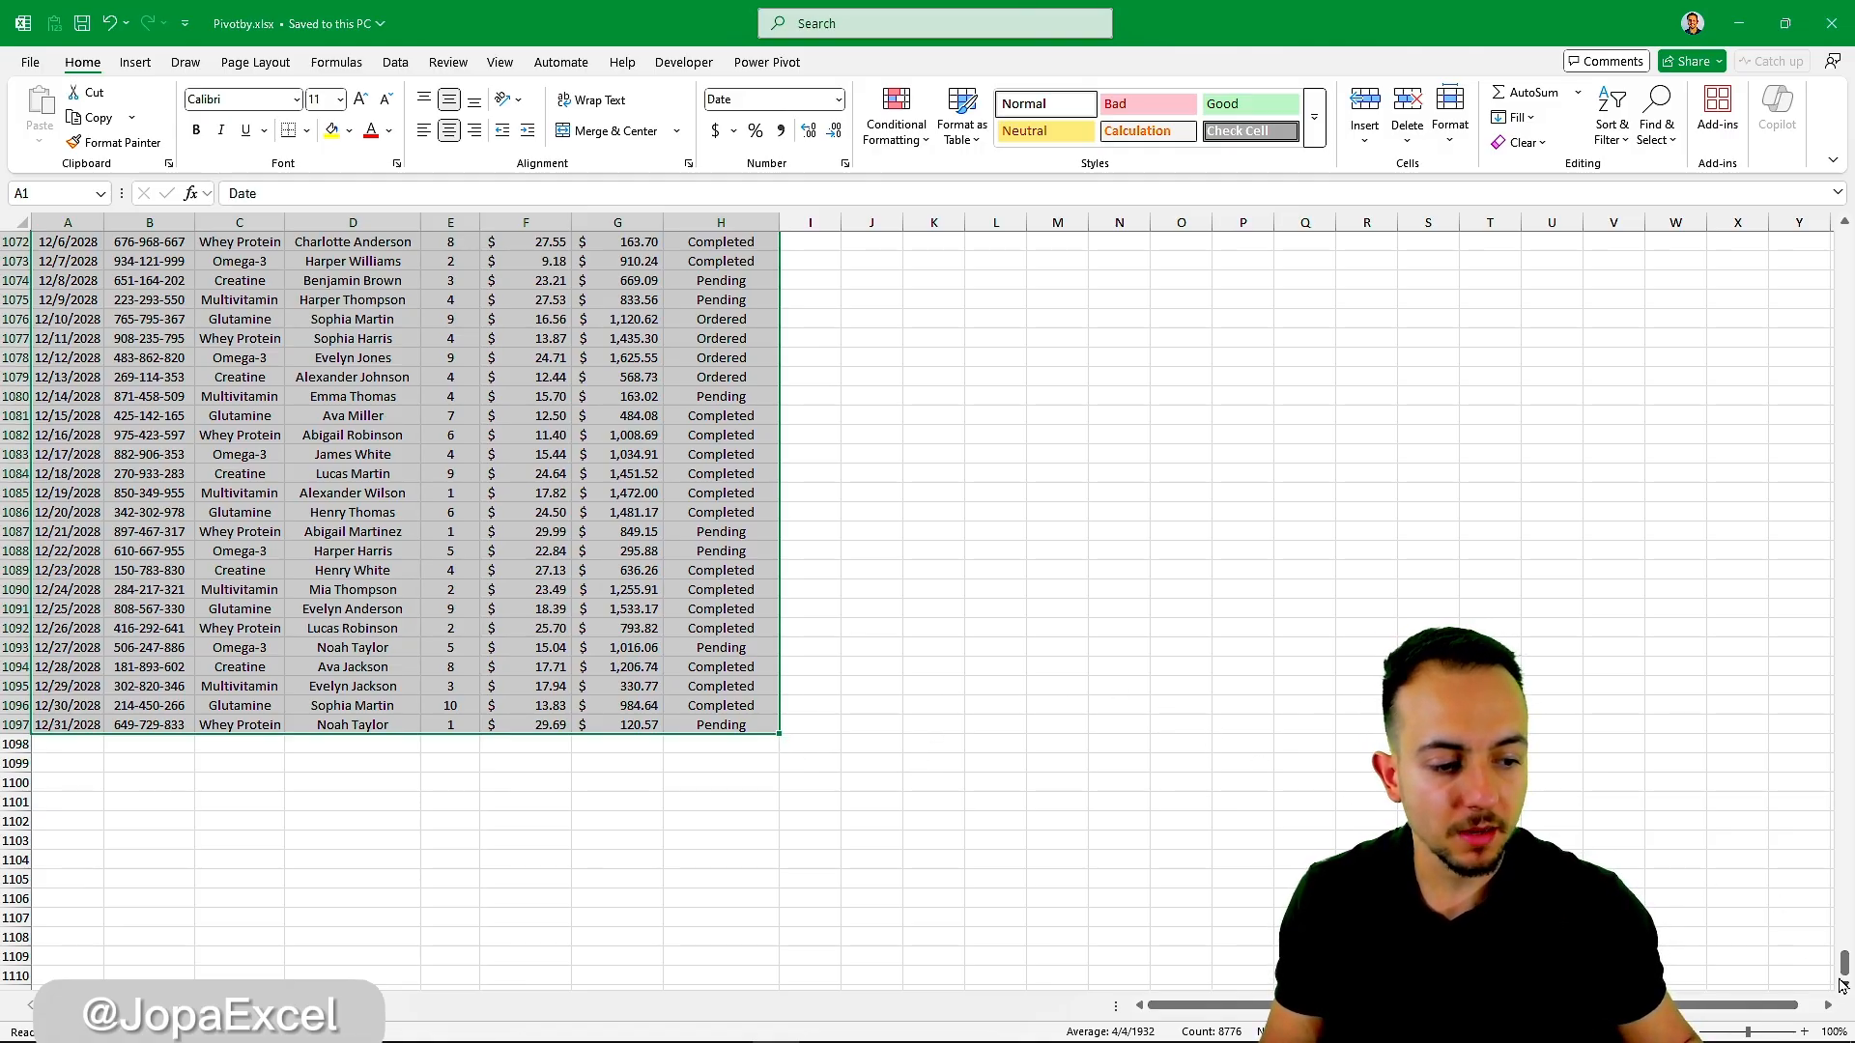
drag(1843, 963, 1831, 224)
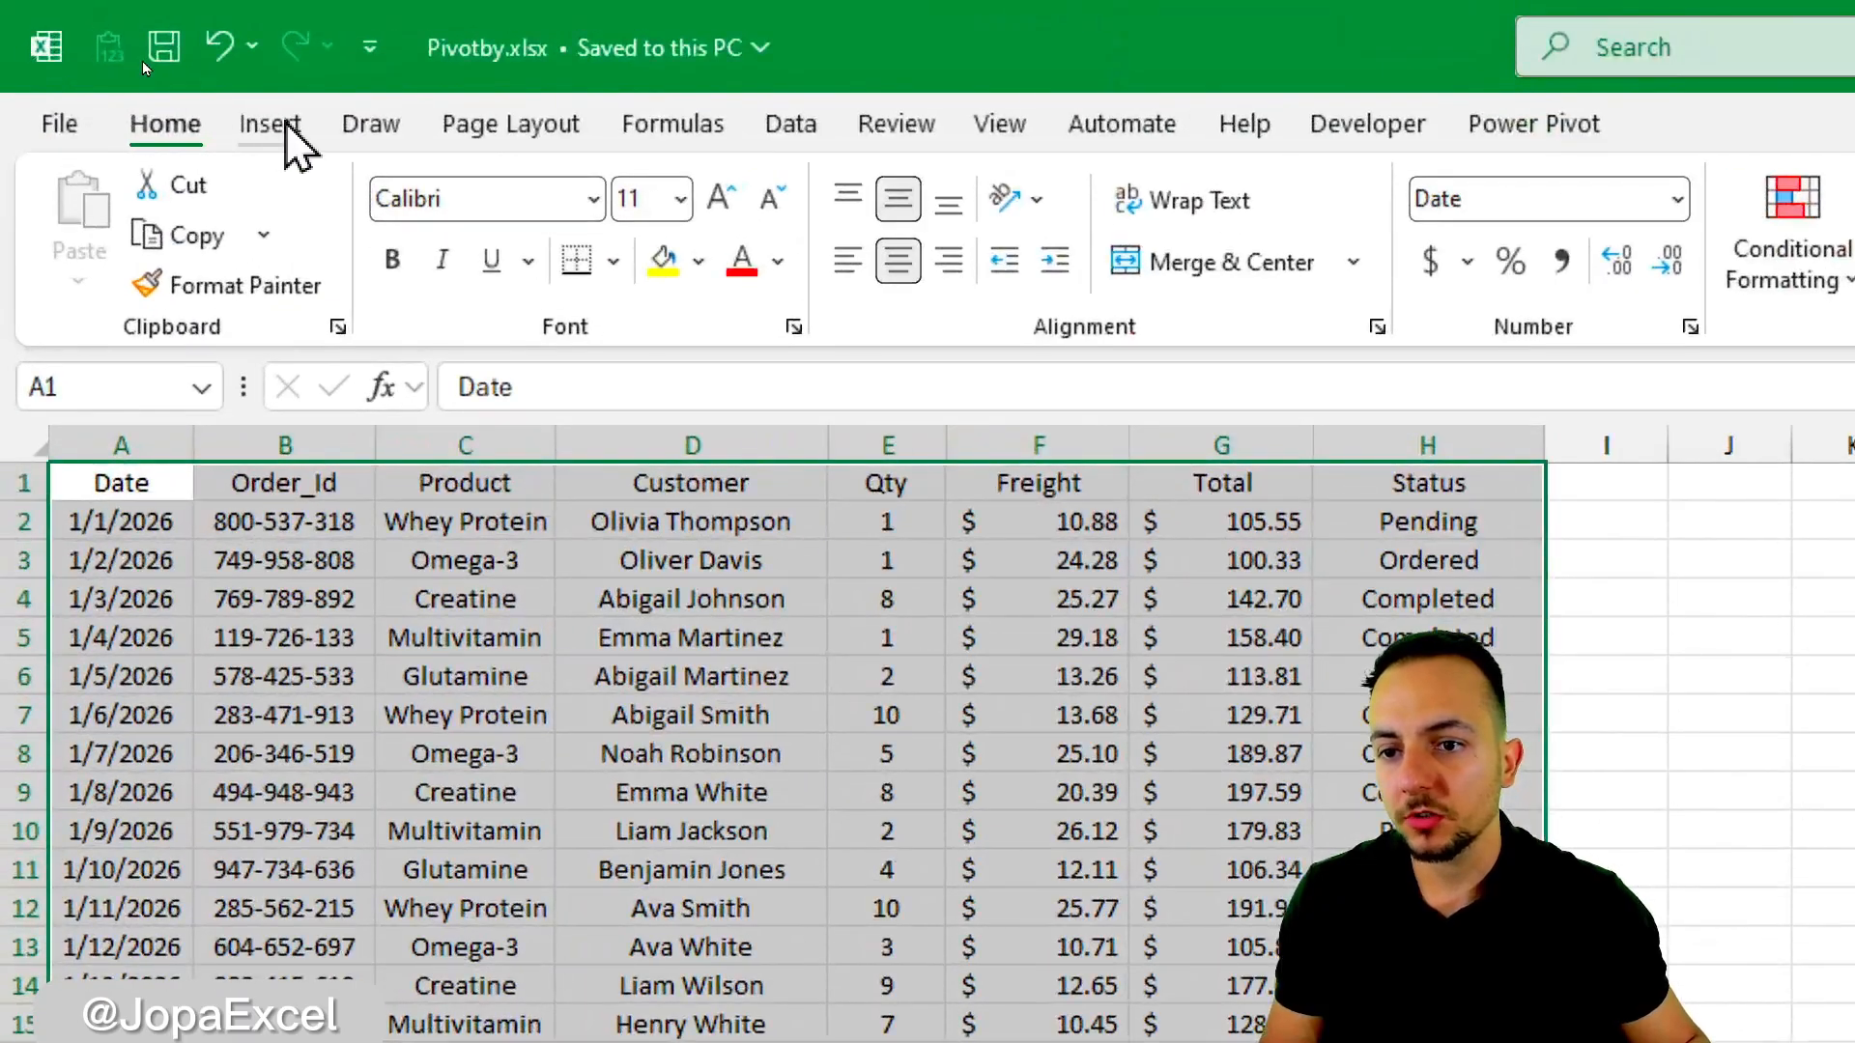
click(287, 132)
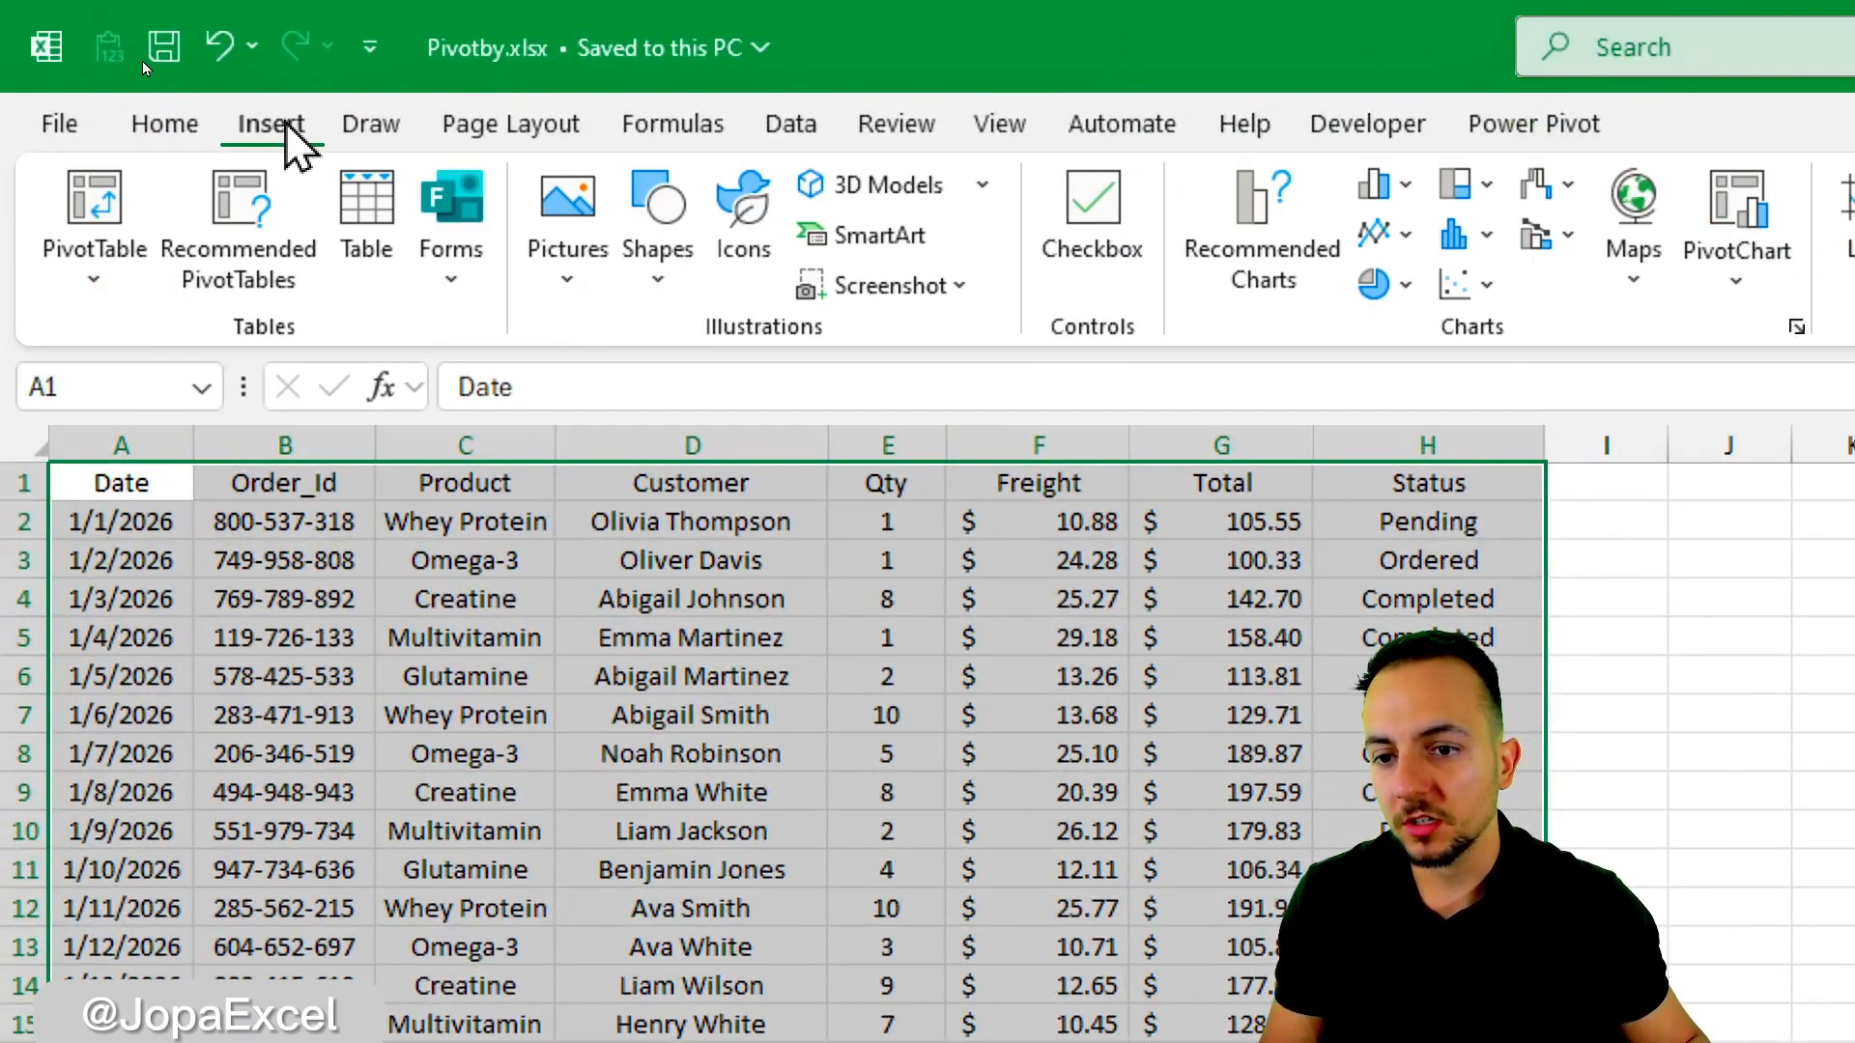
click(365, 271)
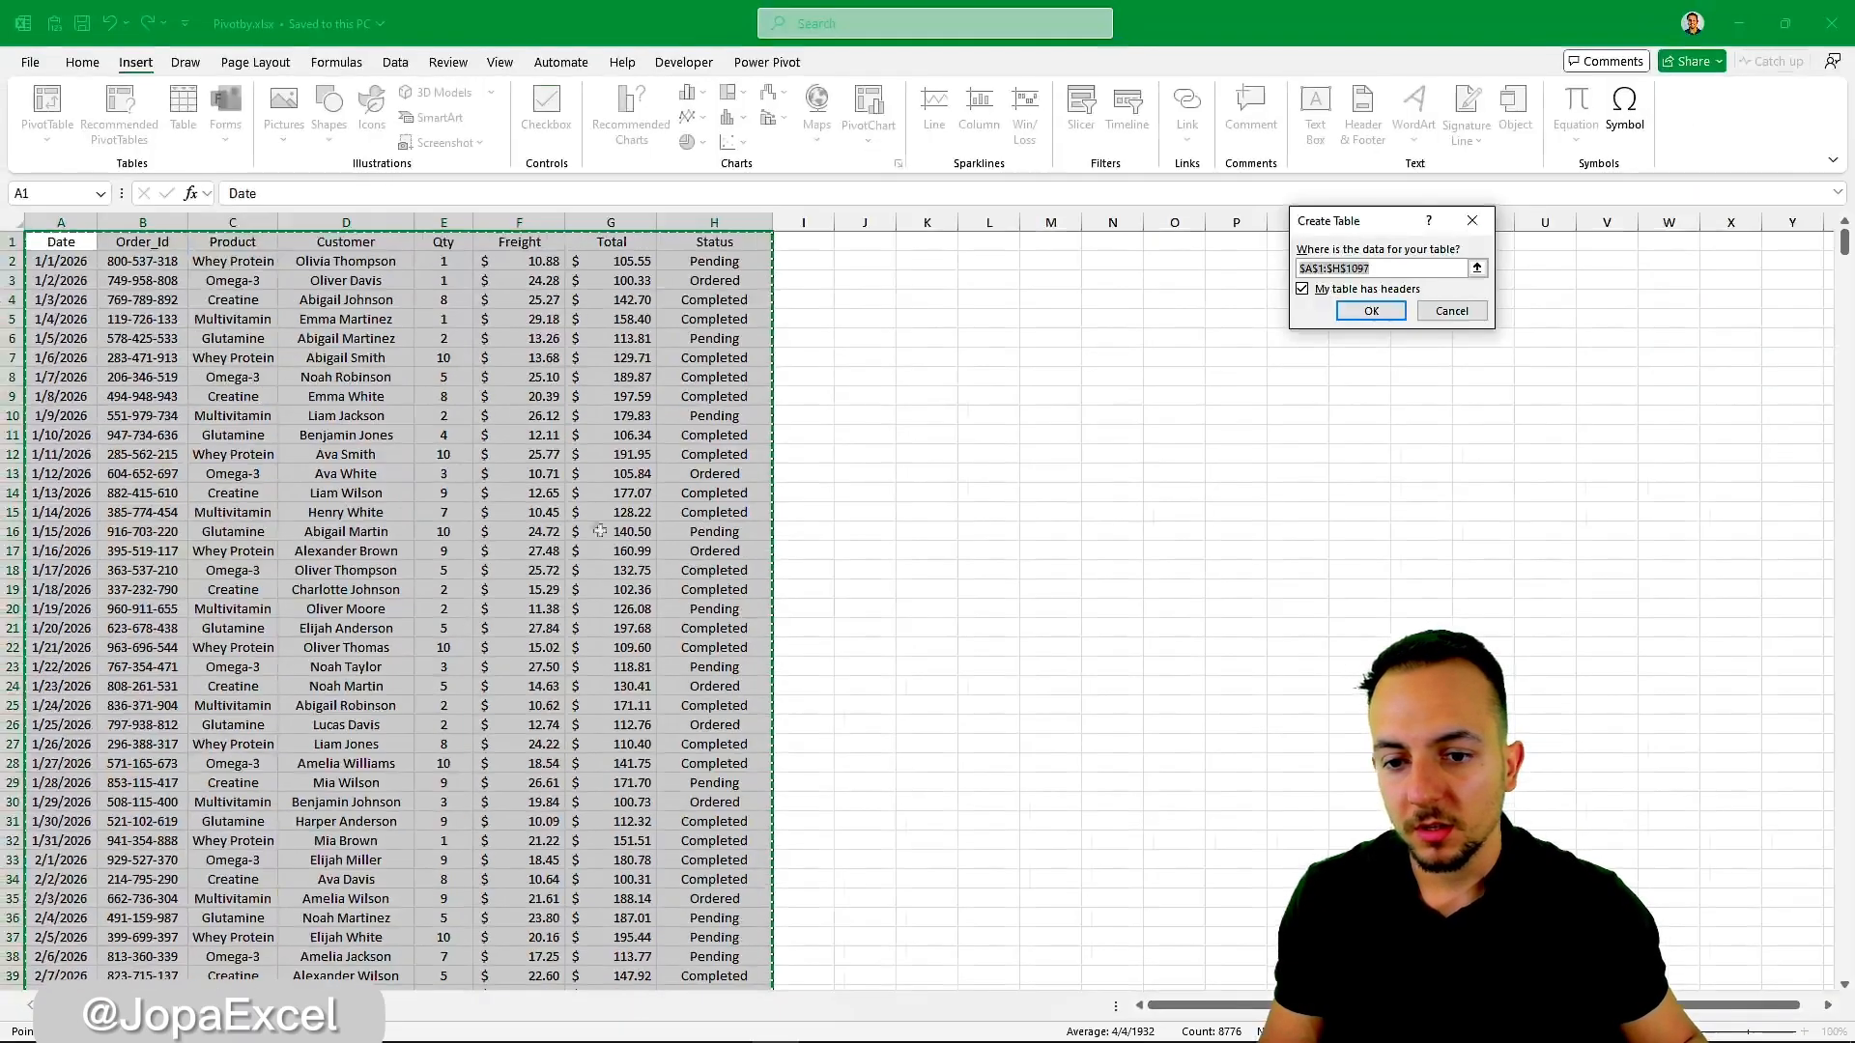
drag(1338, 237, 199, 276)
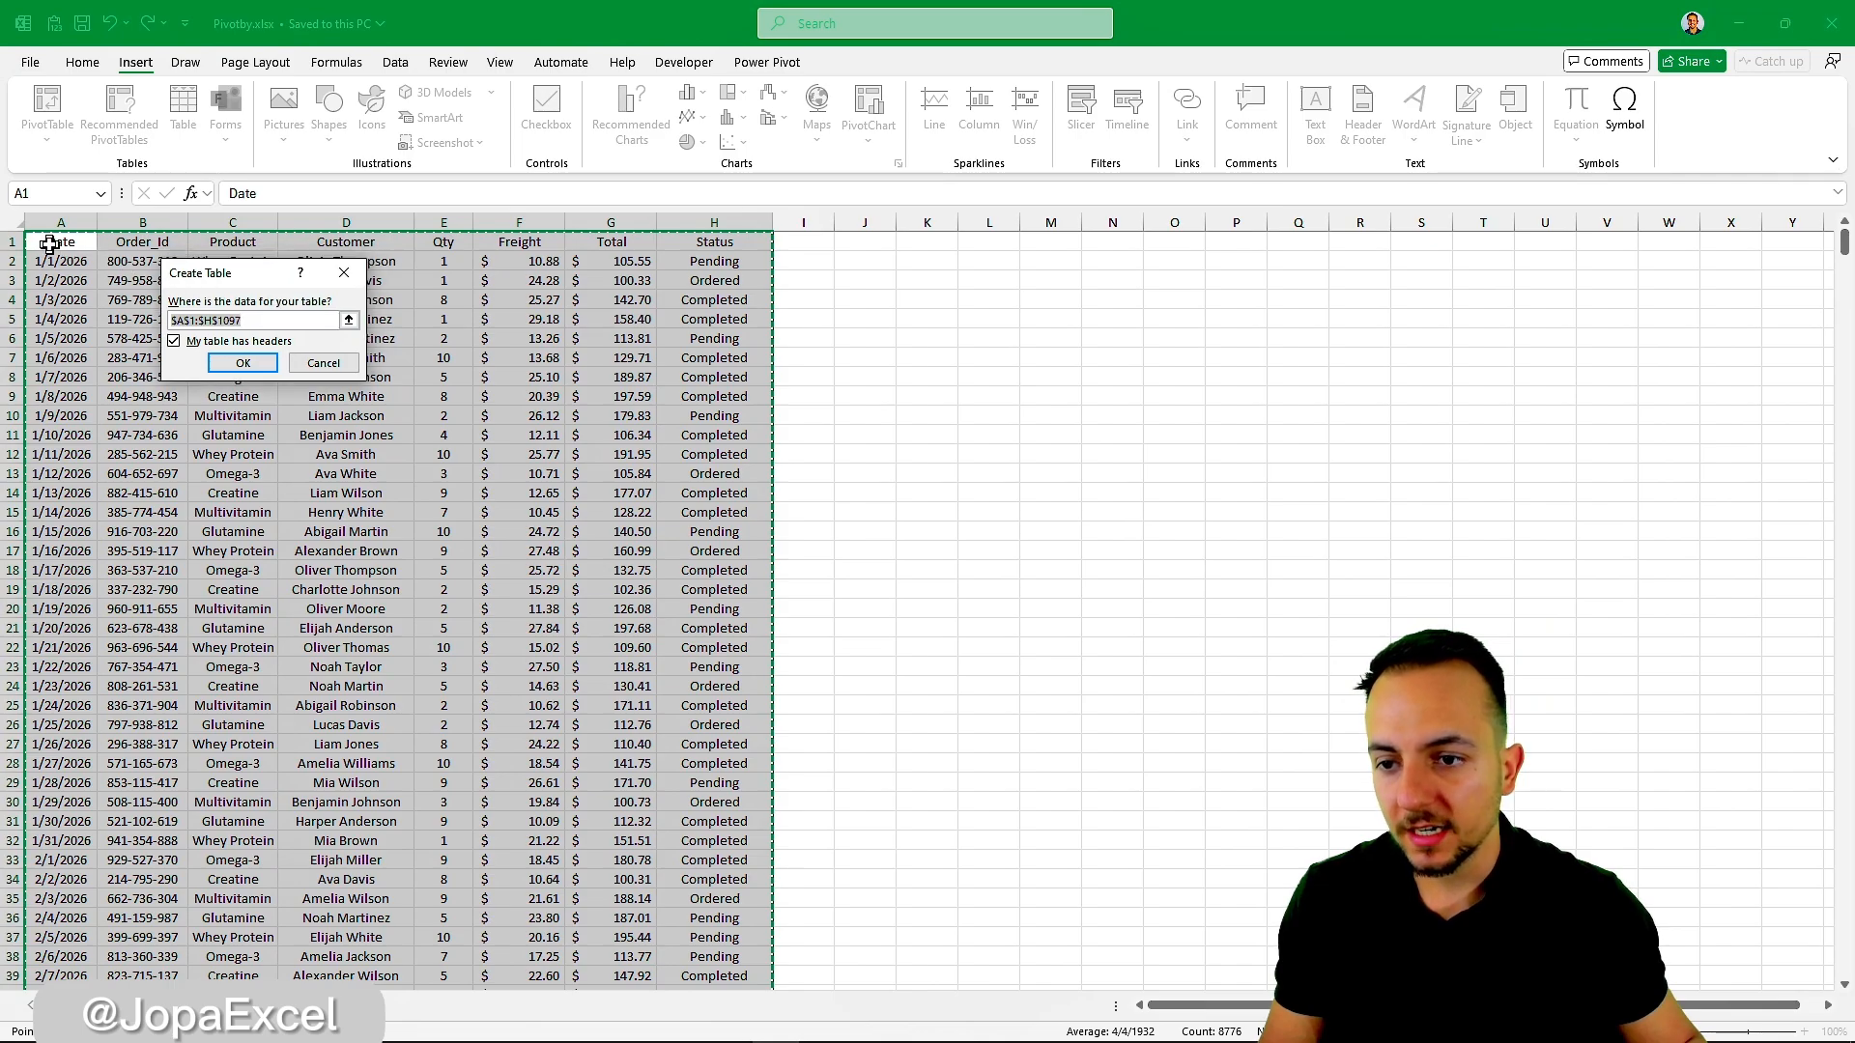
drag(168, 350, 211, 331)
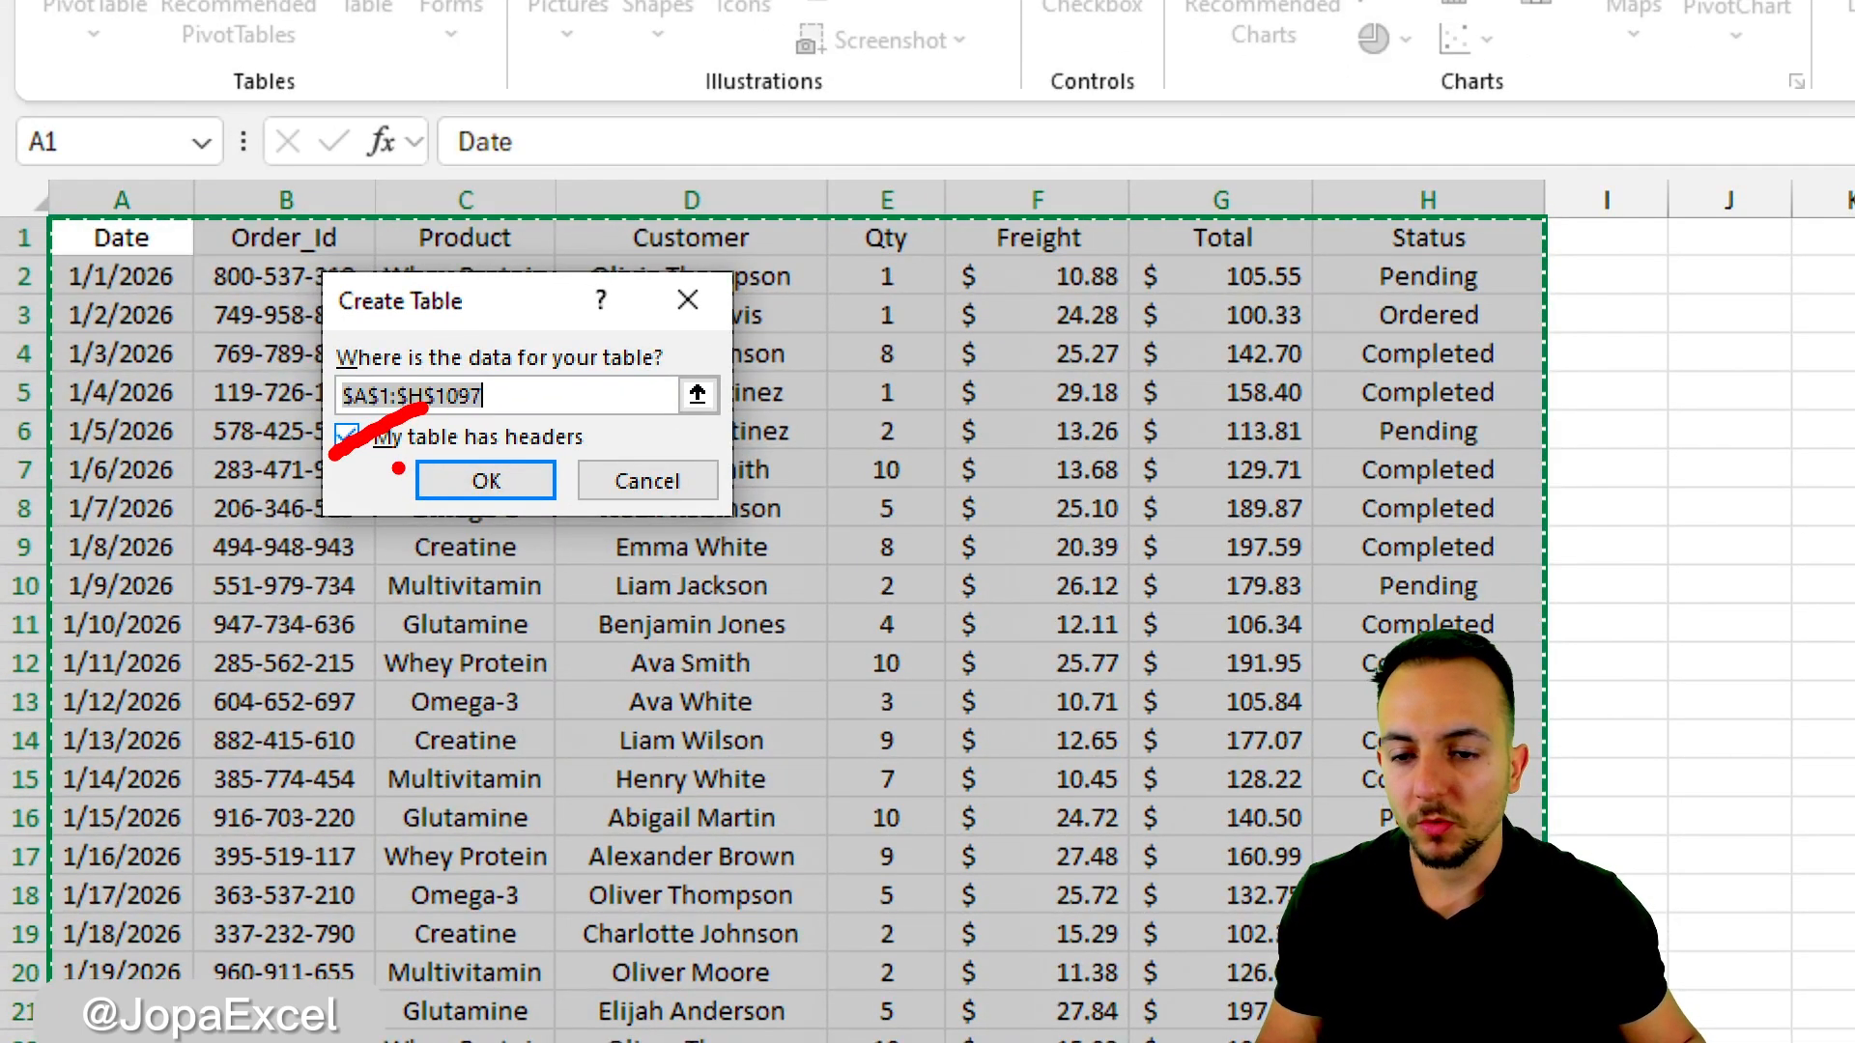
key(Escape)
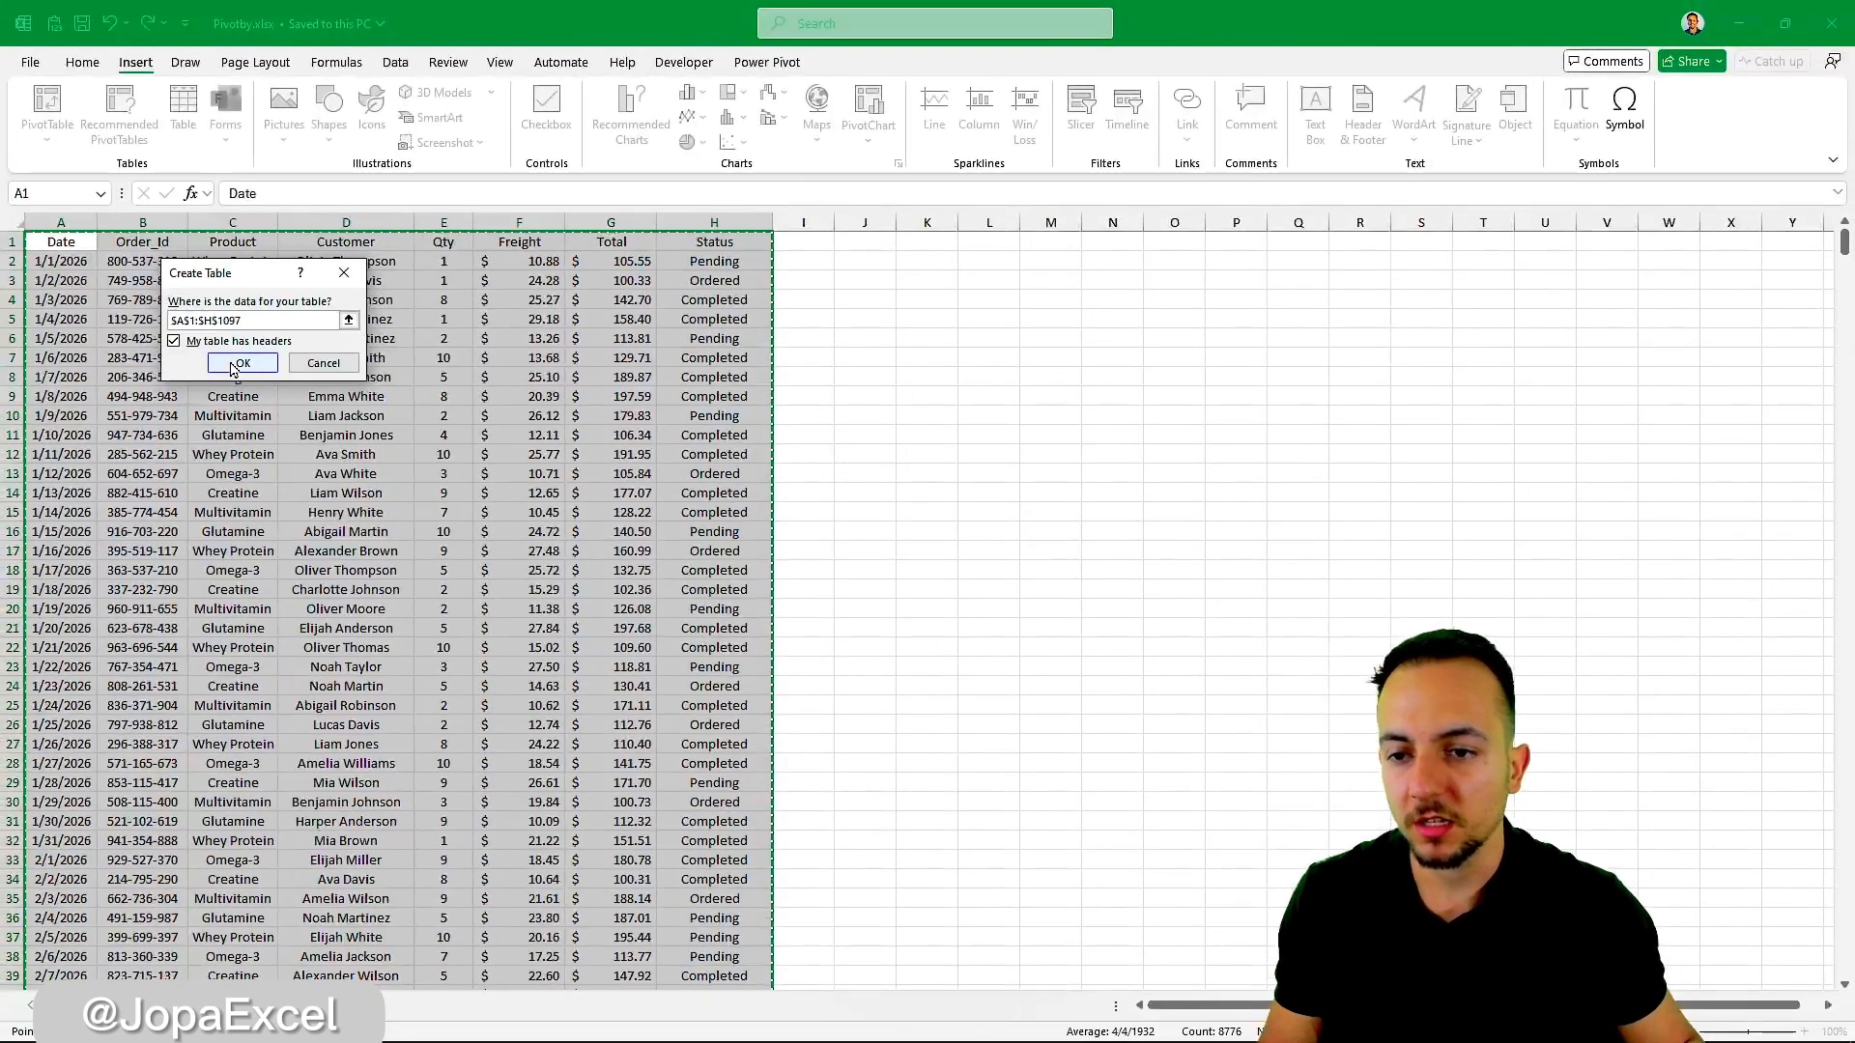
click(461, 479)
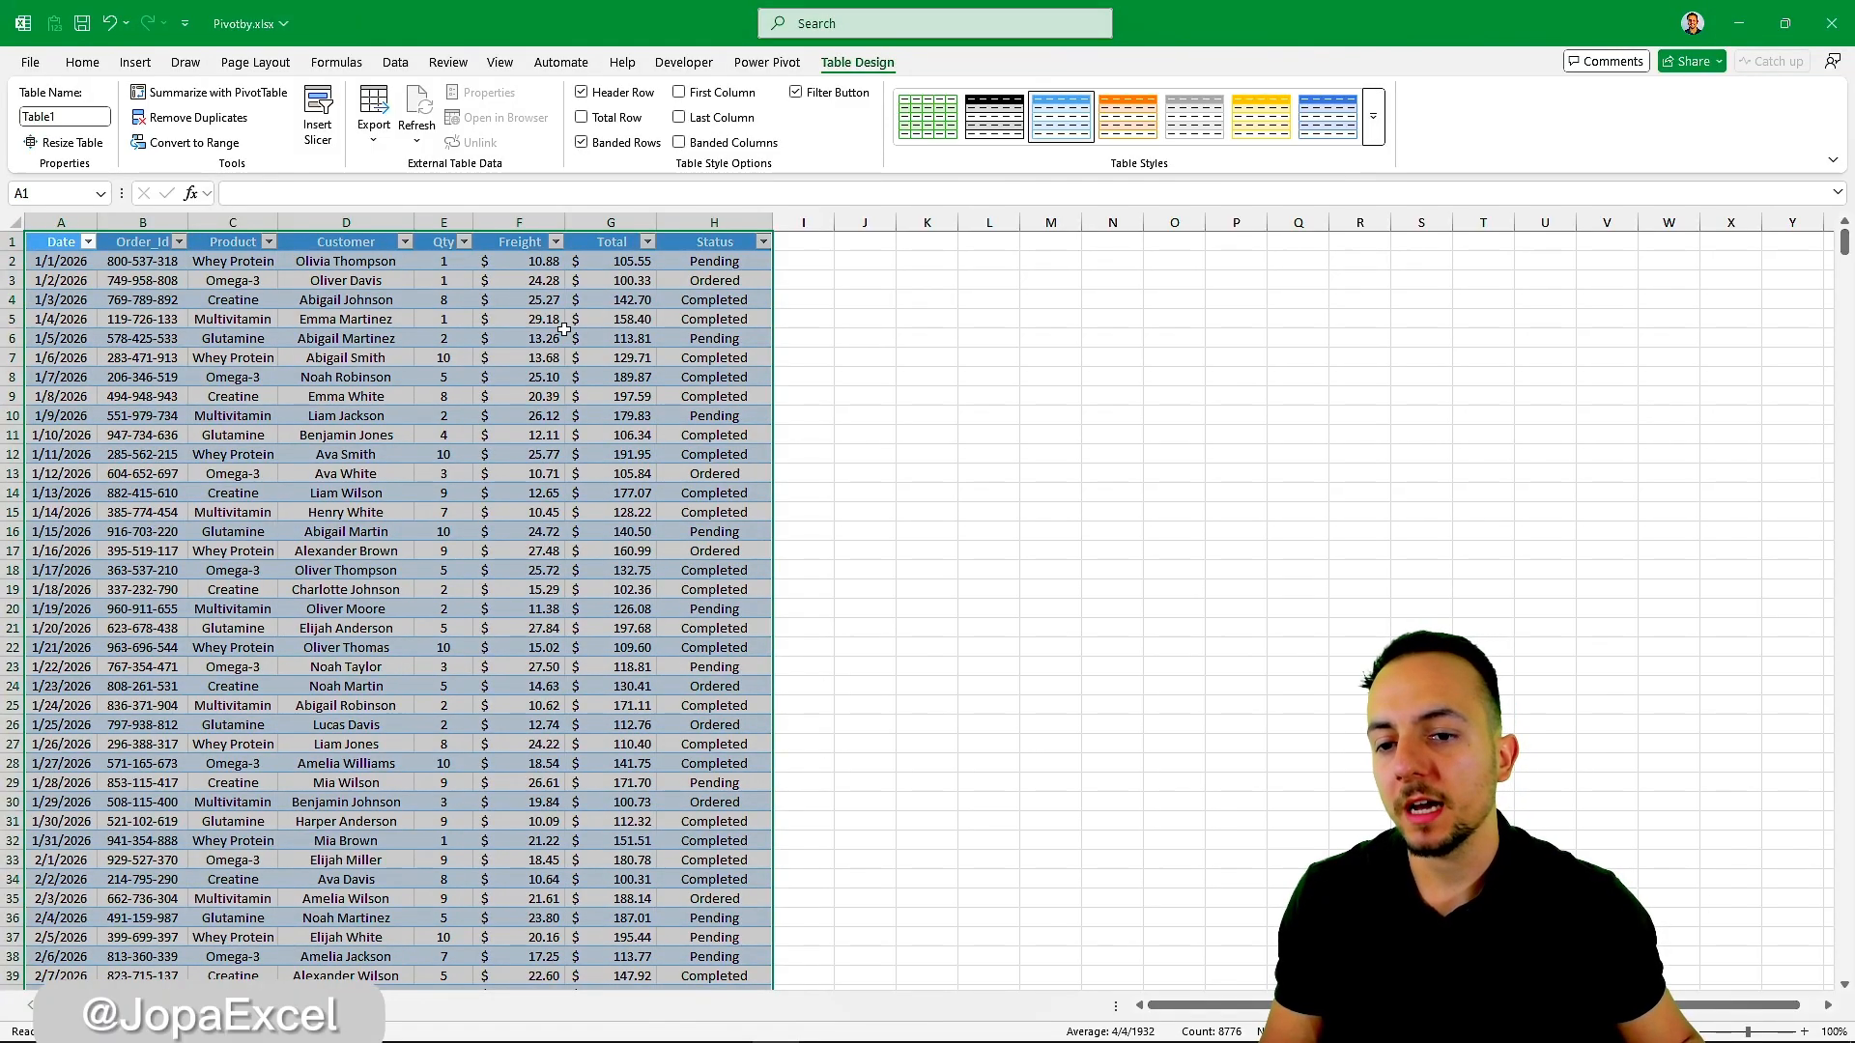
click(564, 330)
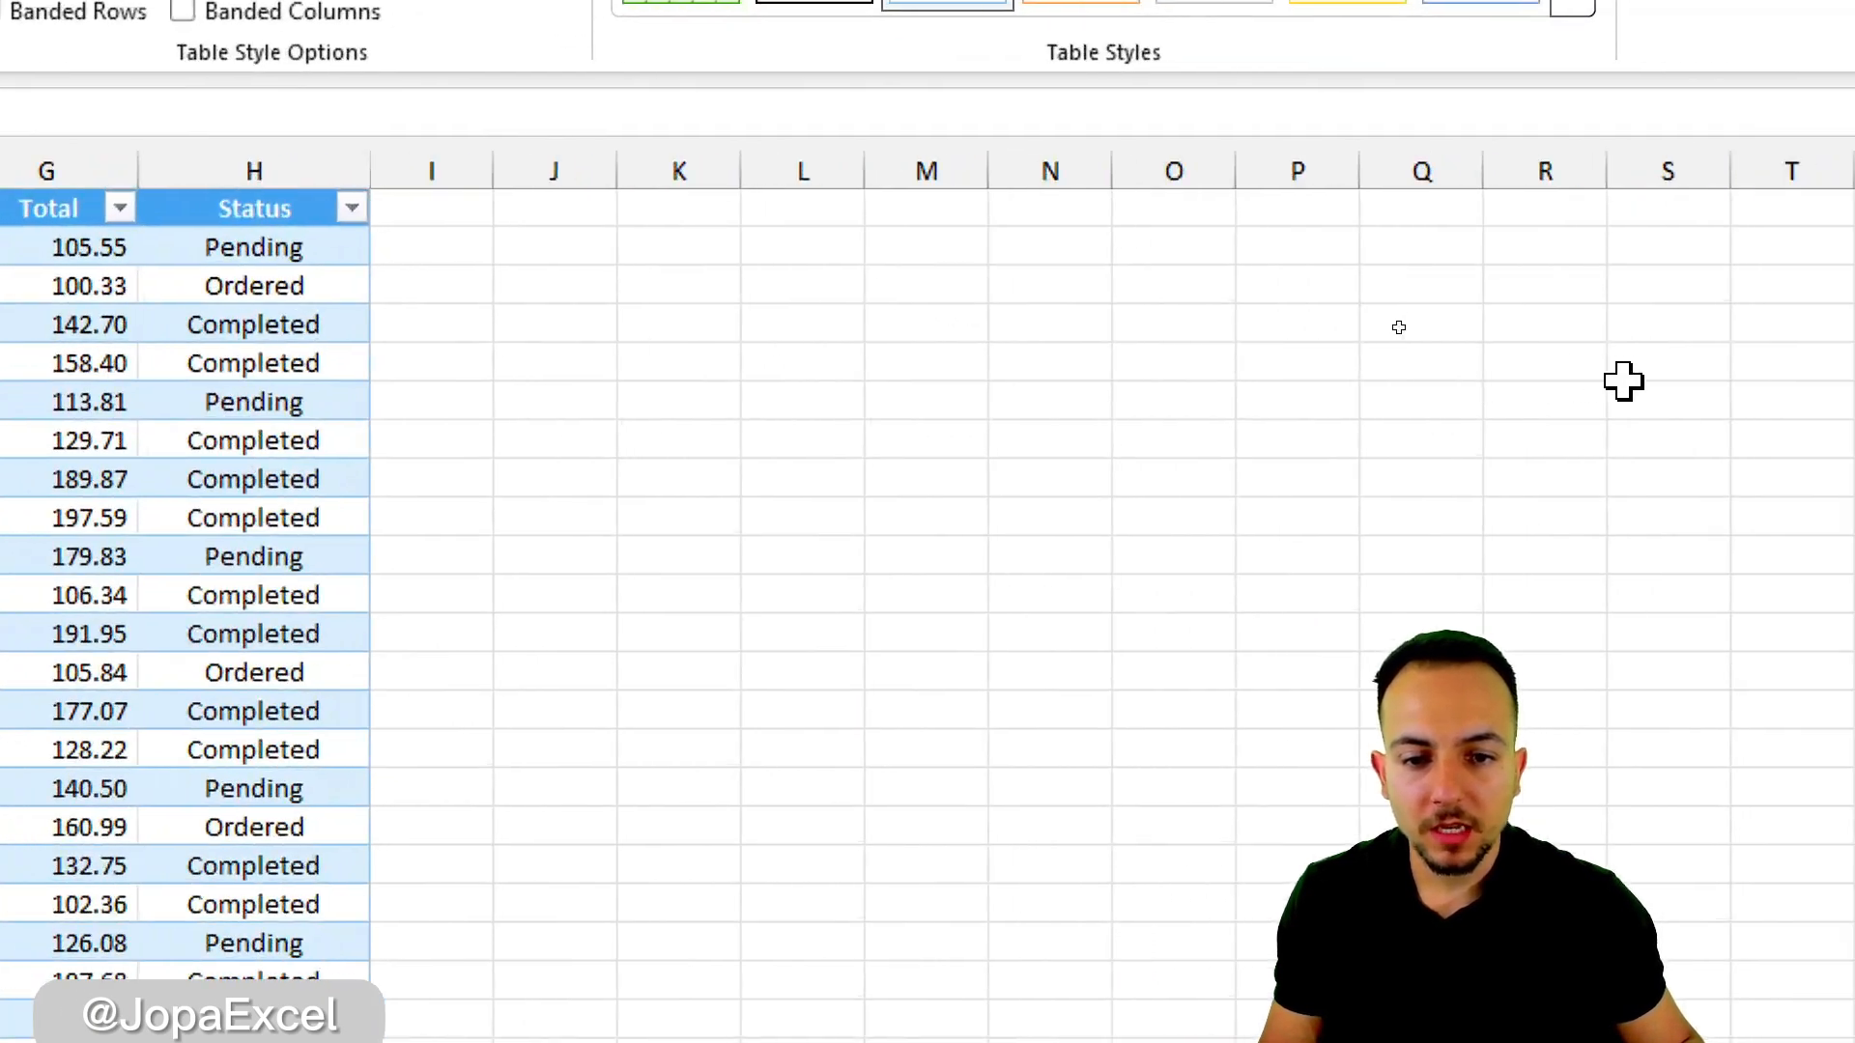
- Start a PIVOTBY formula in cell K3
click(795, 310)
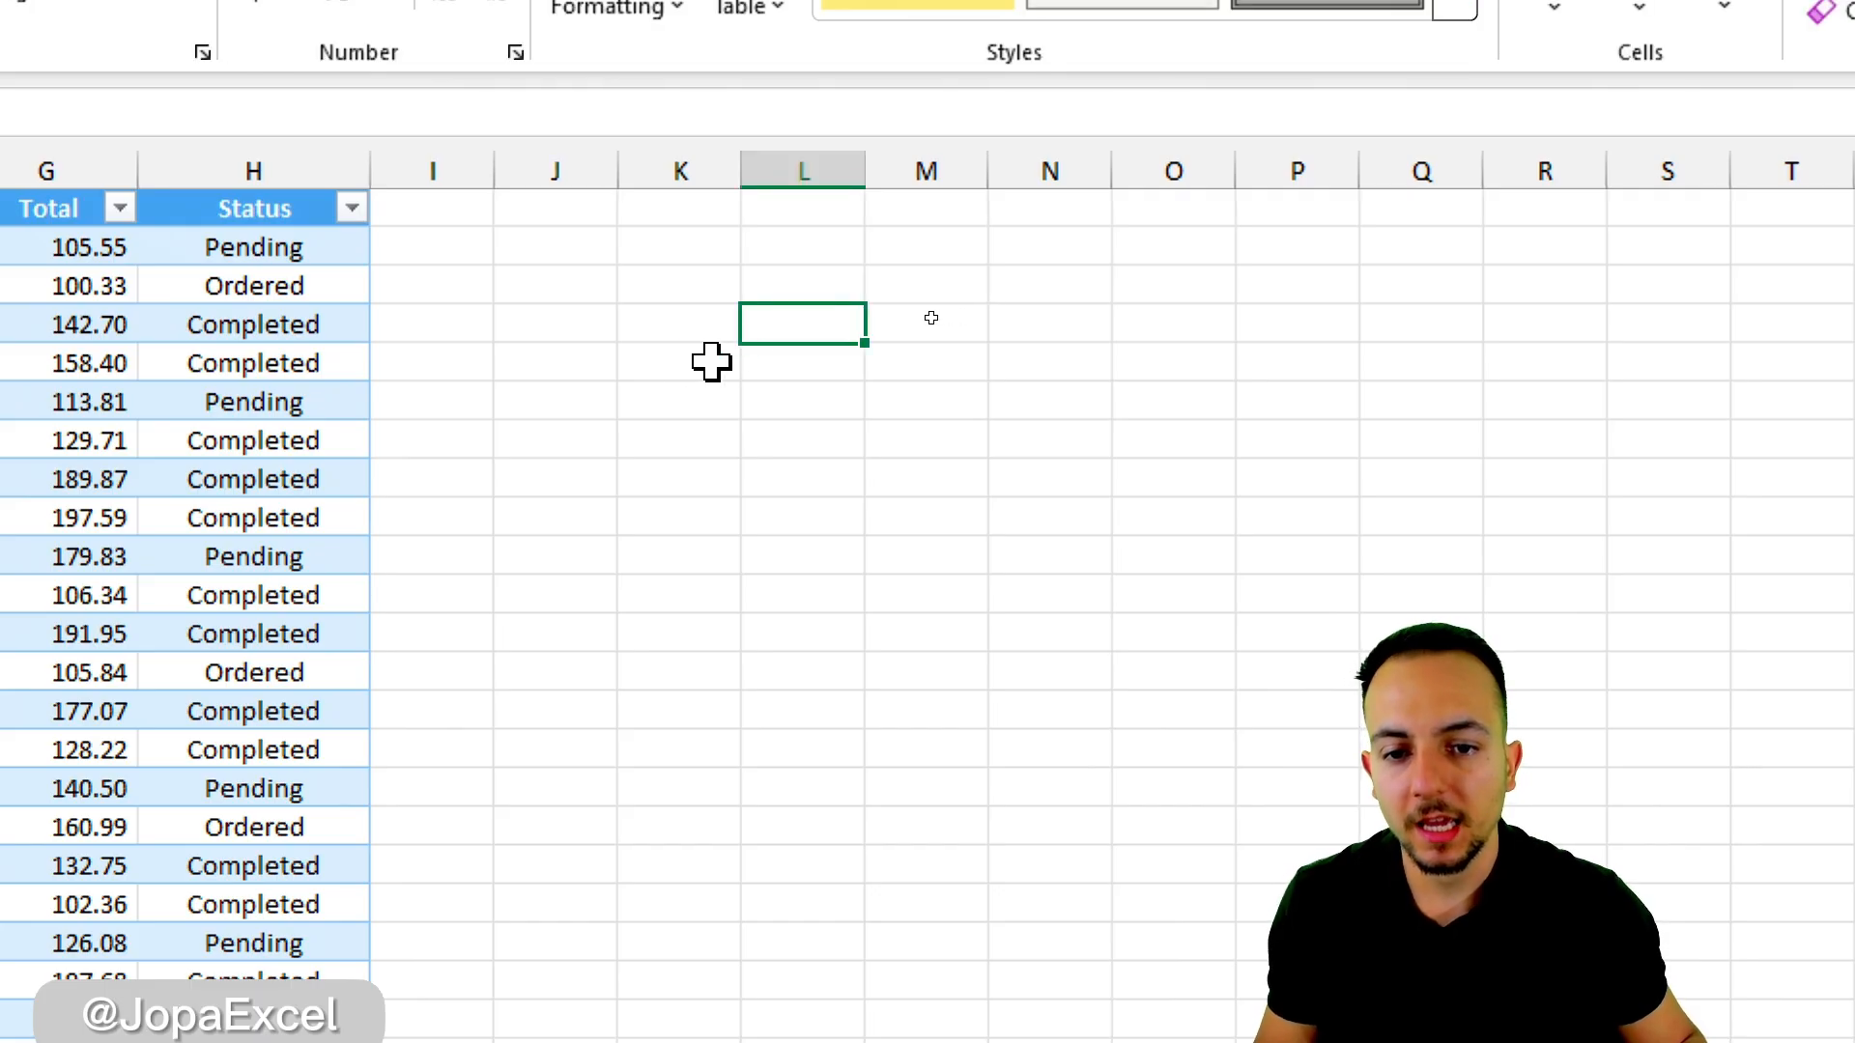
click(683, 286)
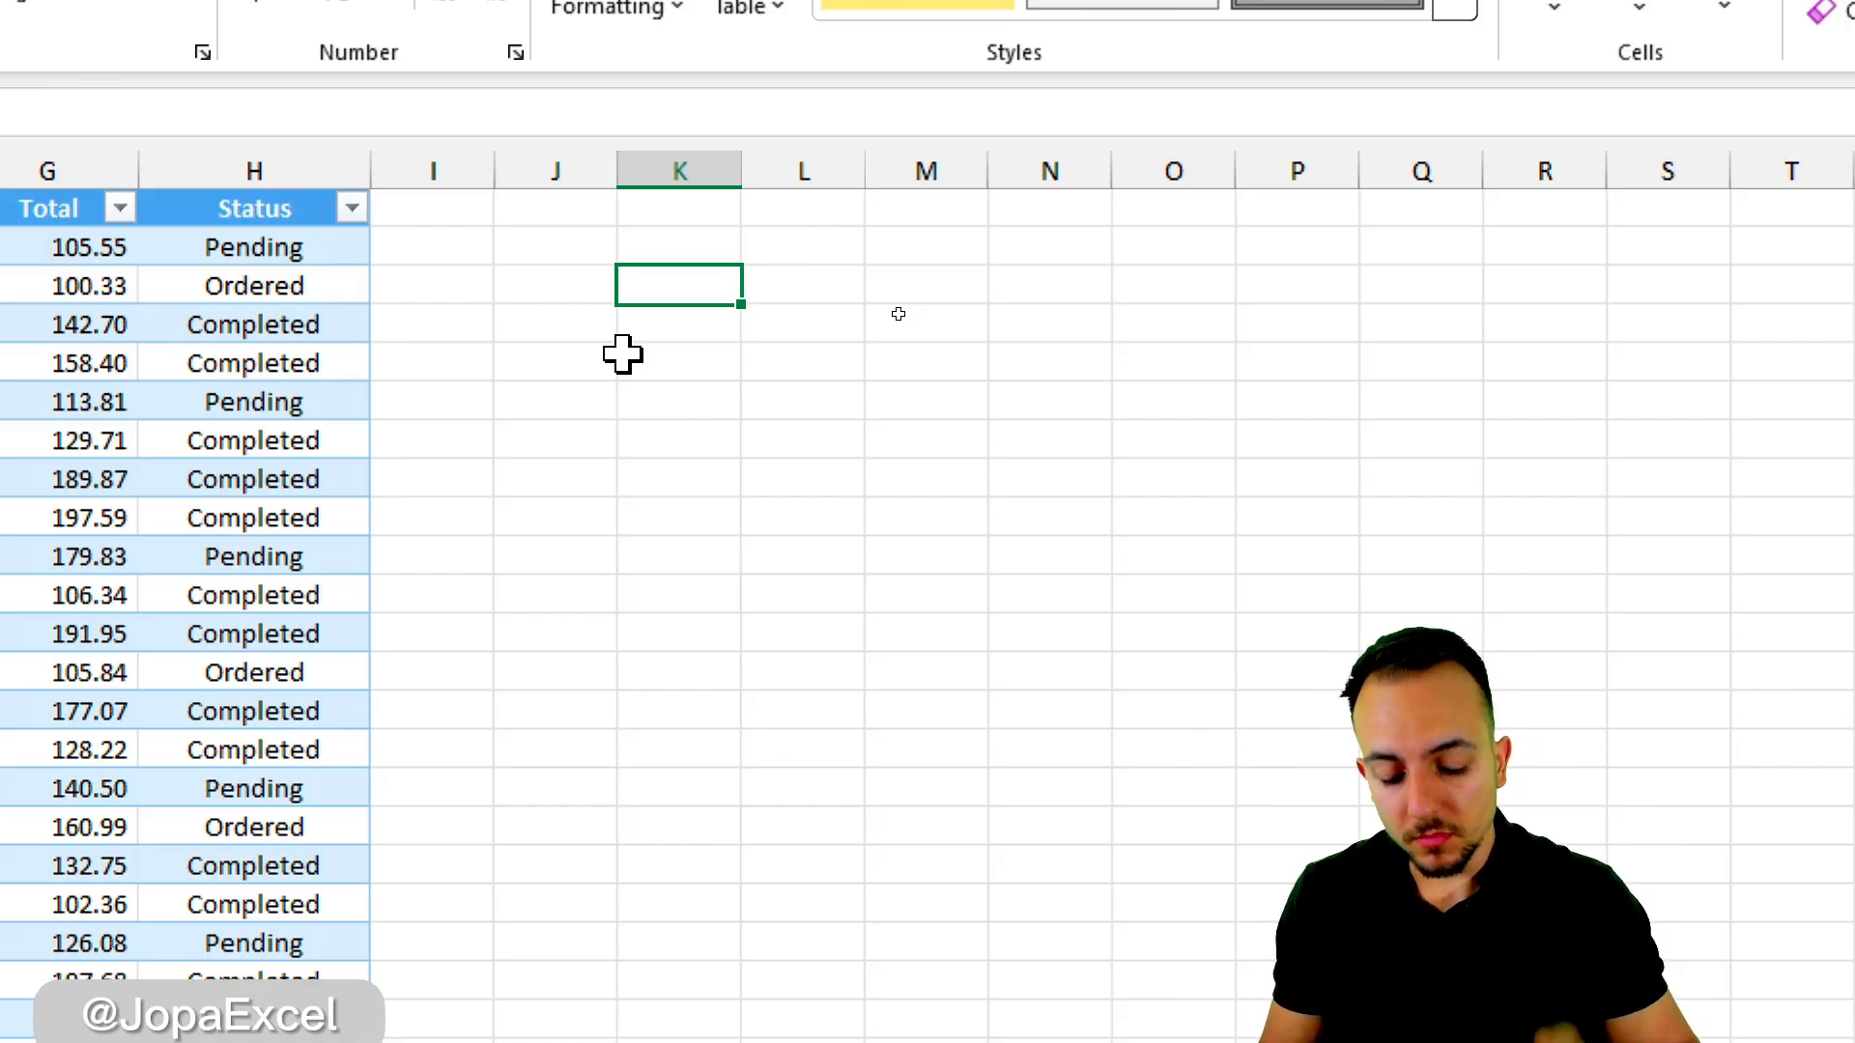
text(=)
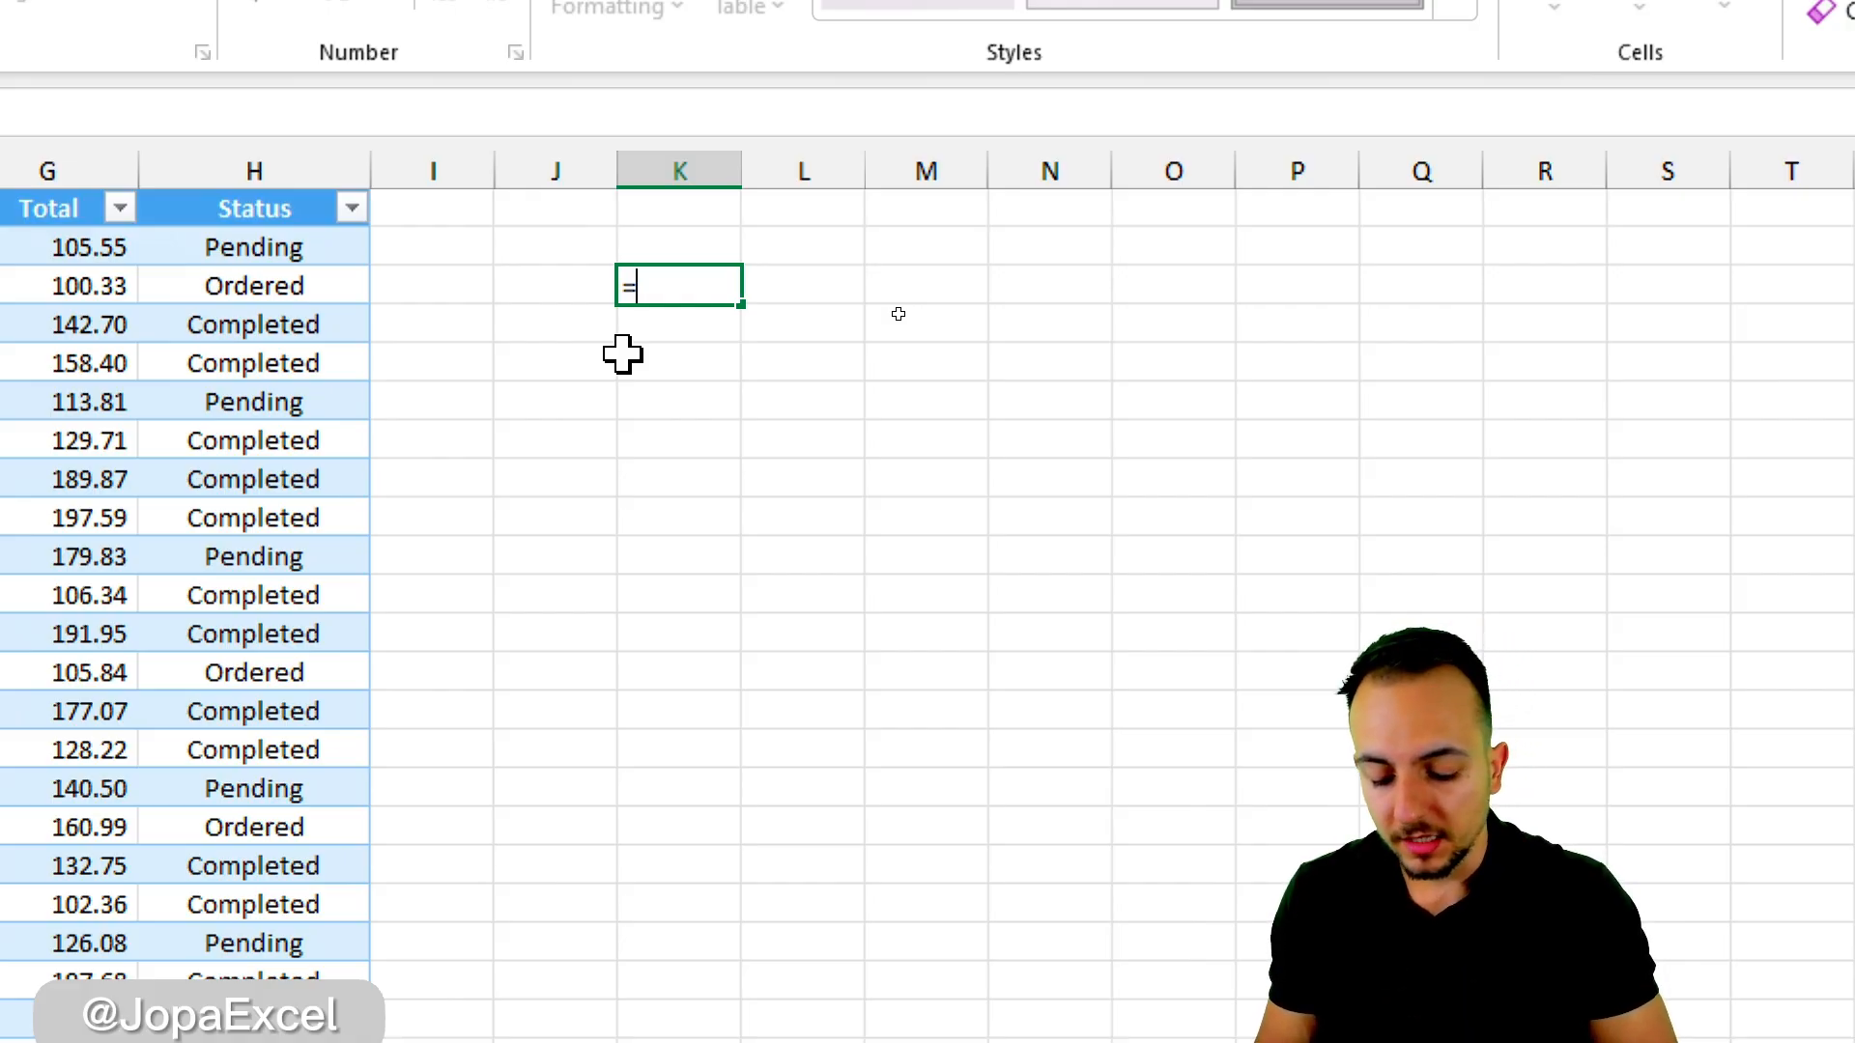
text(PIVOT)
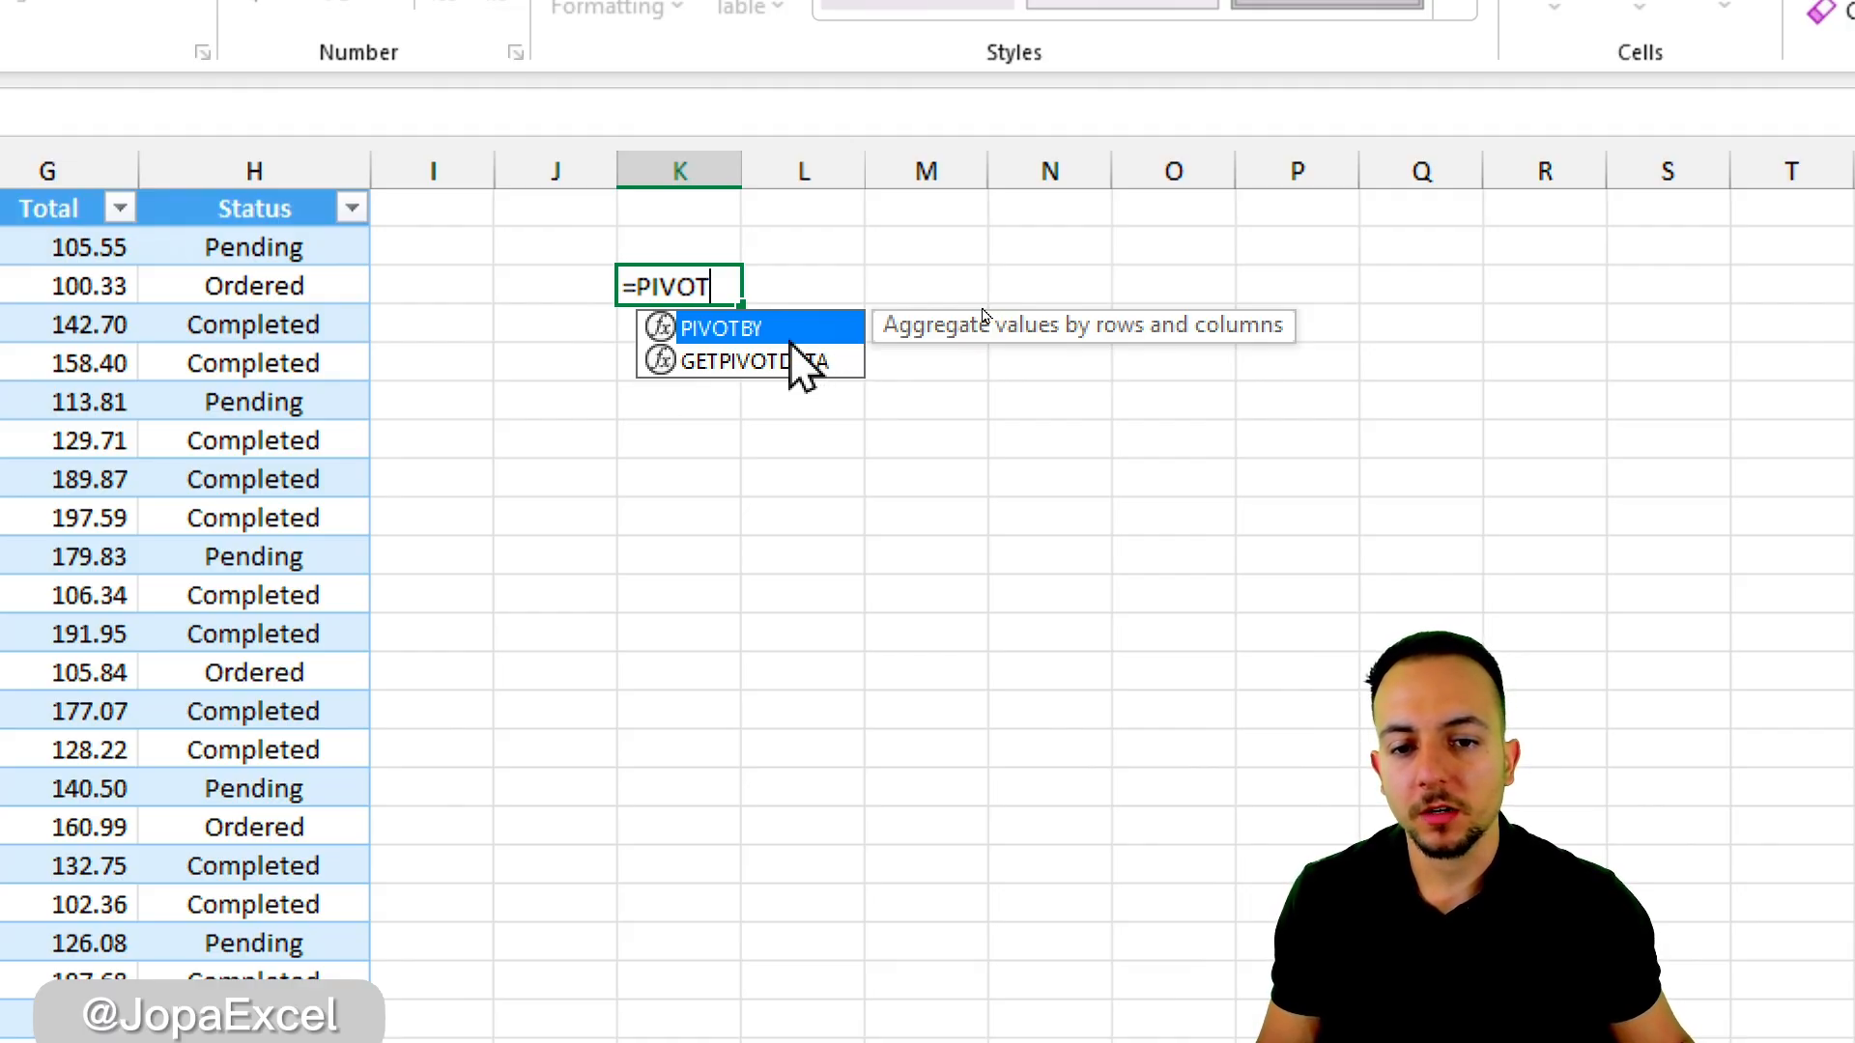
double_click(762, 333)
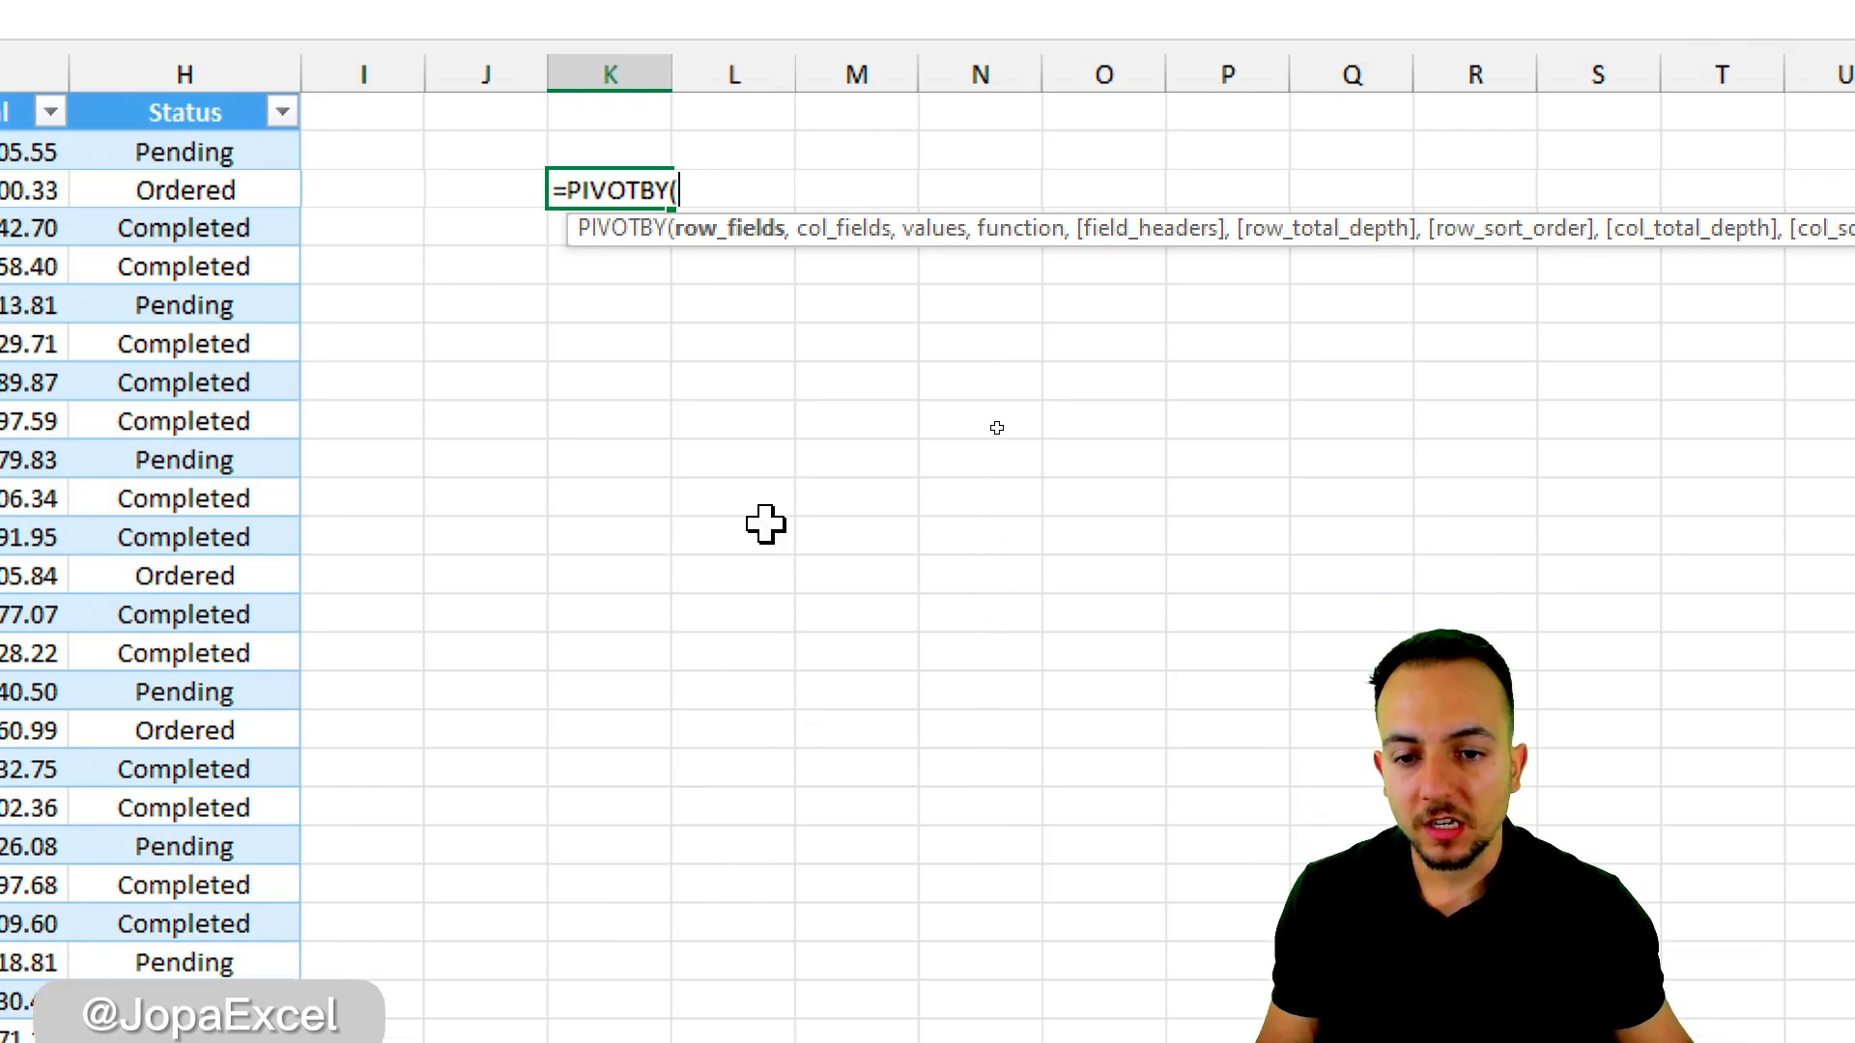
key(ctrl+2)
drag(522, 352, 670, 344)
drag(532, 387, 660, 367)
drag(526, 427, 643, 419)
drag(503, 474, 628, 461)
drag(485, 519, 626, 518)
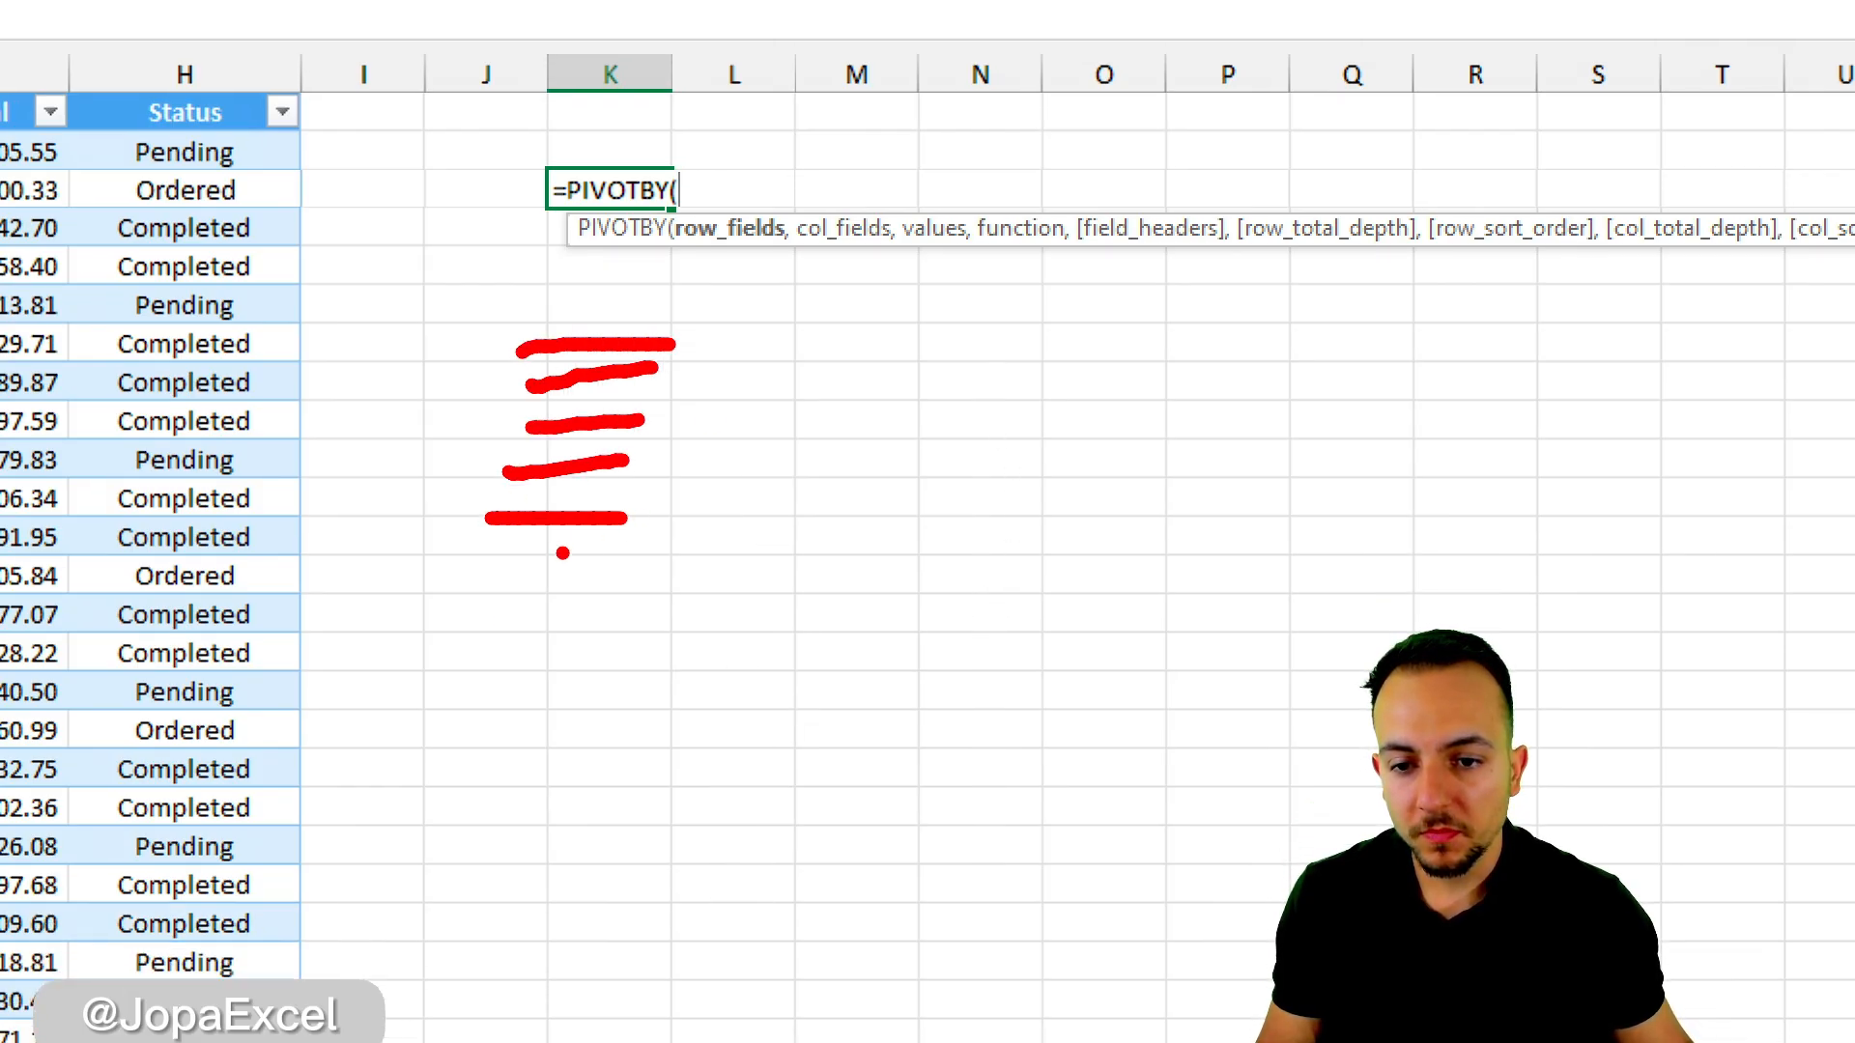
drag(499, 641, 626, 634)
drag(453, 716, 610, 716)
drag(518, 779, 611, 773)
key(Escape)
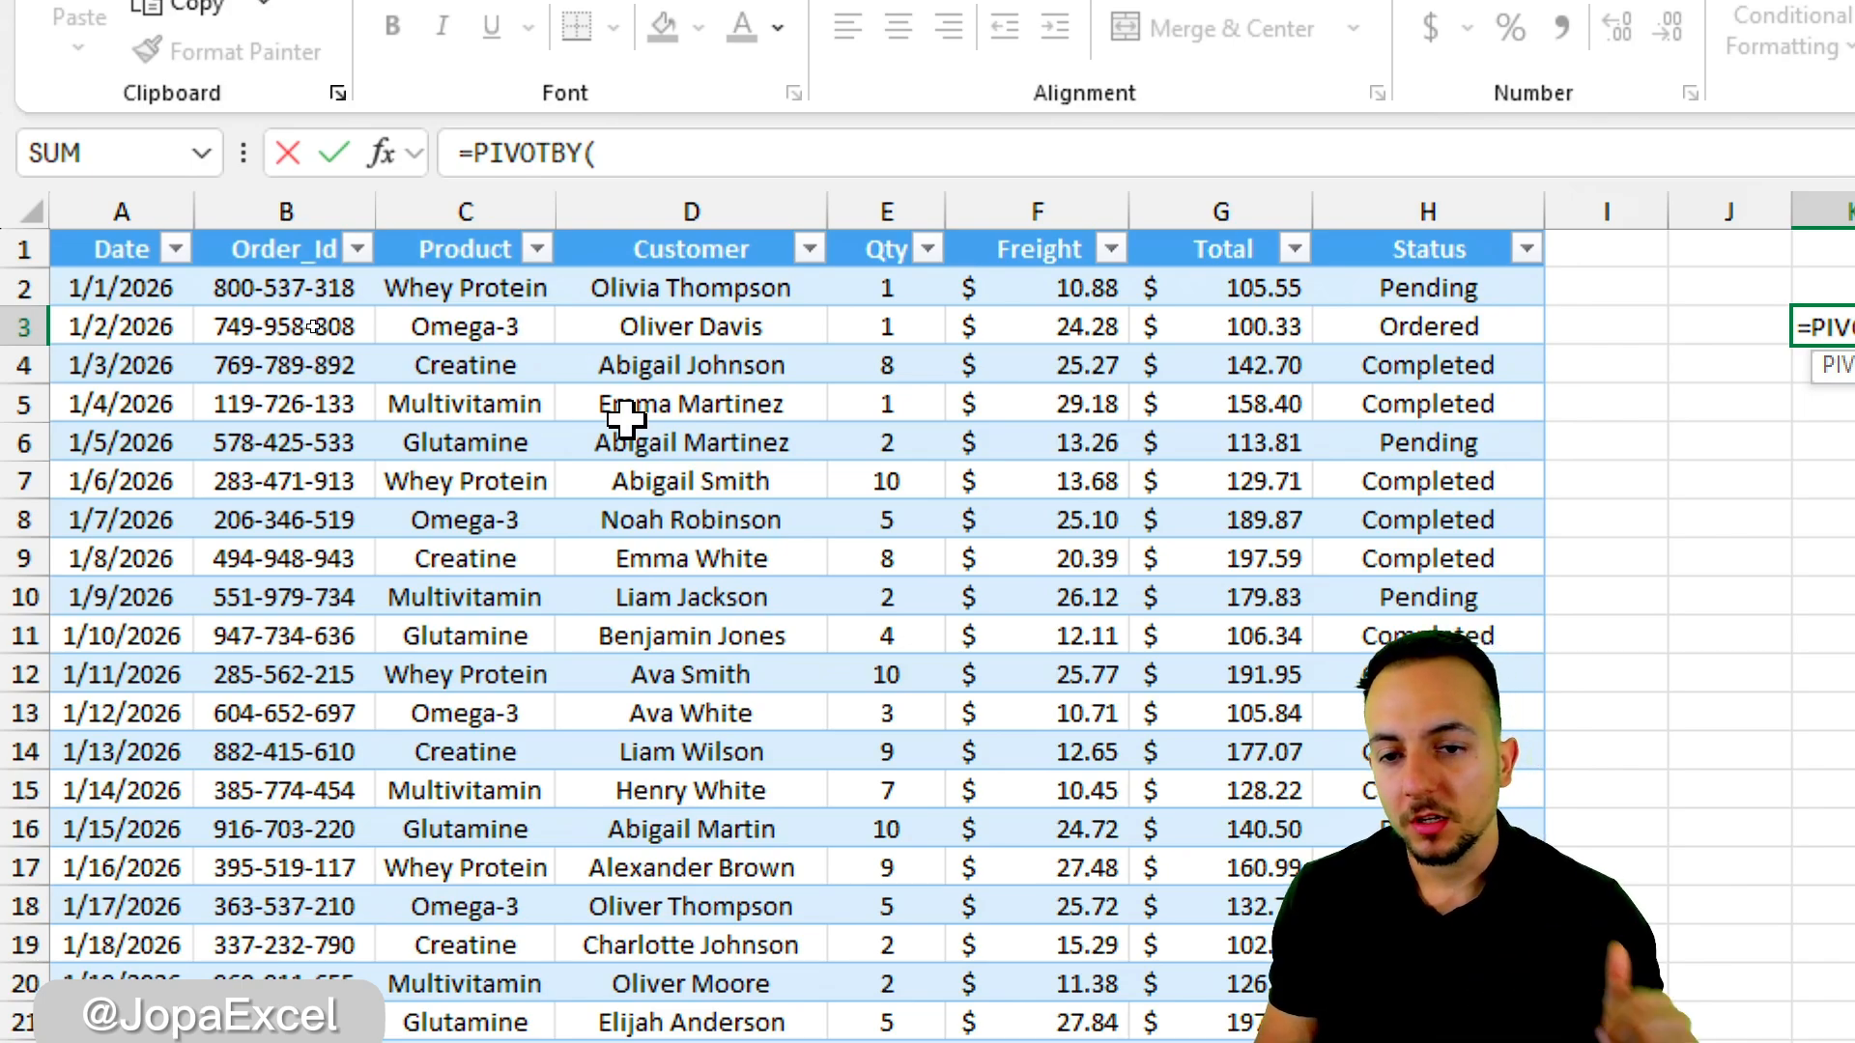
- Use the Product column of Table1 as the row fields of the PIVOTBY formula
click(442, 238)
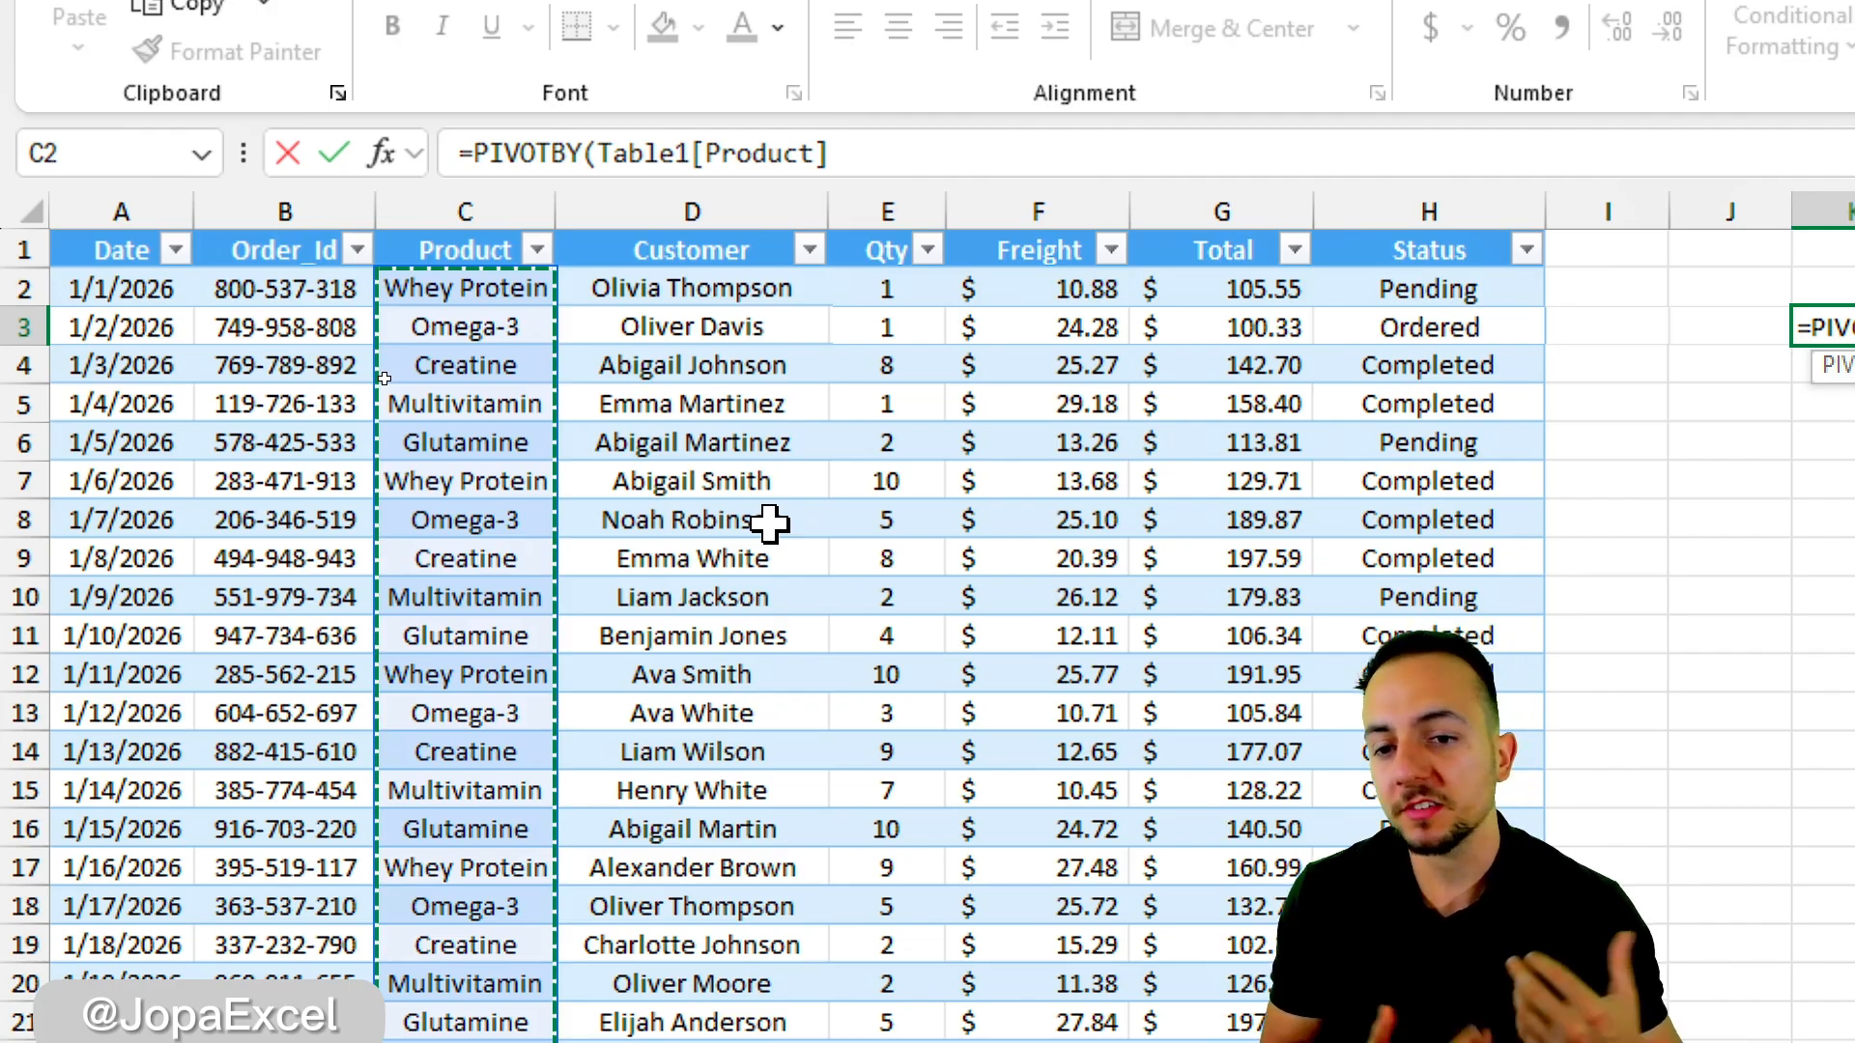
drag(495, 290, 488, 744)
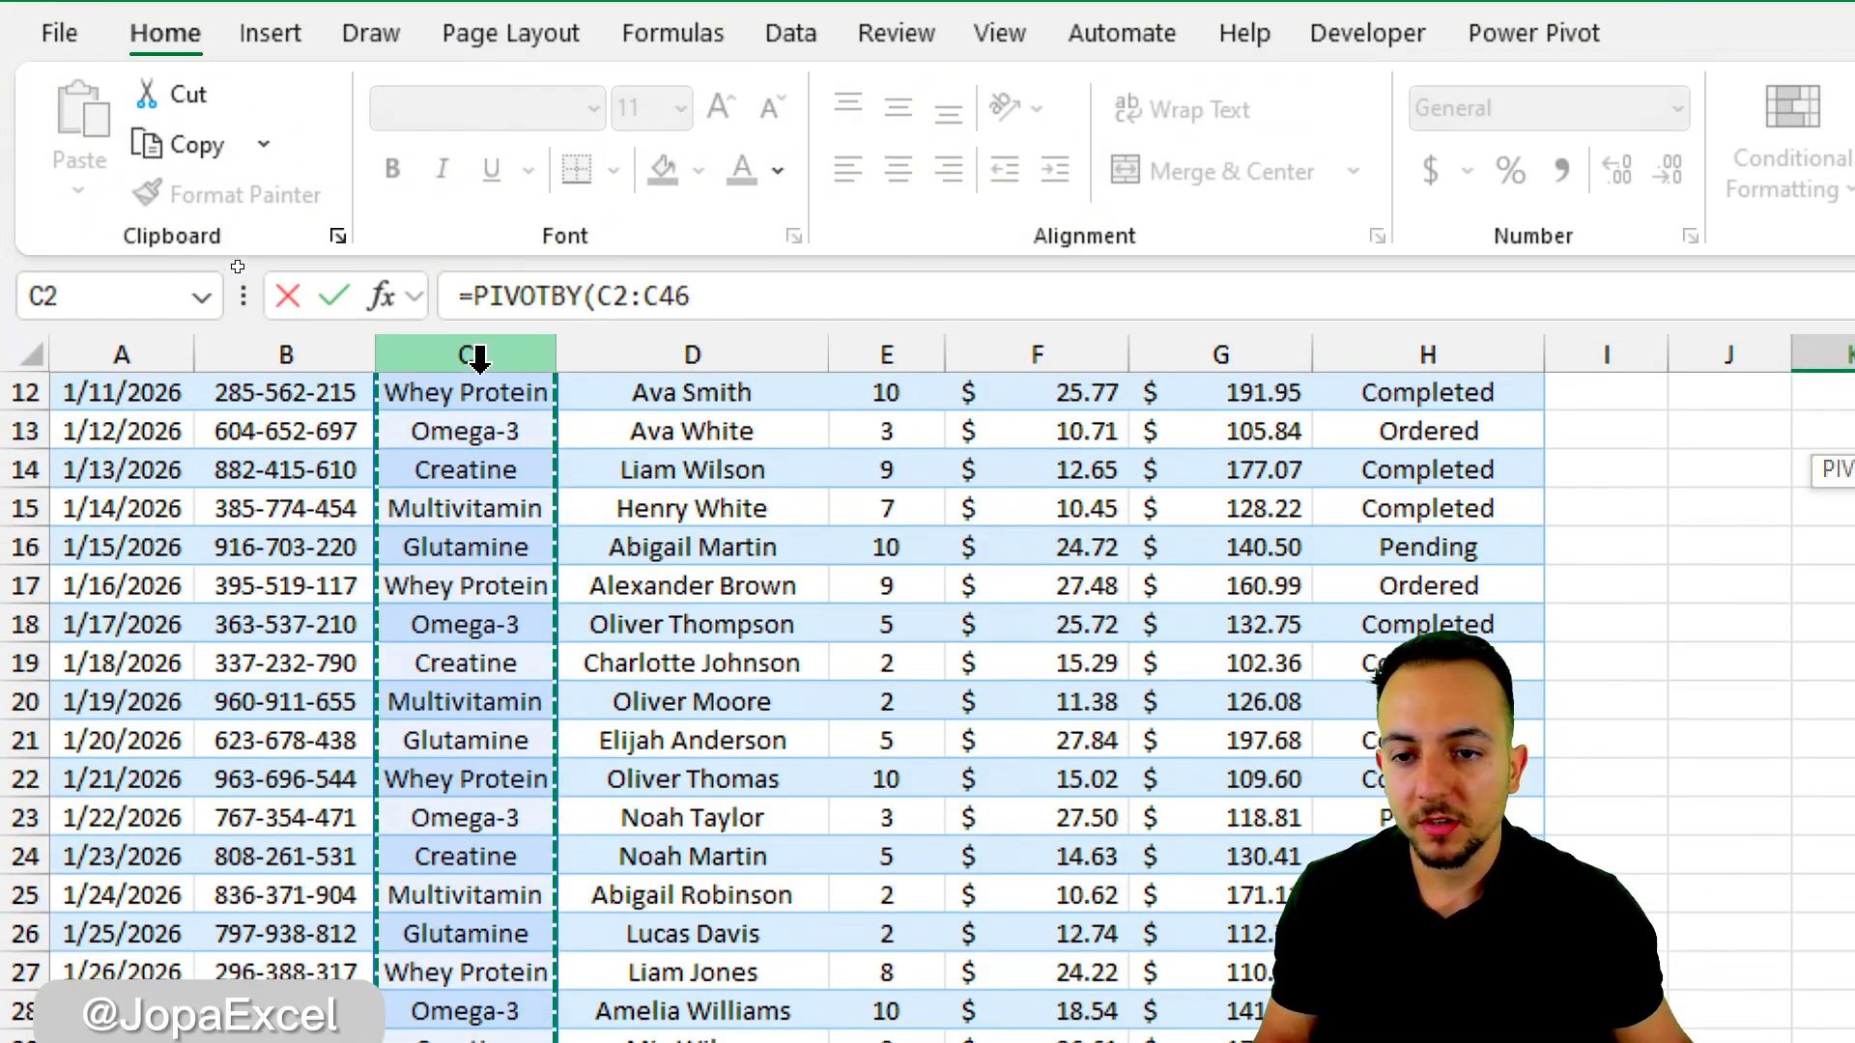
scroll(459, 540, up, 4)
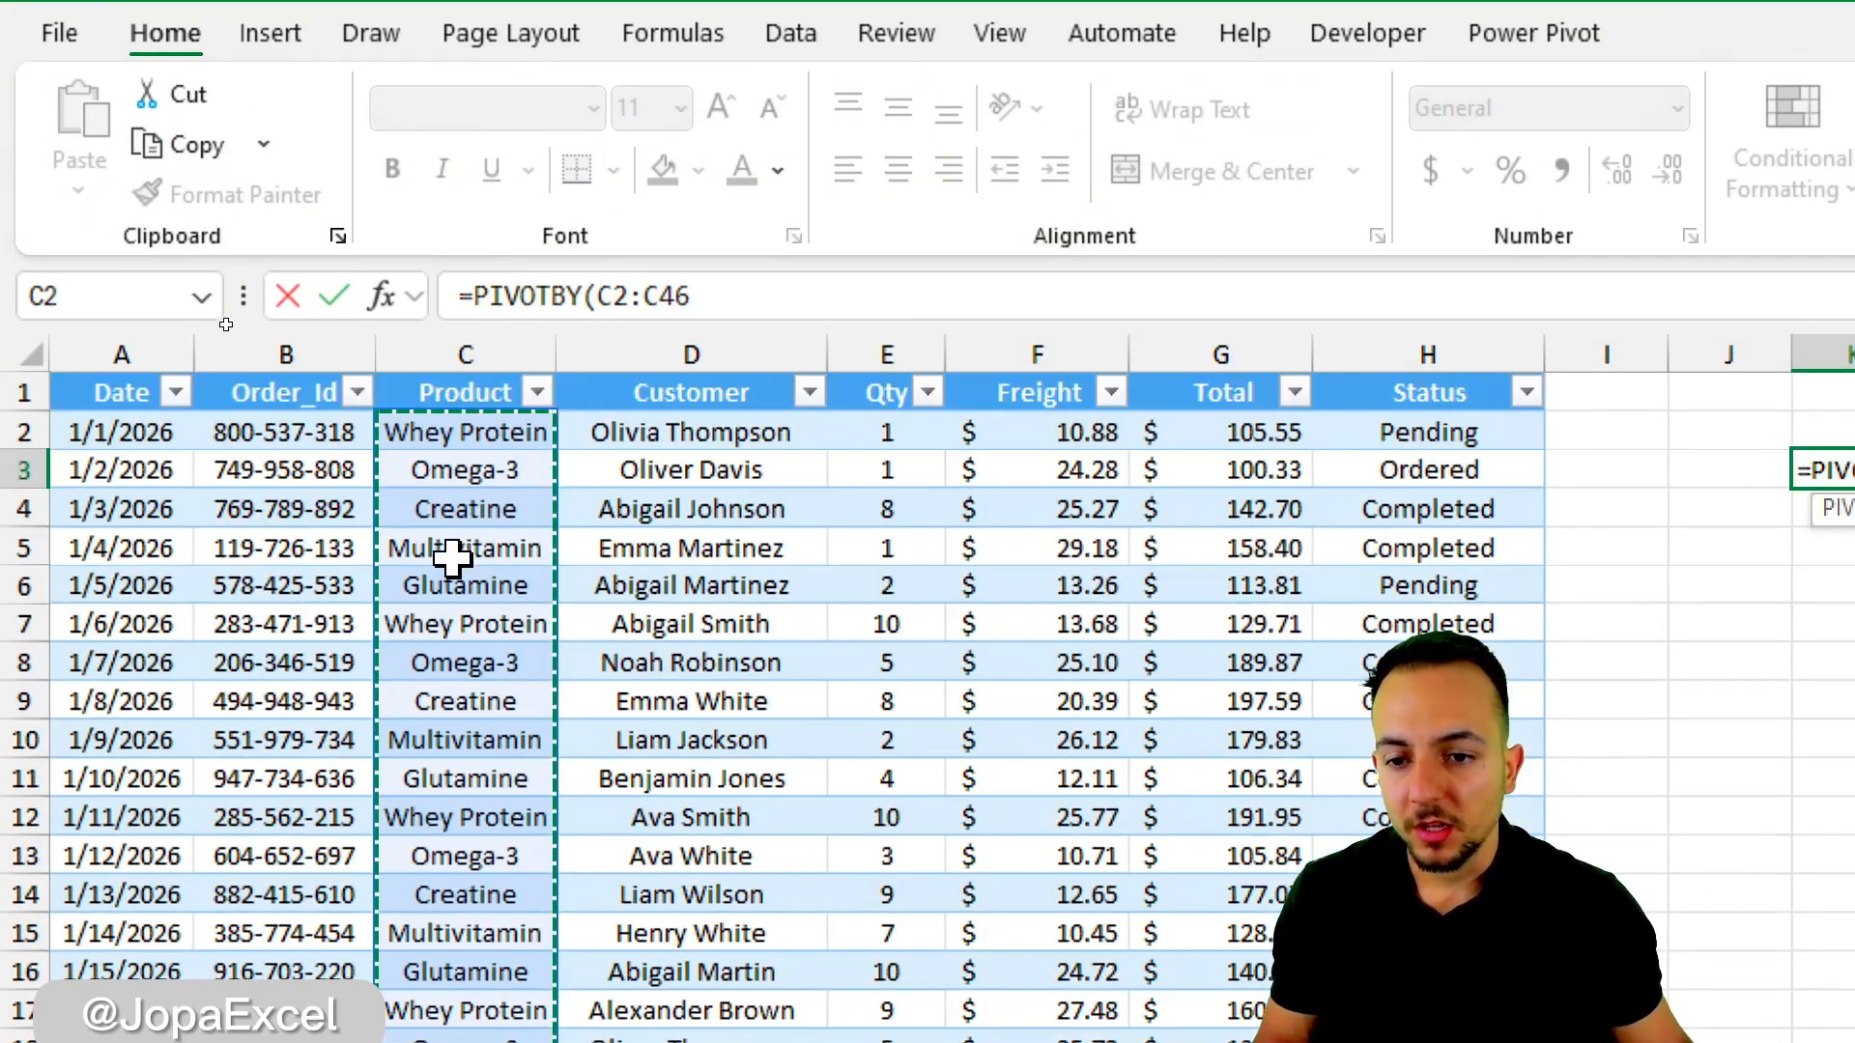
click(418, 367)
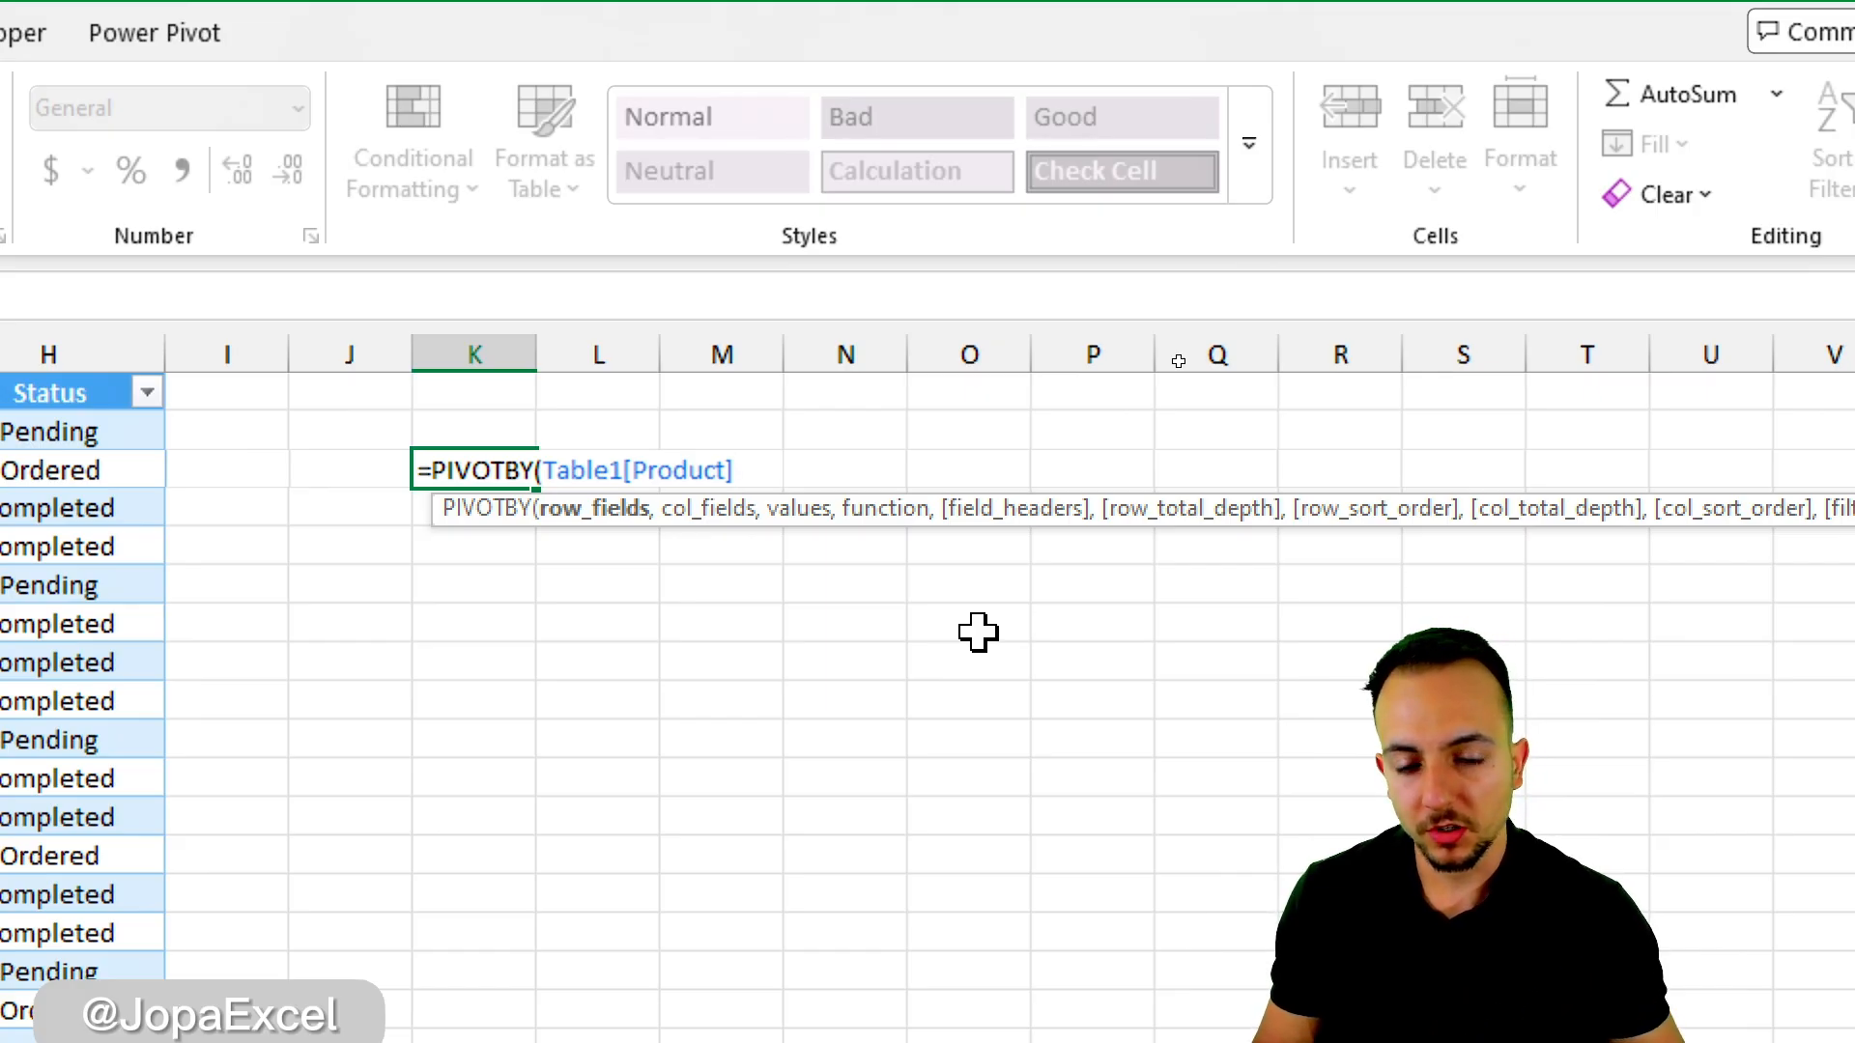
drag(366, 592, 506, 584)
drag(363, 638, 491, 627)
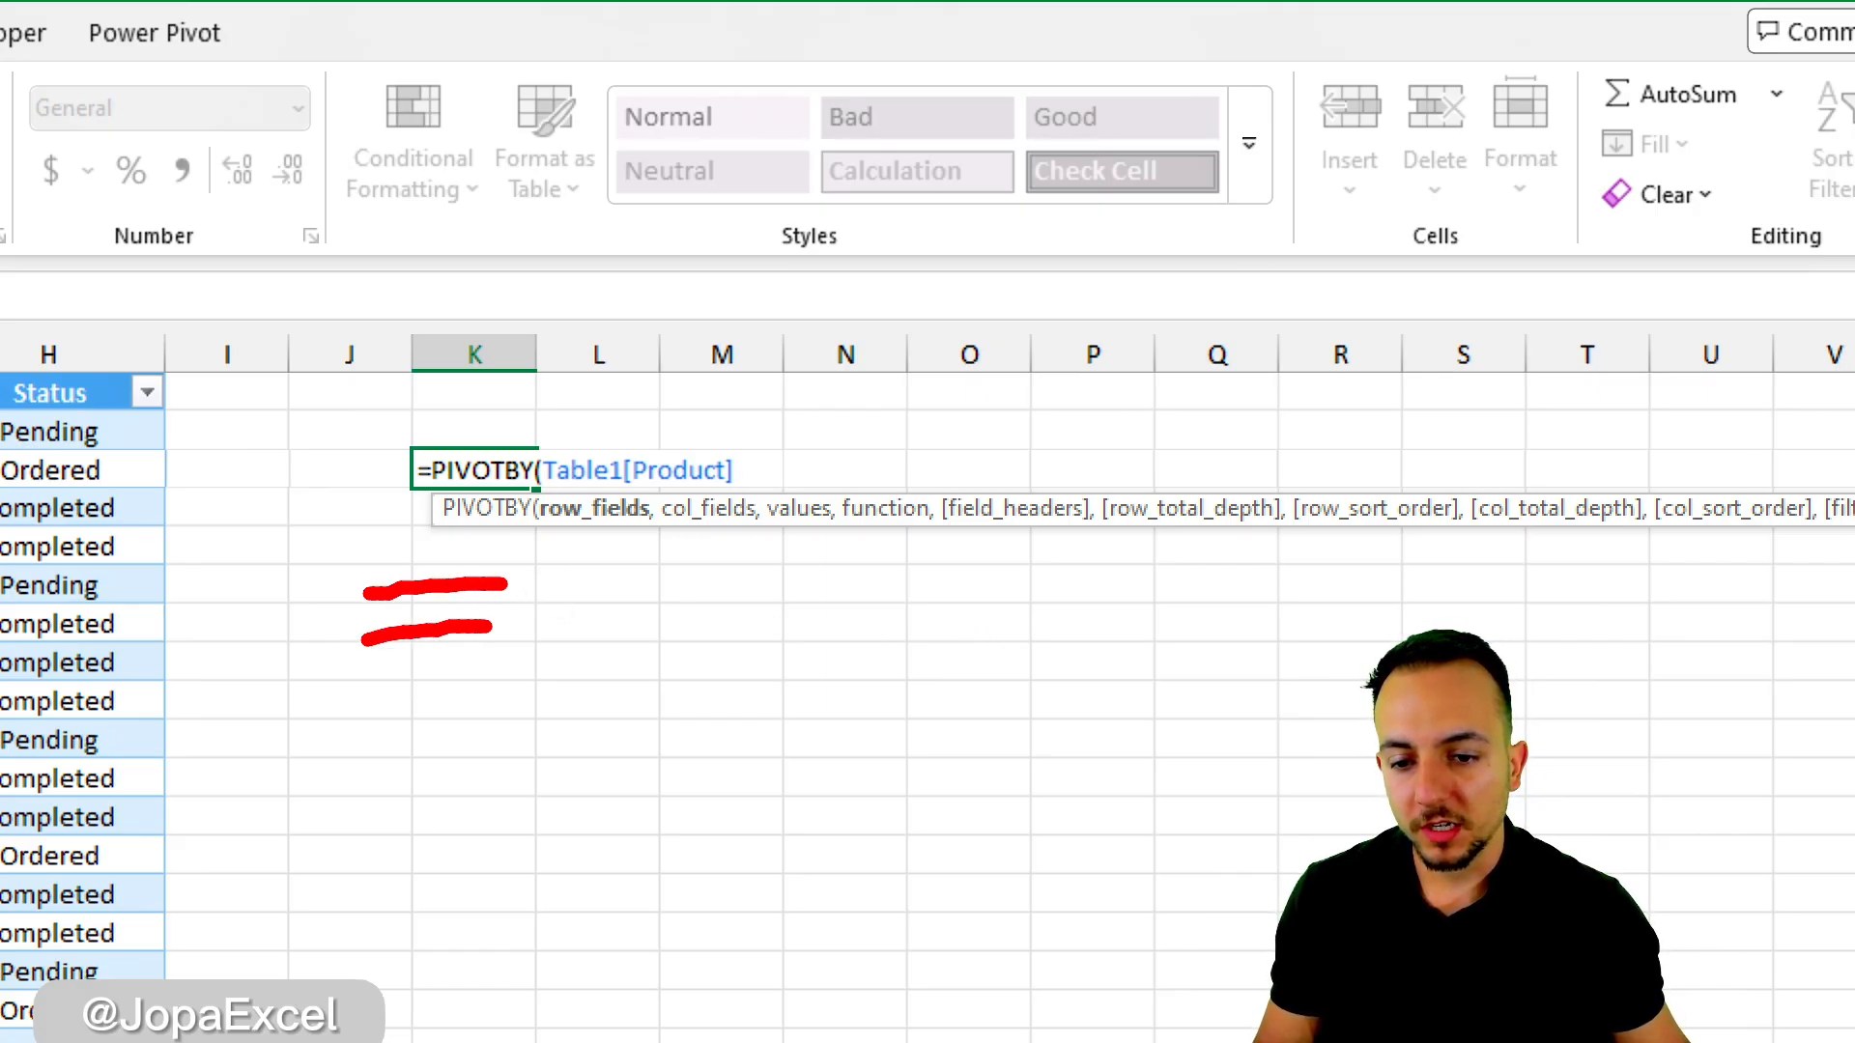
drag(360, 675, 509, 674)
drag(336, 727, 447, 726)
drag(290, 804, 426, 804)
drag(314, 869, 436, 870)
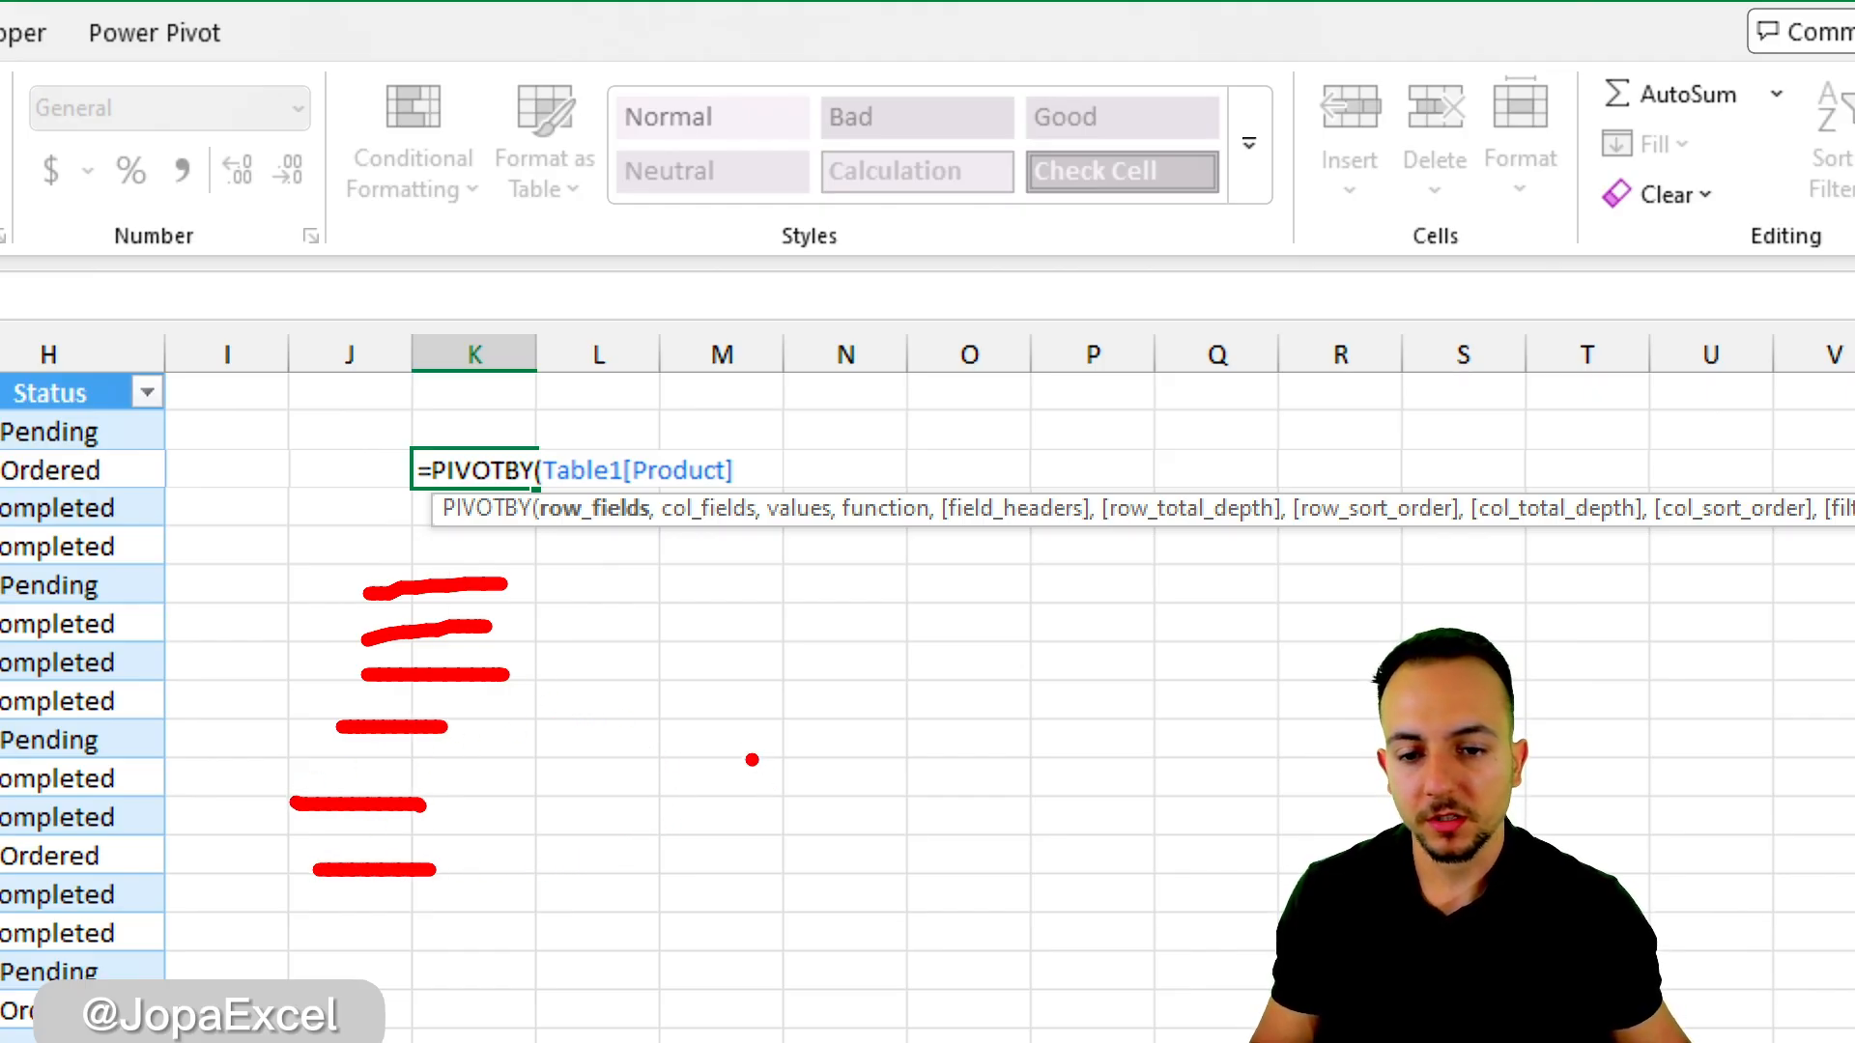
- Leave the column fields argument empty and use Table1's Total column as the values
text(,)
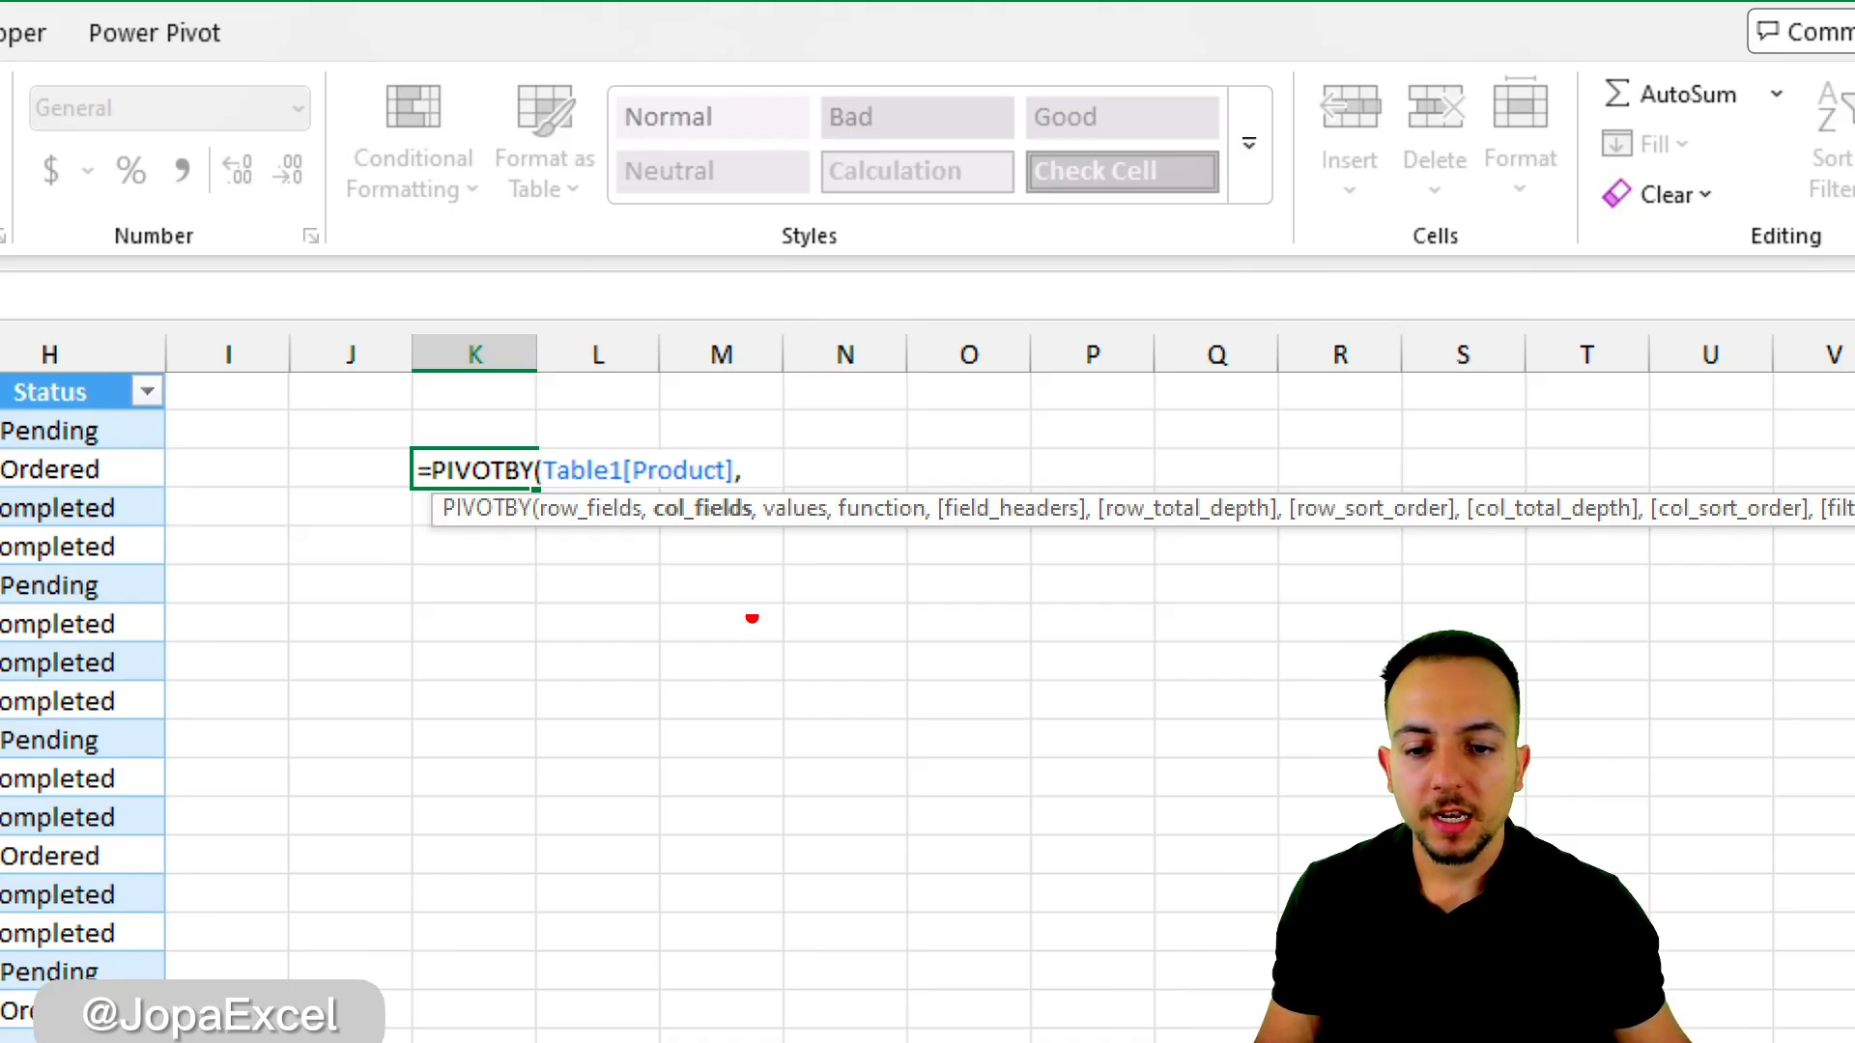
drag(721, 538, 801, 692)
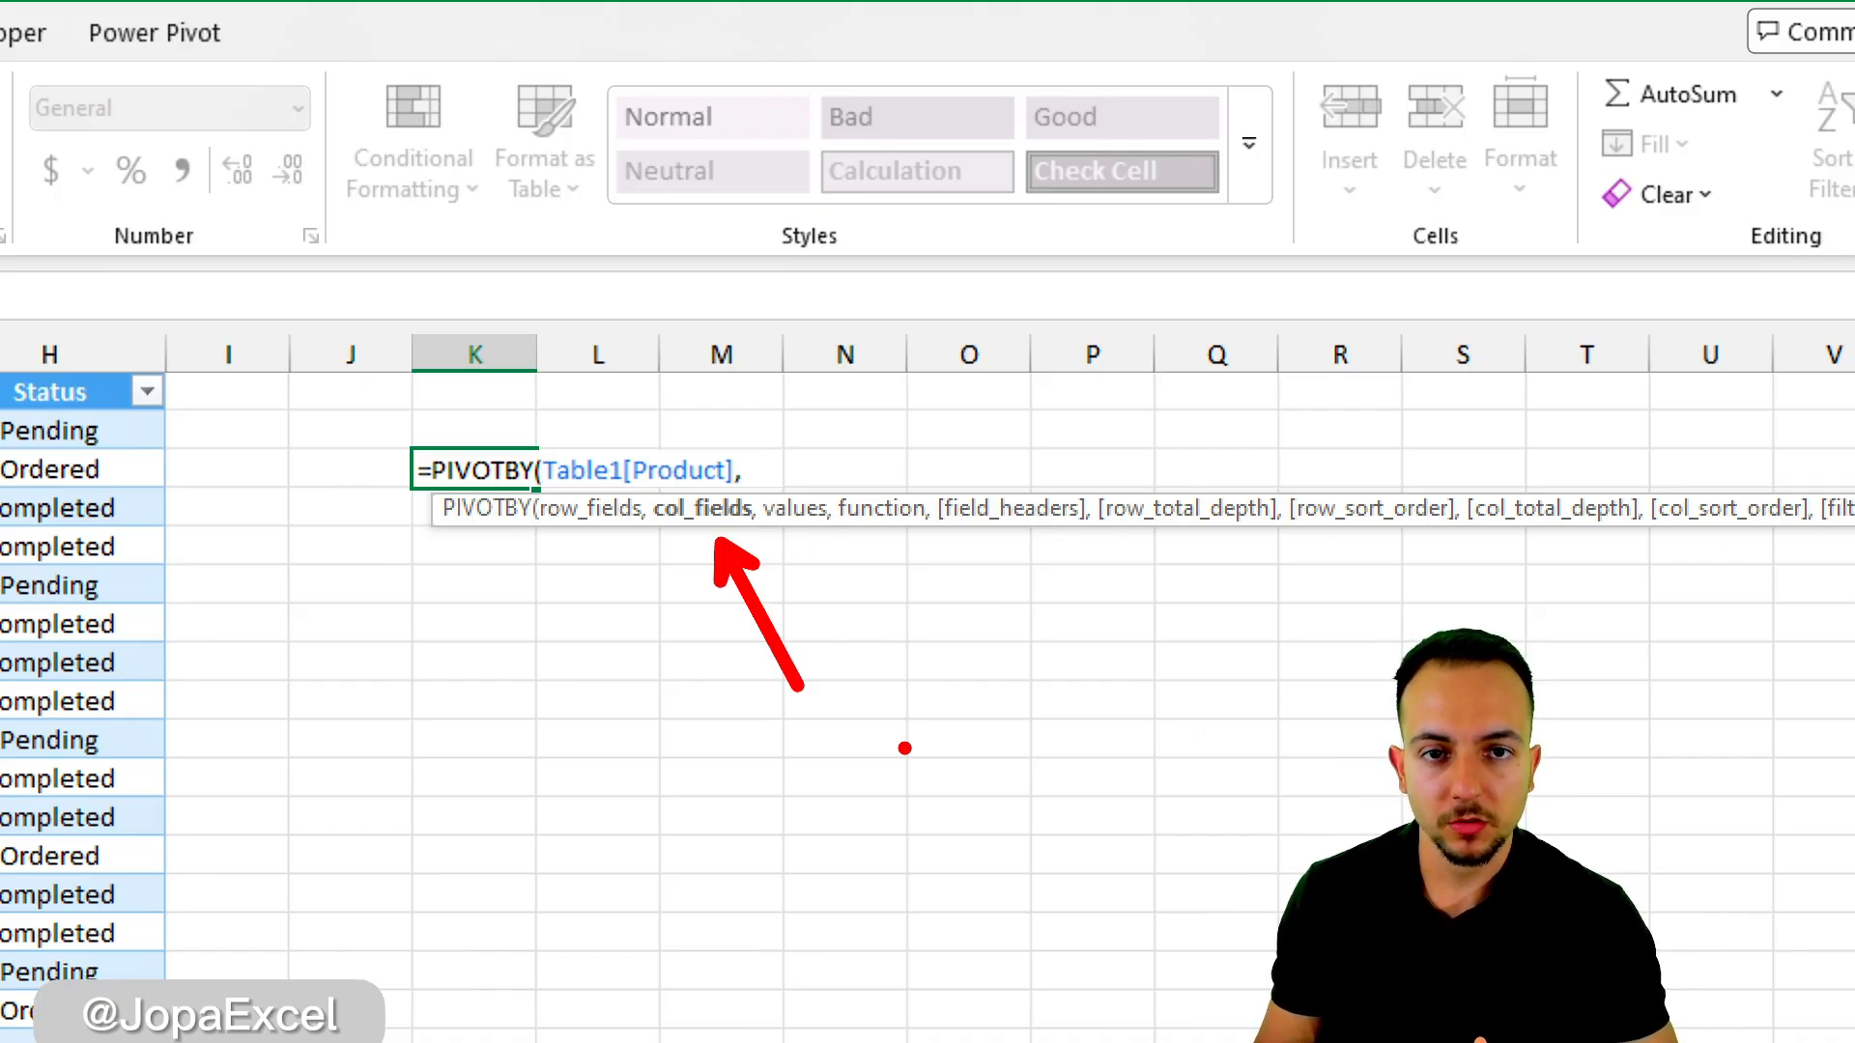
key(Escape)
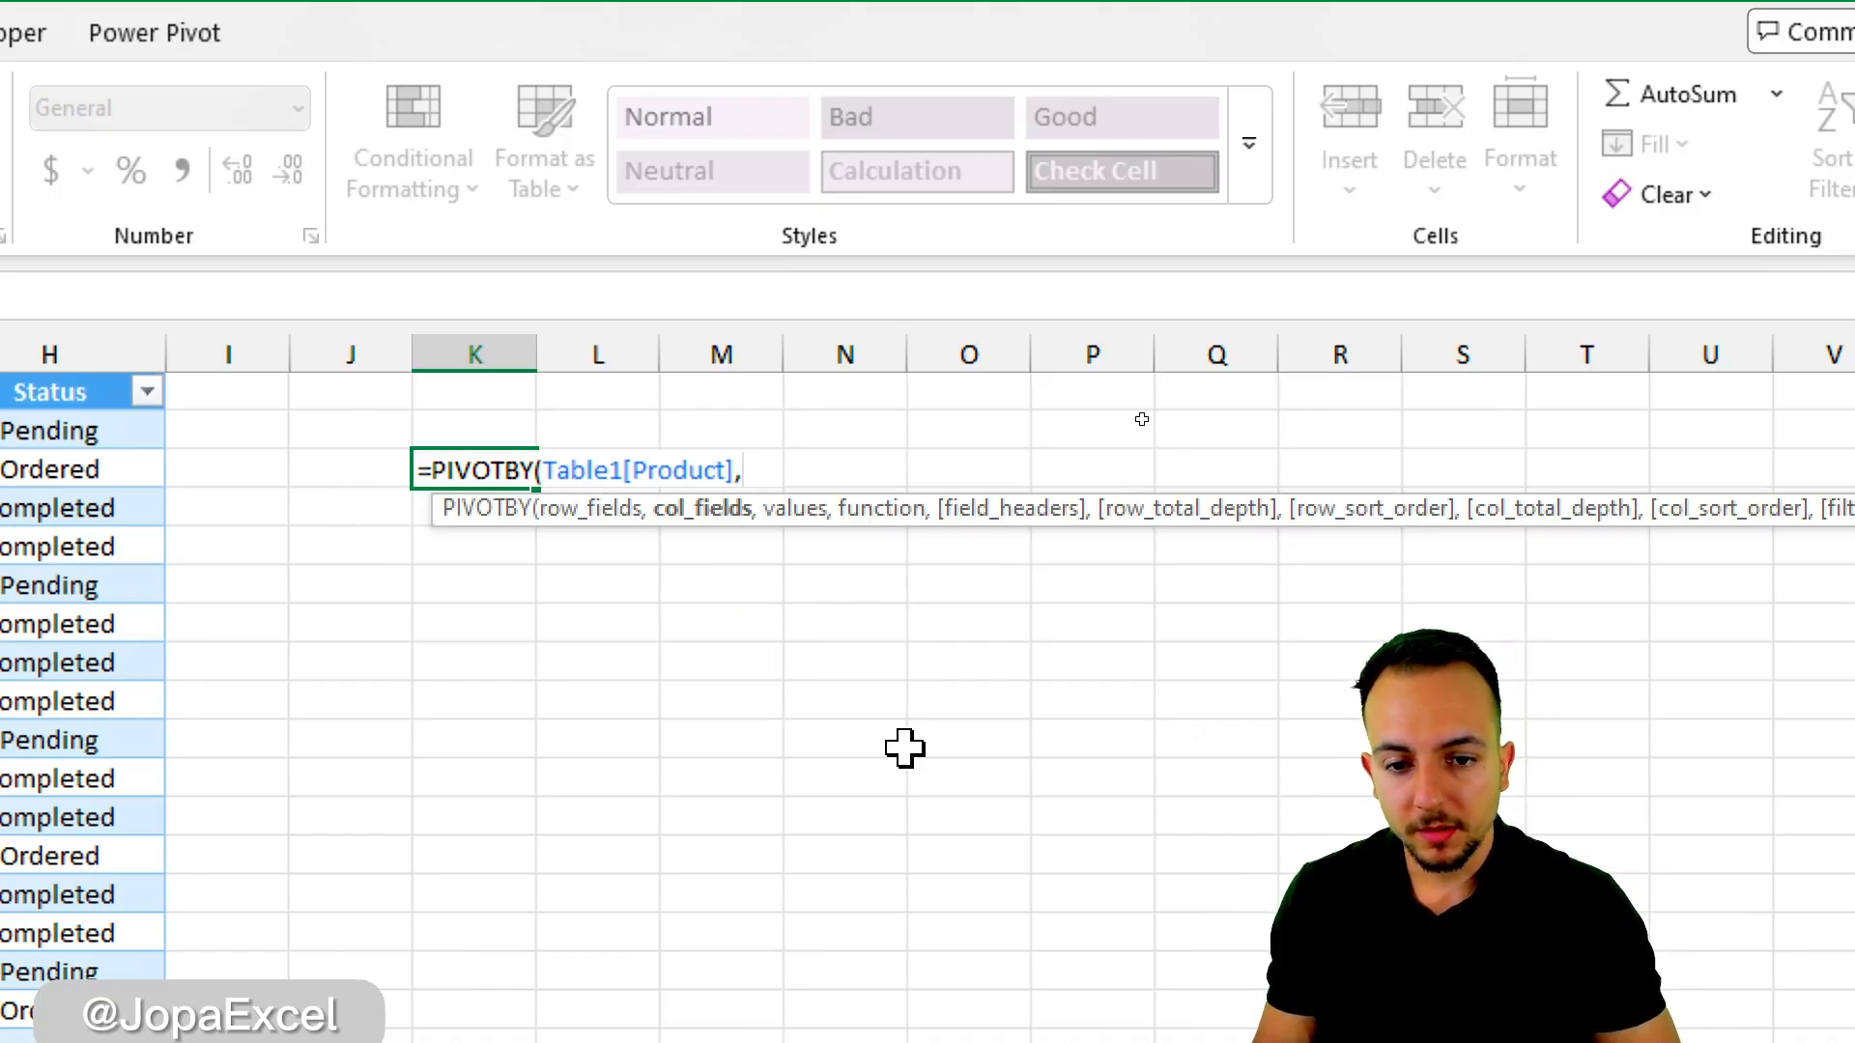
text(,)
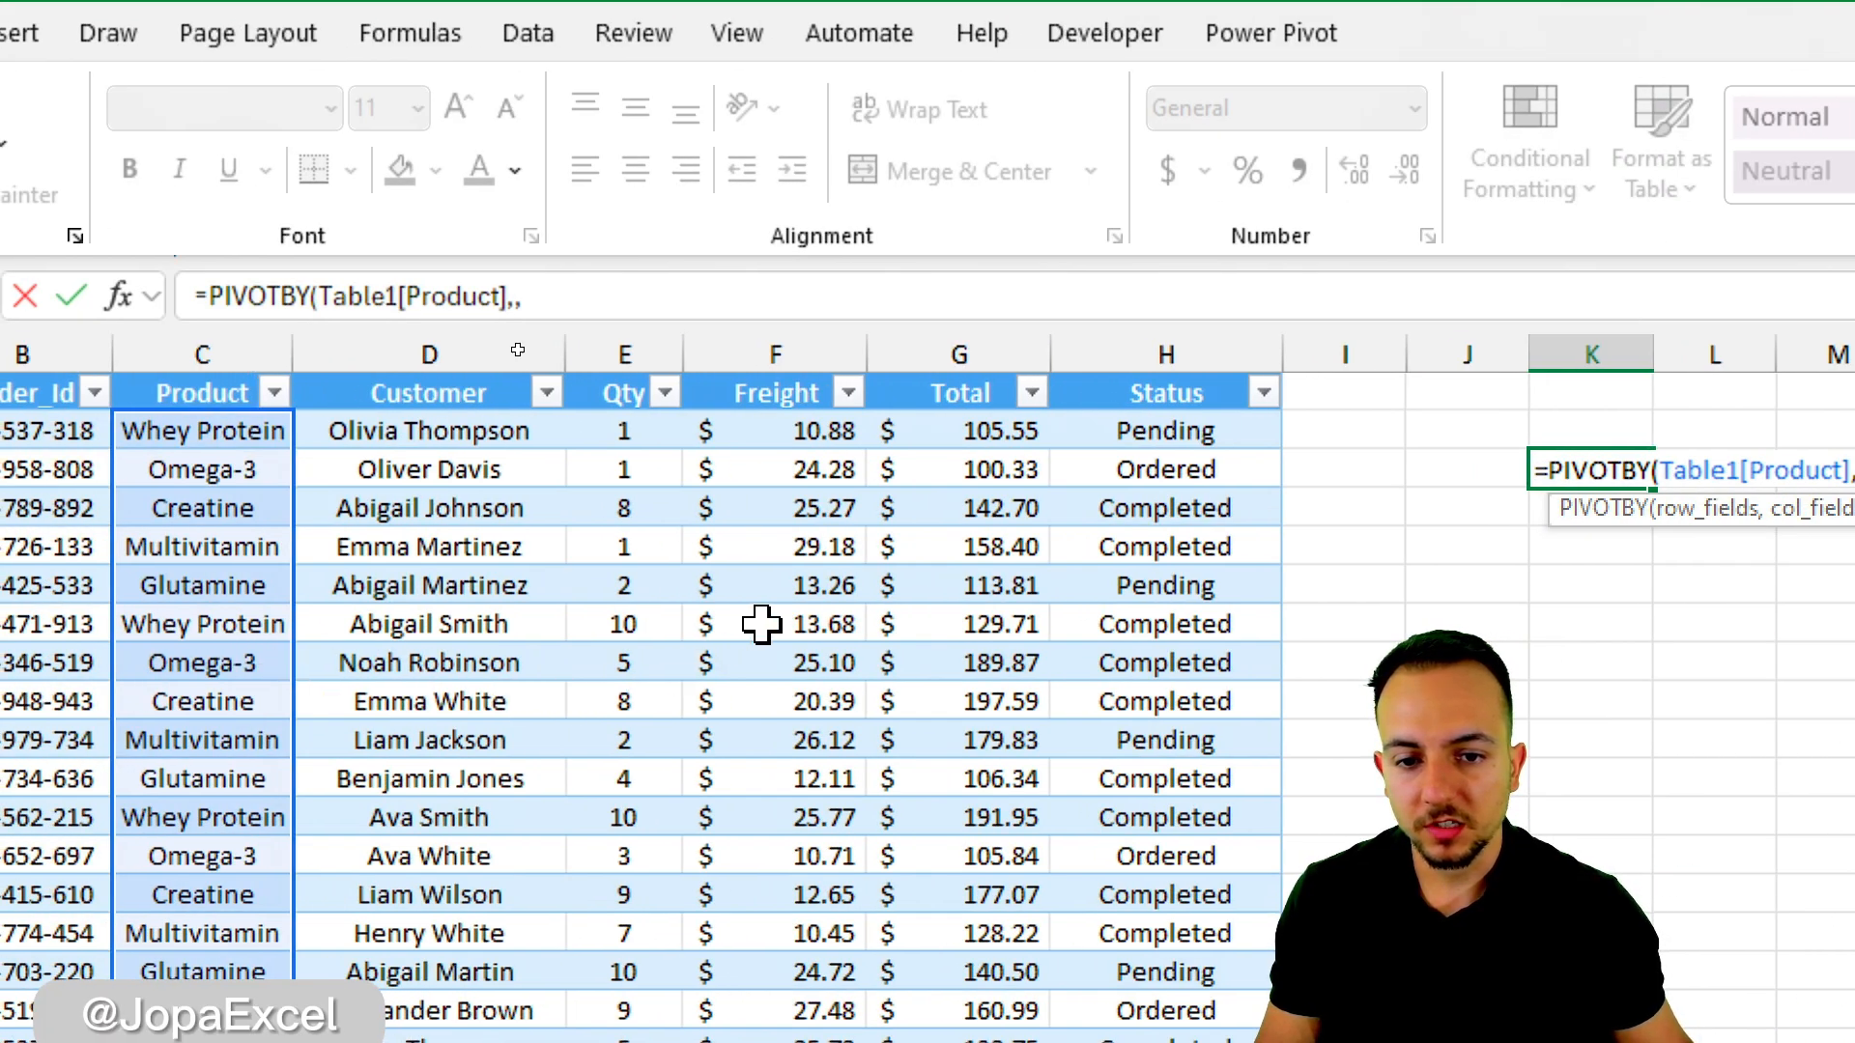
click(927, 383)
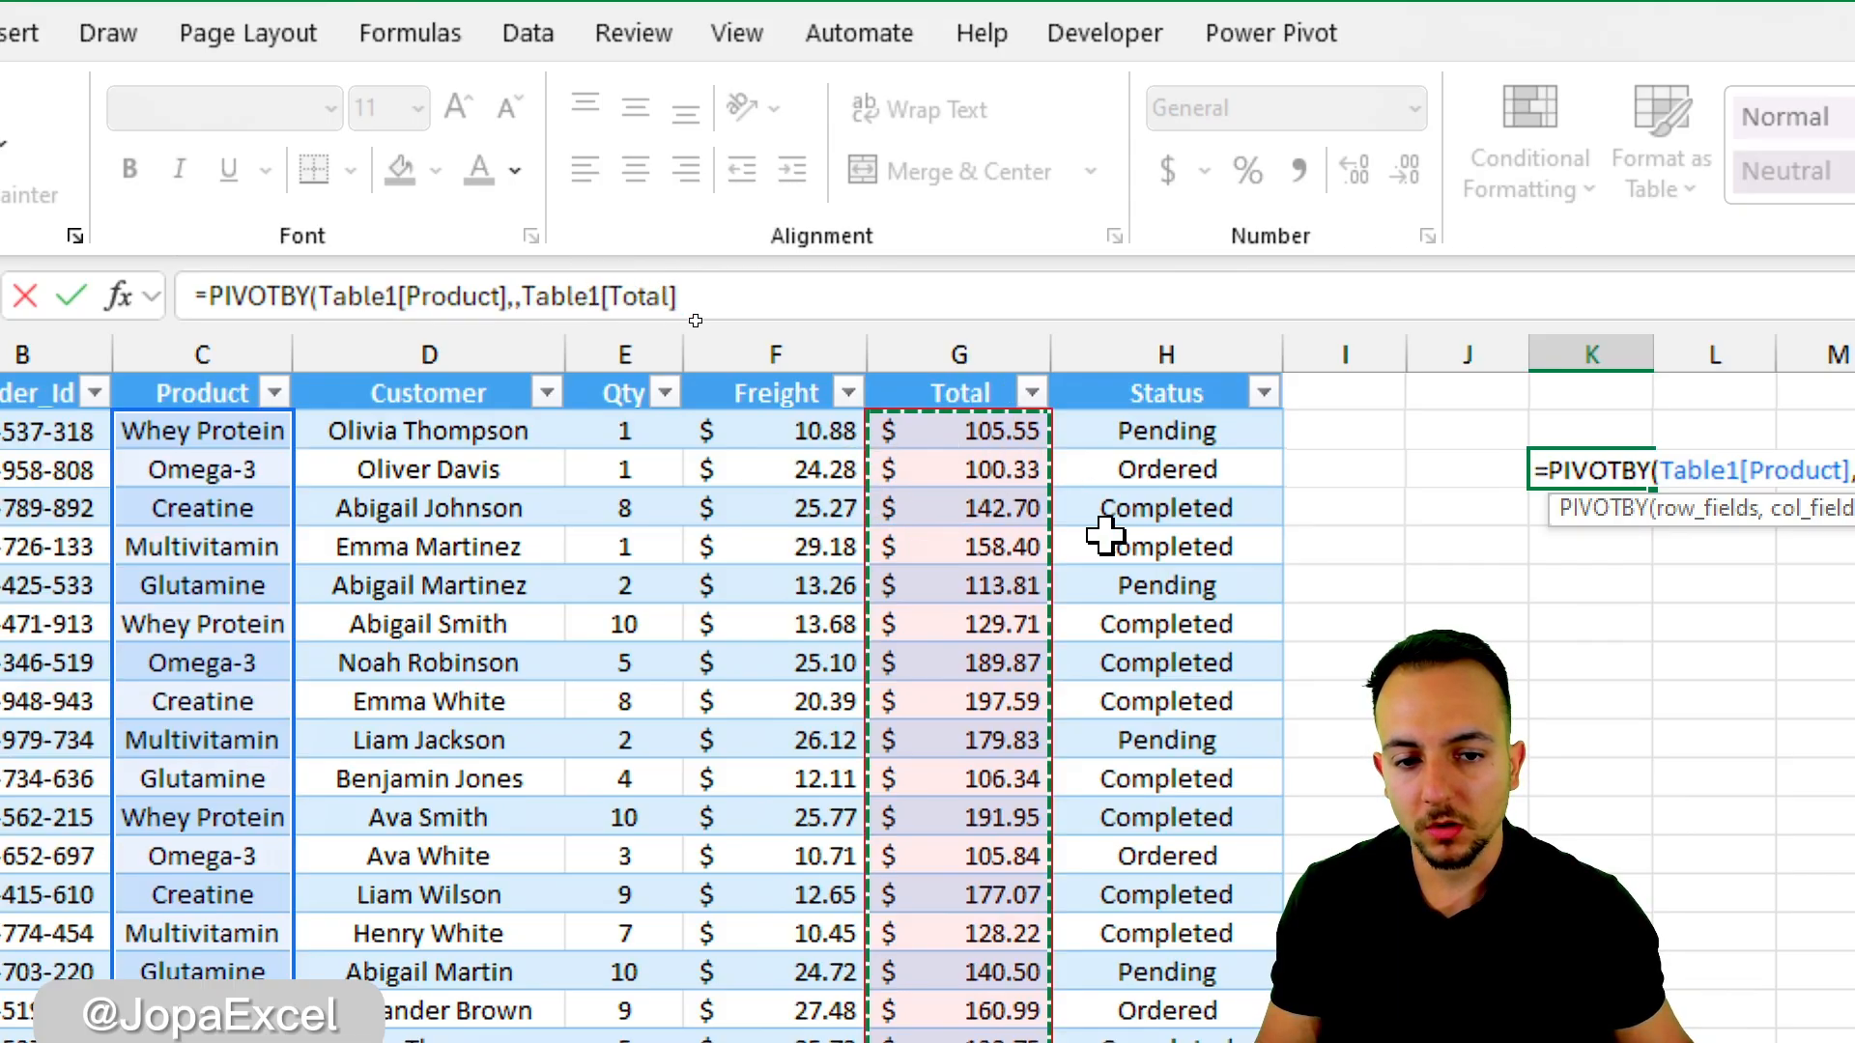
- Complete the PIVOTBY formula with SUM as its function and widen column K to fit the product names
text(,)
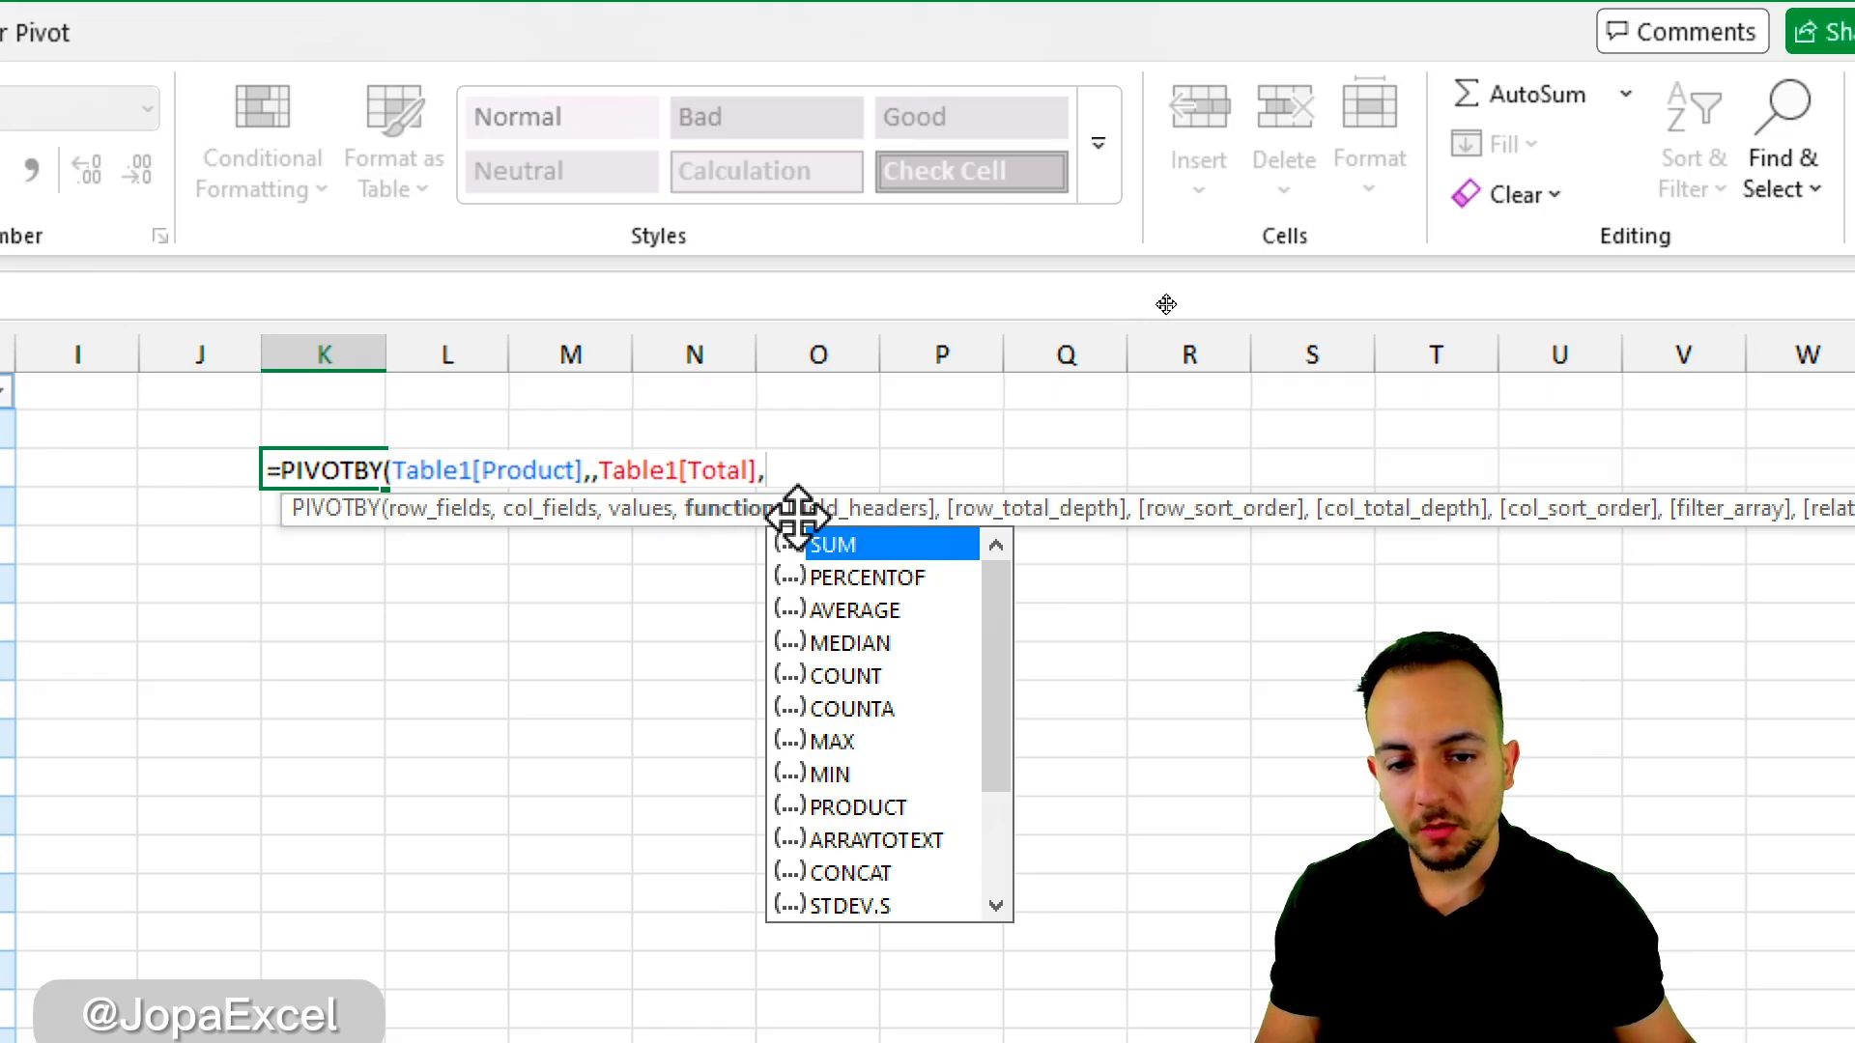
double_click(839, 548)
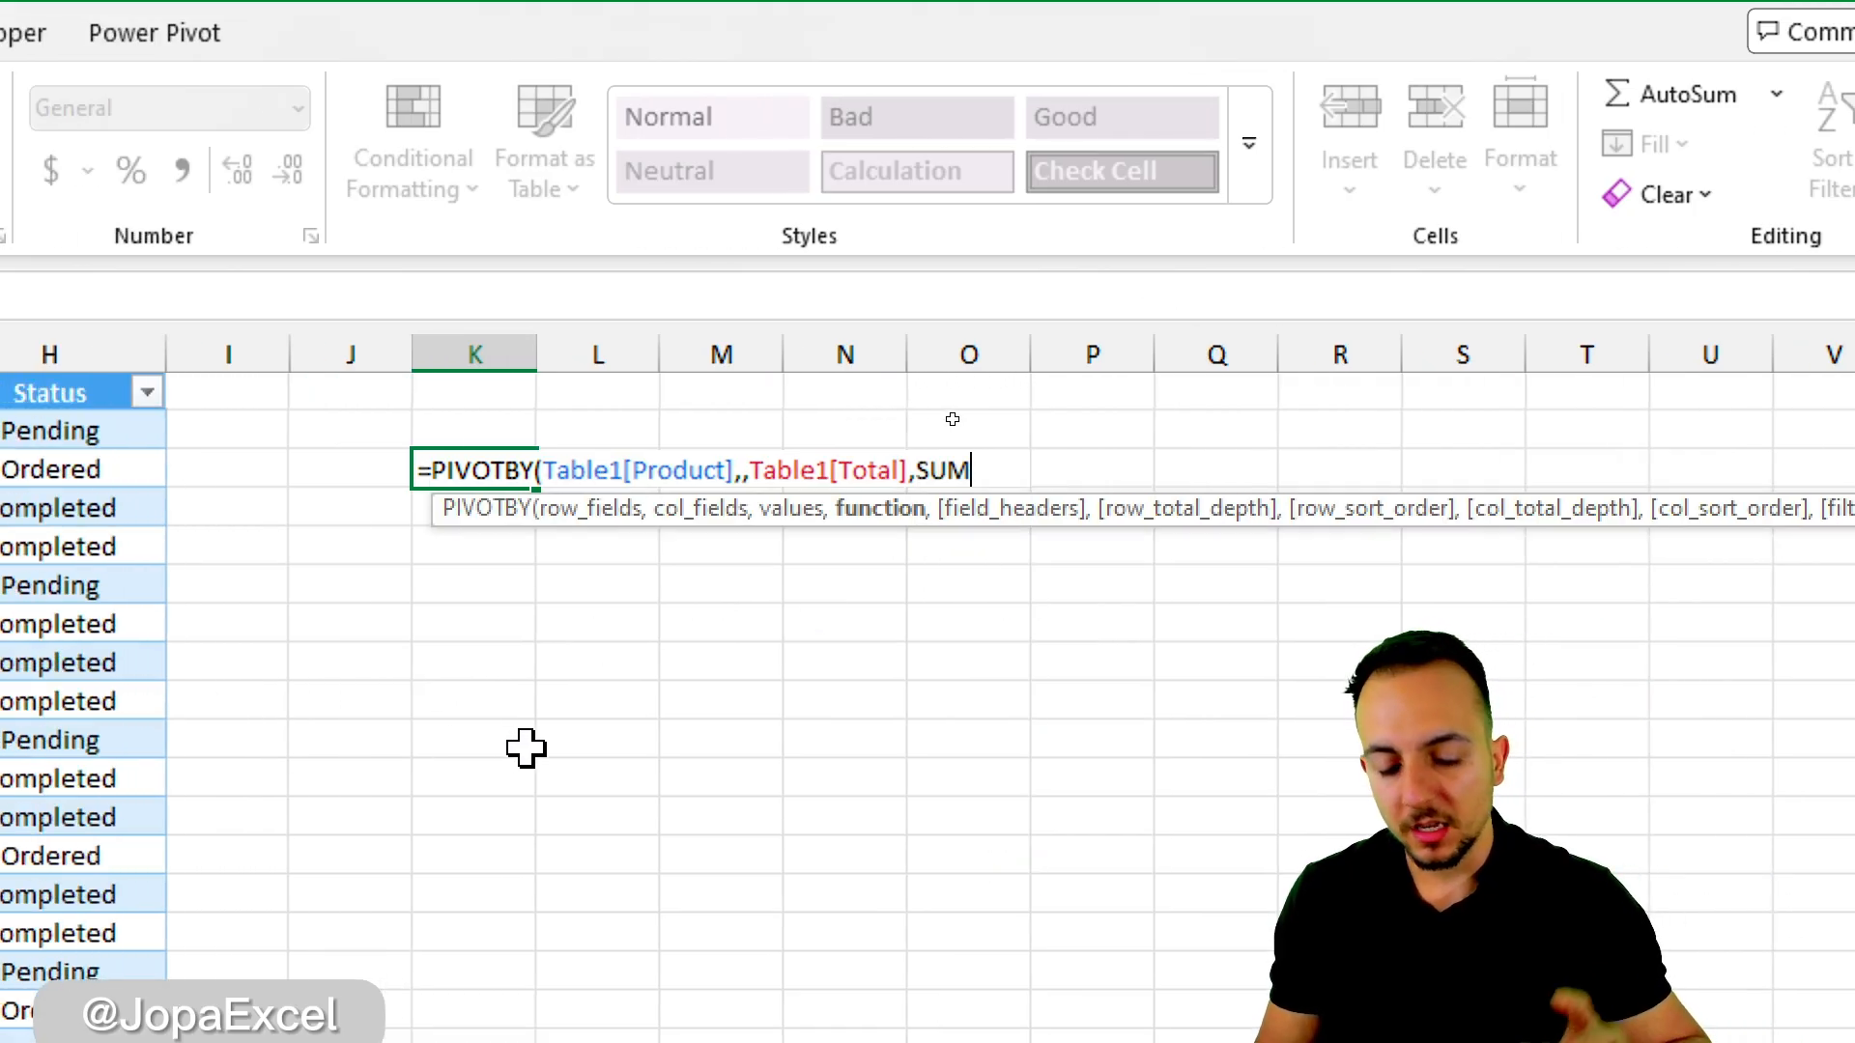
key(Return)
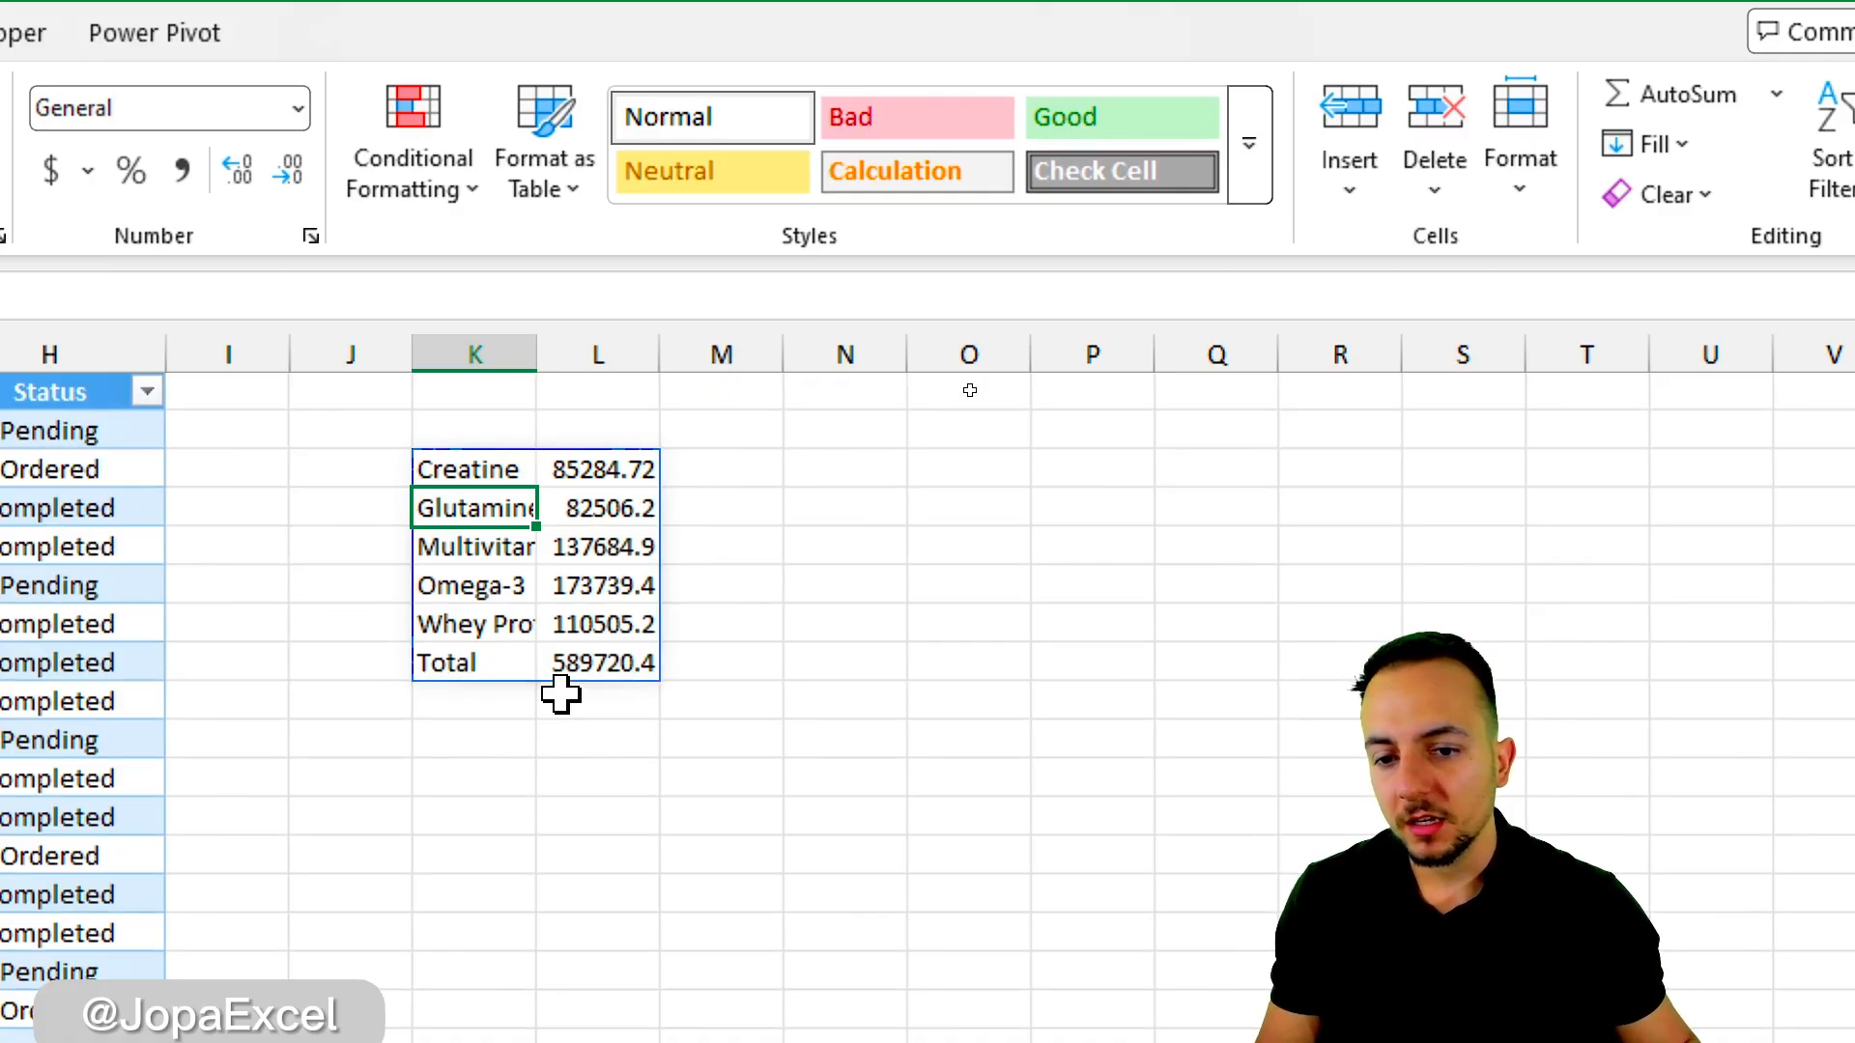
drag(537, 359, 607, 360)
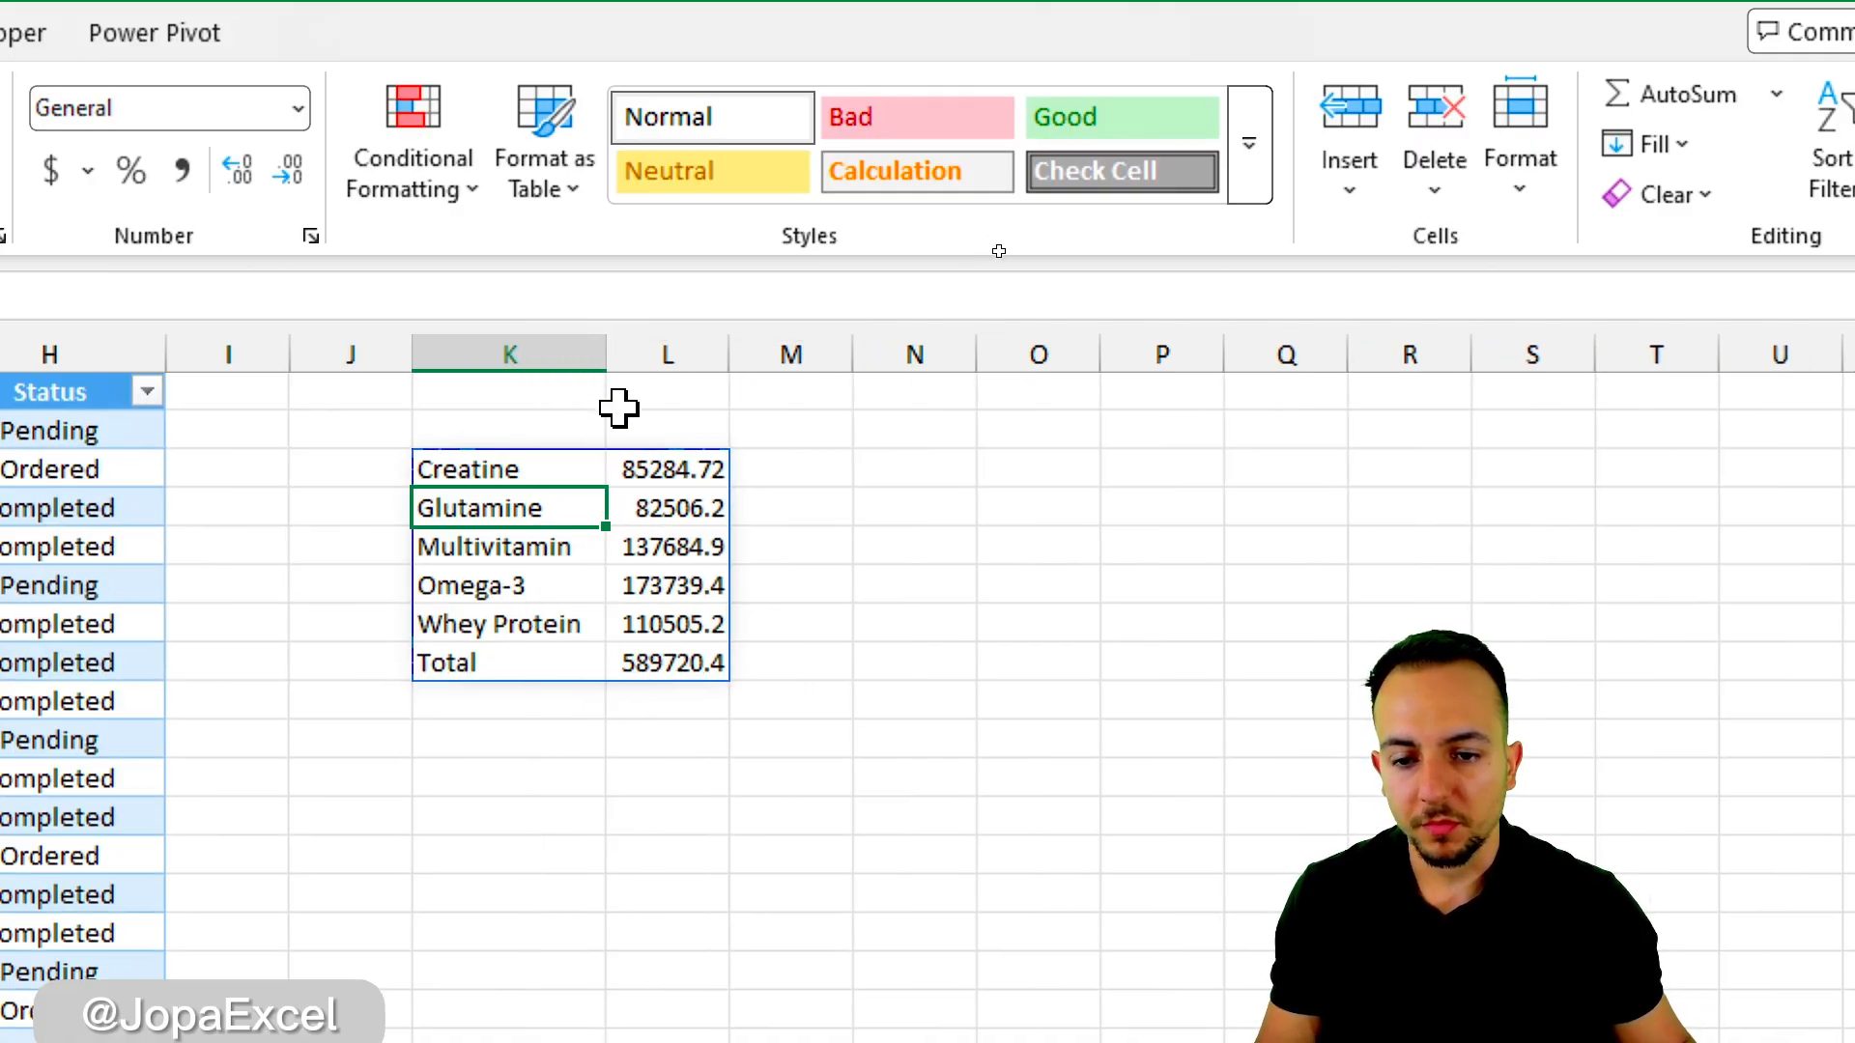
- Review the PIVOTBY formula in cell K3 without changing it
click(565, 469)
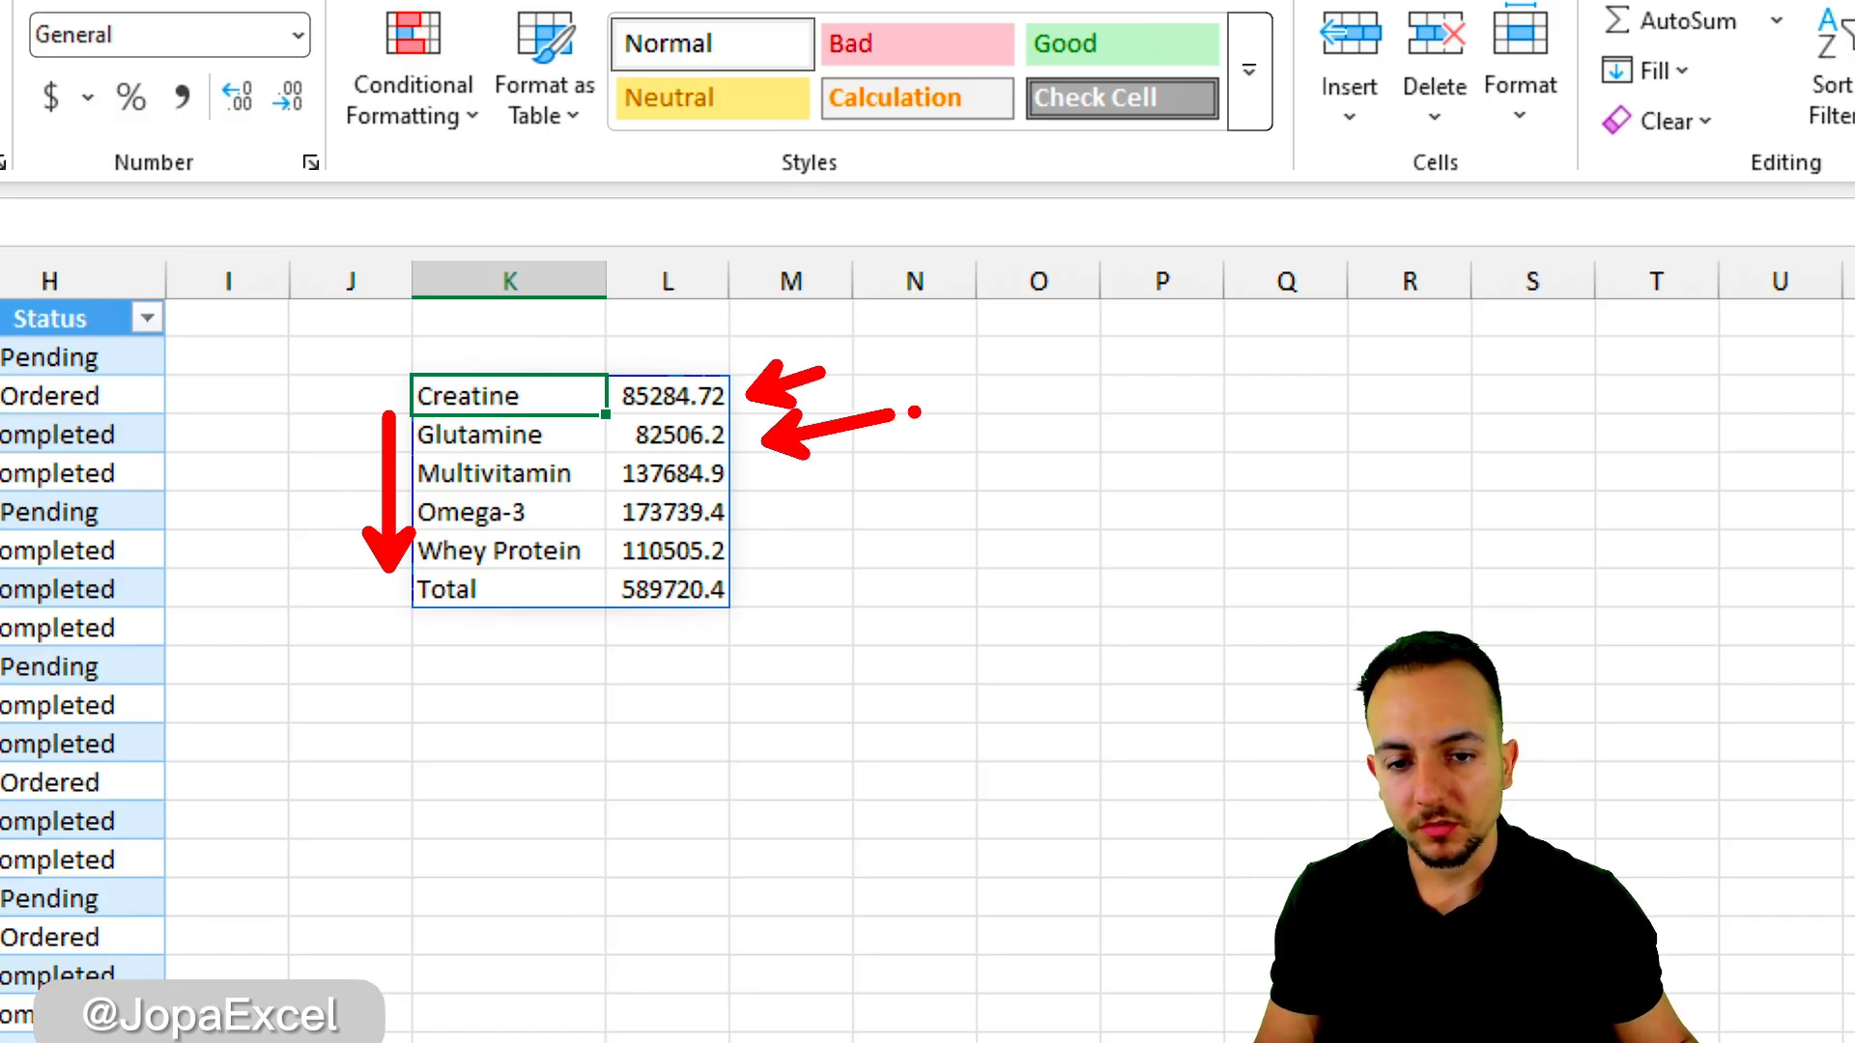
key(Escape)
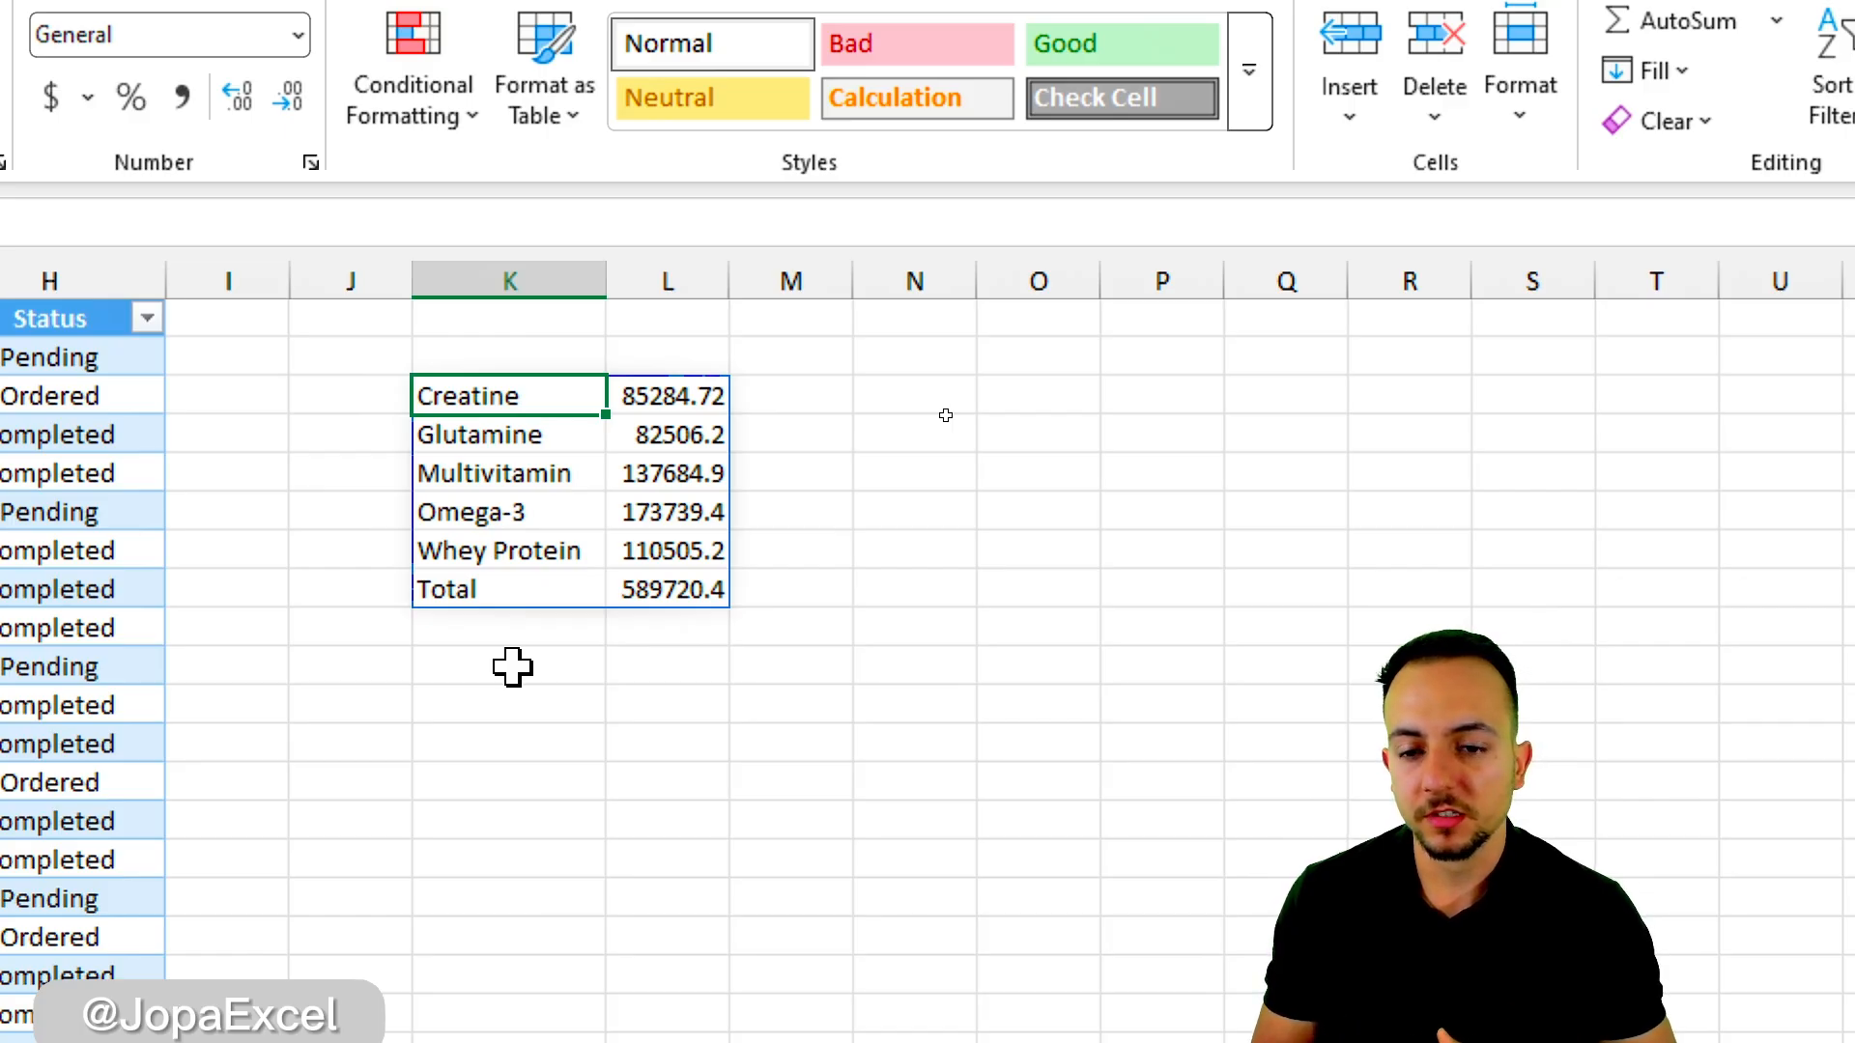
key(F2)
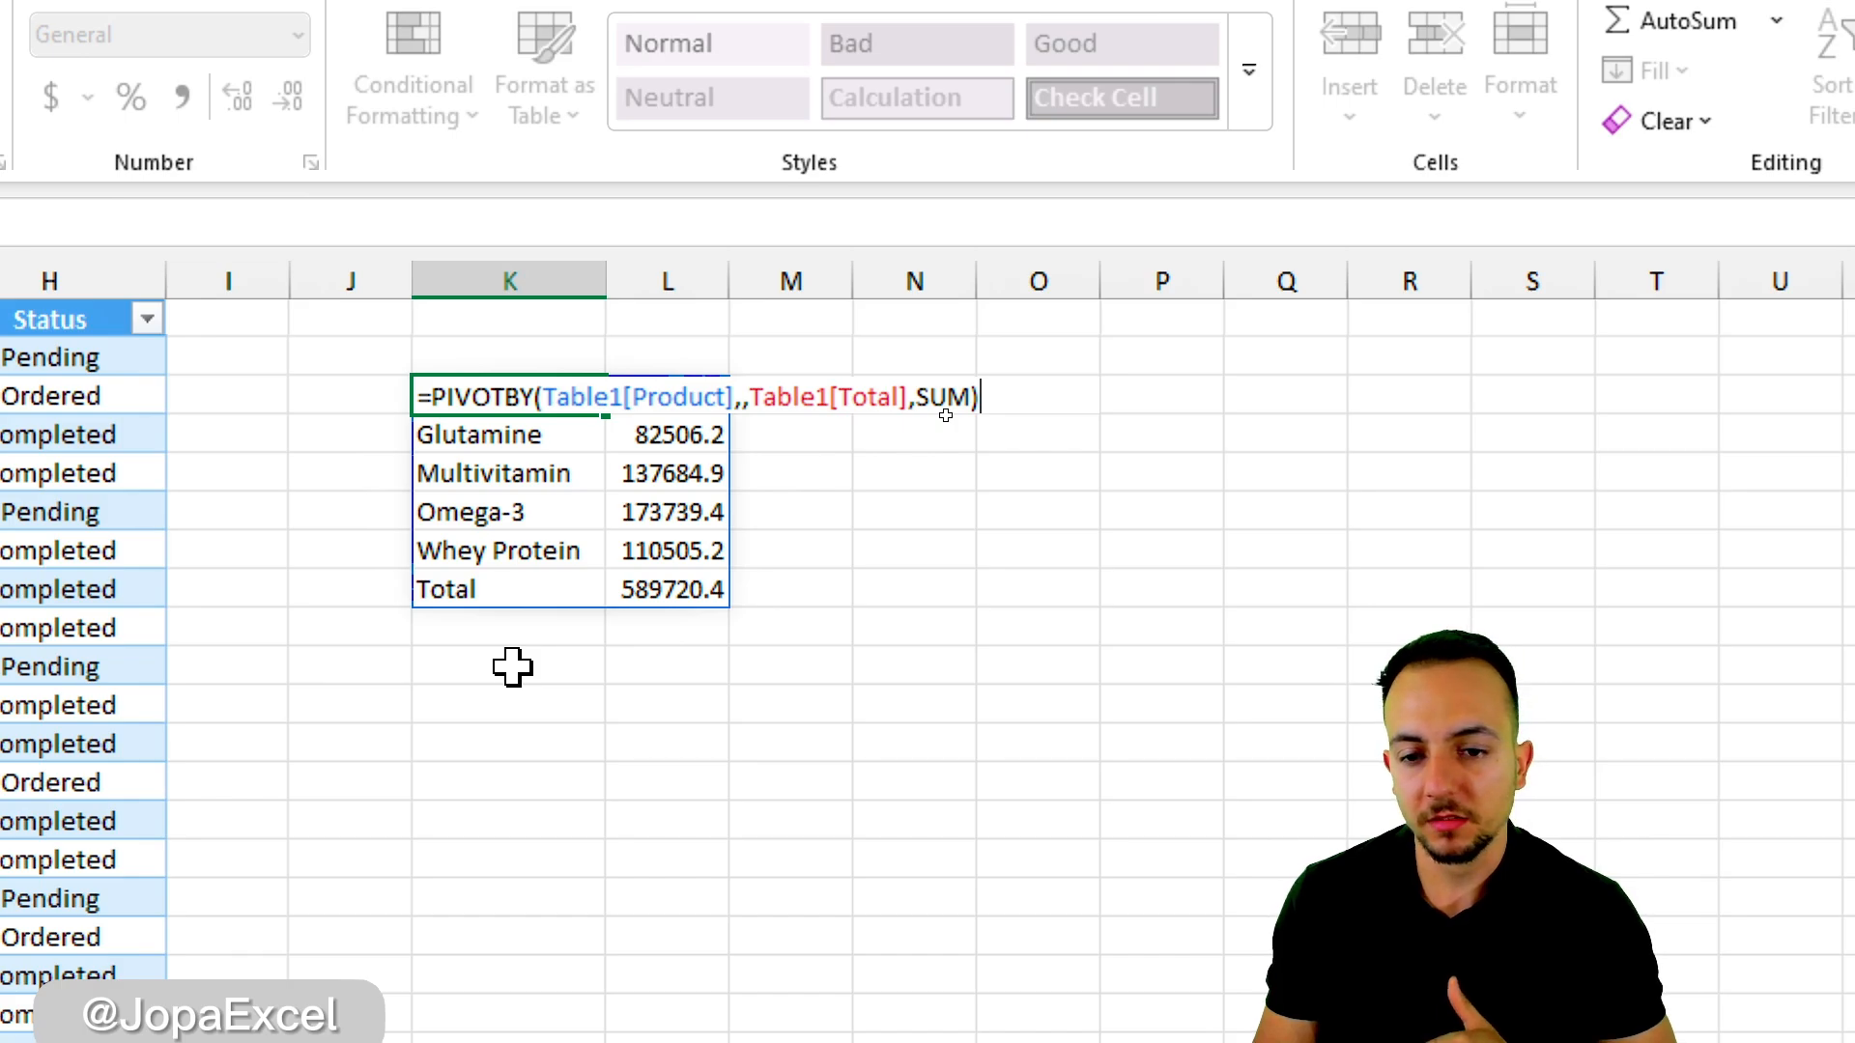
key(Escape)
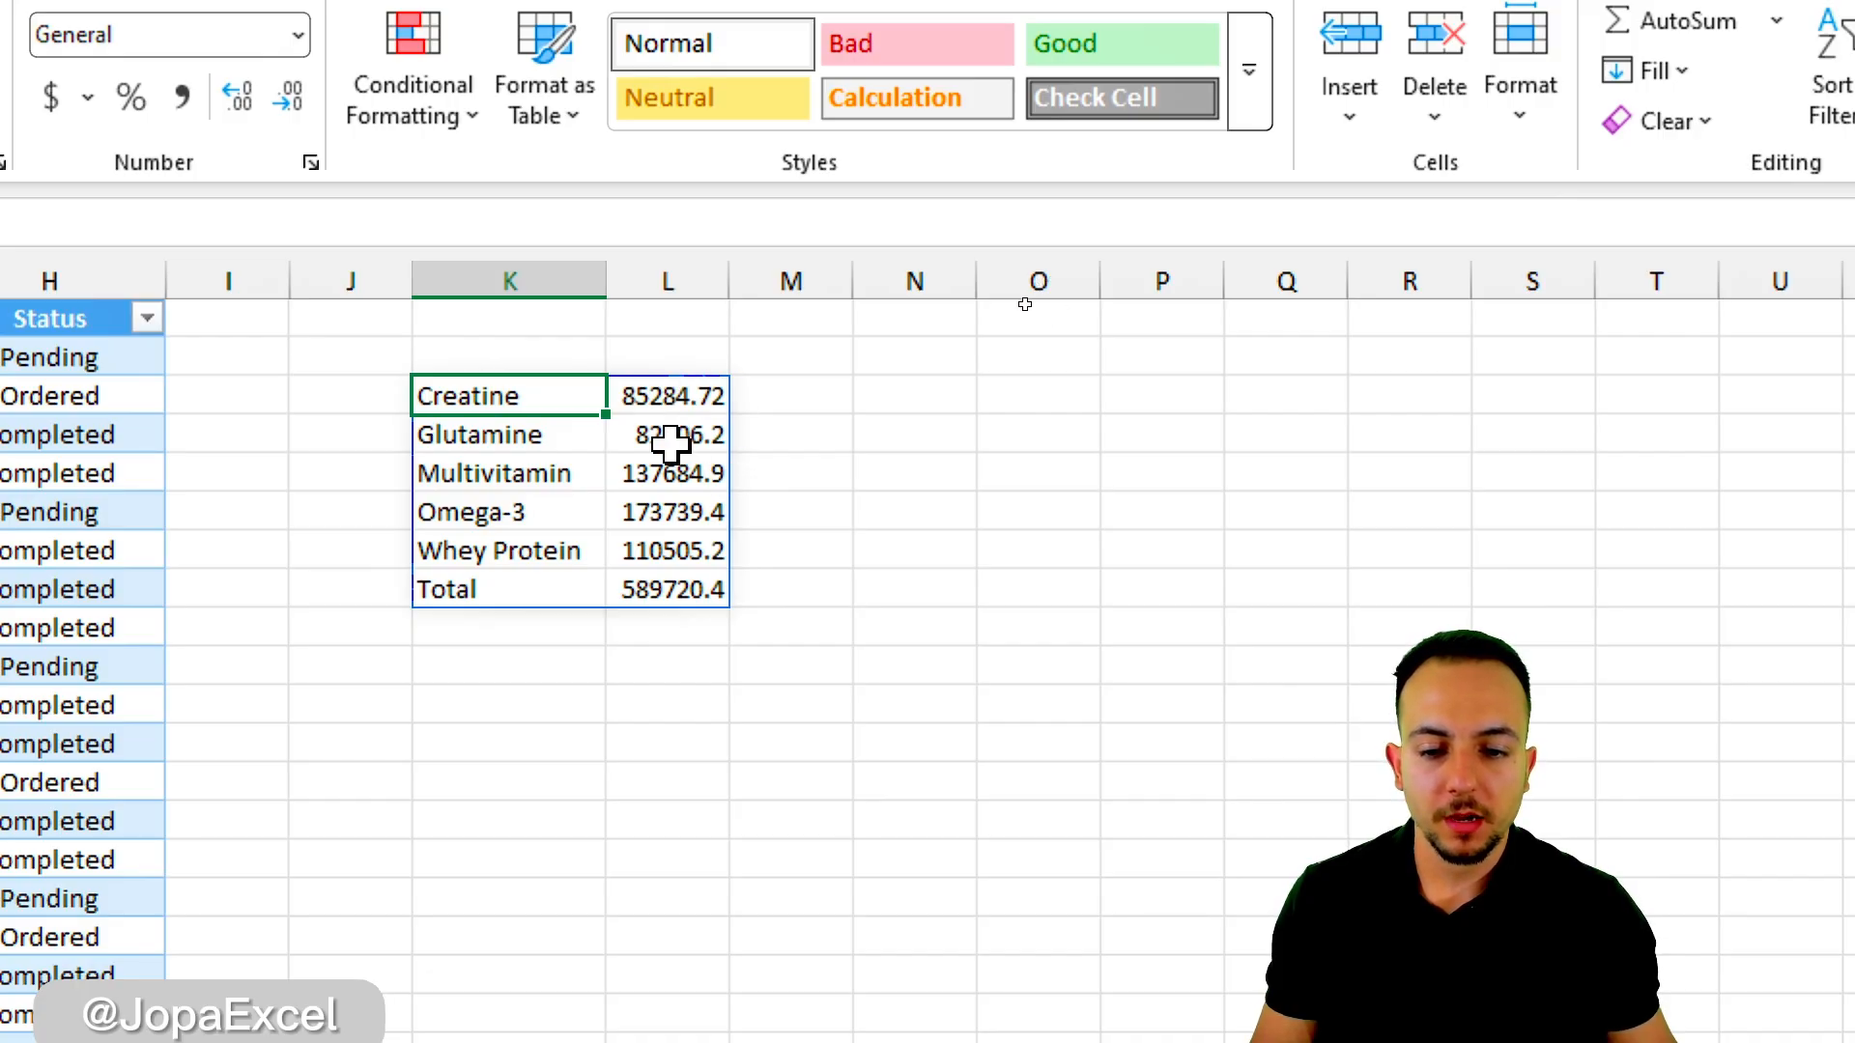
- Look over the product names and totals spilled by the PIVOTBY formula in columns K and L
click(645, 550)
click(559, 551)
click(663, 474)
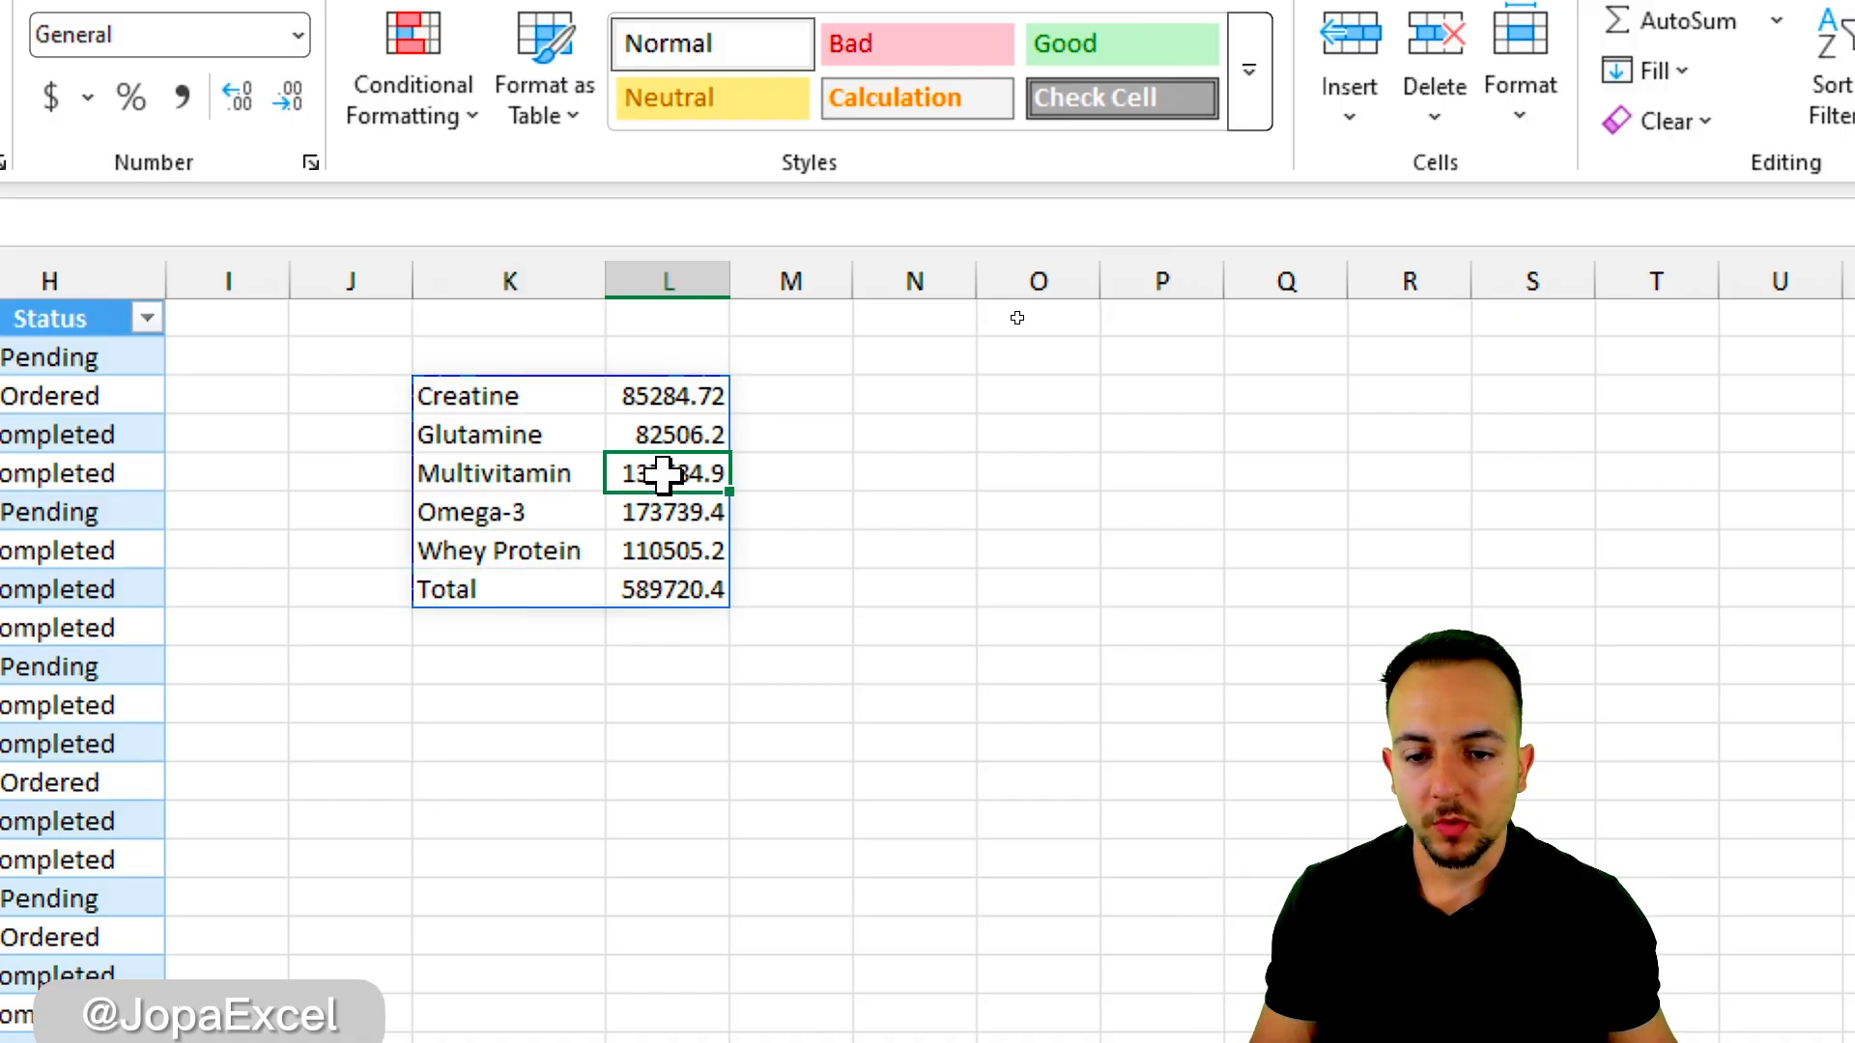
click(545, 439)
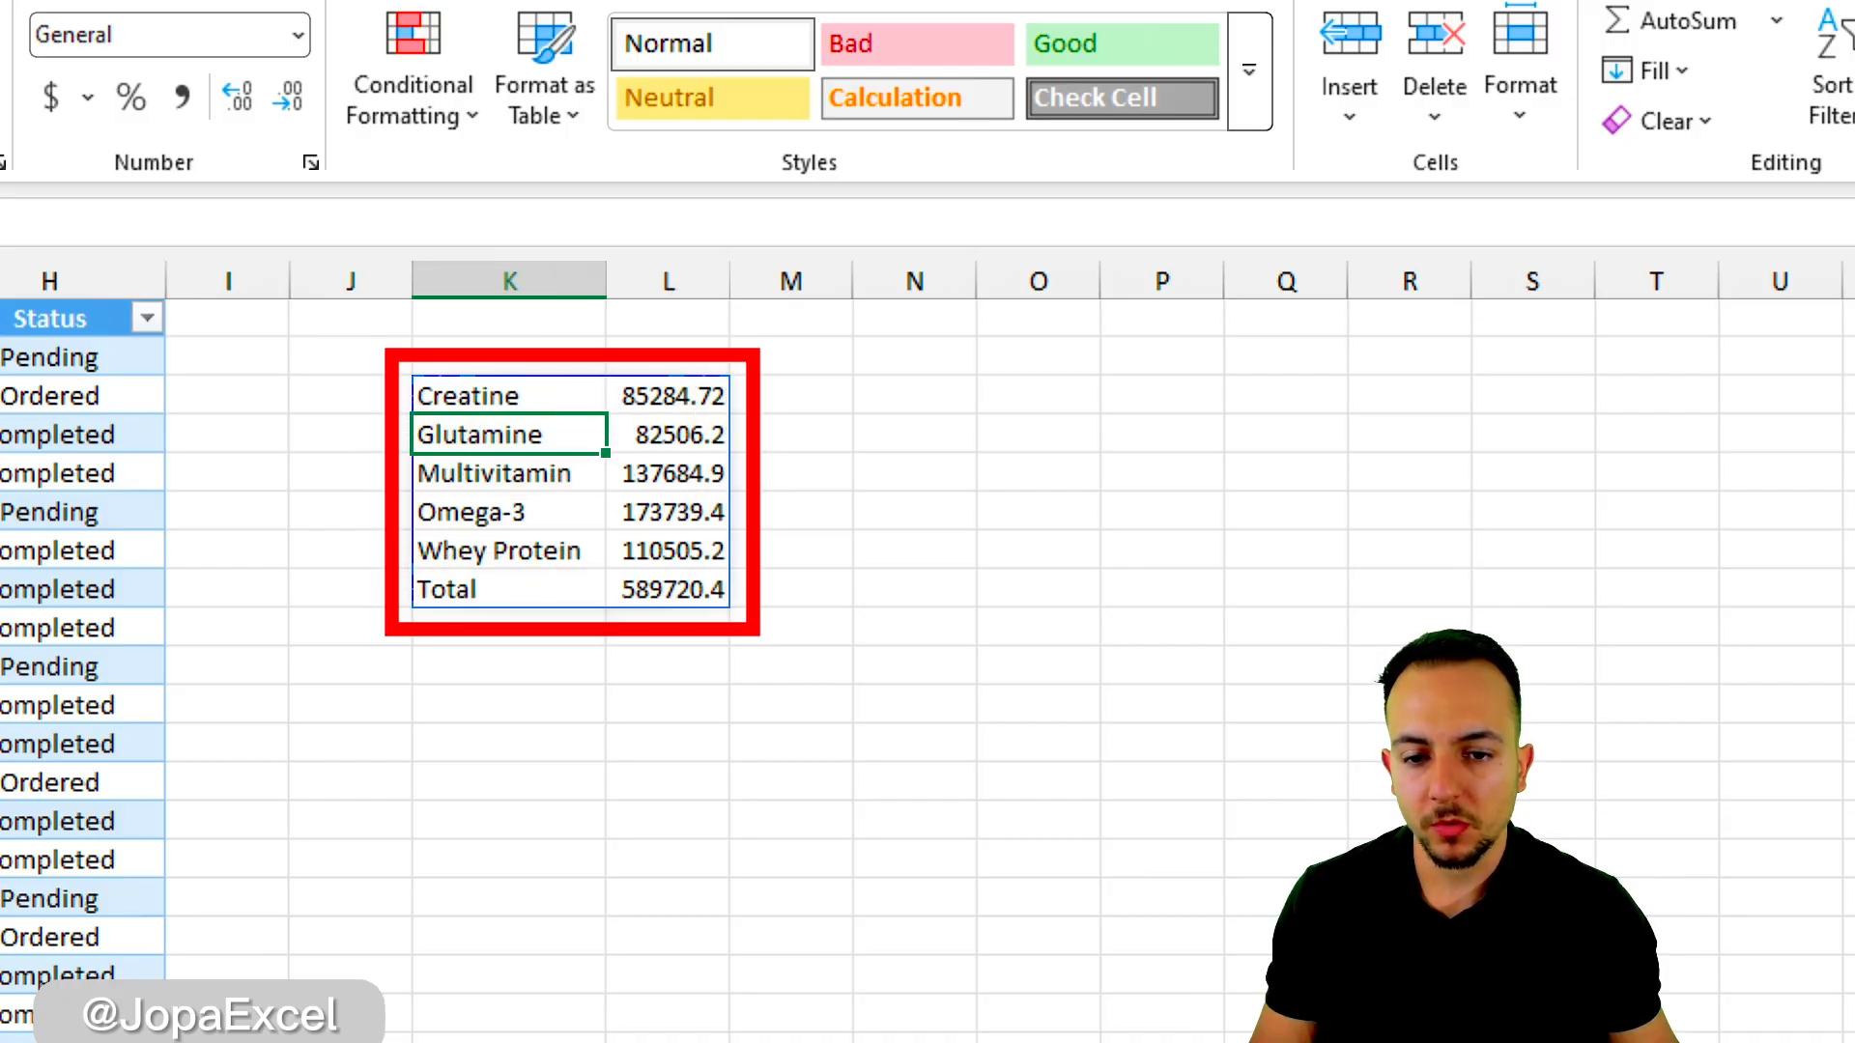
drag(809, 576, 990, 683)
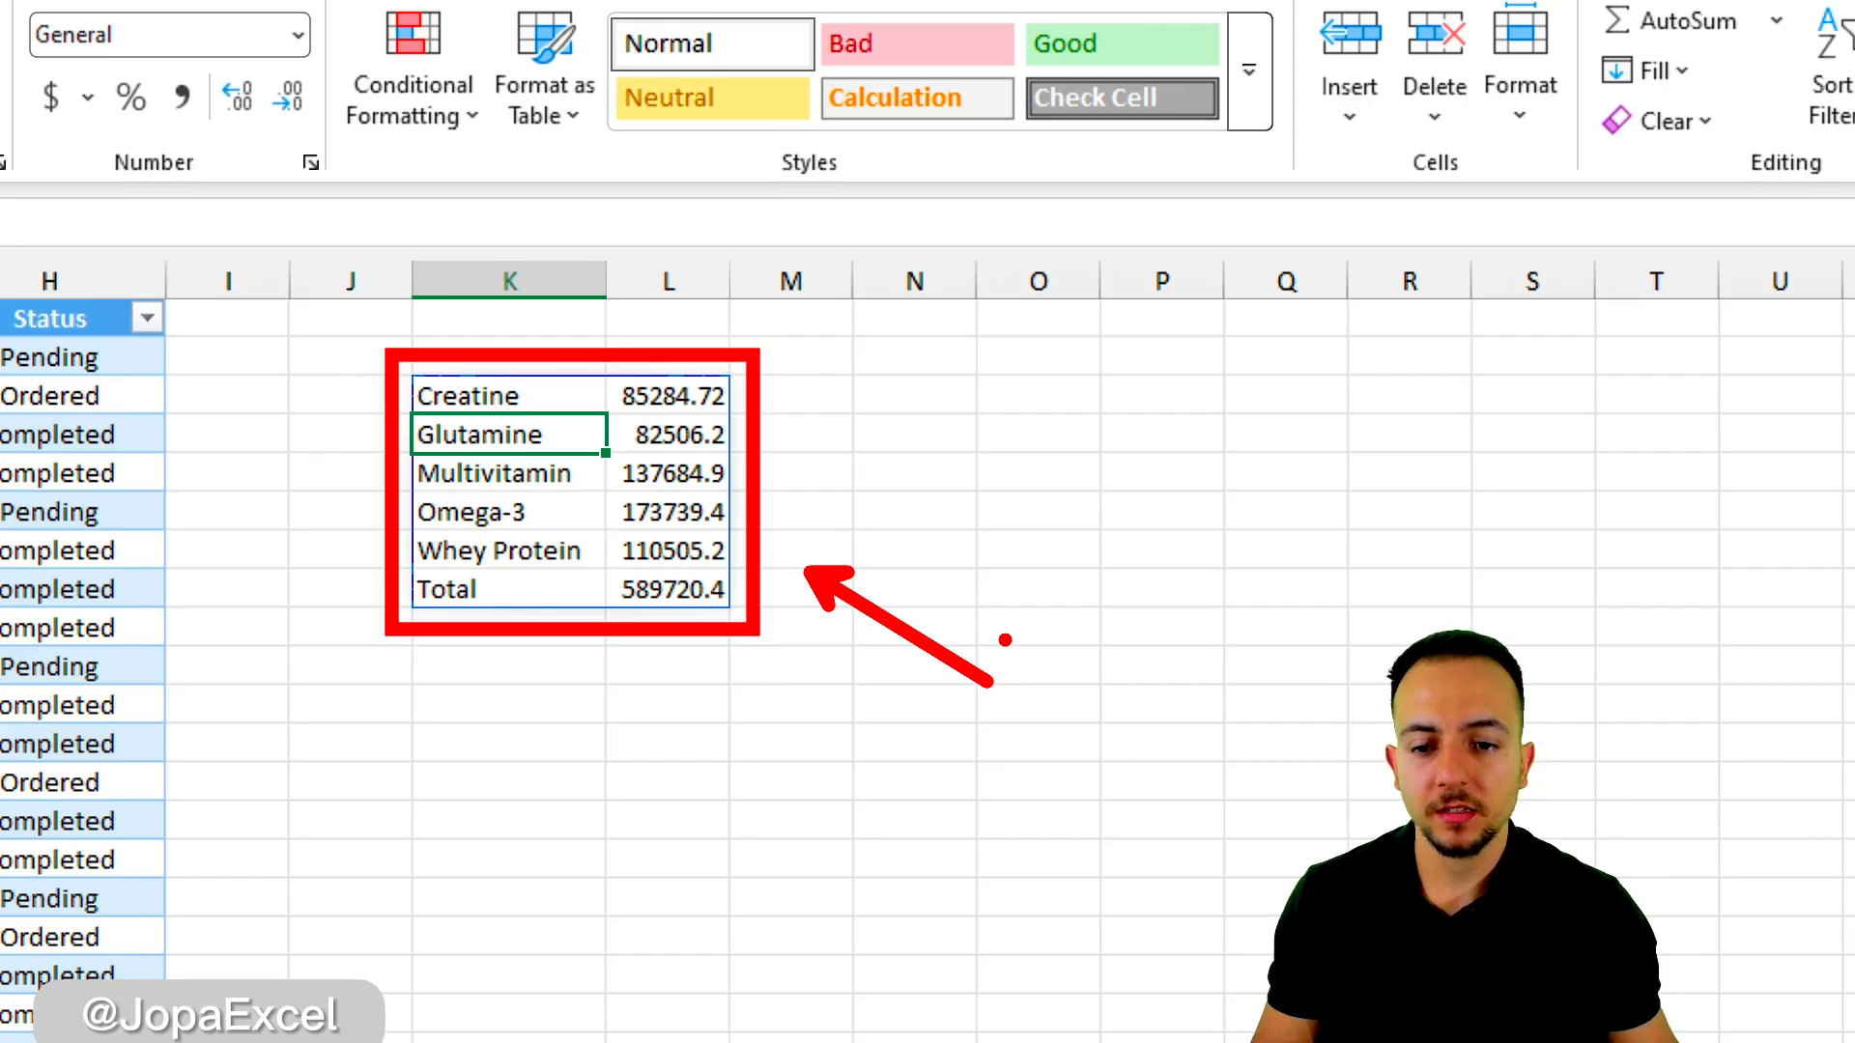
key(Escape)
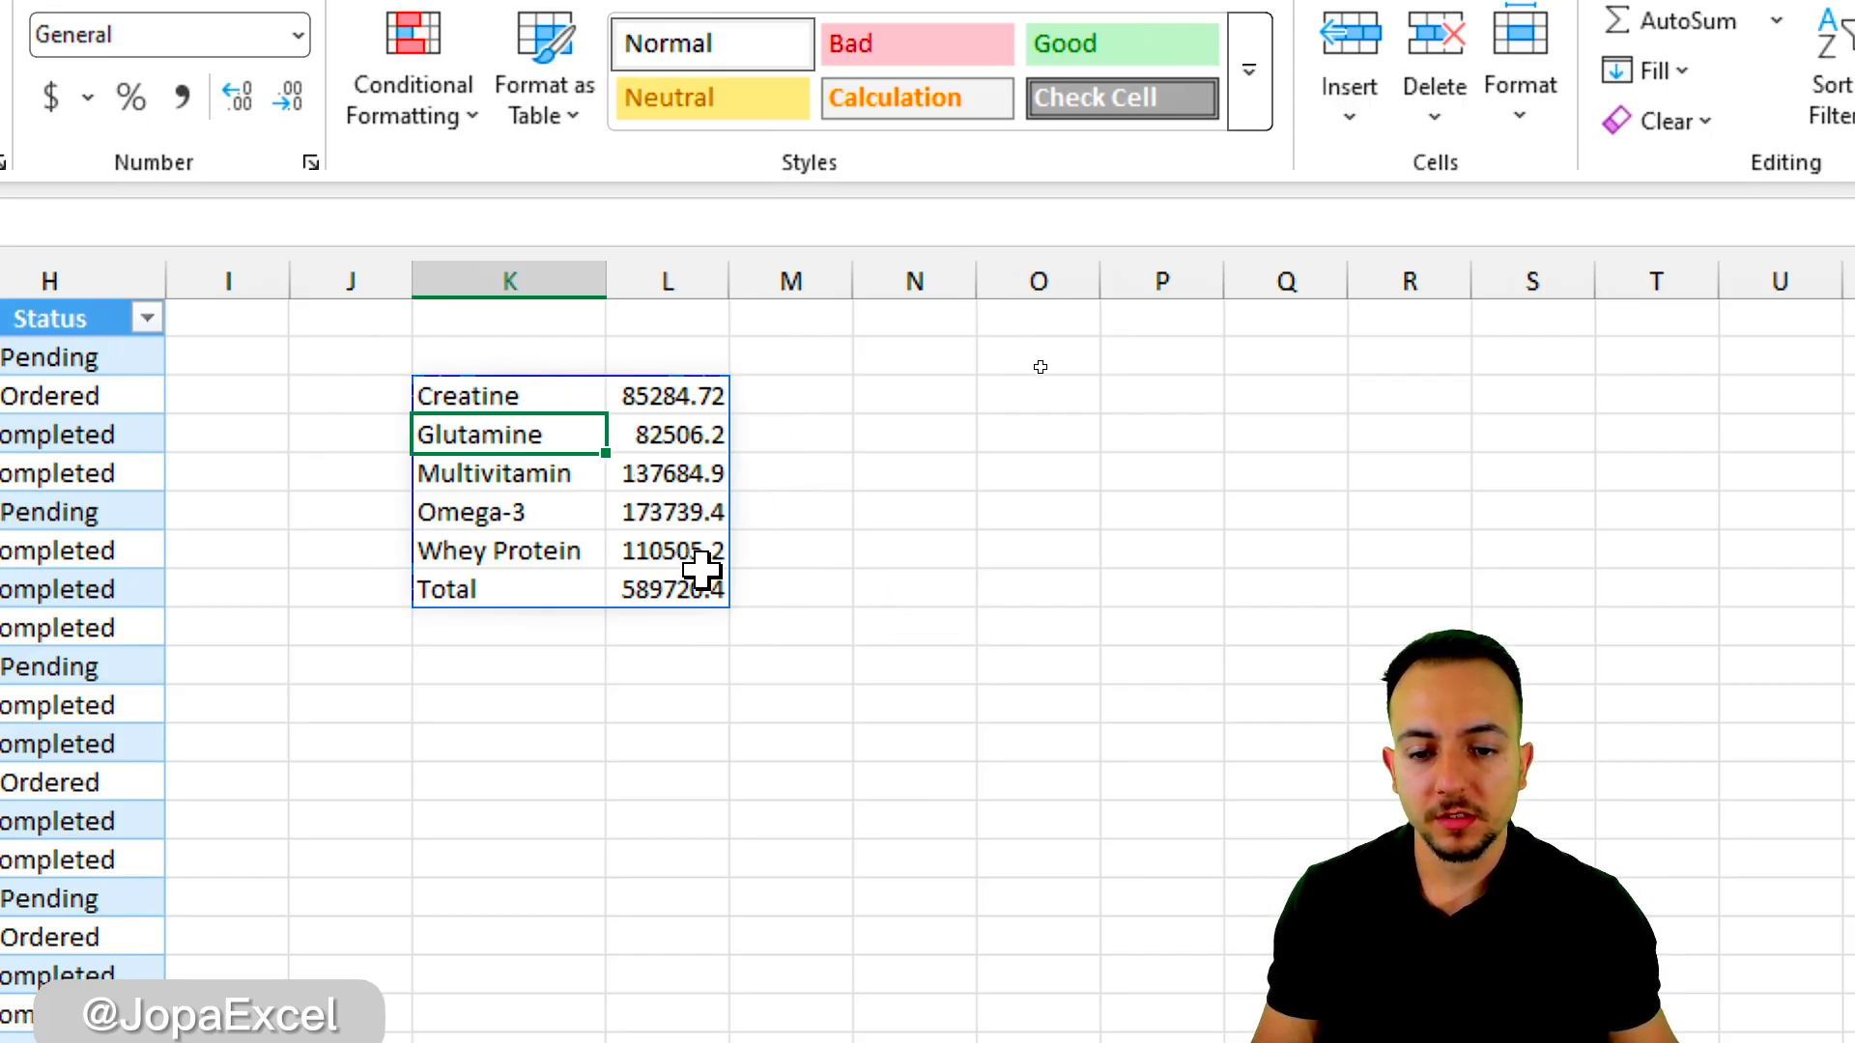
key(ctrl+2)
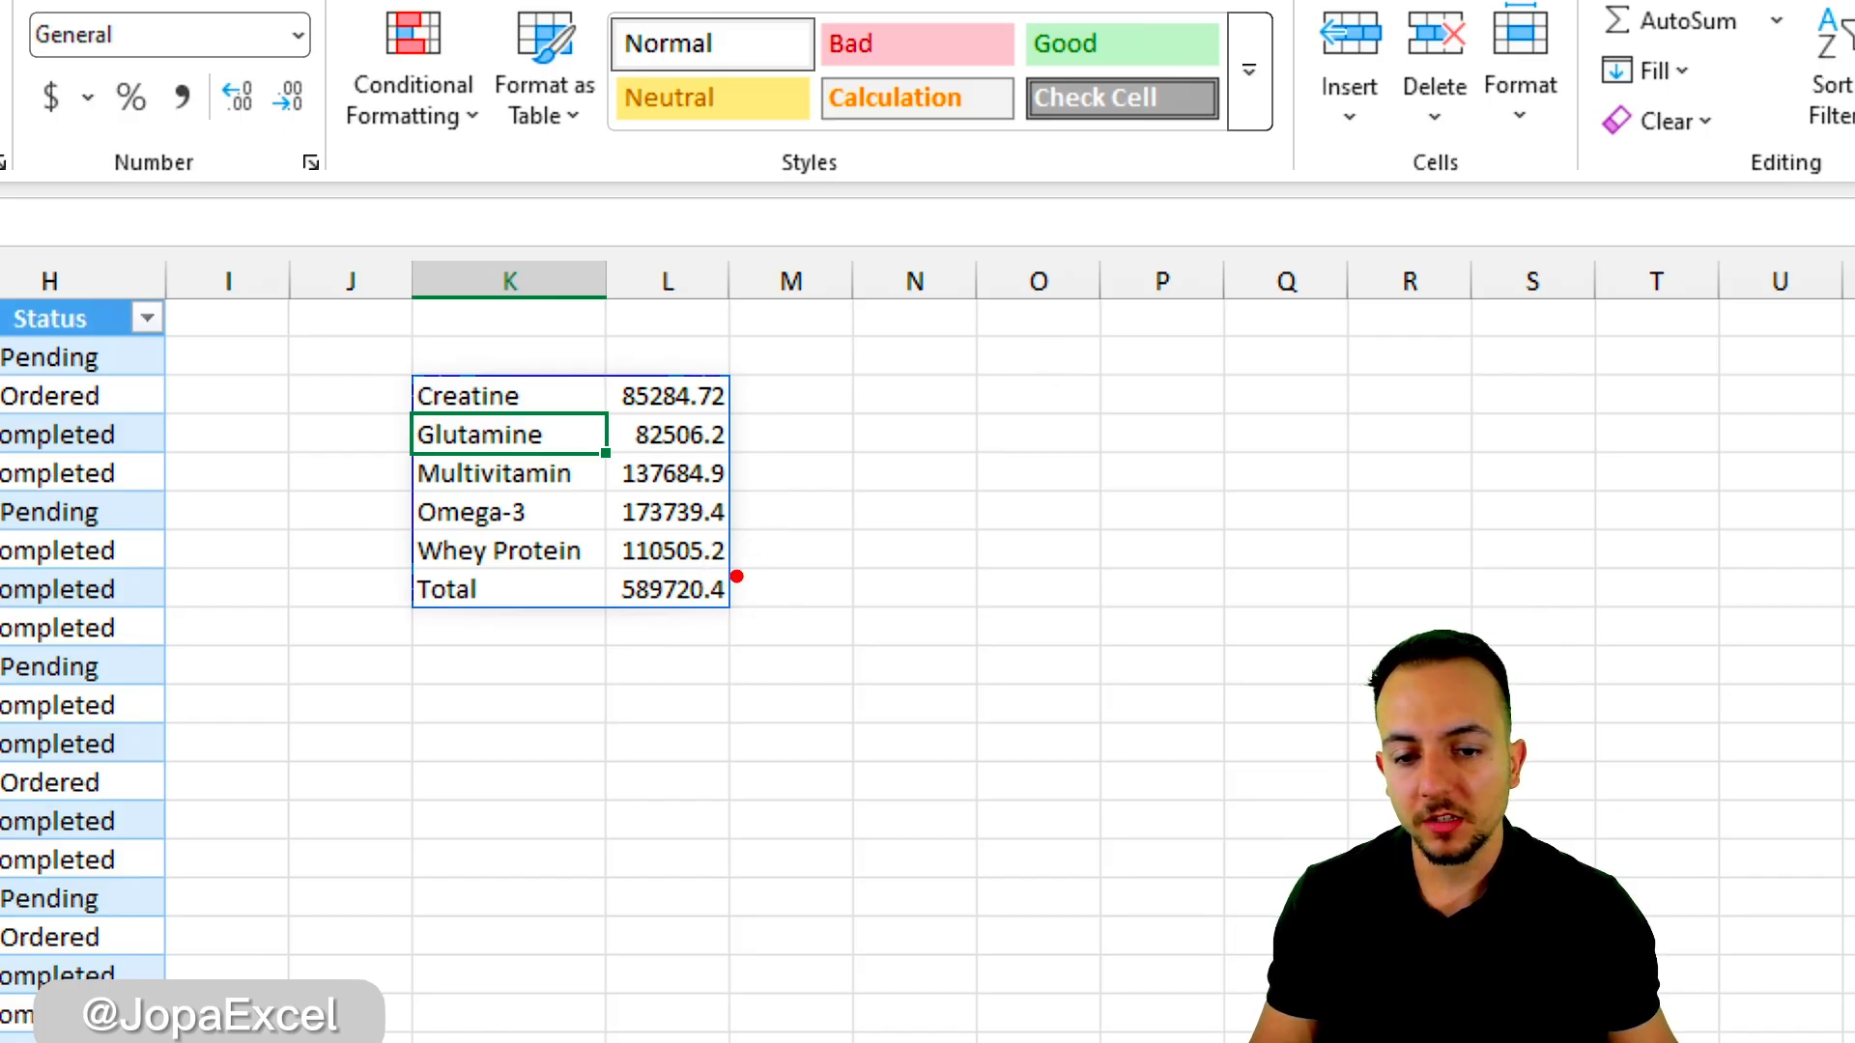
drag(757, 576, 850, 659)
mouse_move(736, 513)
mouse_down()
mouse_move(744, 575)
mouse_move(603, 519)
mouse_up()
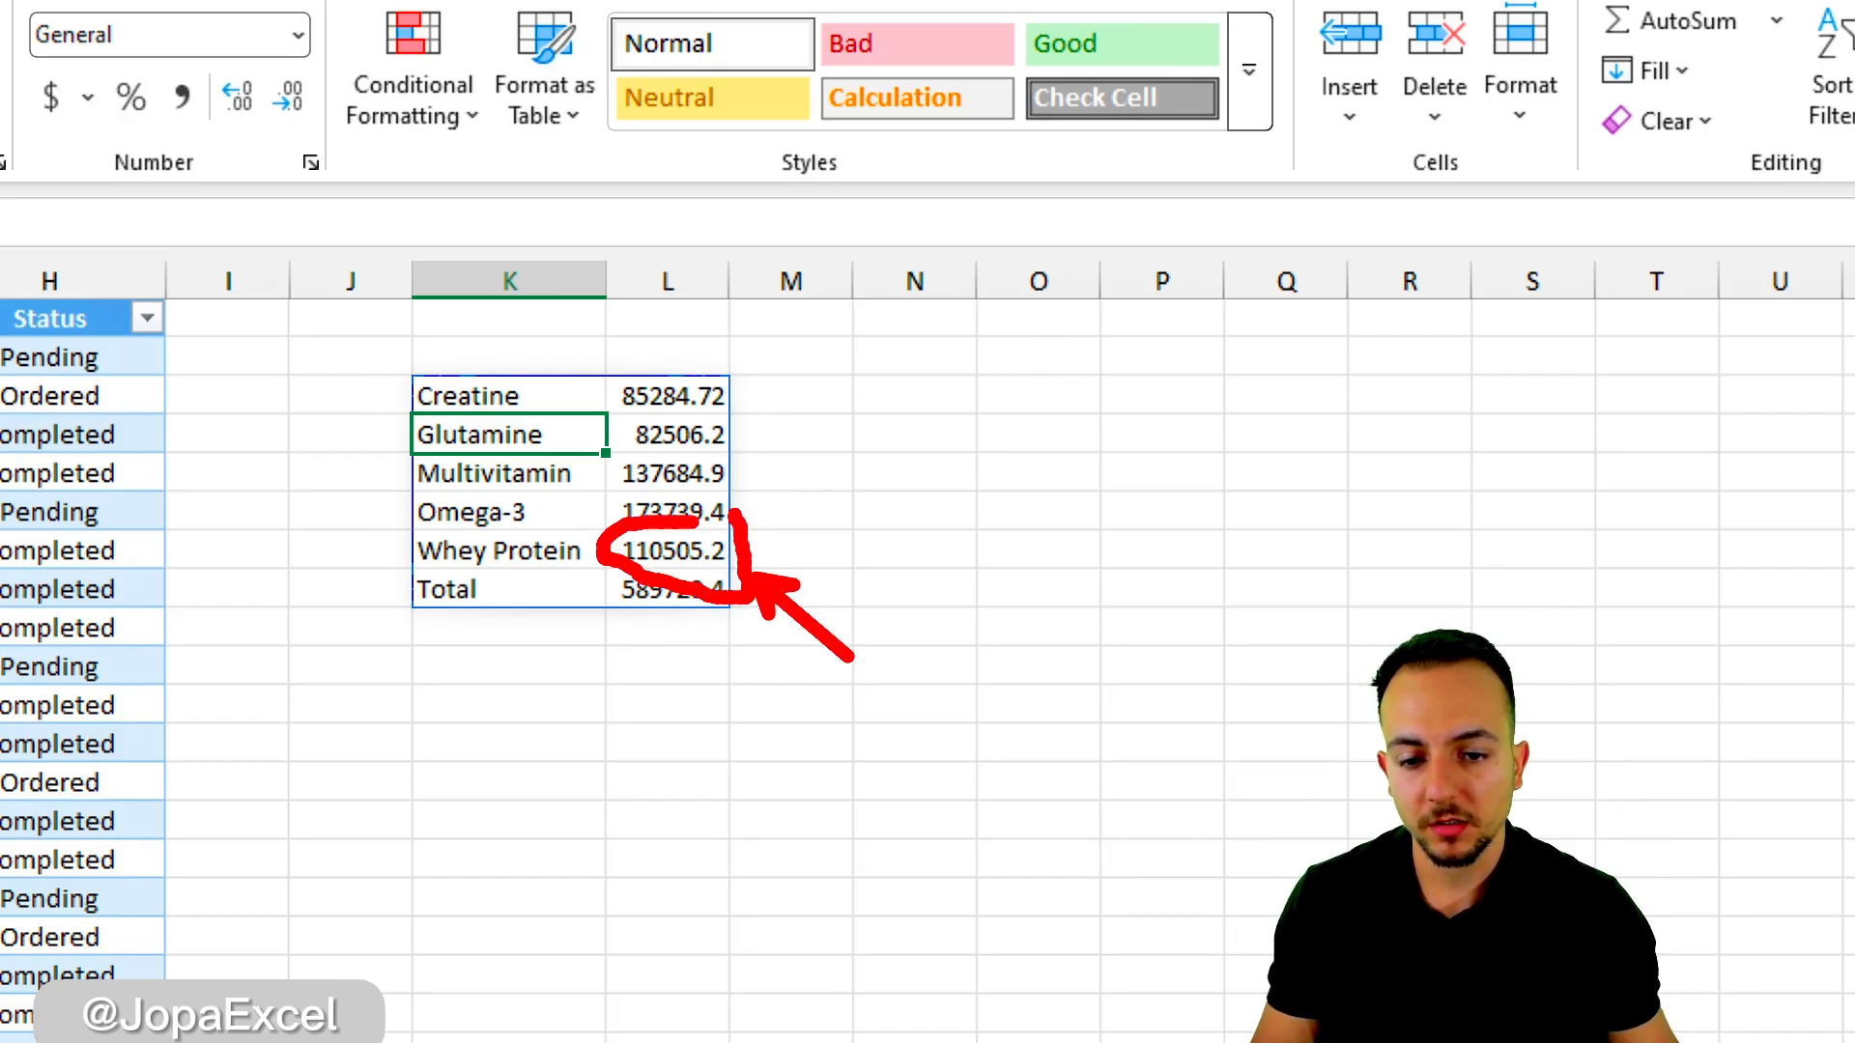
- Try to clear the Whey Protein total inside the spilled PIVOTBY results
key(Escape)
click(654, 563)
key(BackSpace)
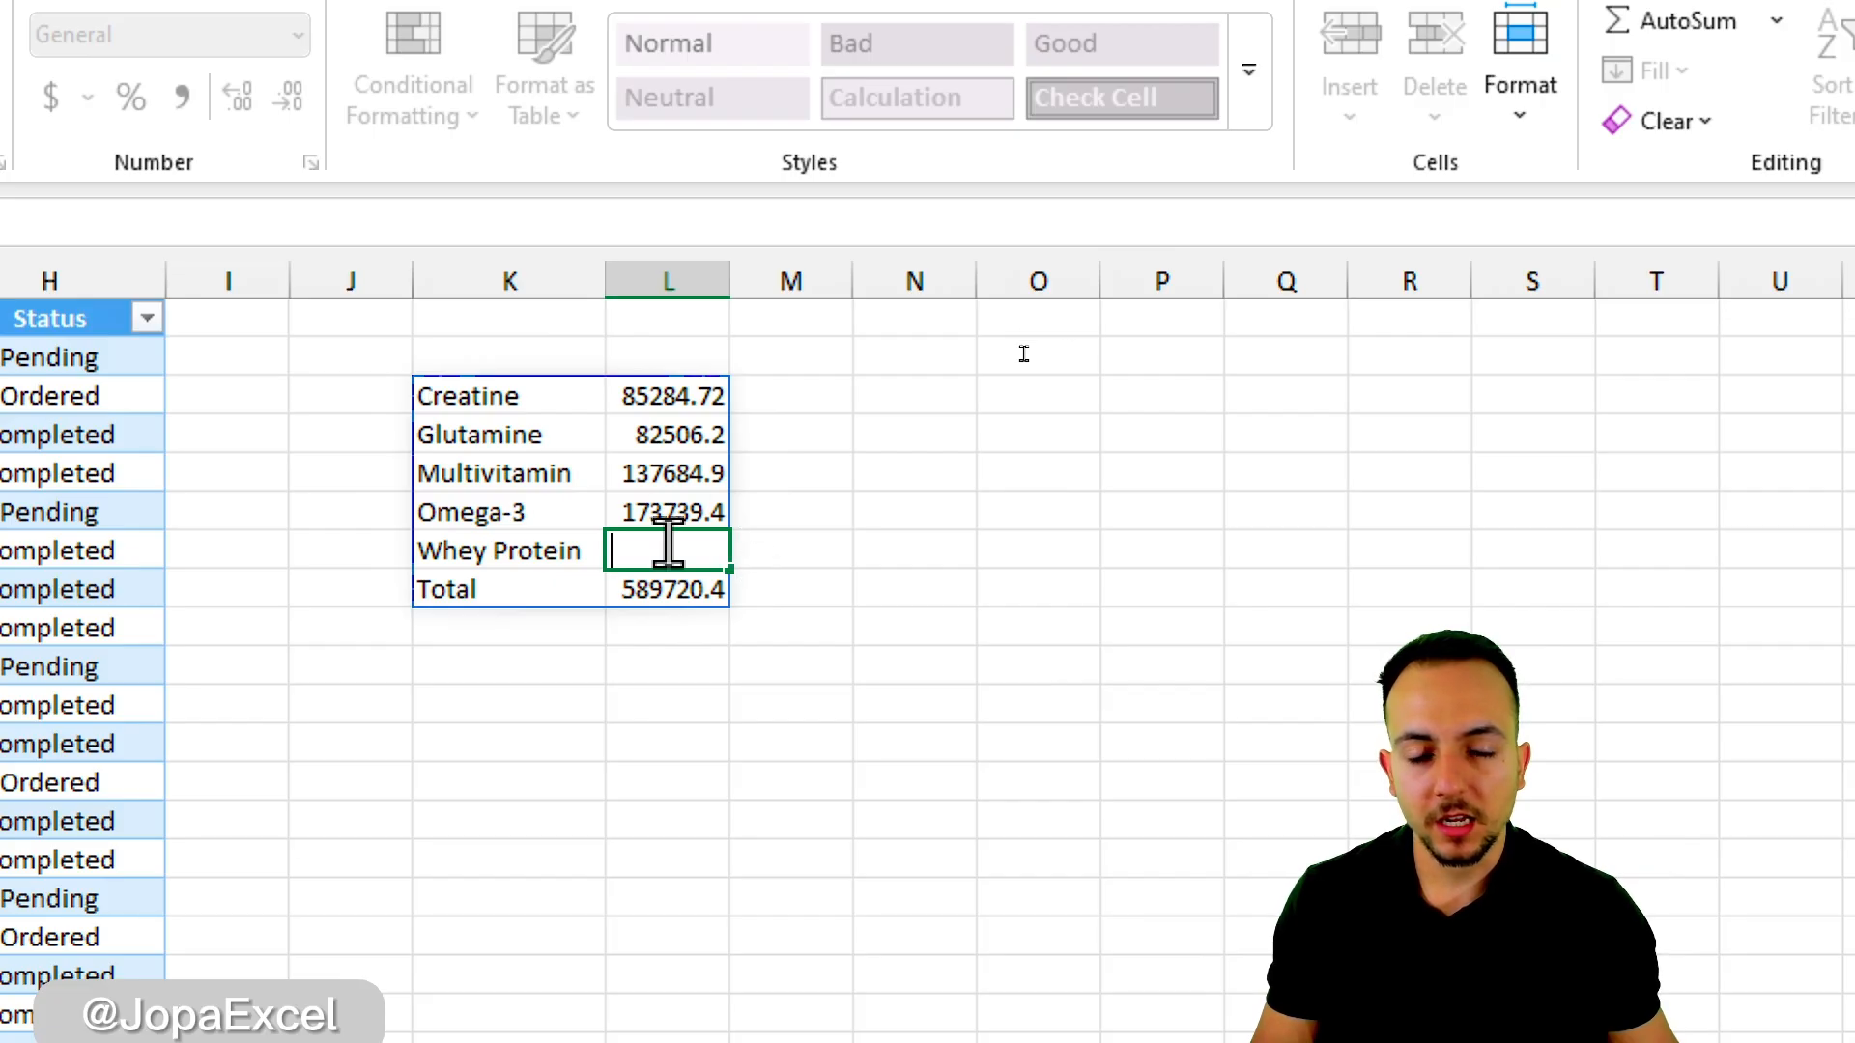
key(Escape)
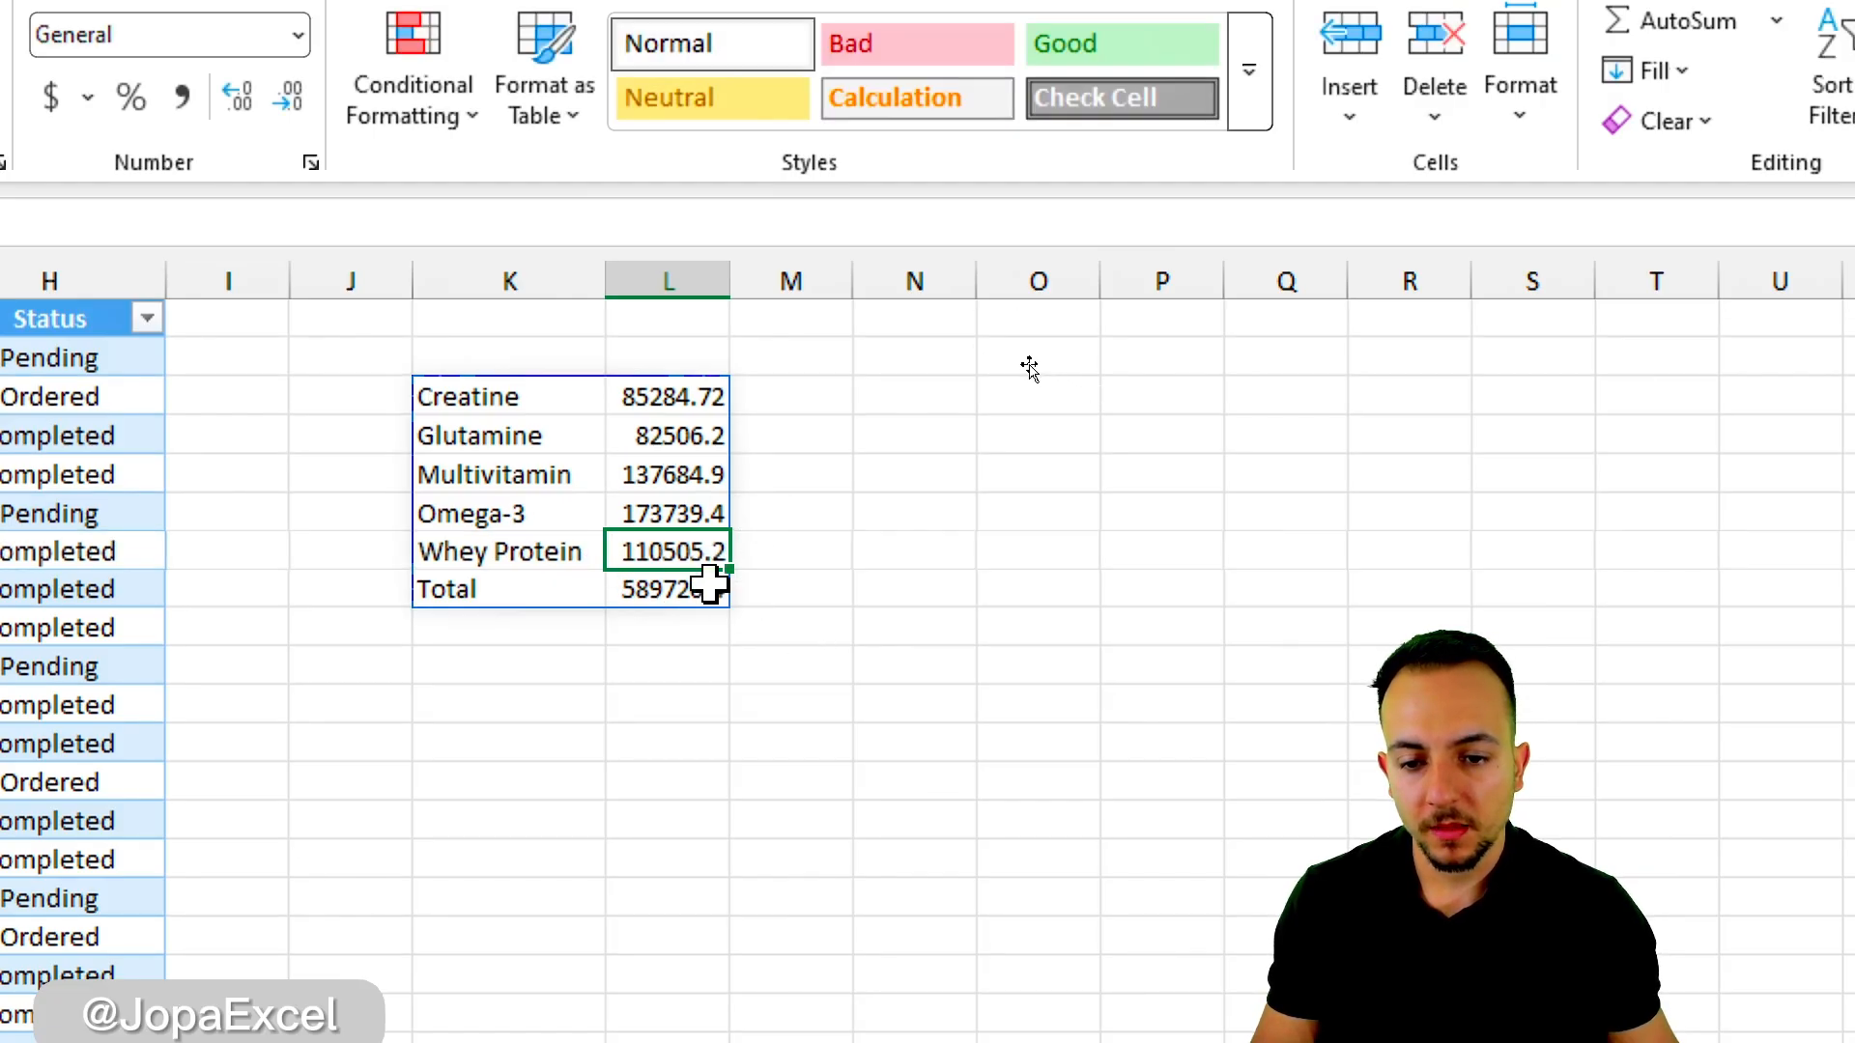
- Add a row directly below the table's last record, at row 1098, by entering a new order ID in the Order_Id column
click(570, 394)
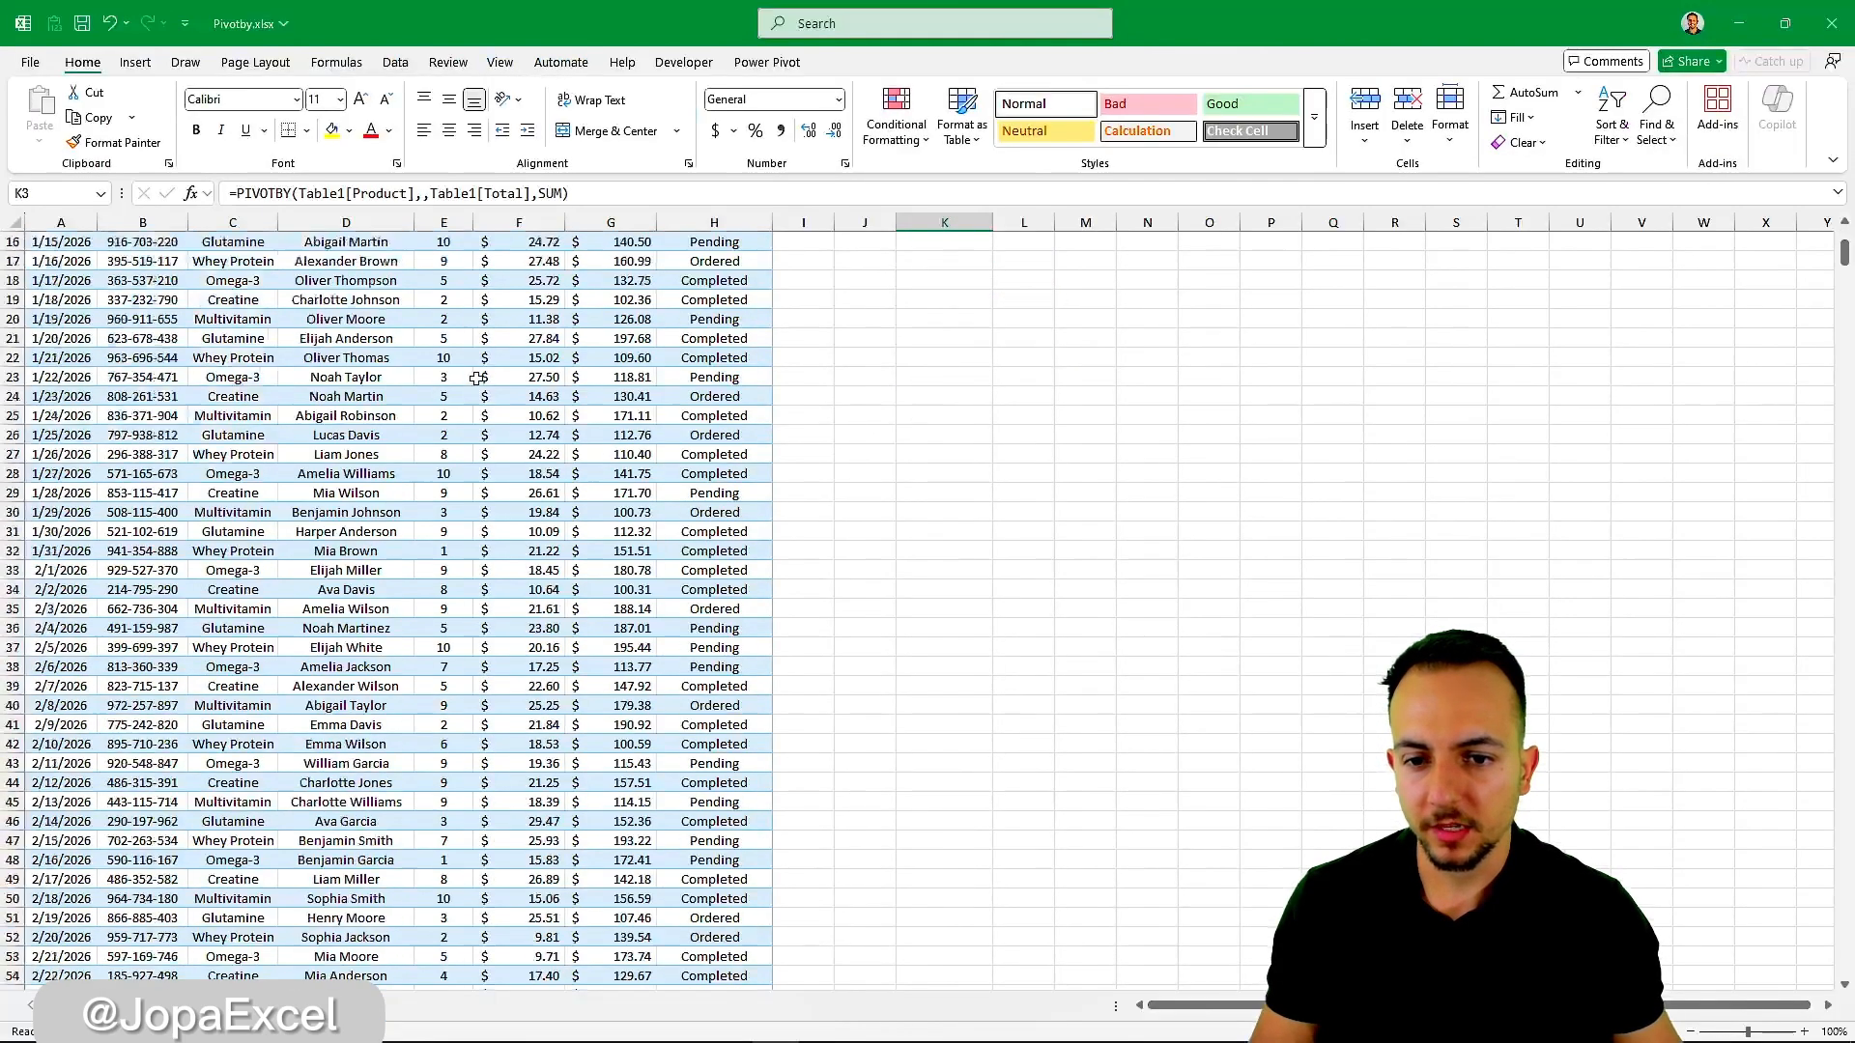
scroll(577, 443, down, 5)
click(143, 377)
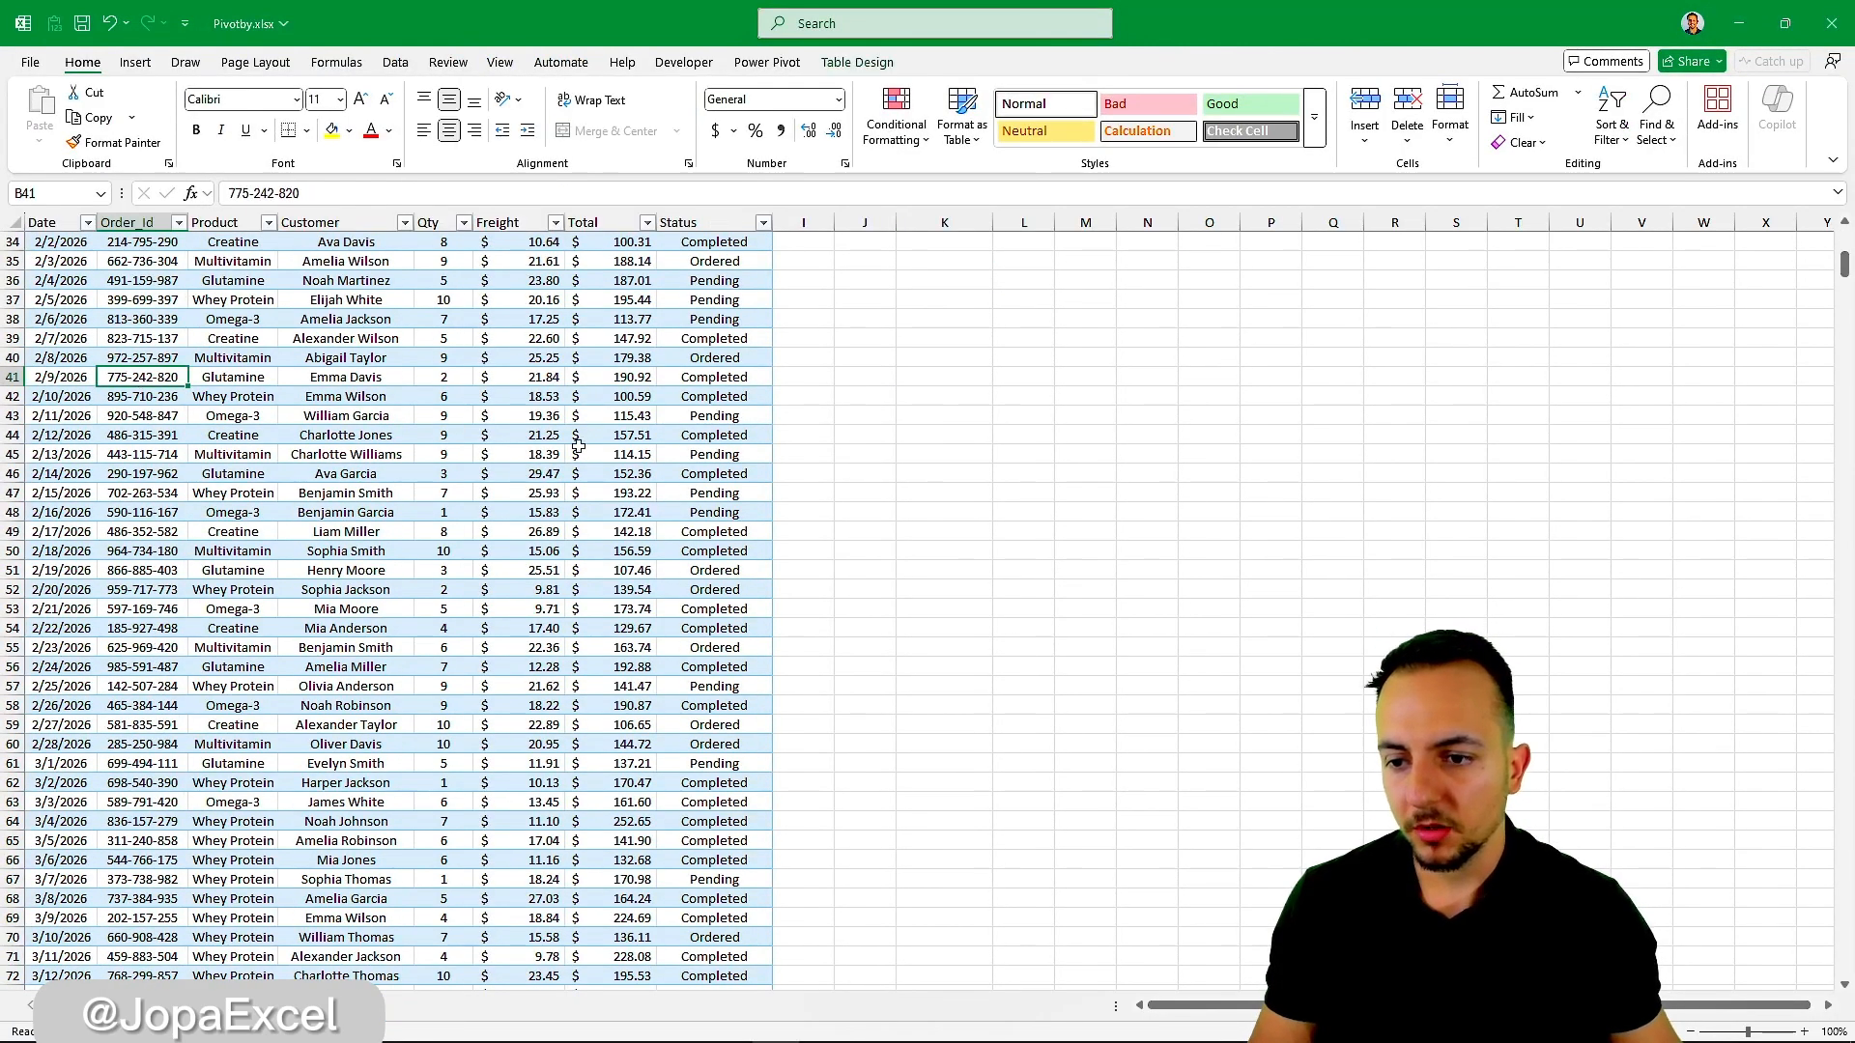
key(ctrl+Down)
scroll(324, 468, down, 8)
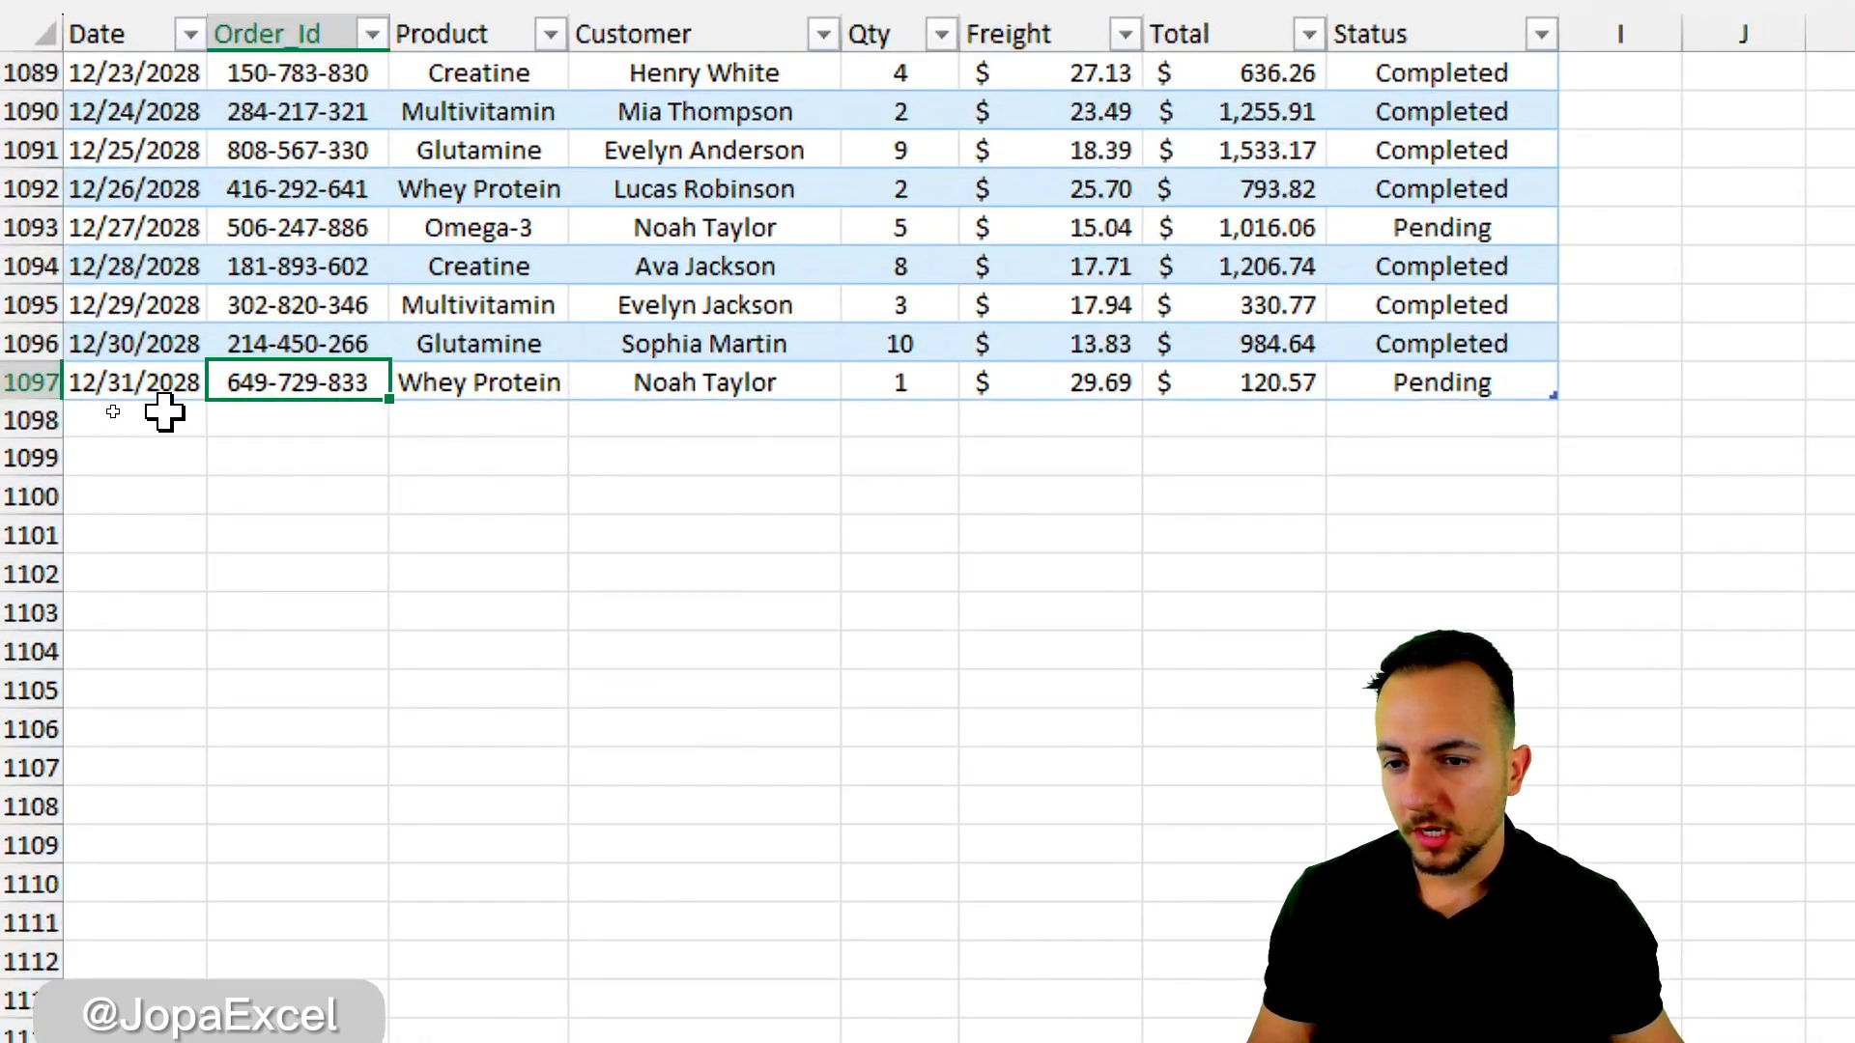
click(314, 415)
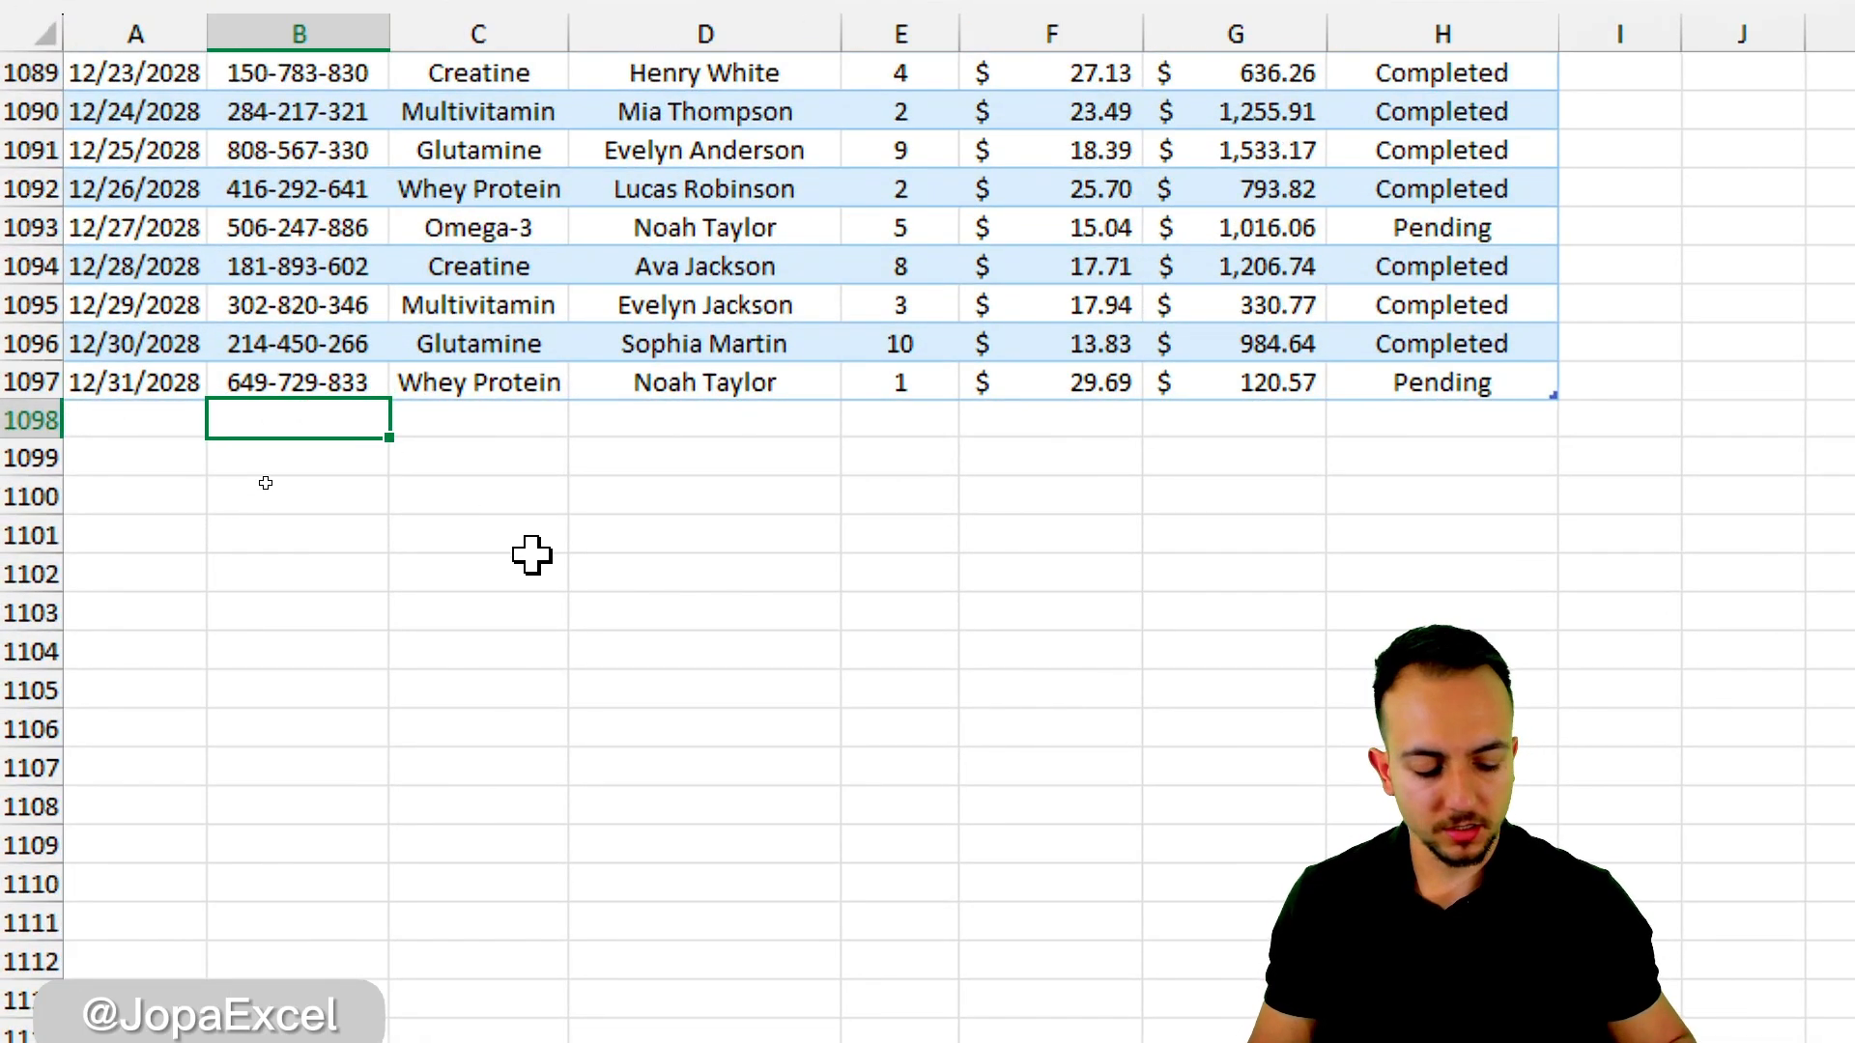
text(123-321)
key(Return)
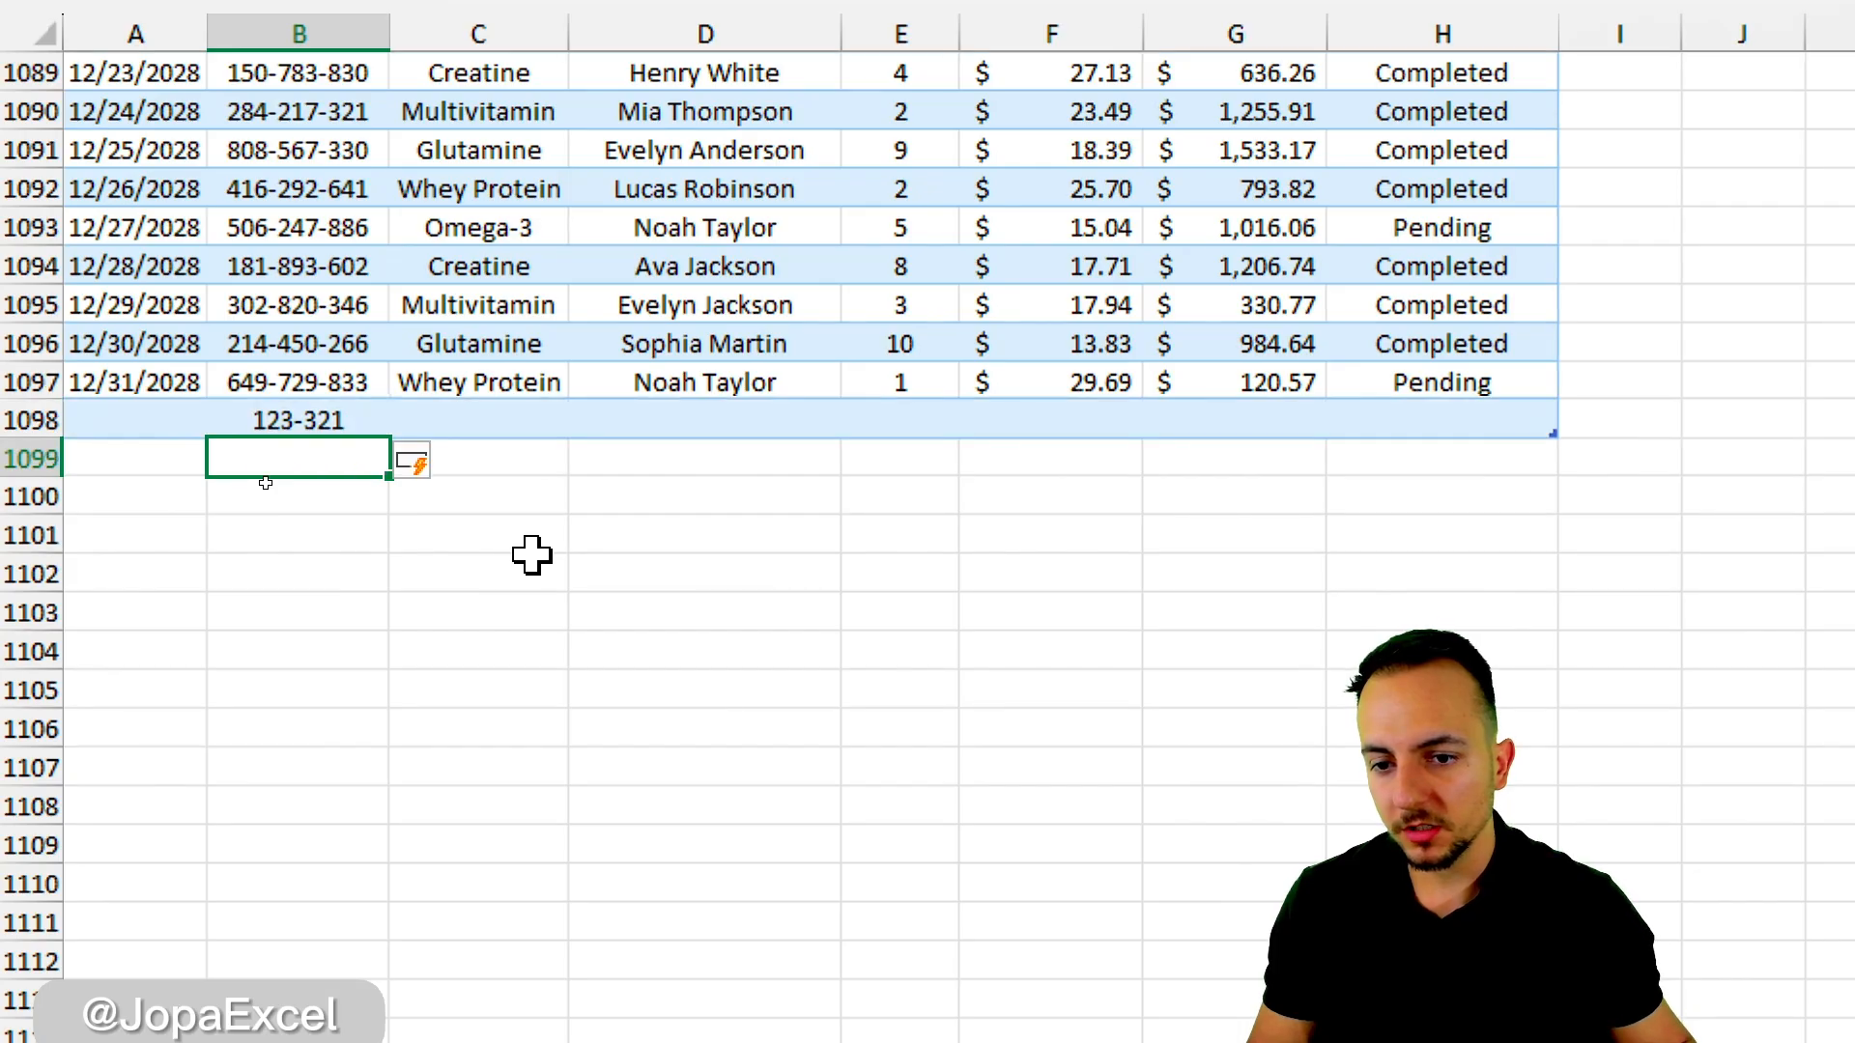
- Fill in row 1098 with the product ITEM A and a Total of 9,900
click(487, 417)
text(ITM)
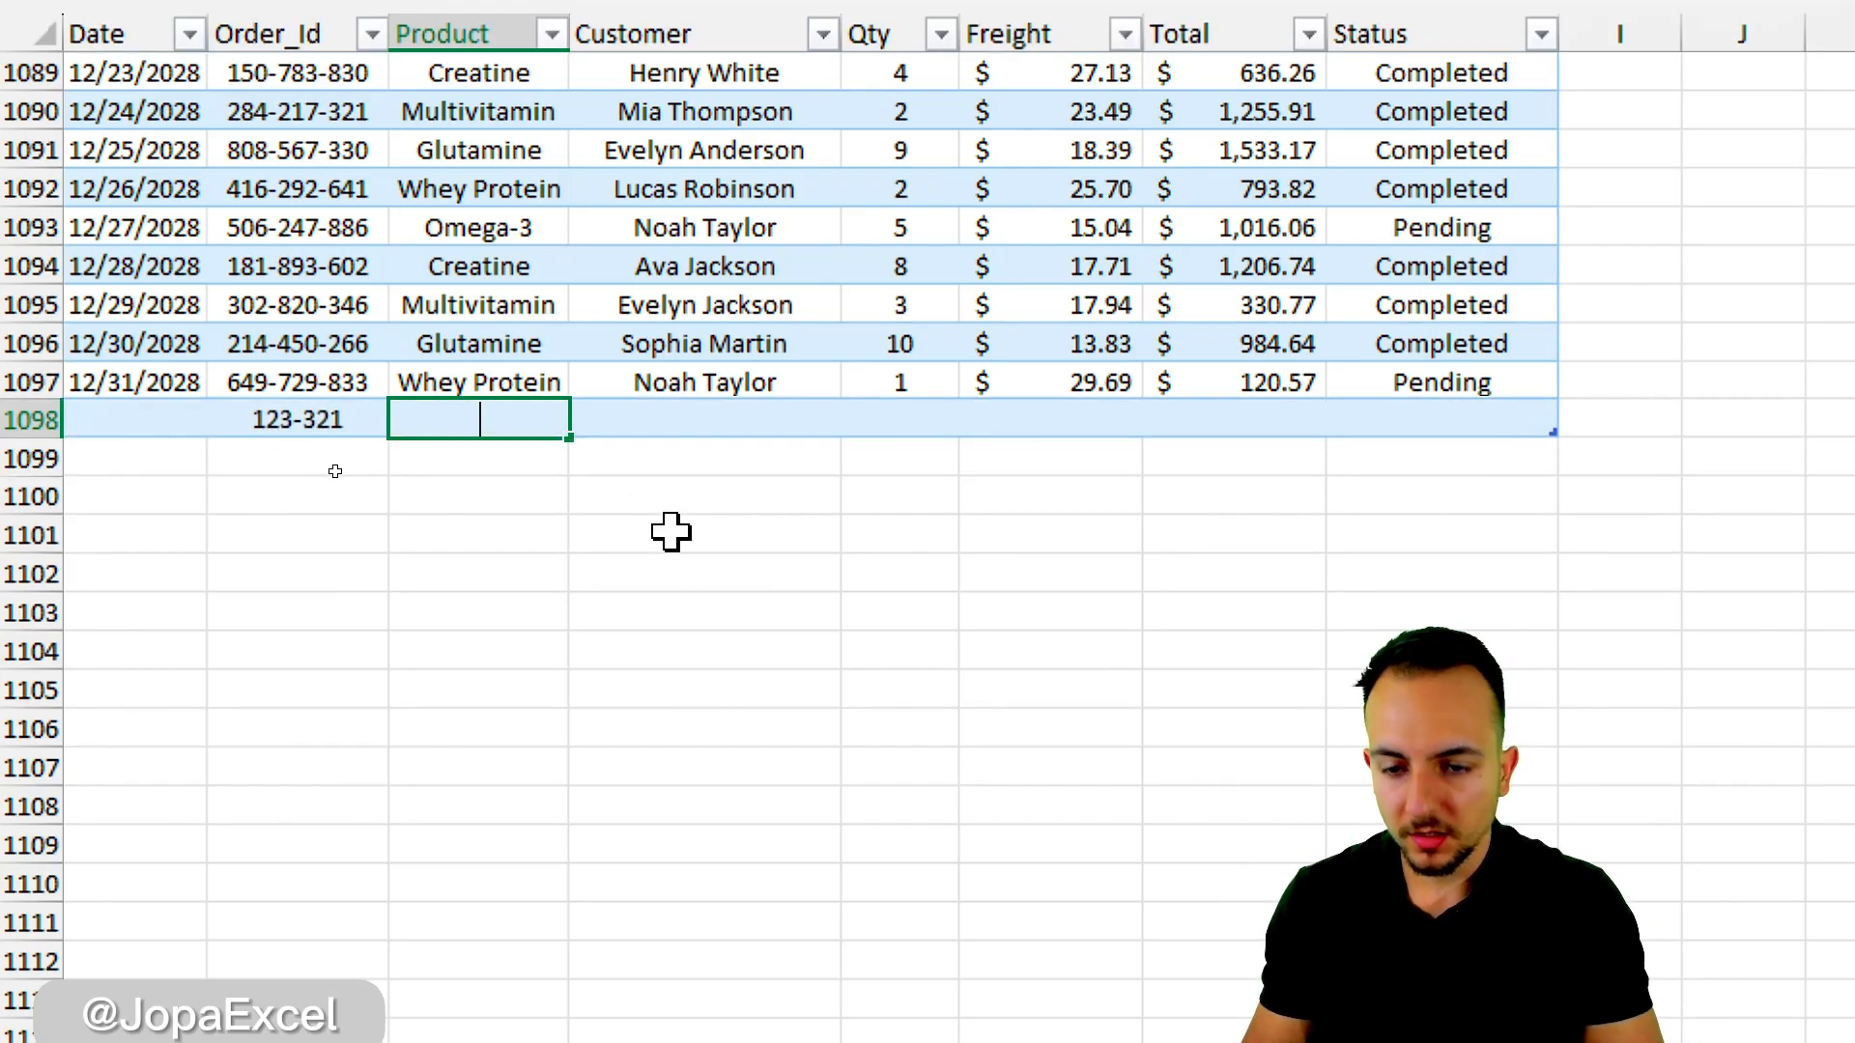
text(ITEM A)
key(Return)
click(1234, 419)
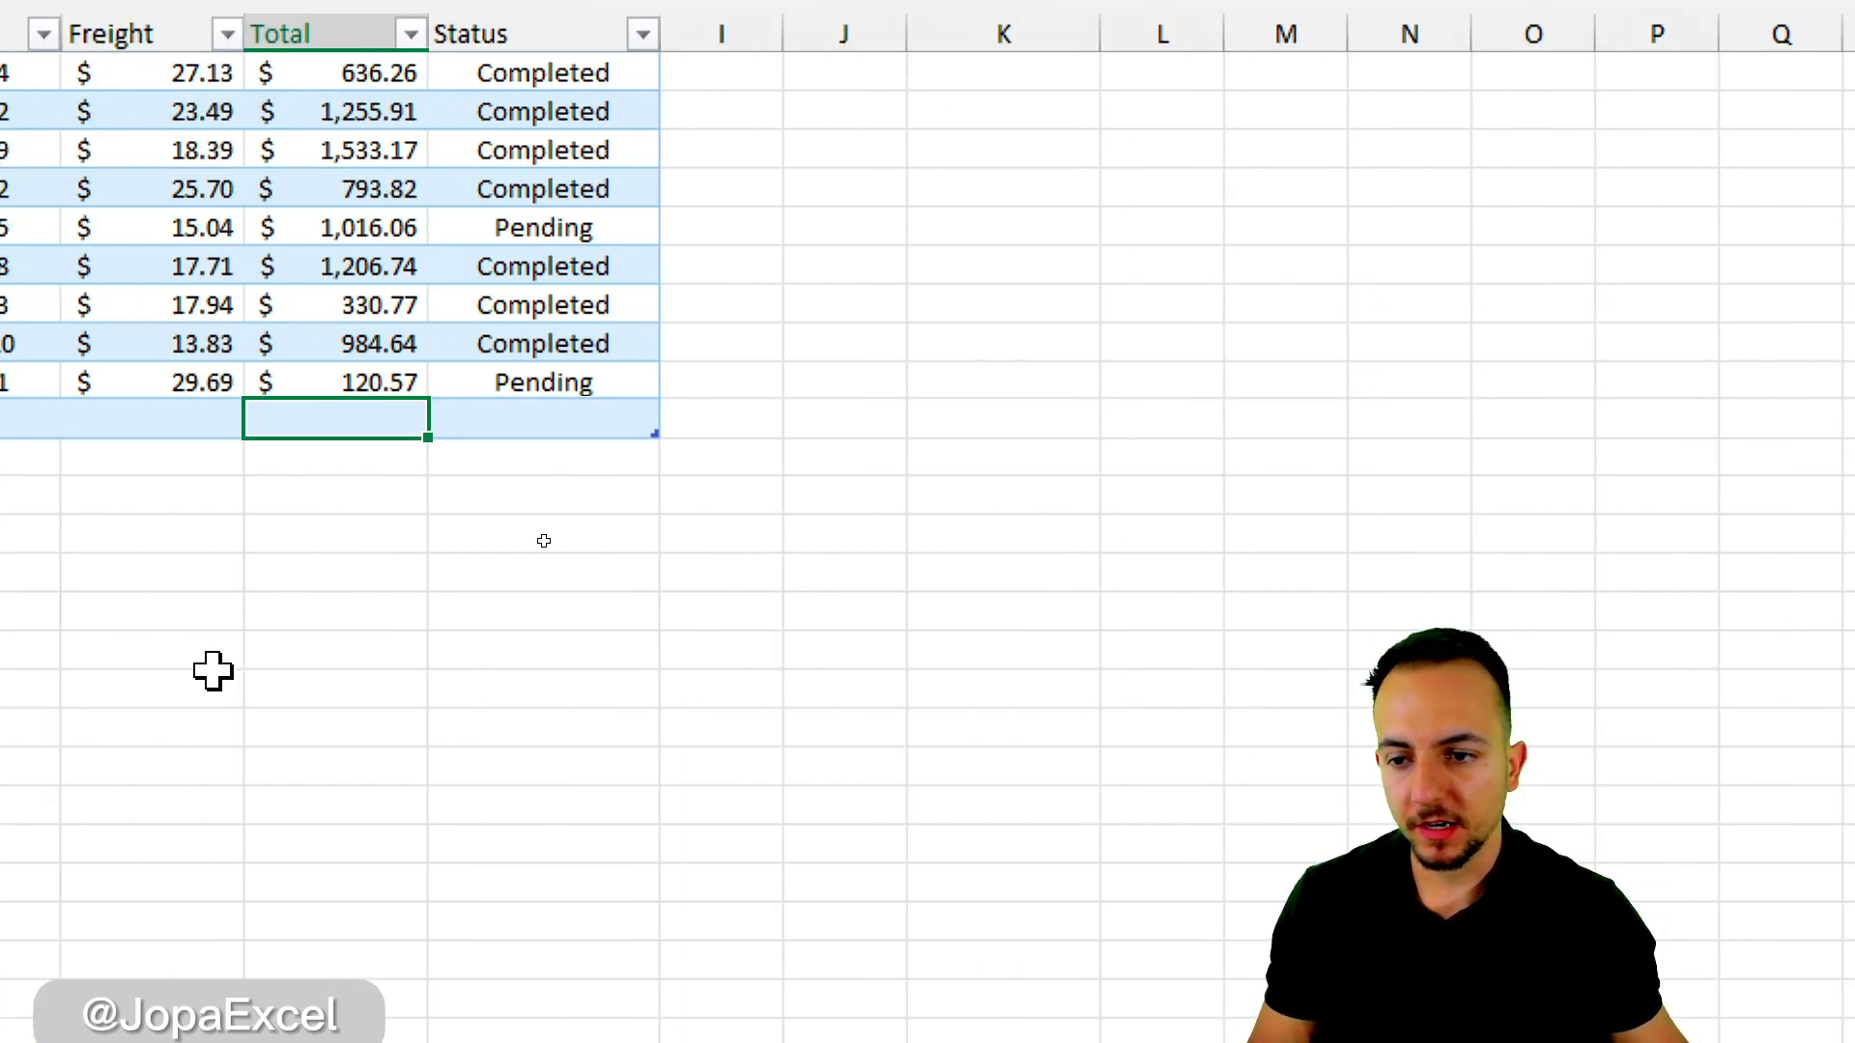
text(9)
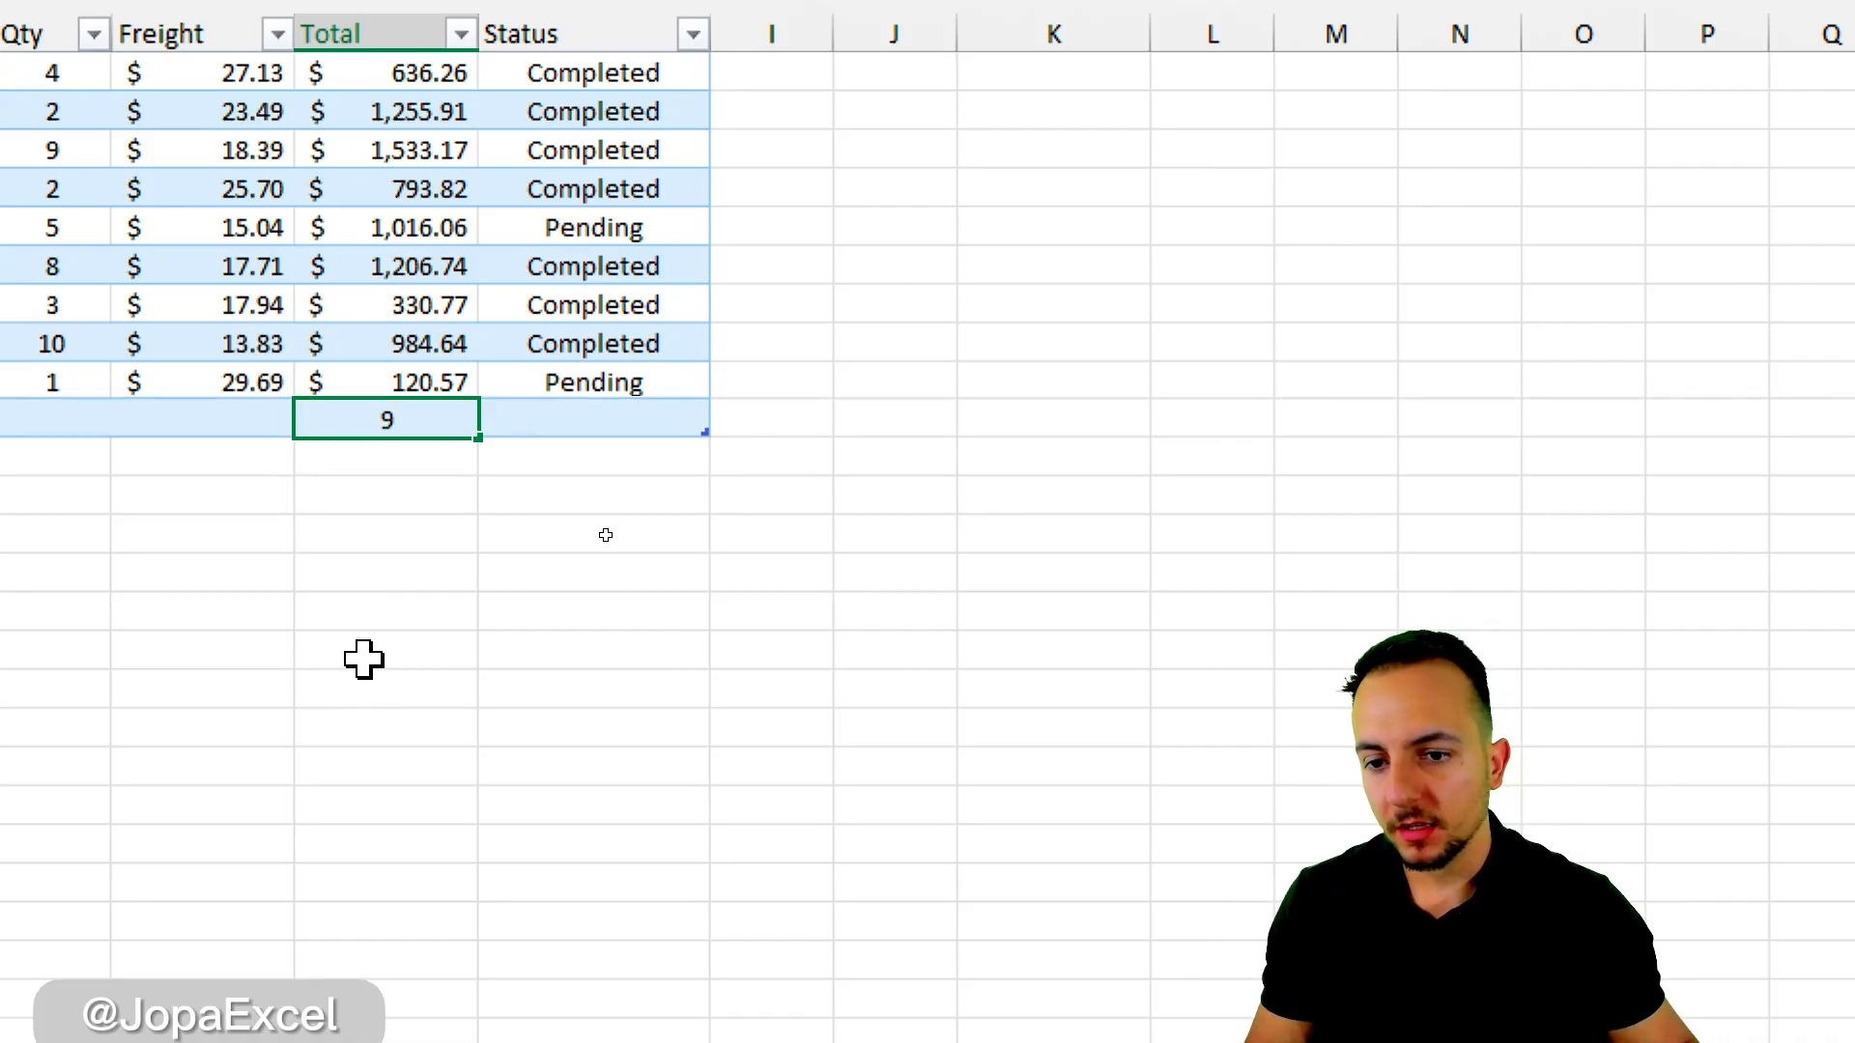
text(,900)
key(Return)
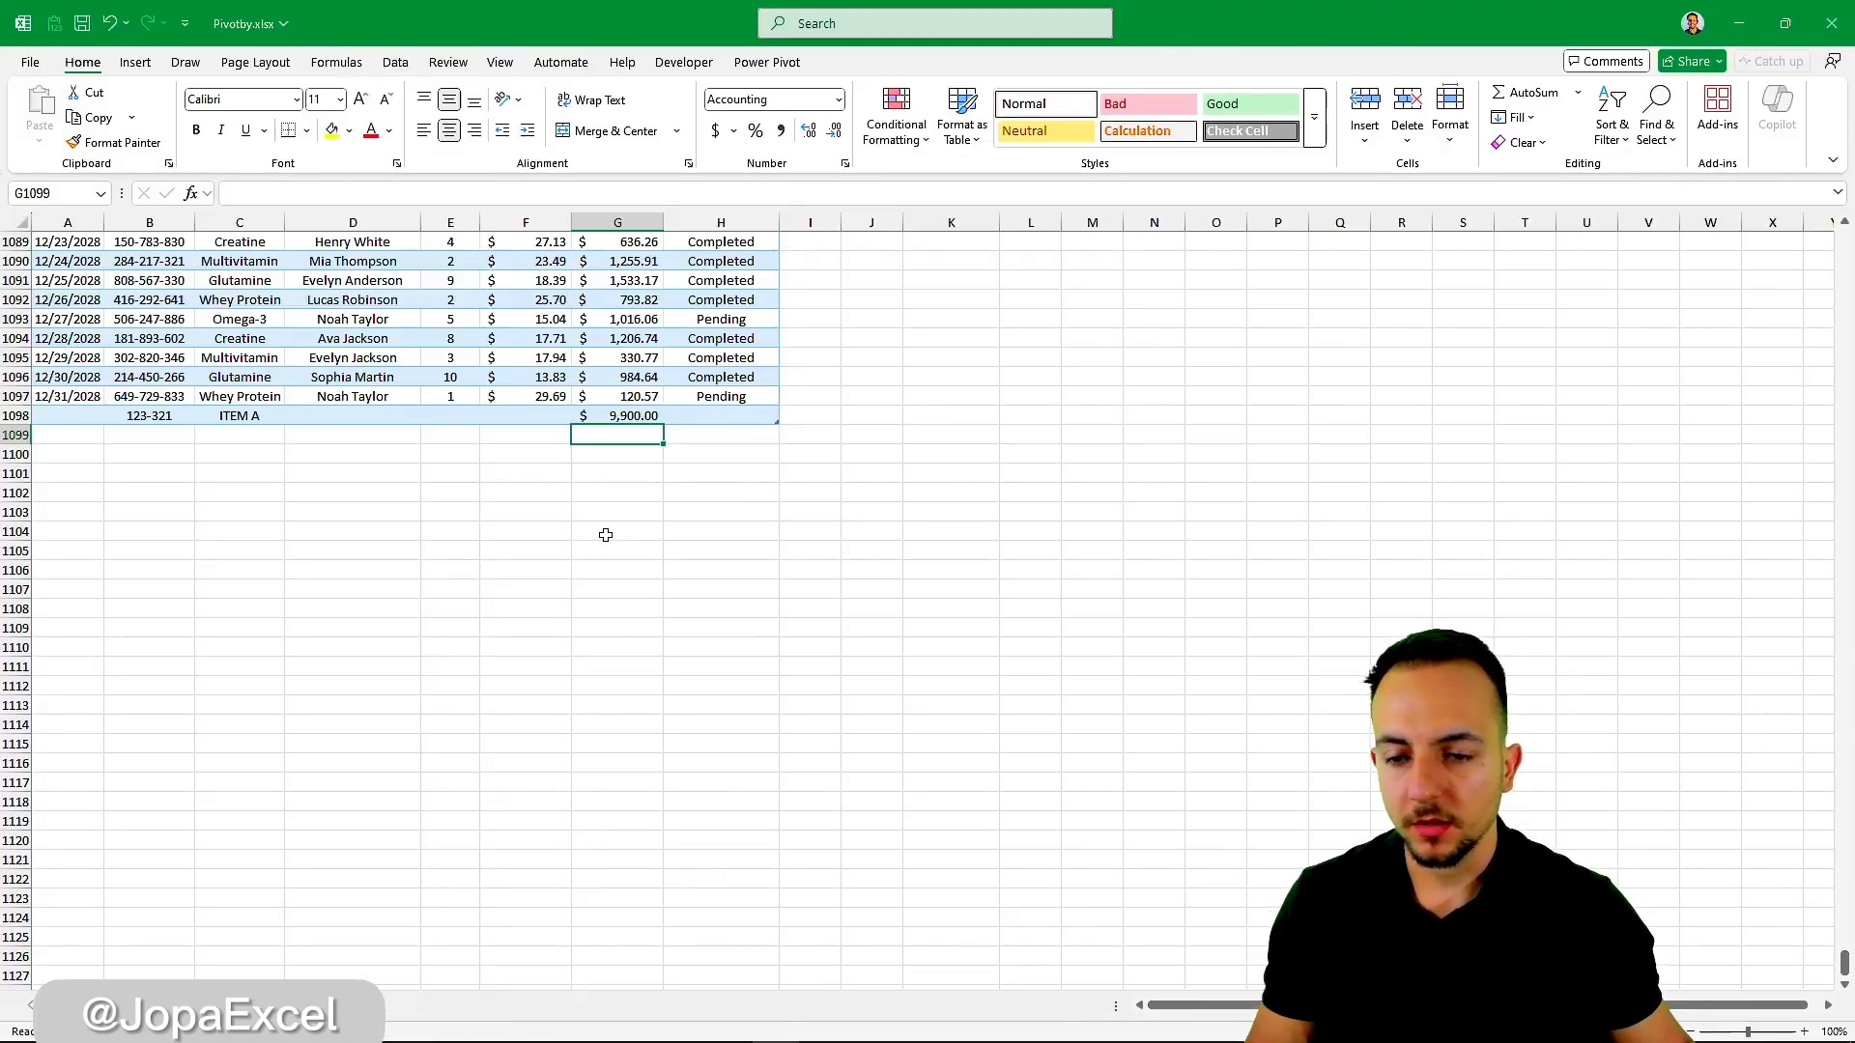
- Check the PIVOTBY summary at the start of the sheet for the added product ITEM A
scroll(832, 394, up, 6)
click(533, 397)
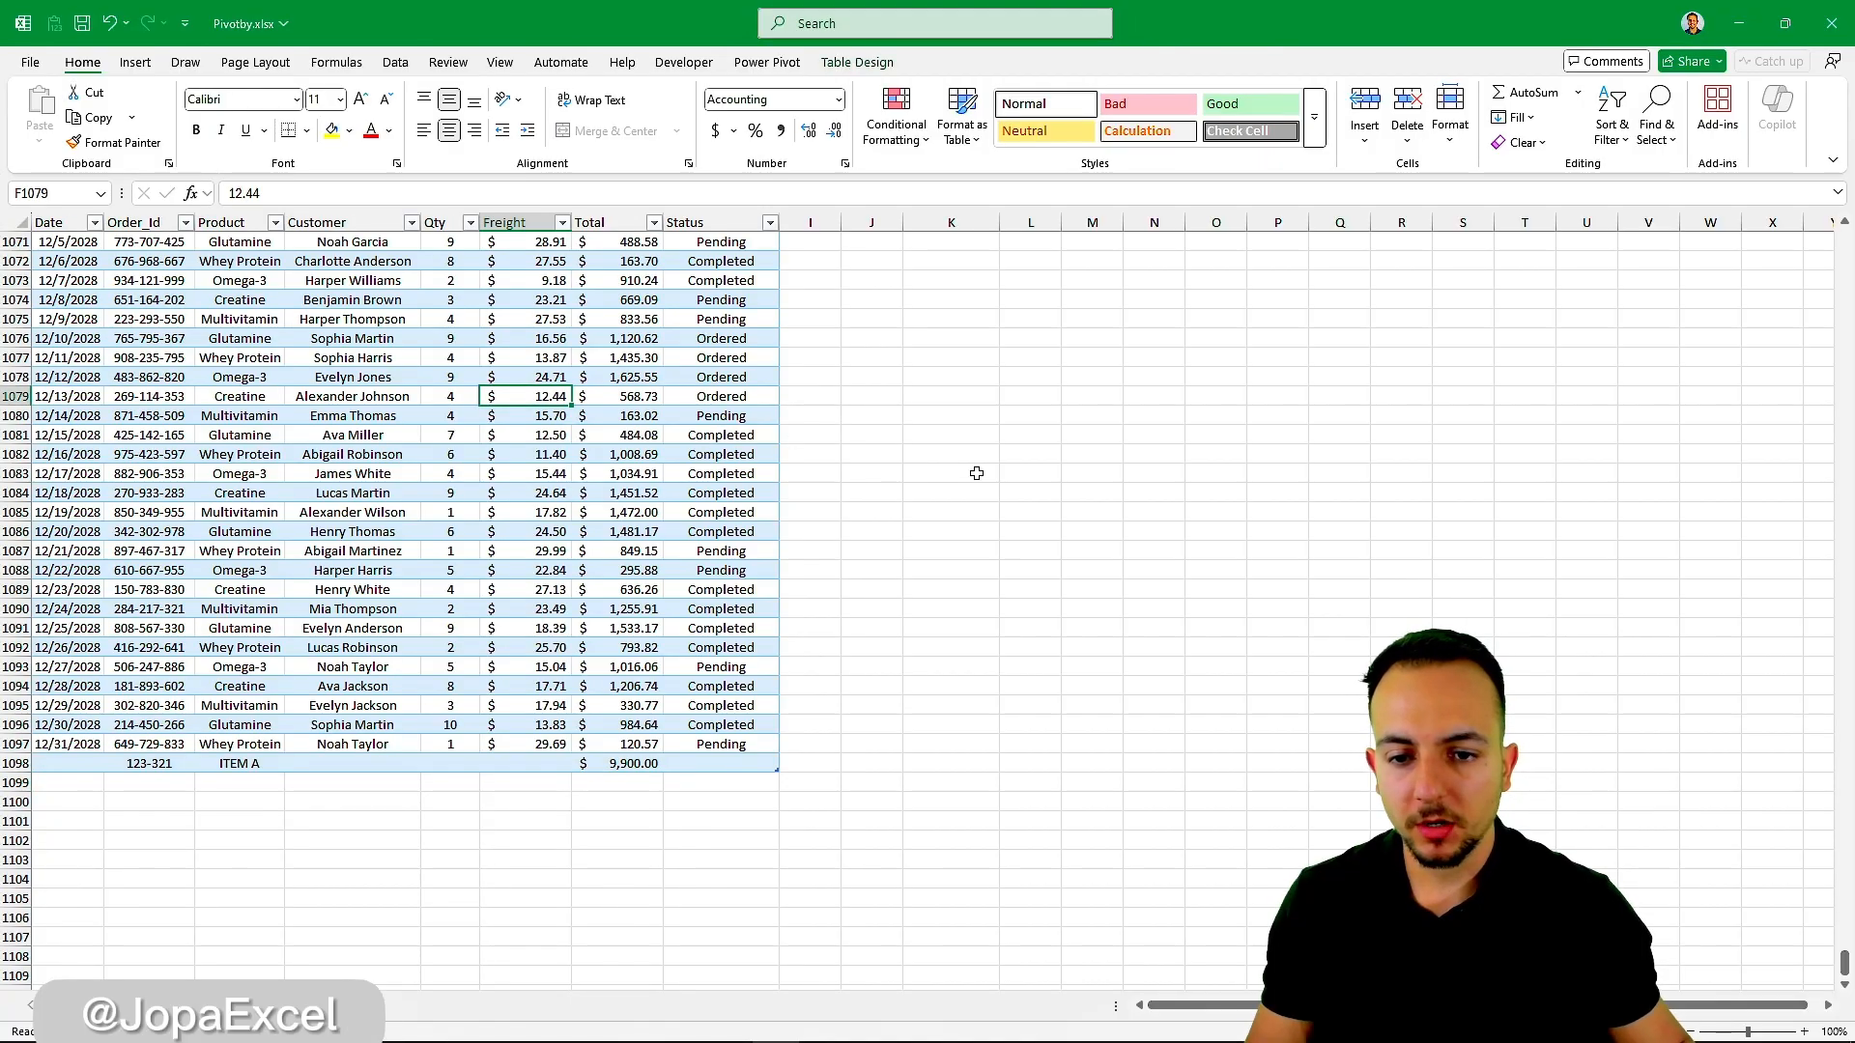
key(ctrl+Up)
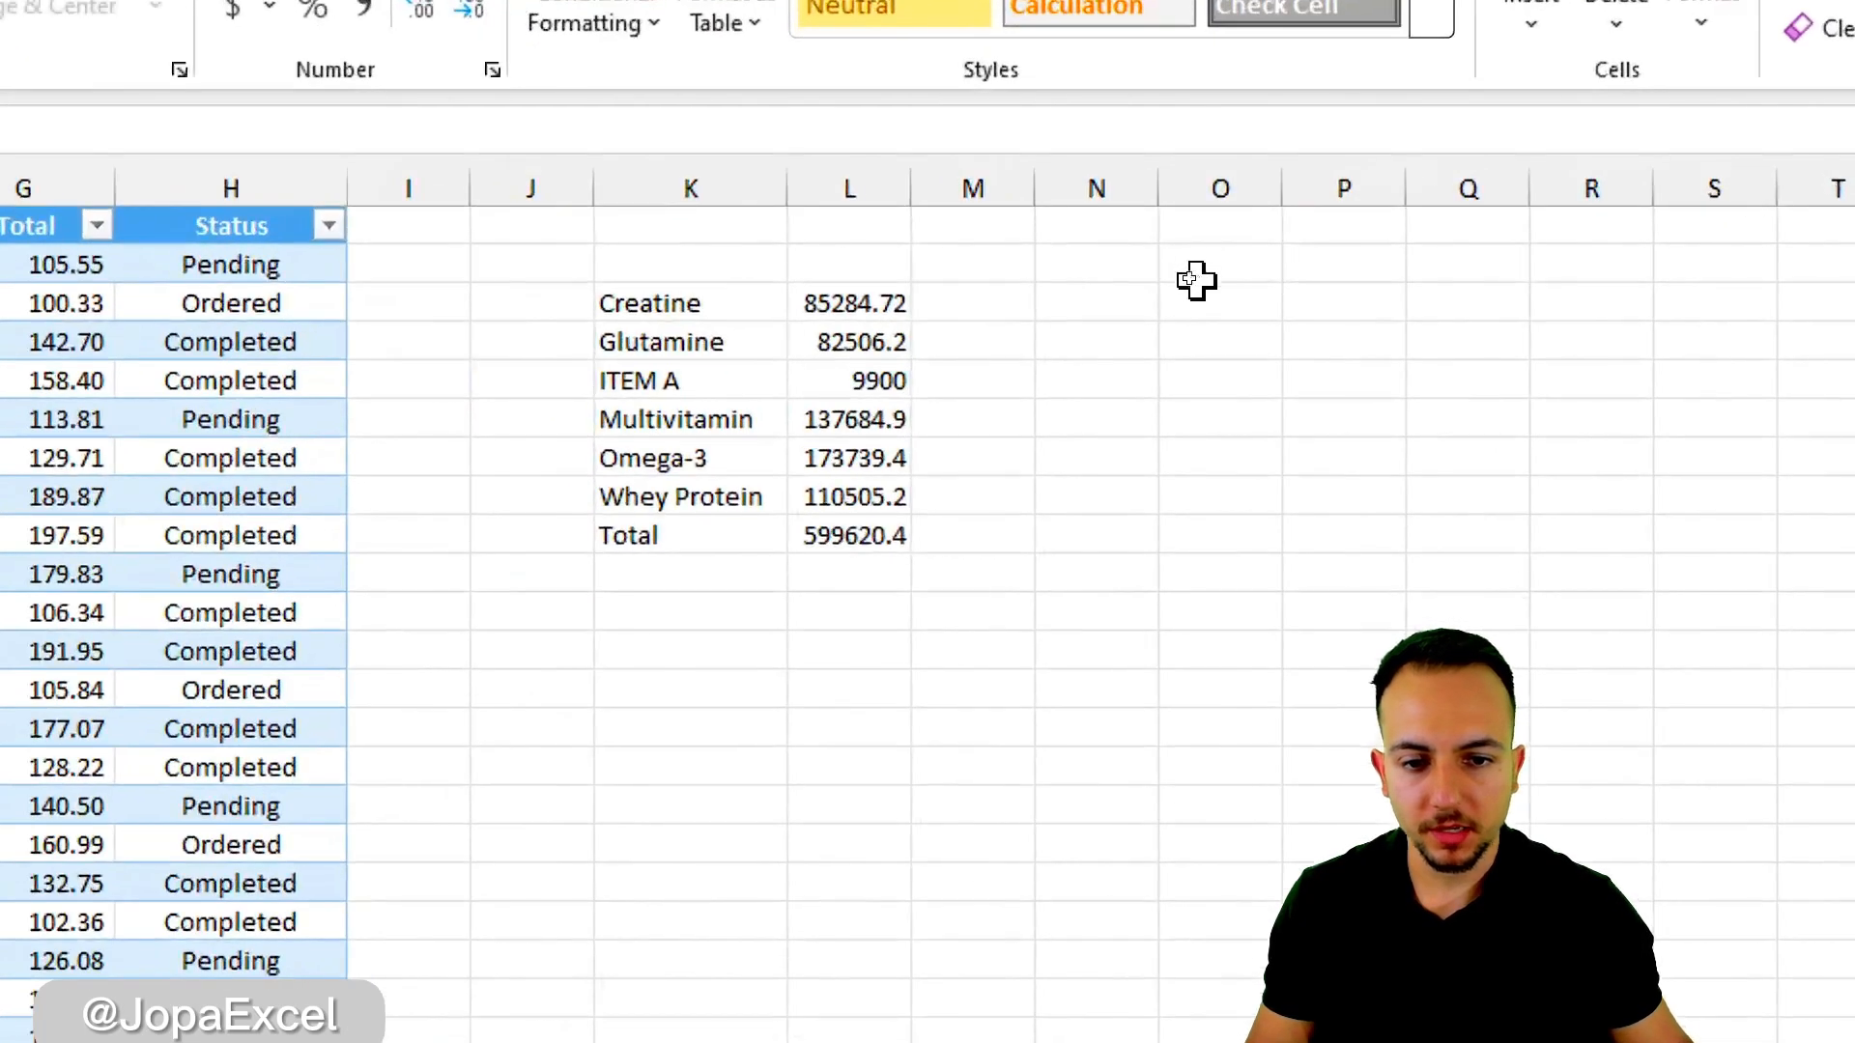
drag(955, 408, 1159, 520)
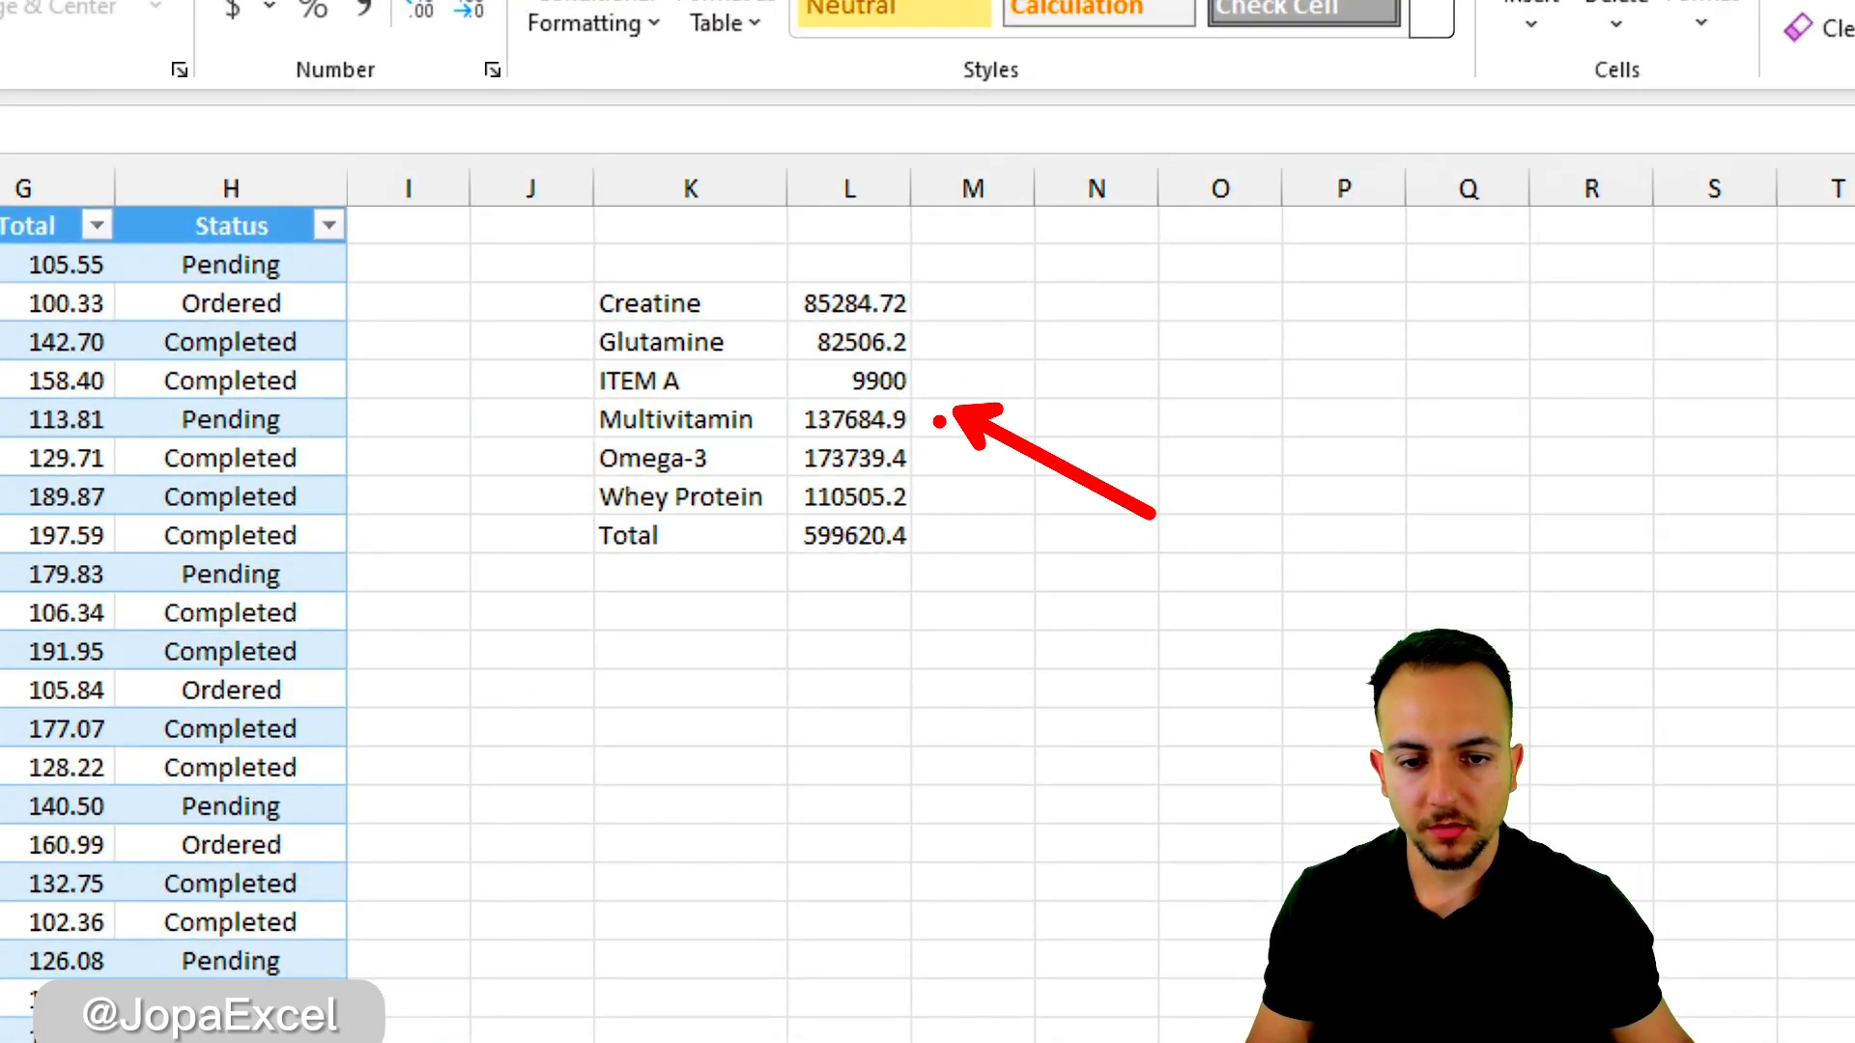
drag(941, 406, 547, 386)
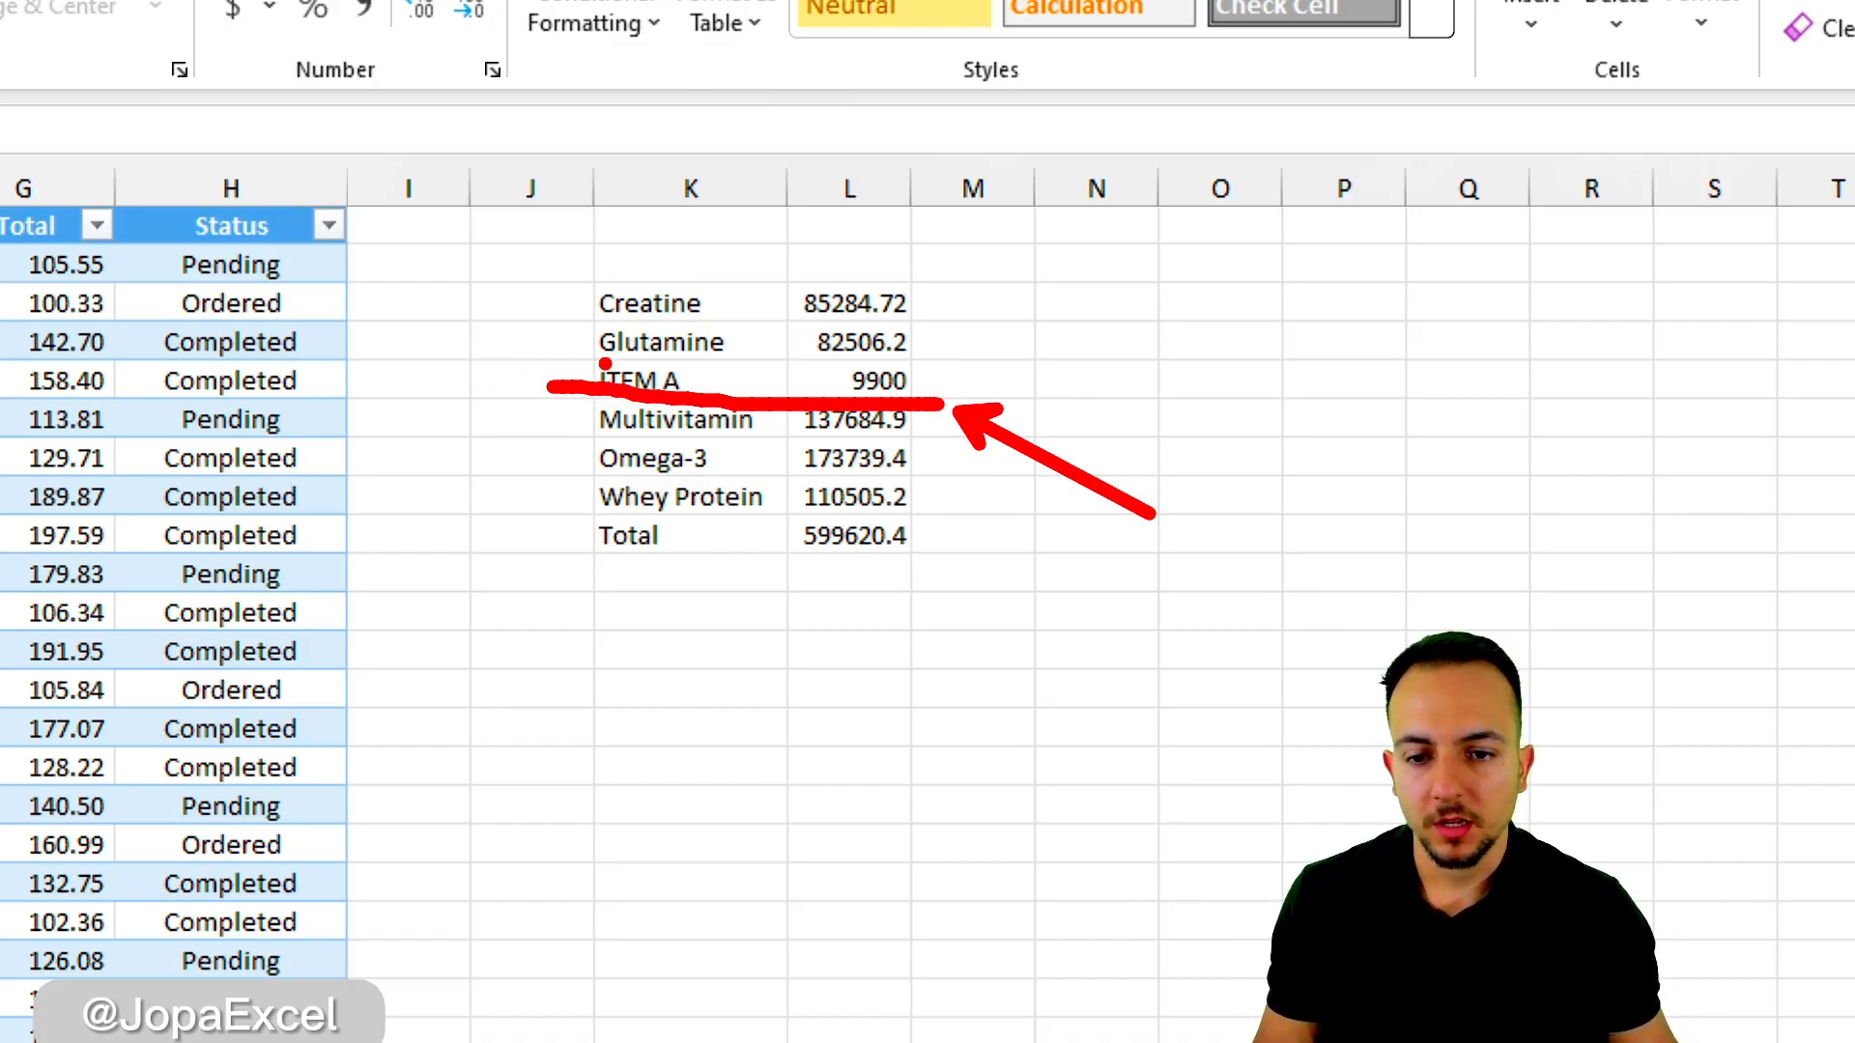
key(Escape)
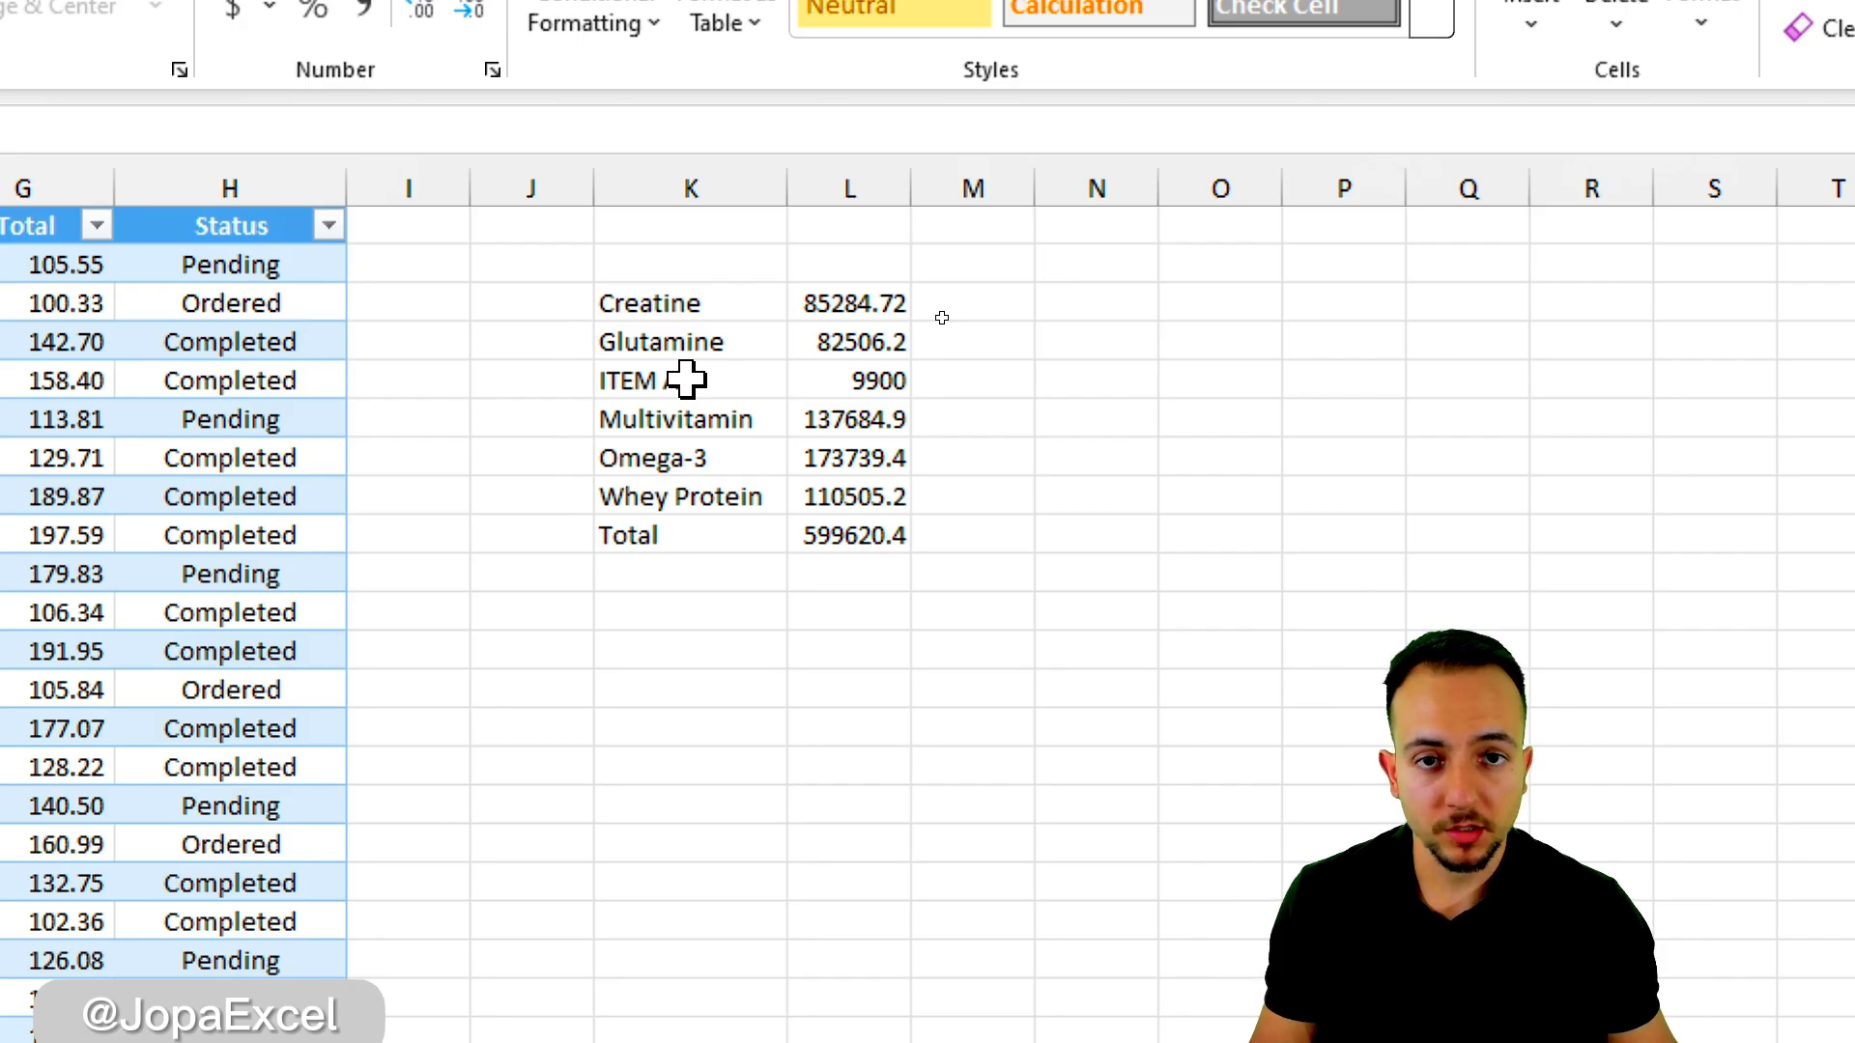
- Delete row 1098 containing the ITEM A test record from the end of the table
key(ctrl+4)
key(ctrl+Down)
scroll(923, 427, down, 6)
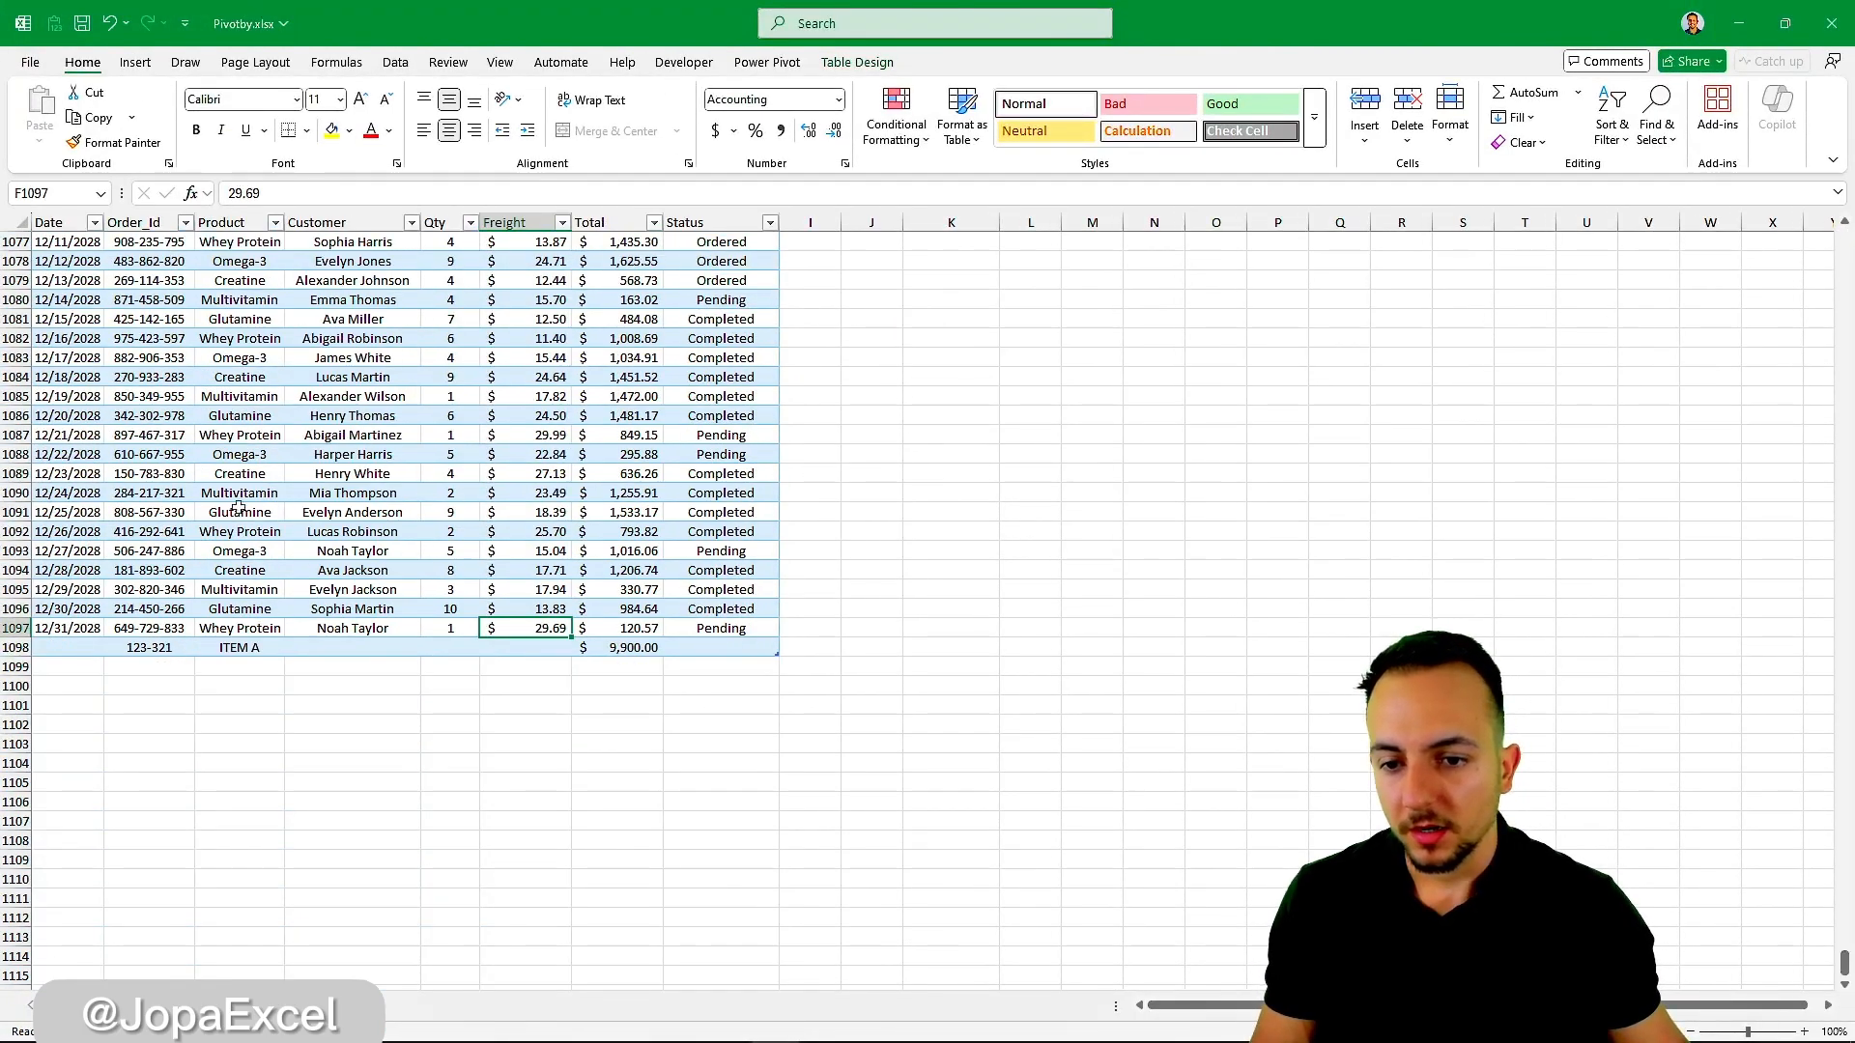
key(ctrl+4)
click(16, 647)
right_click(22, 648)
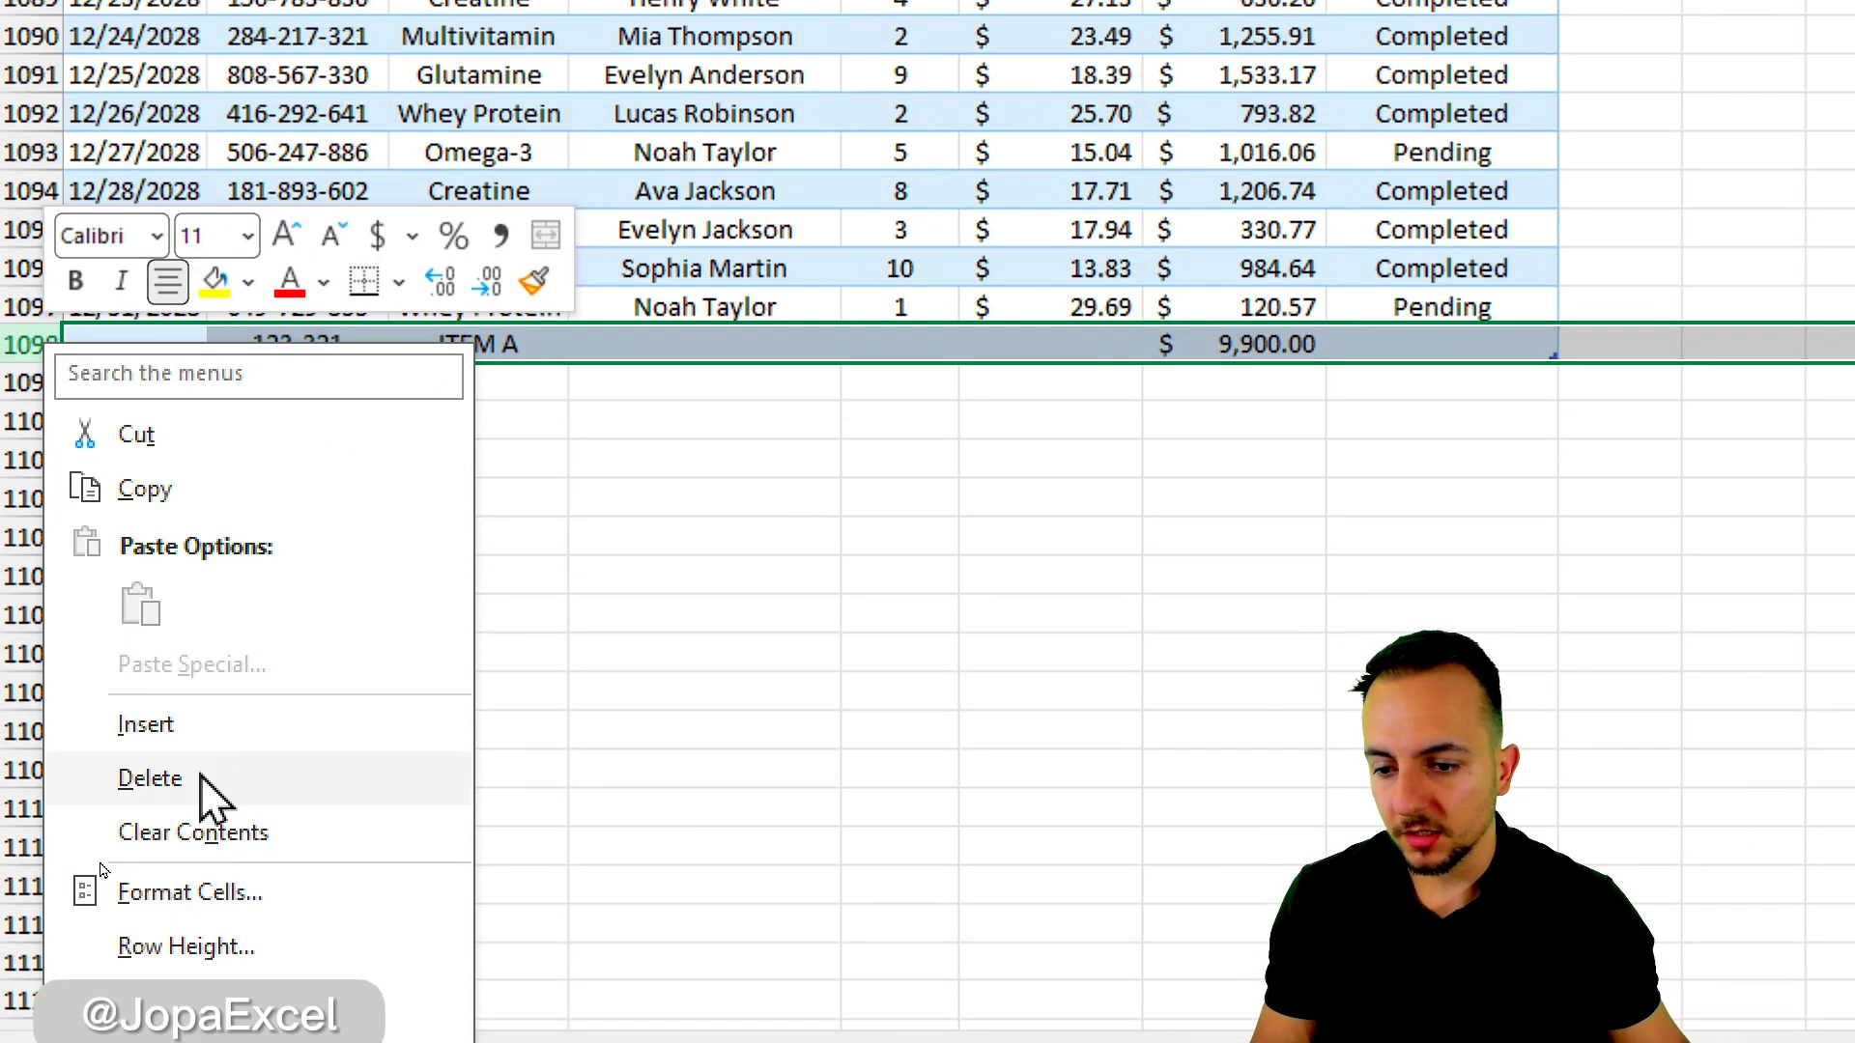
click(208, 787)
key(ctrl+4)
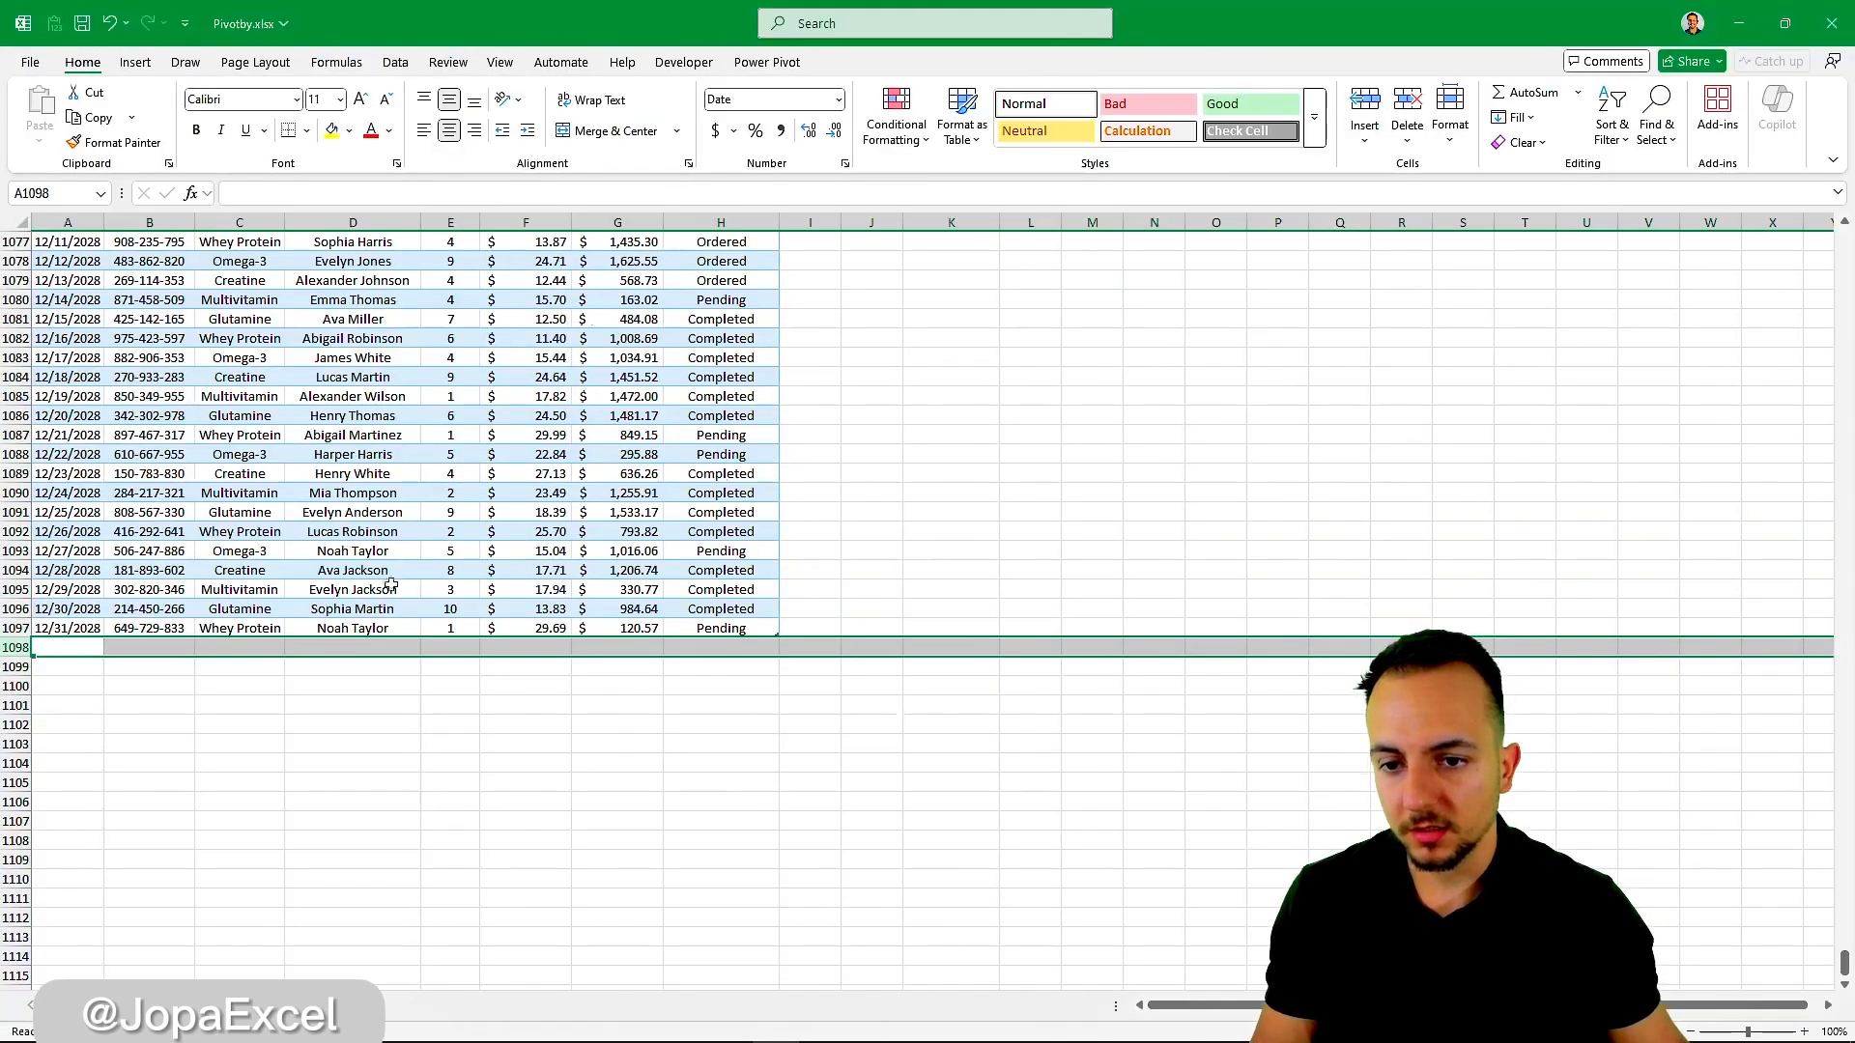
- Return to the PIVOTBY summary and clear the formula from cell K3
click(391, 586)
key(ctrl+Up)
key(ctrl+4)
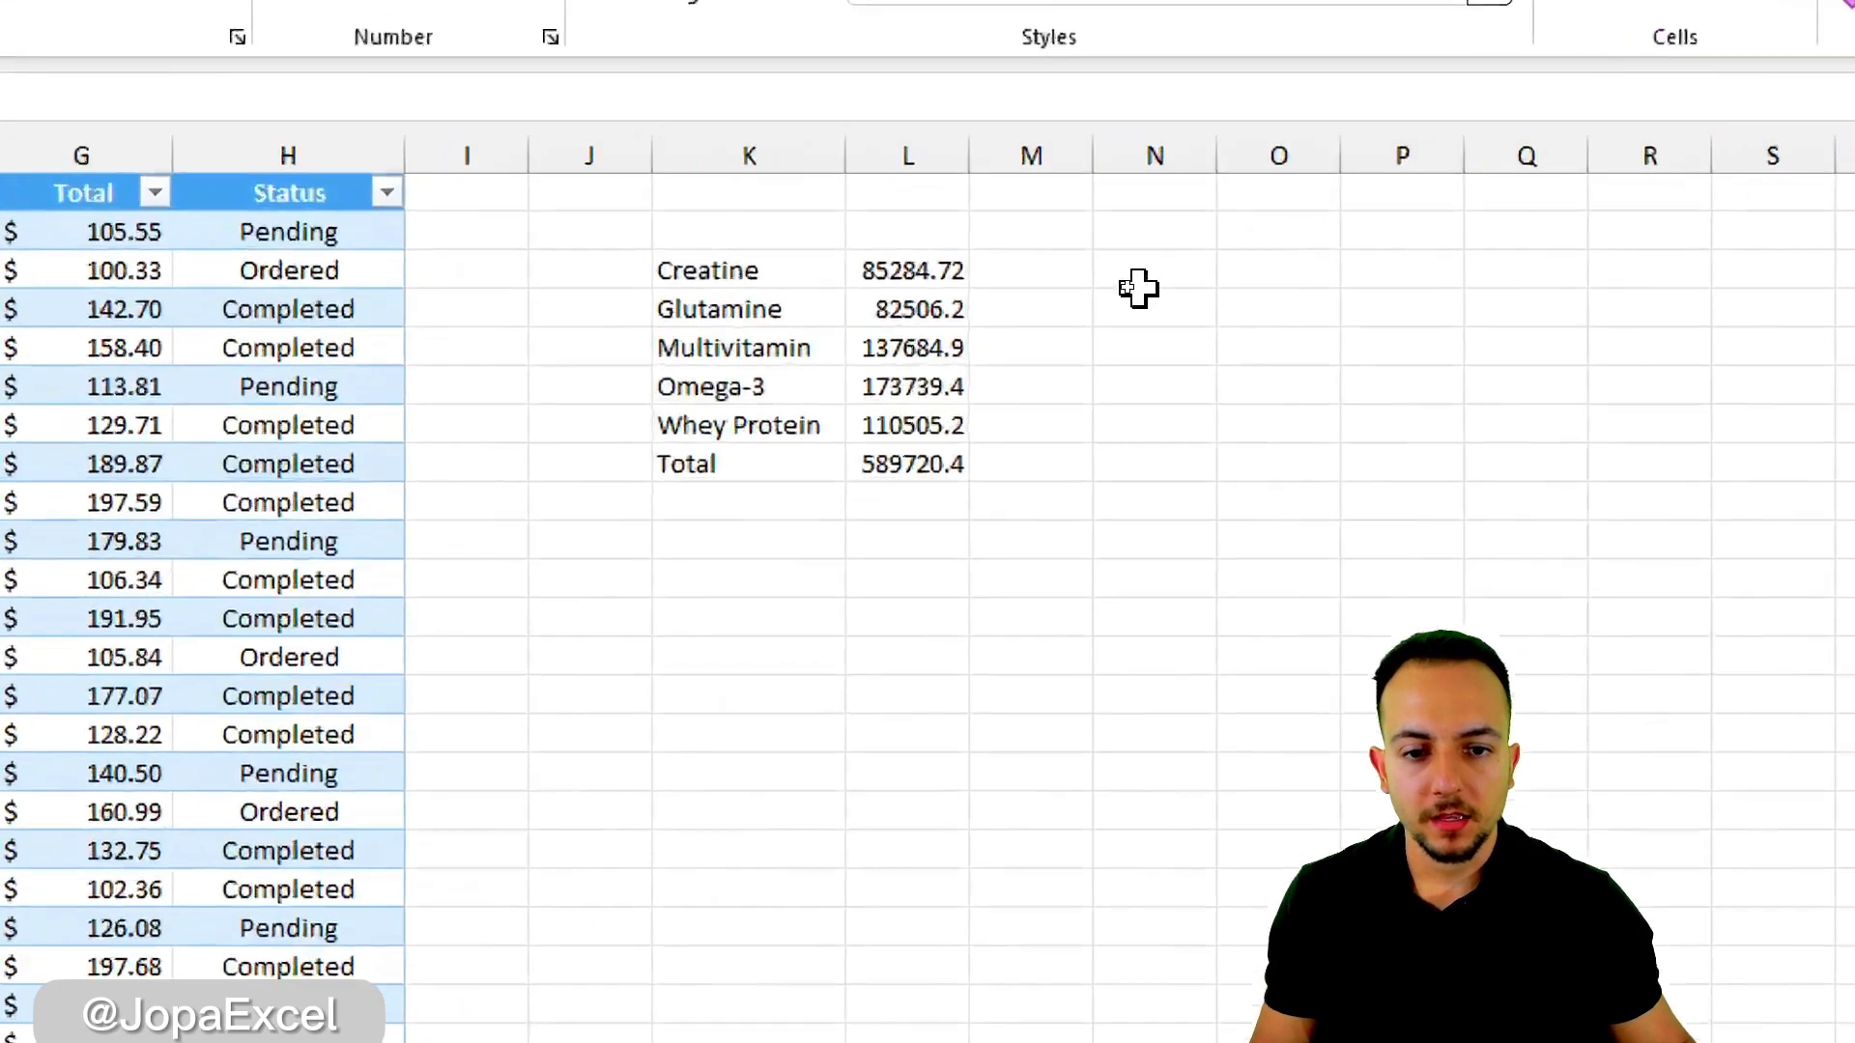
click(956, 283)
key(ctrl+2)
mouse_move(743, 219)
mouse_down()
mouse_move(746, 358)
mouse_move(693, 201)
mouse_up()
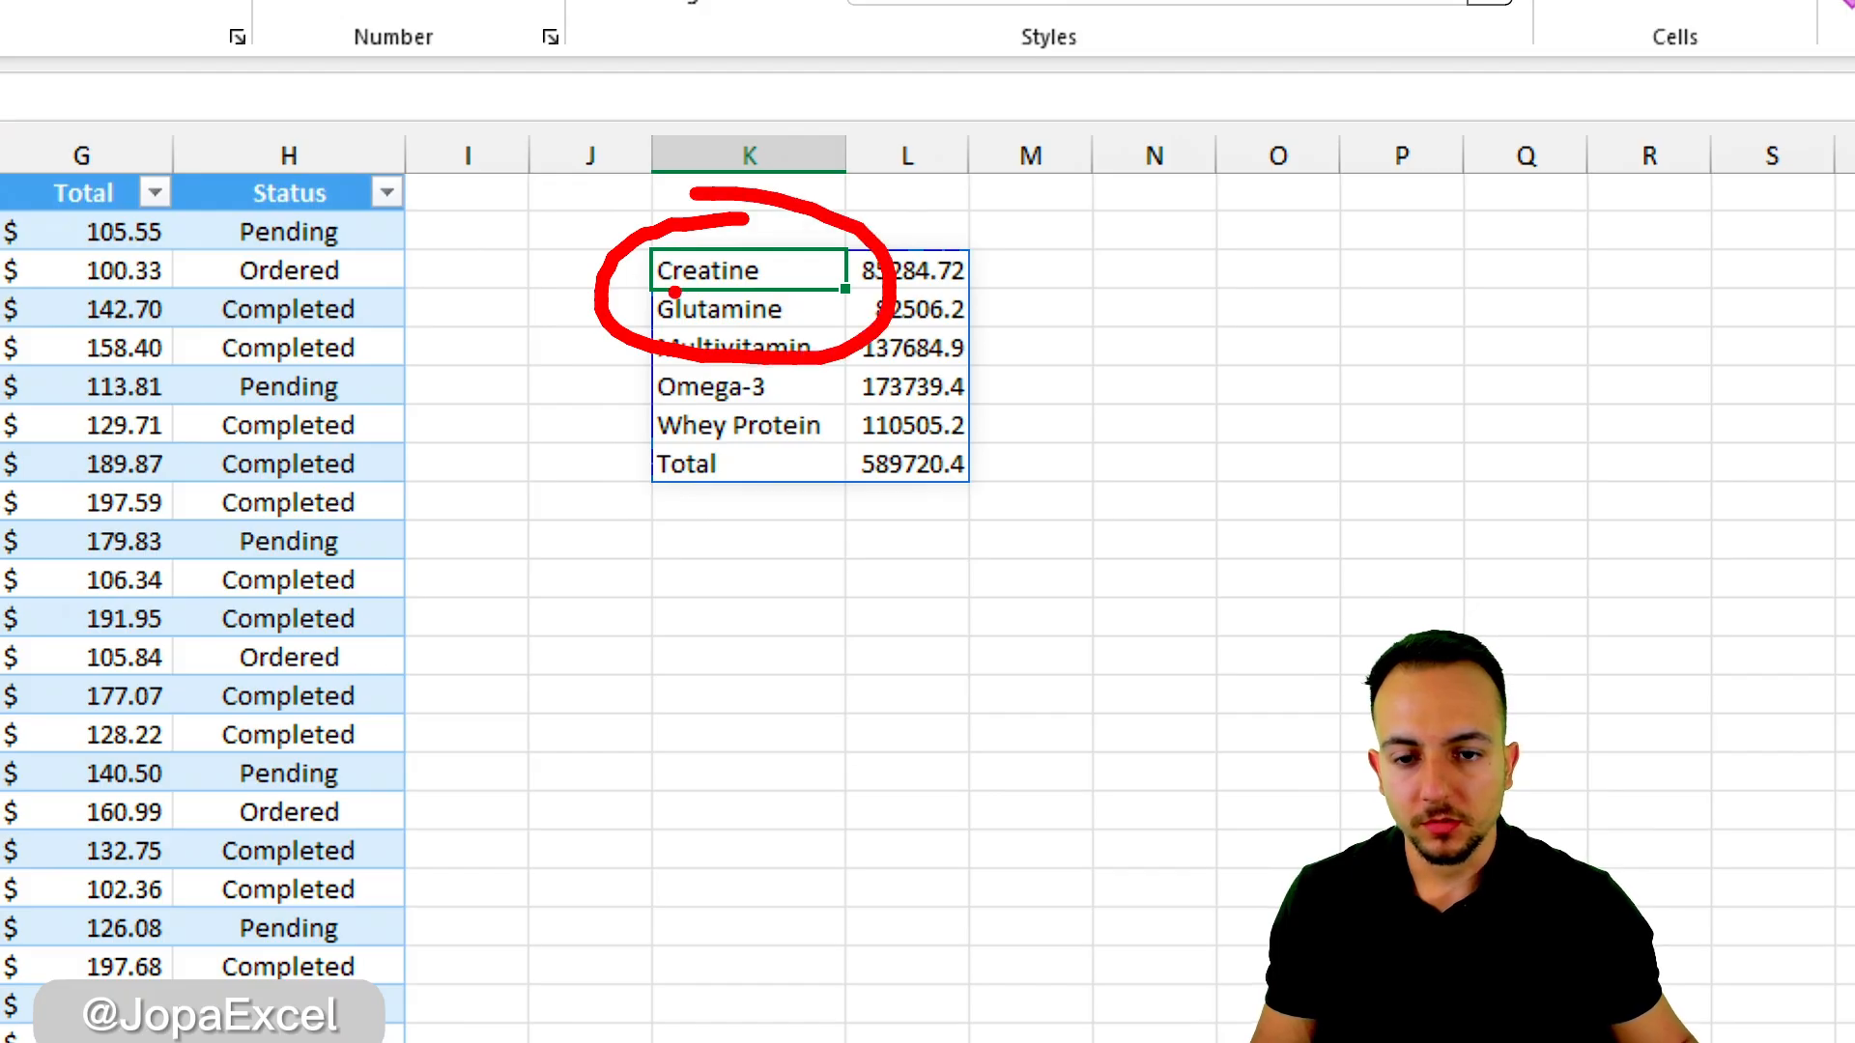
key(Escape)
key(Delete)
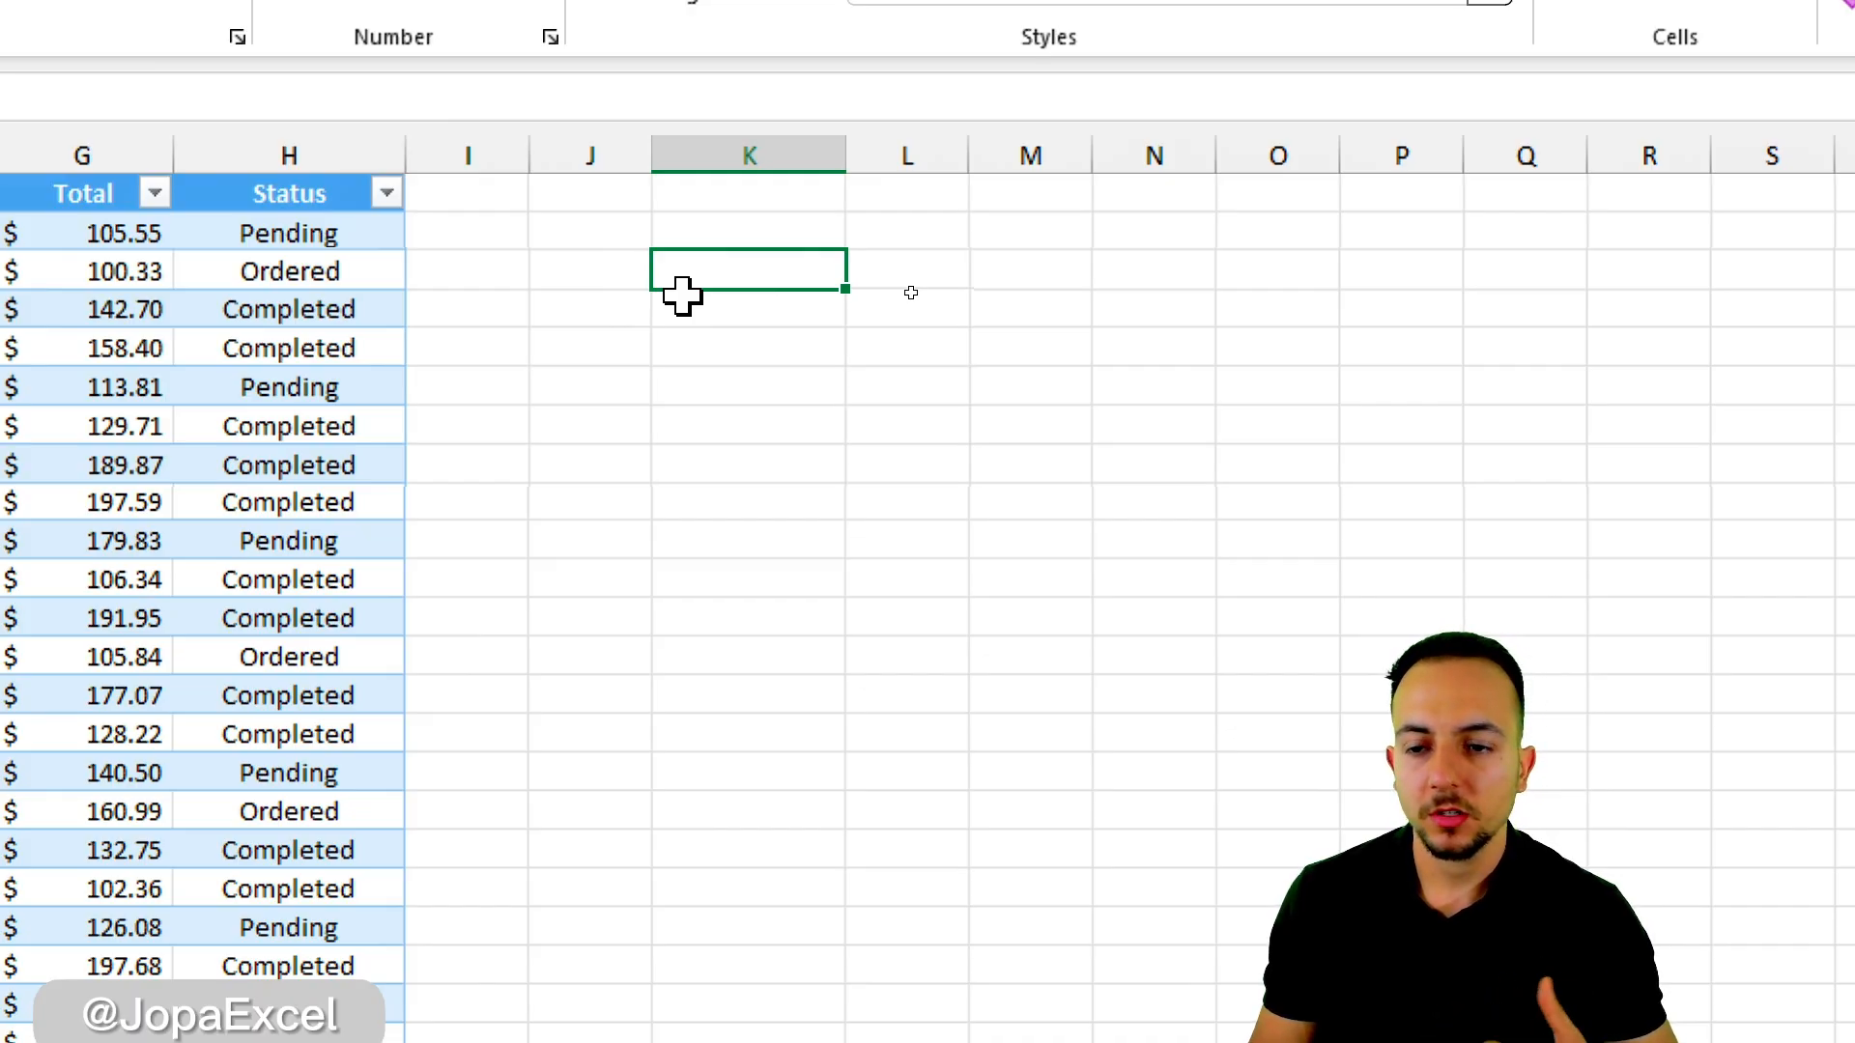
- Start a new PIVOTBY formula in the emptied cell K3
text(=)
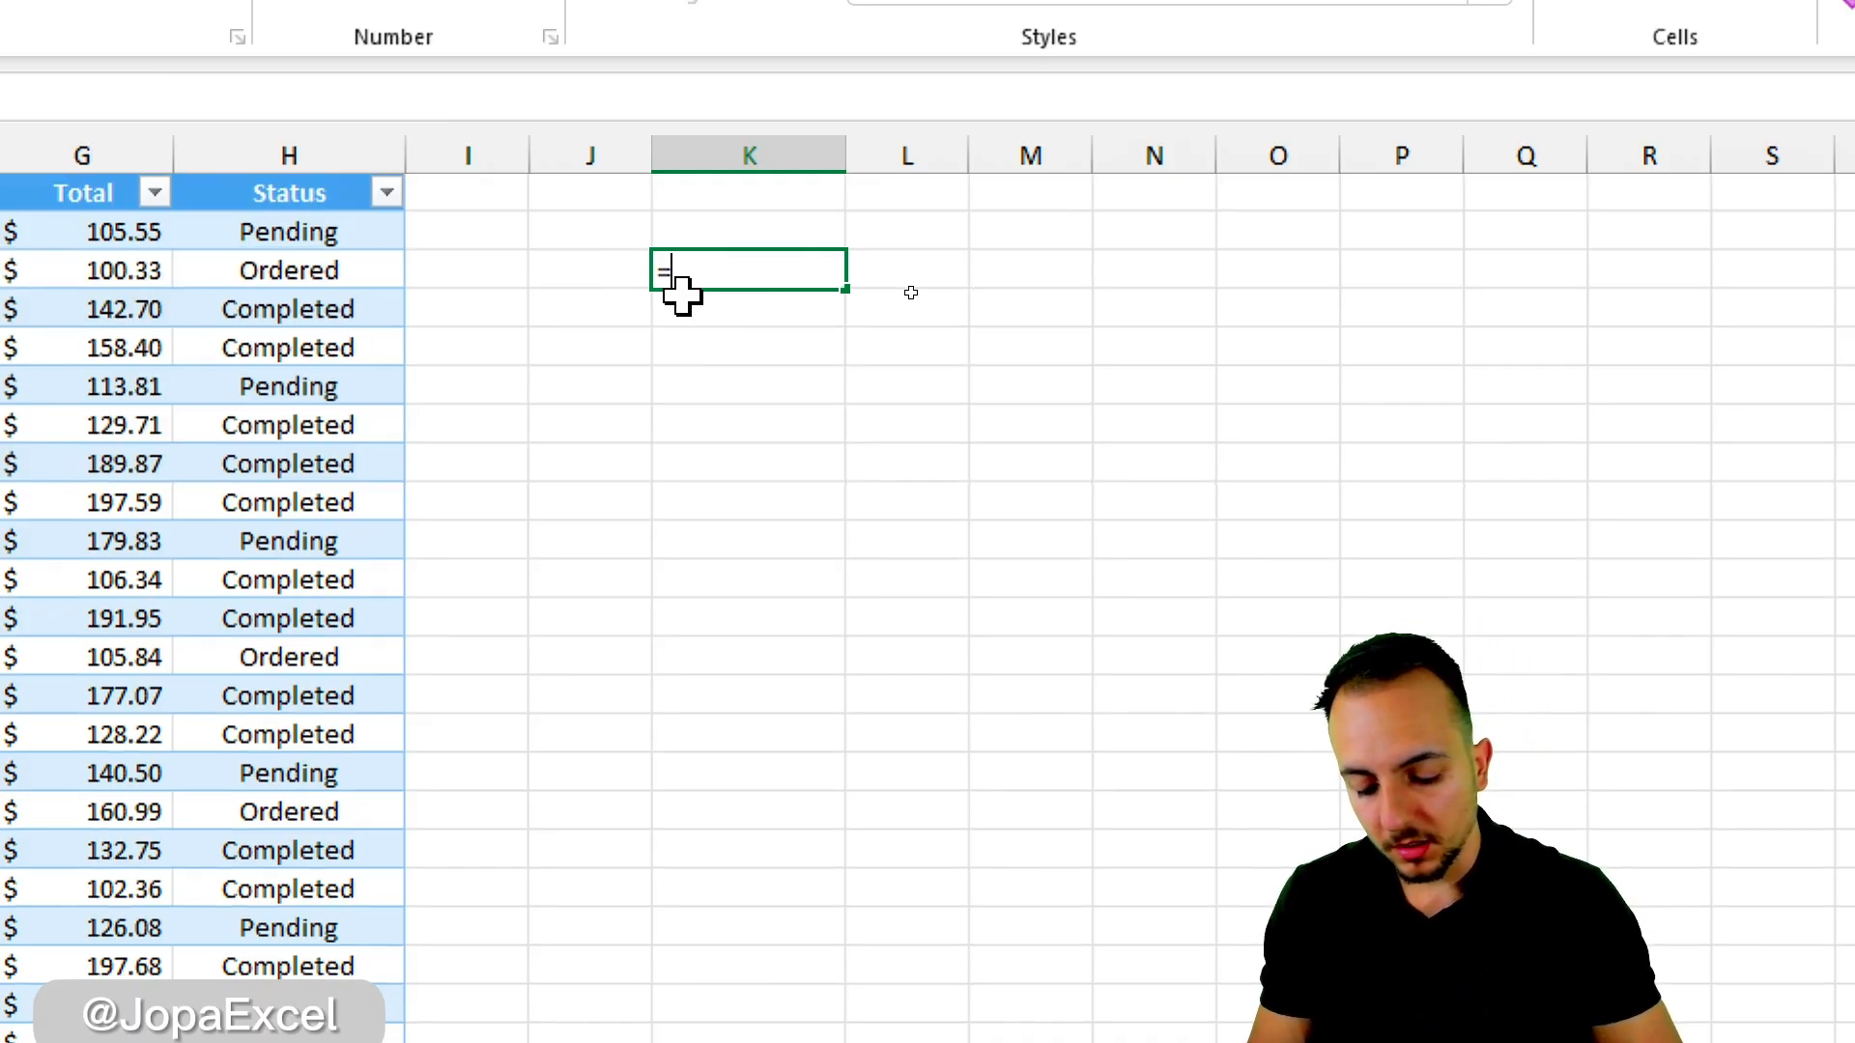
text(PIVO)
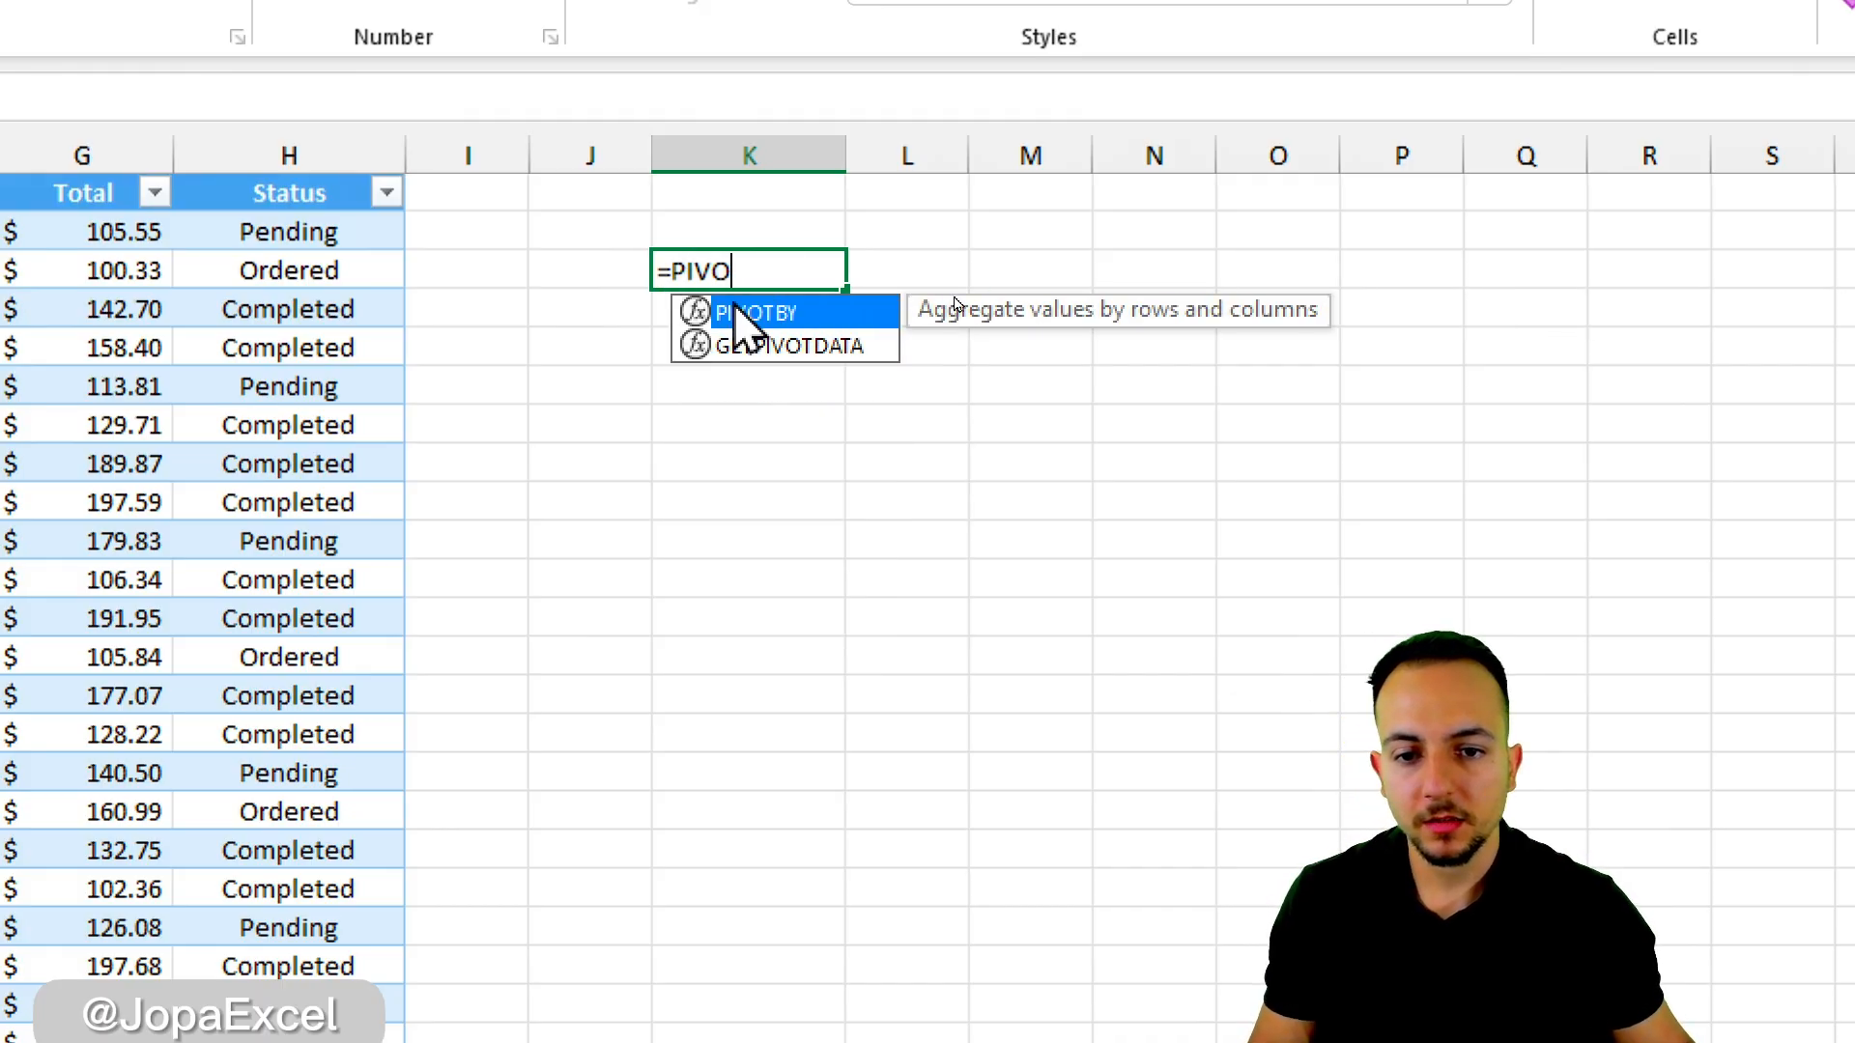
double_click(840, 312)
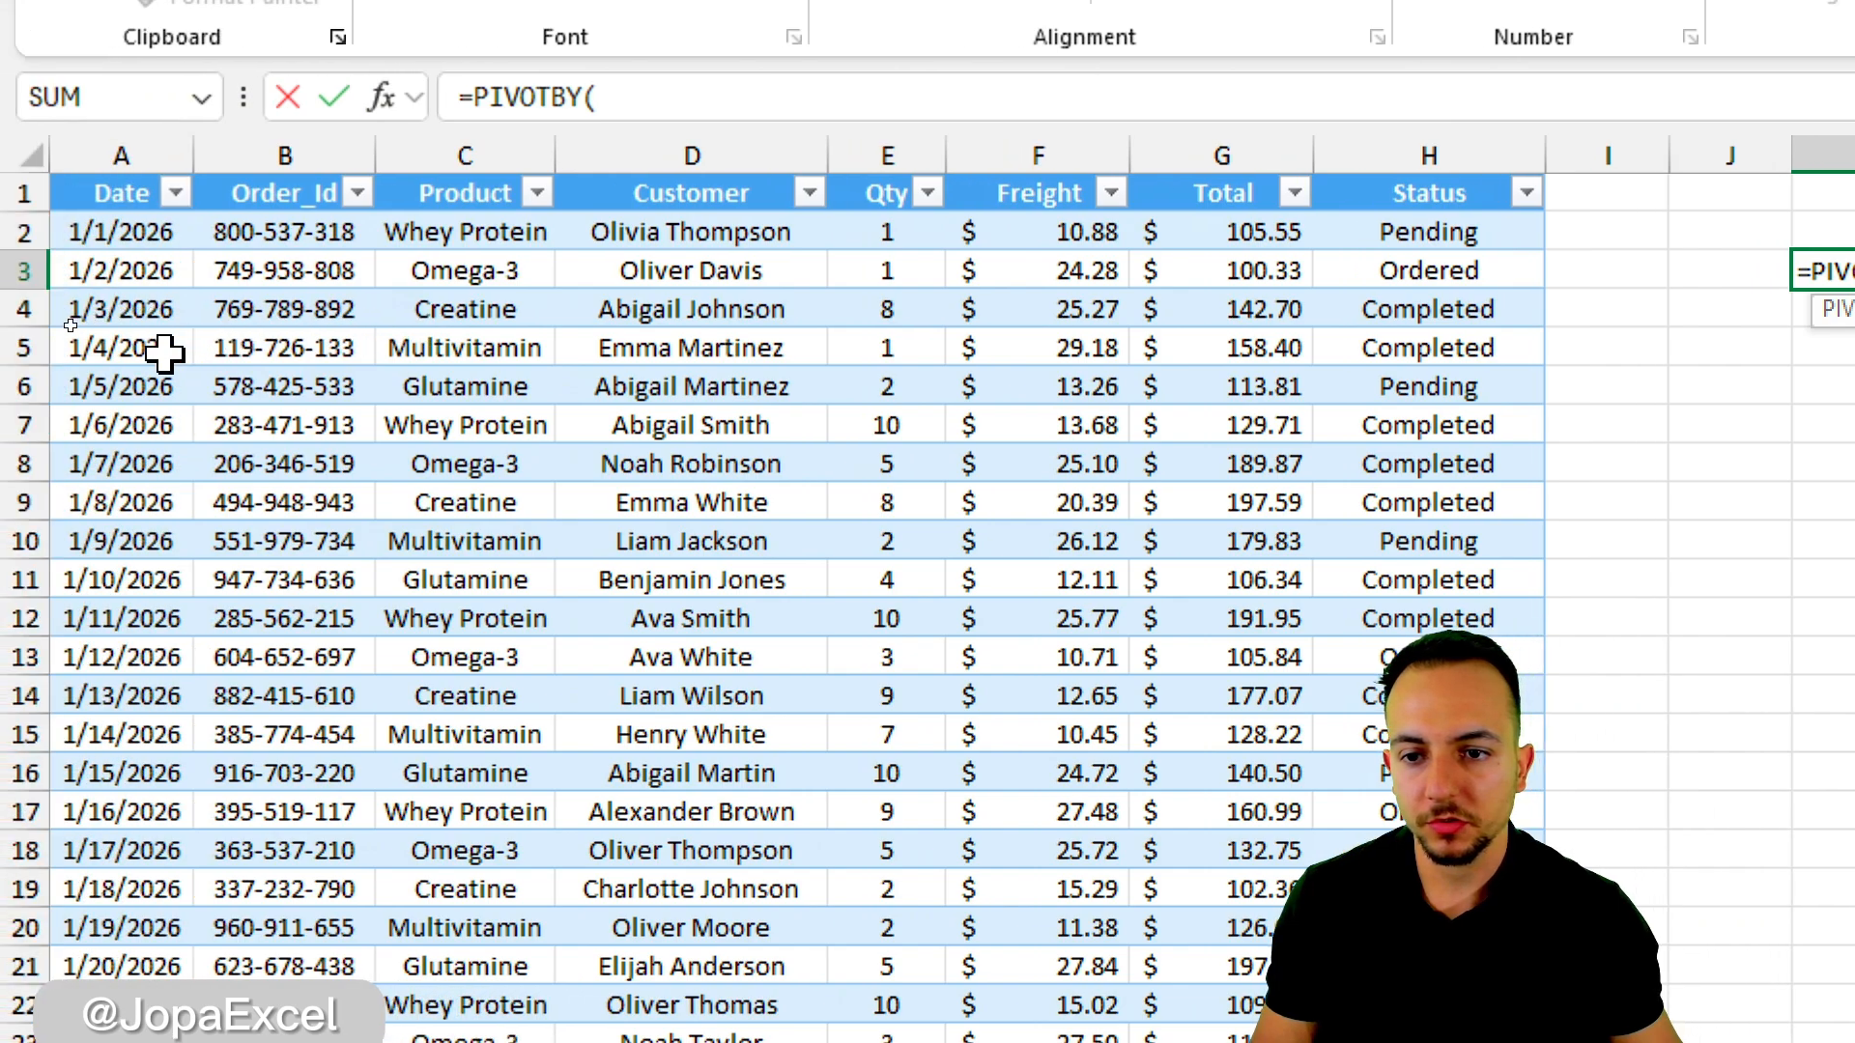
- Set the PIVOTBY row fields to the table's Product column and the column fields to its Status column
click(470, 177)
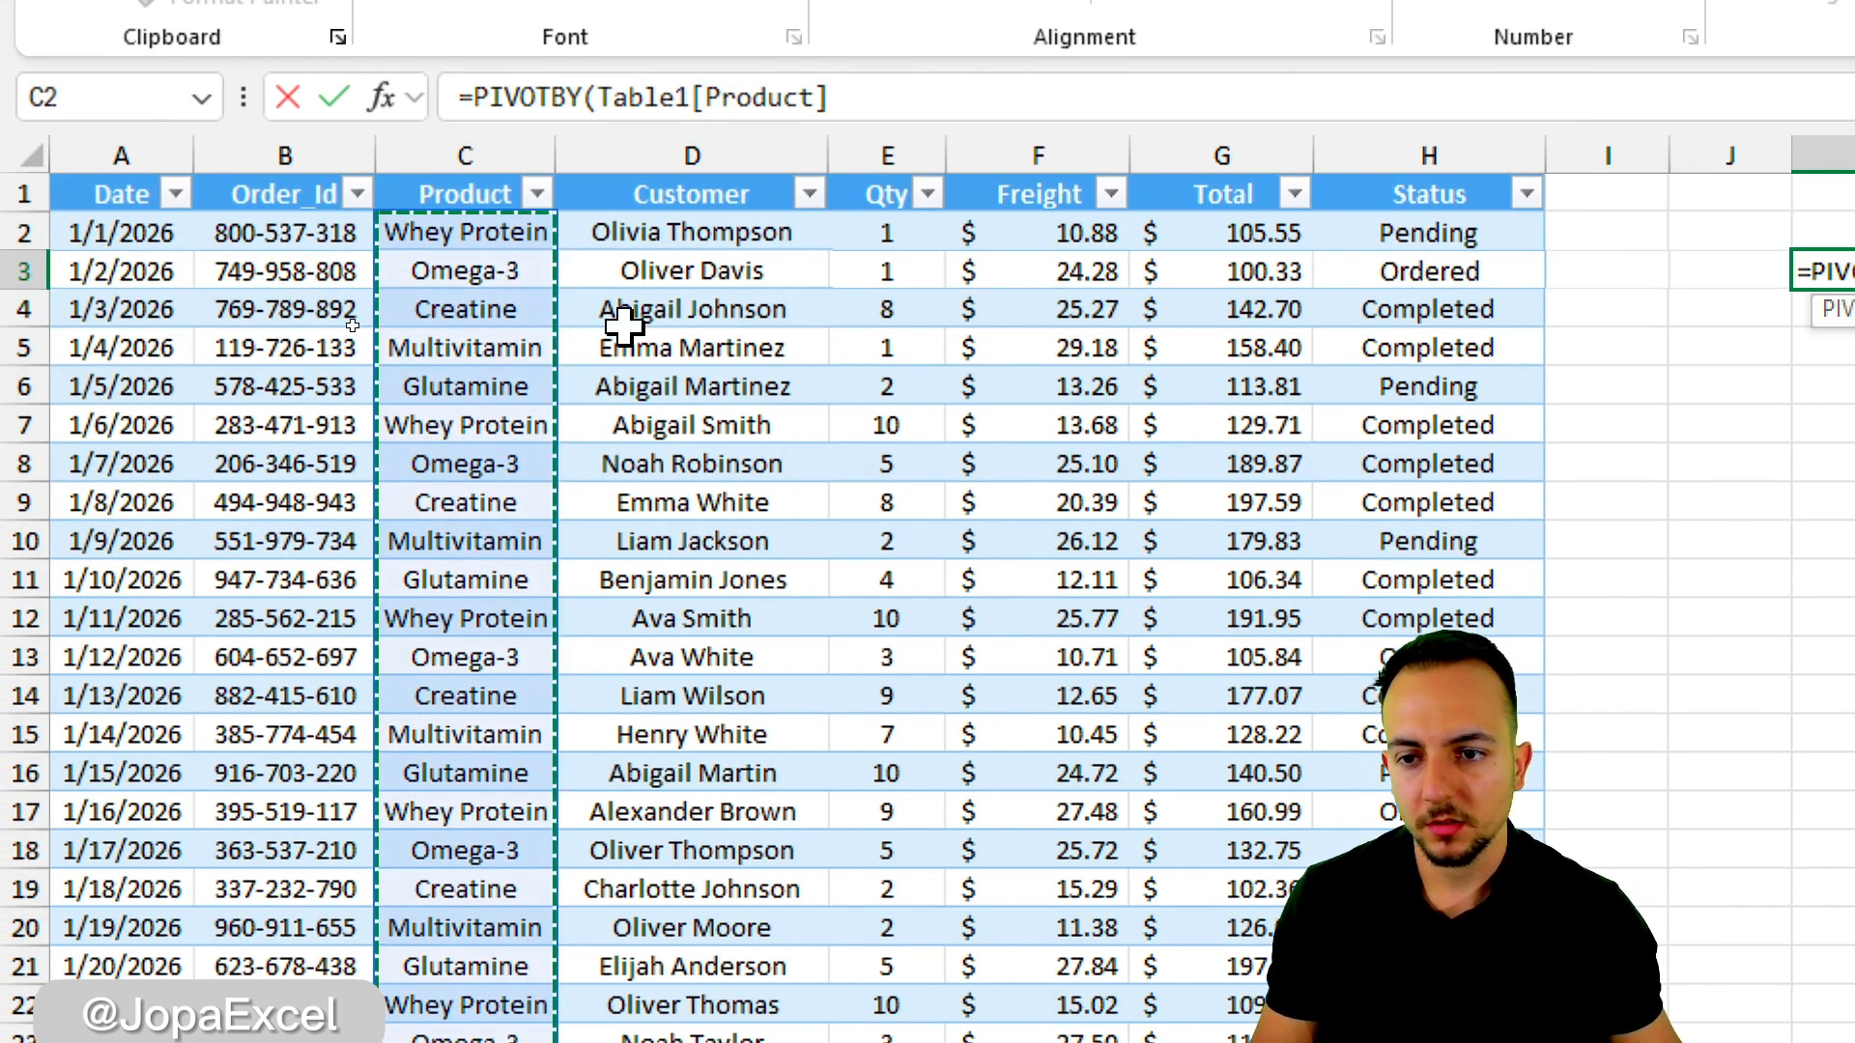
text(,)
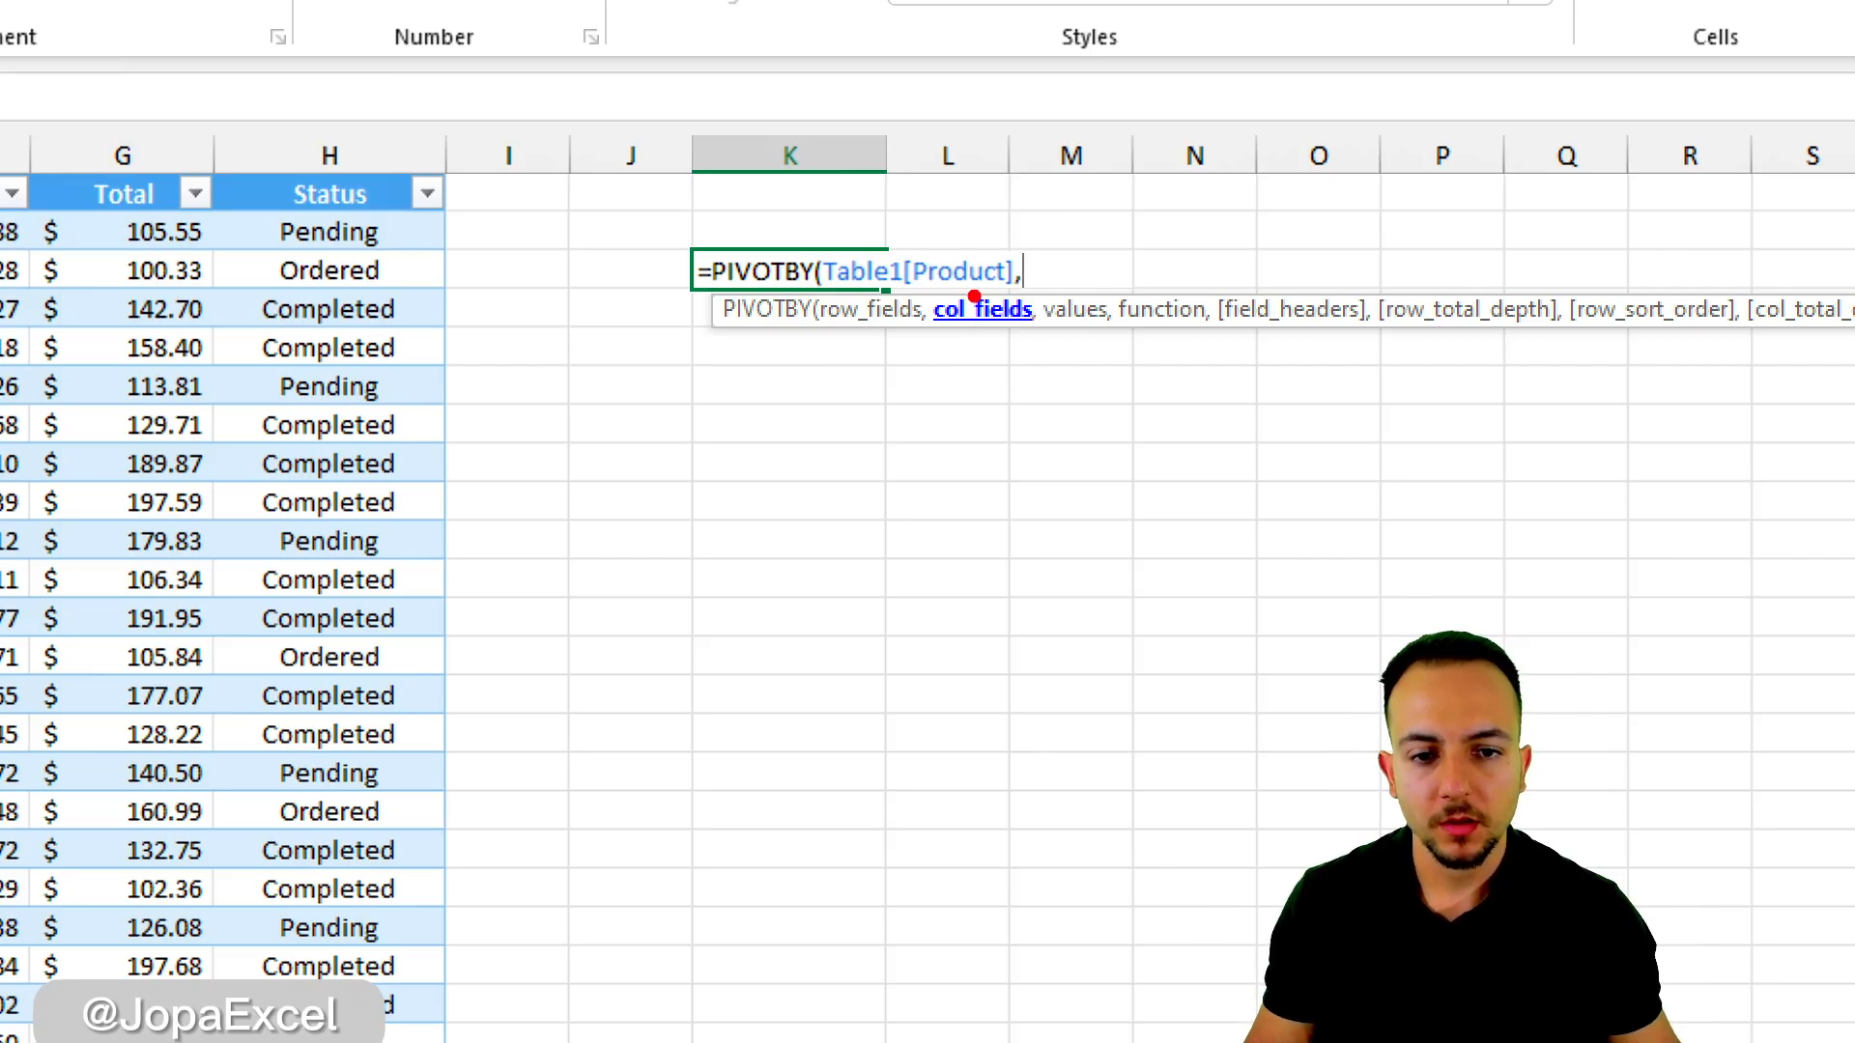
drag(964, 193, 903, 328)
drag(1092, 191, 1045, 333)
drag(1198, 211, 1177, 323)
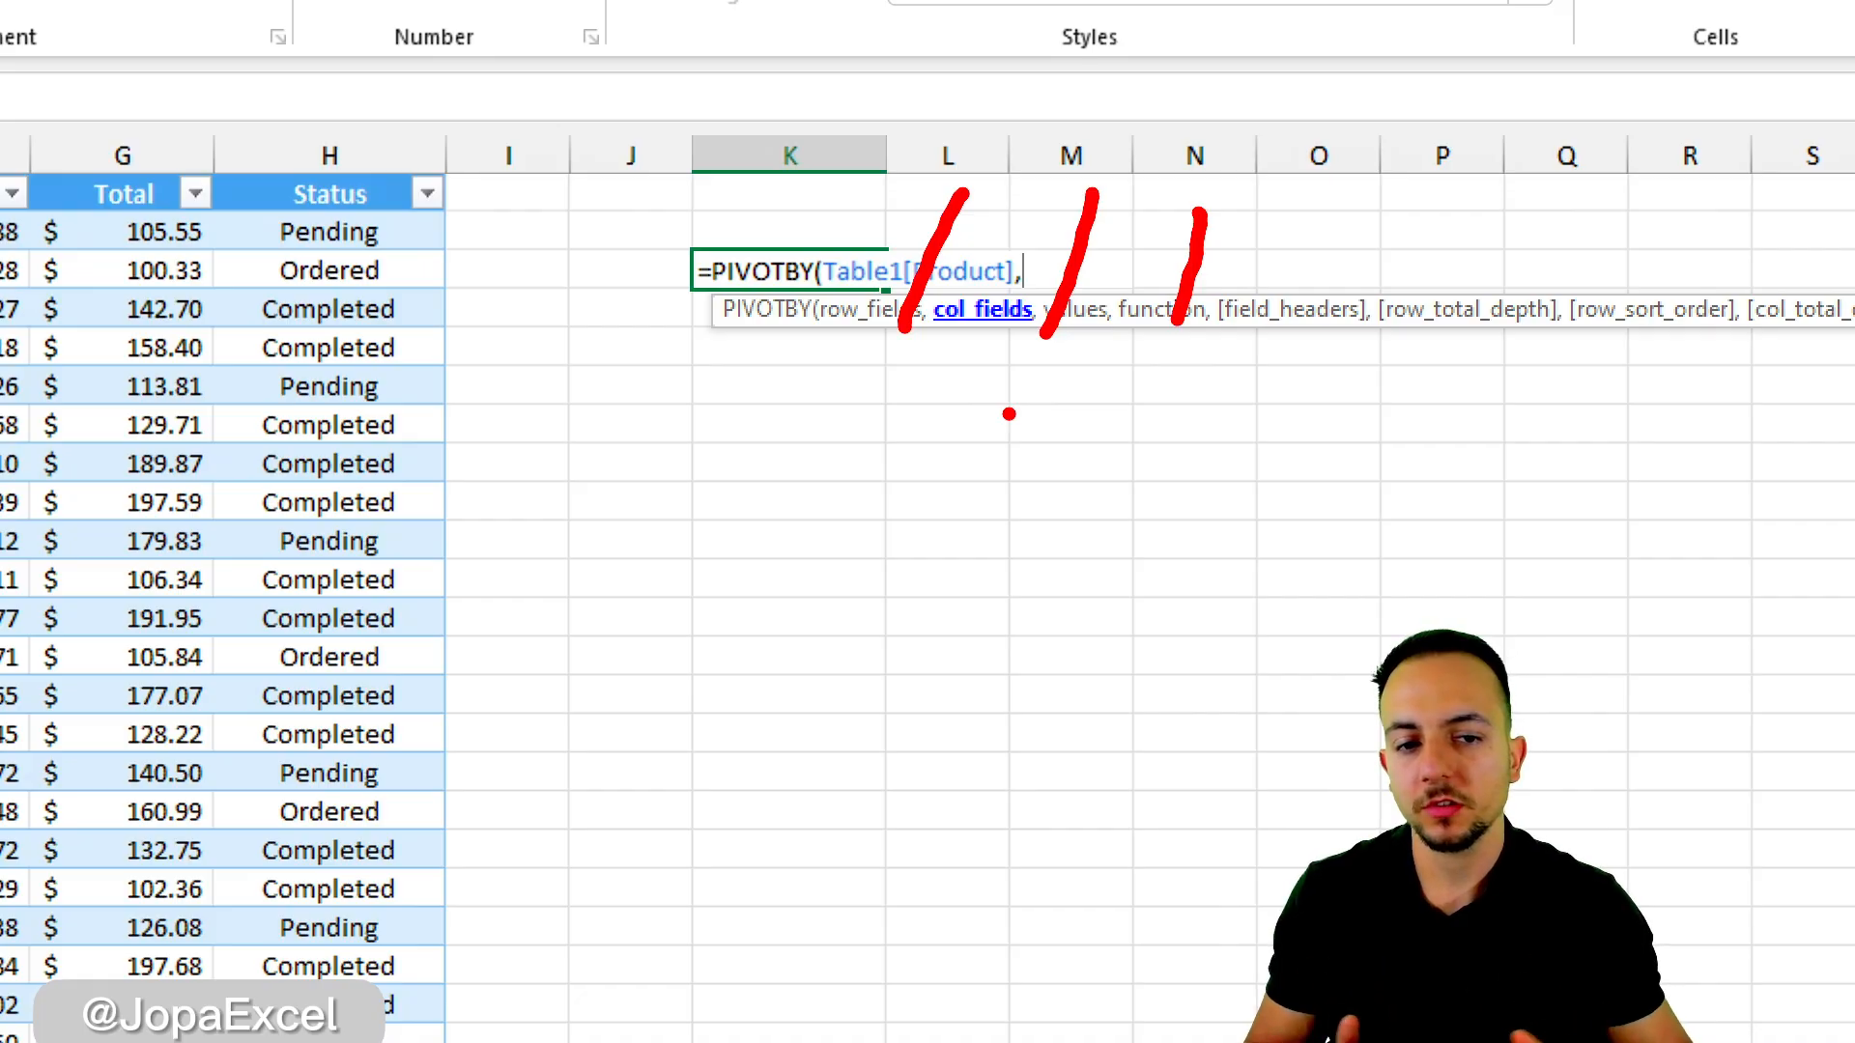
key(Escape)
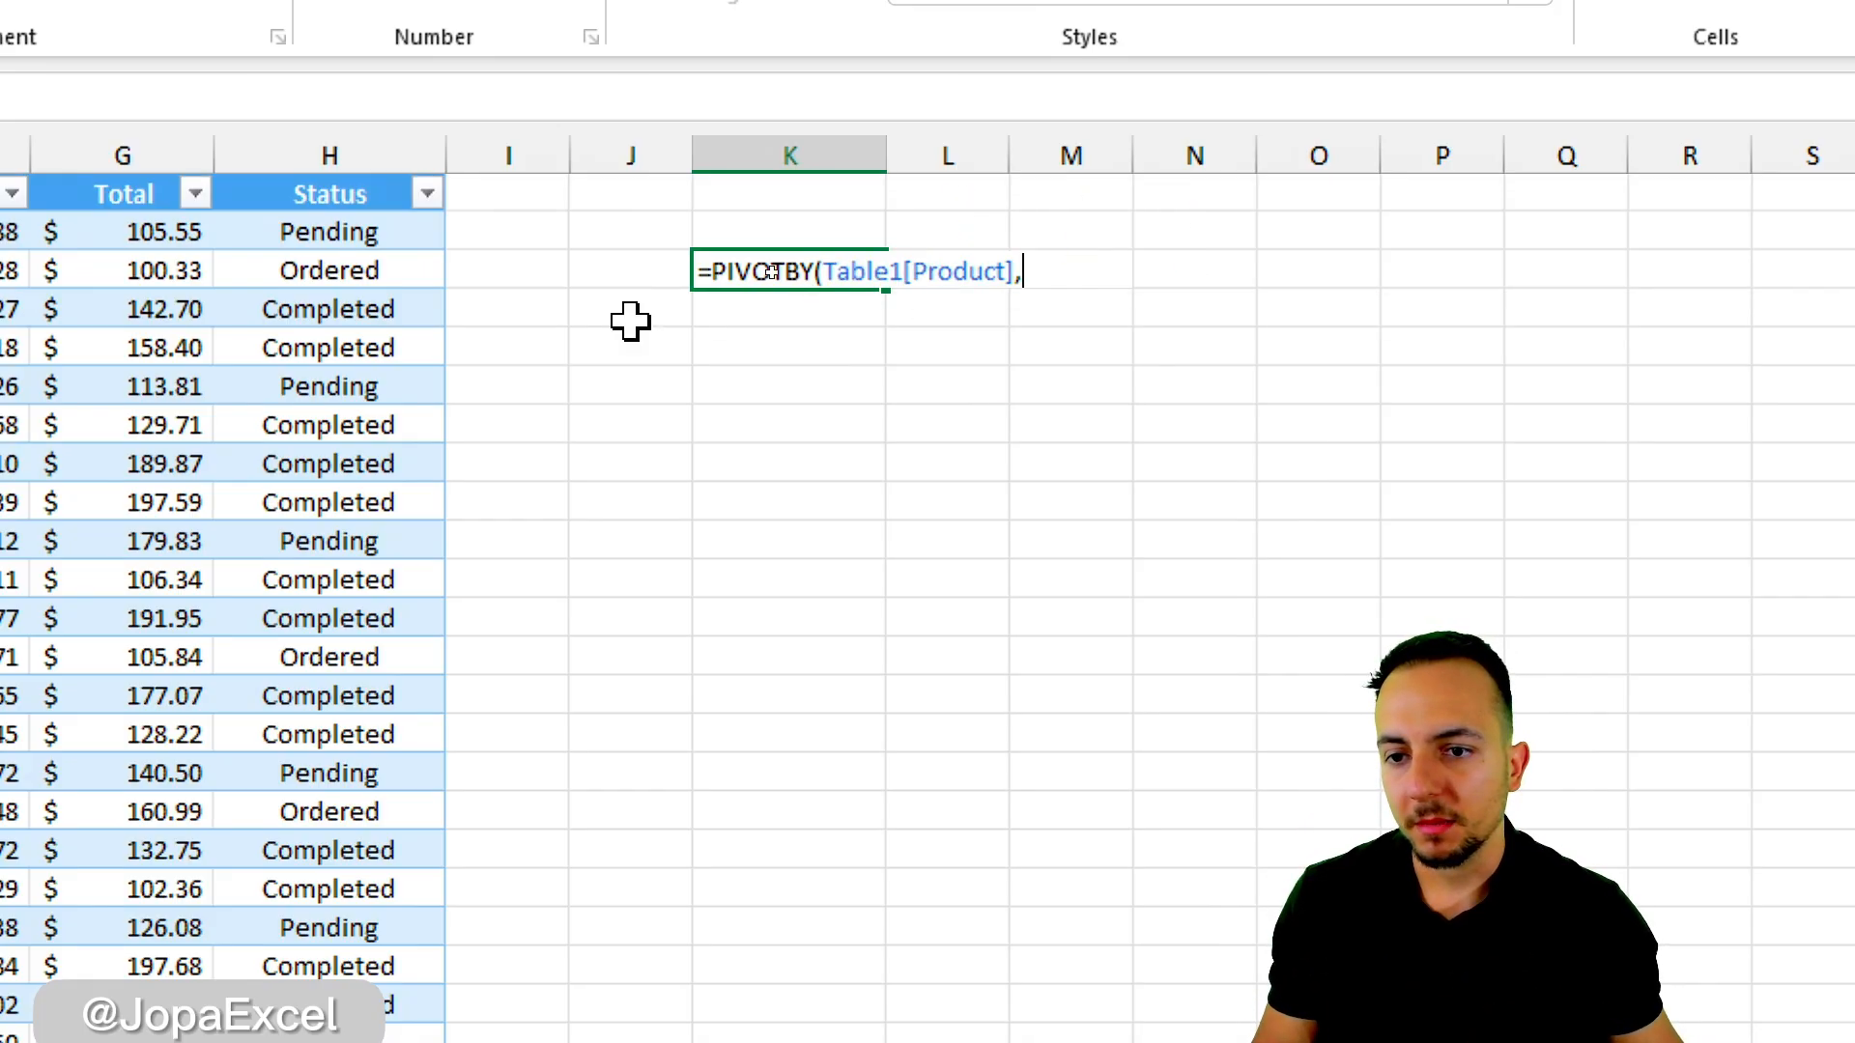
click(360, 169)
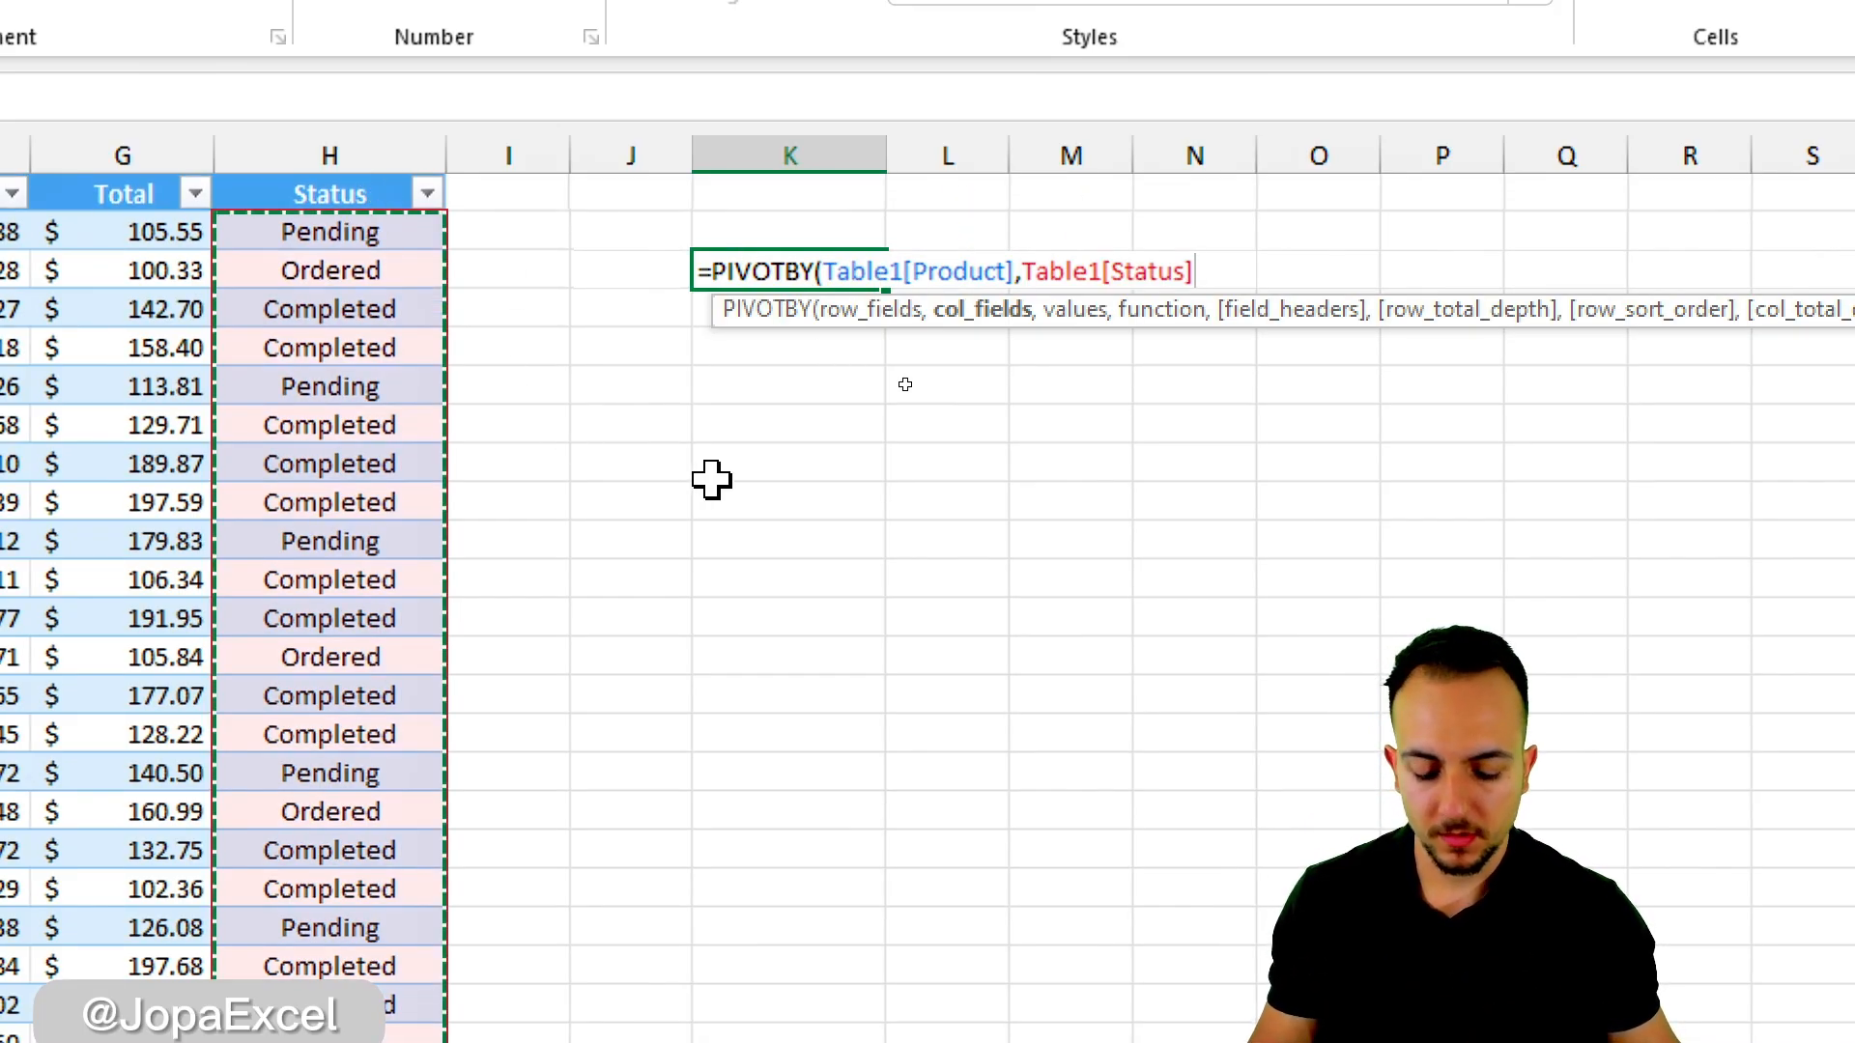
text(,)
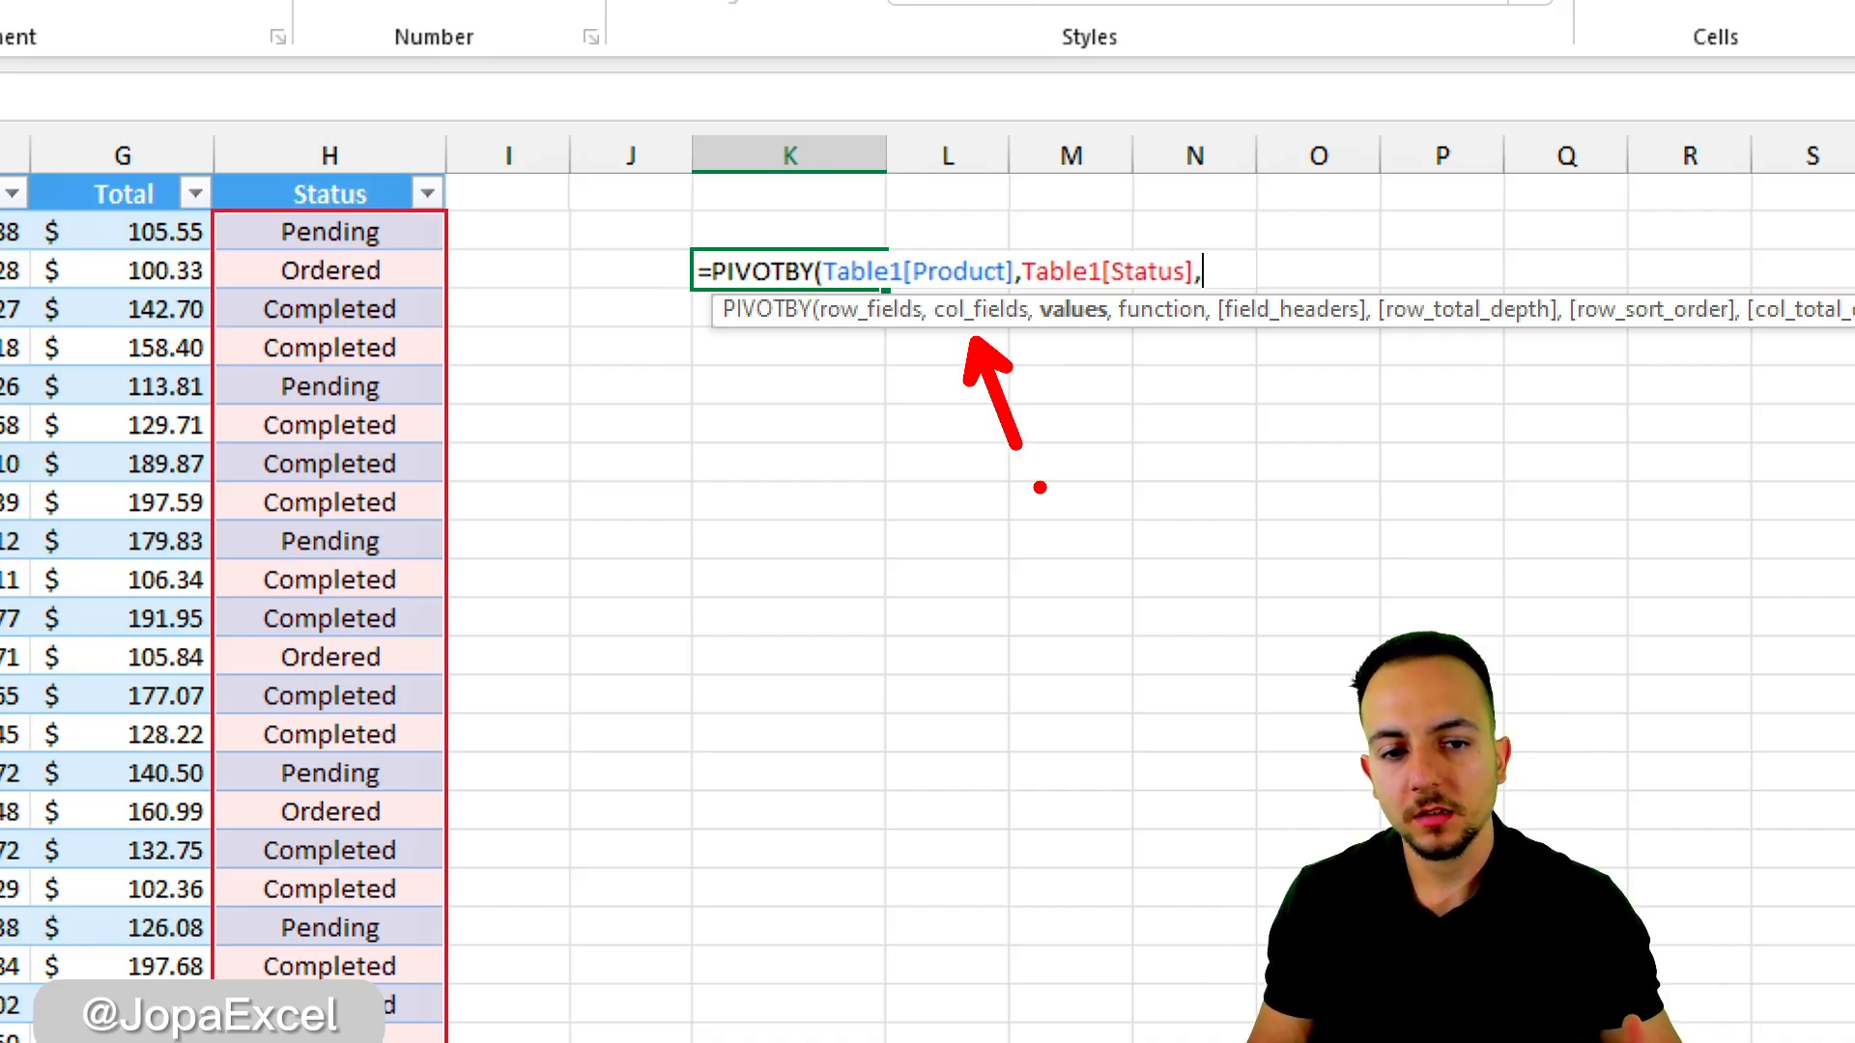
- Set the table's Total column as the values argument of the PIVOTBY formula
drag(958, 220, 903, 301)
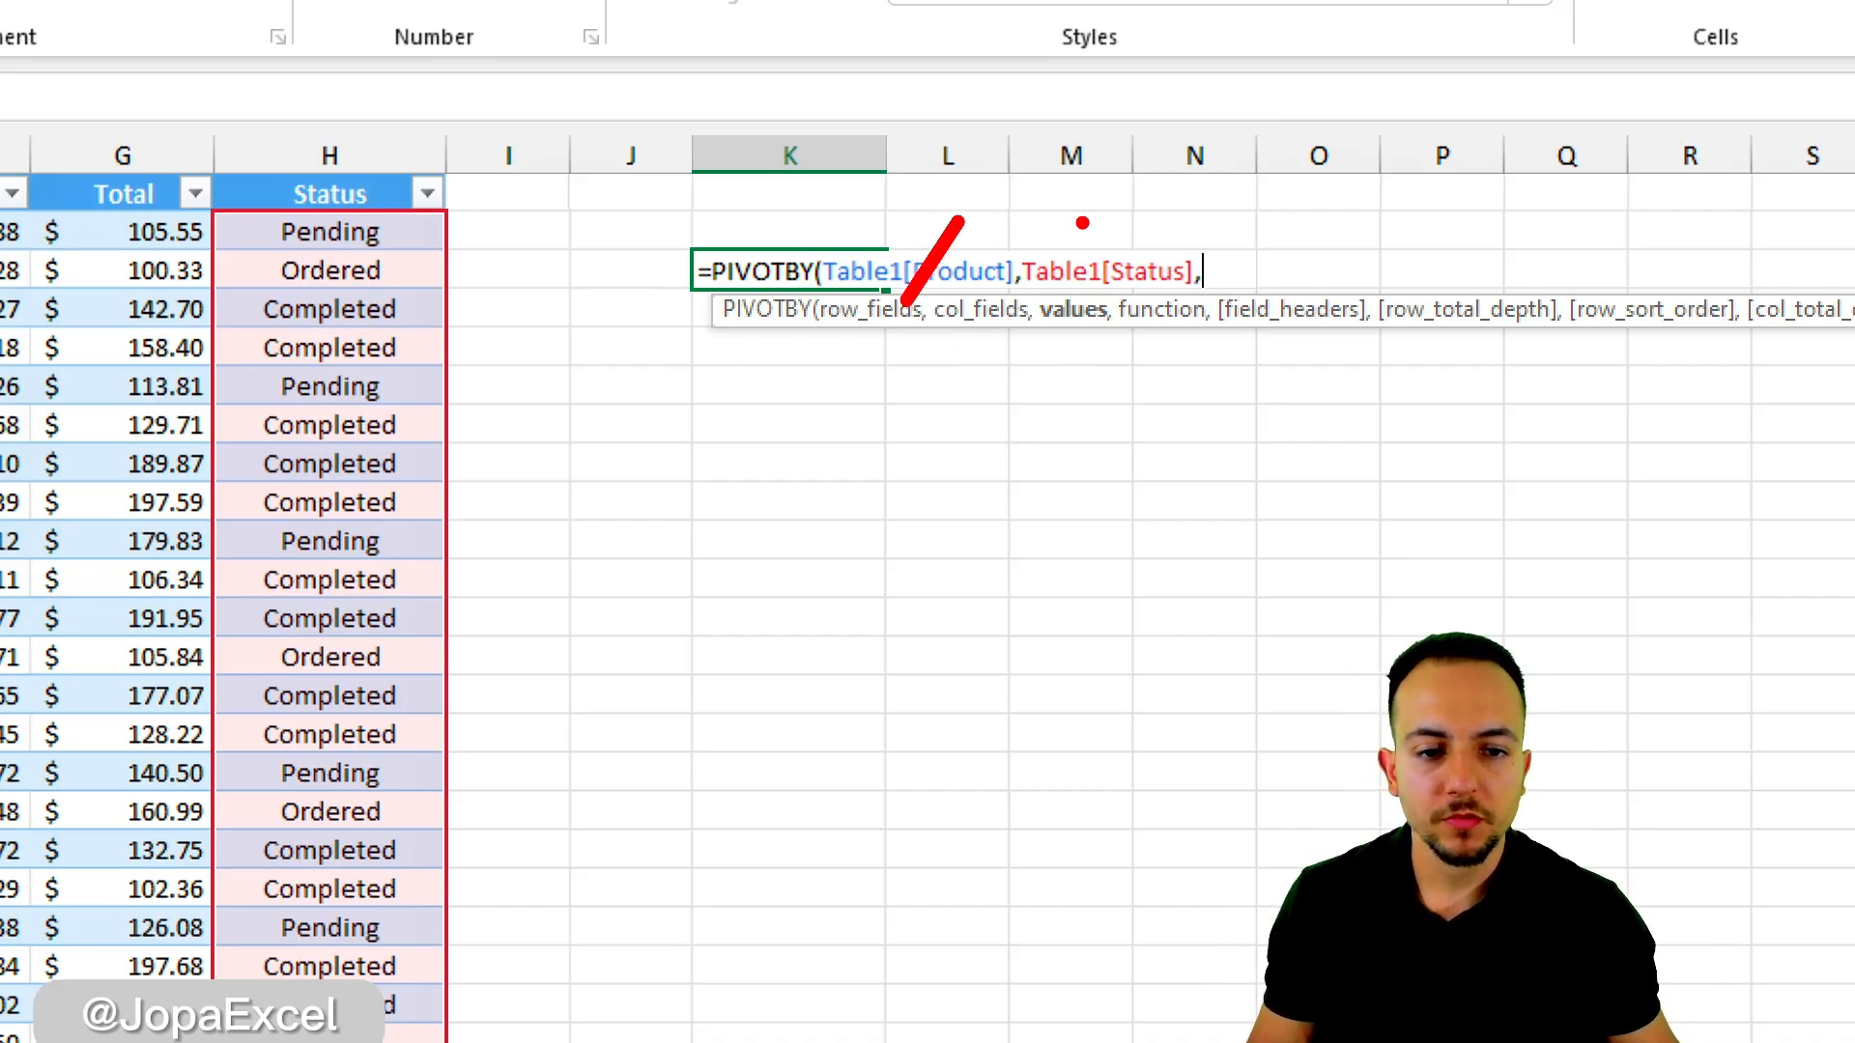
drag(1093, 214, 1063, 291)
drag(1215, 224, 1194, 307)
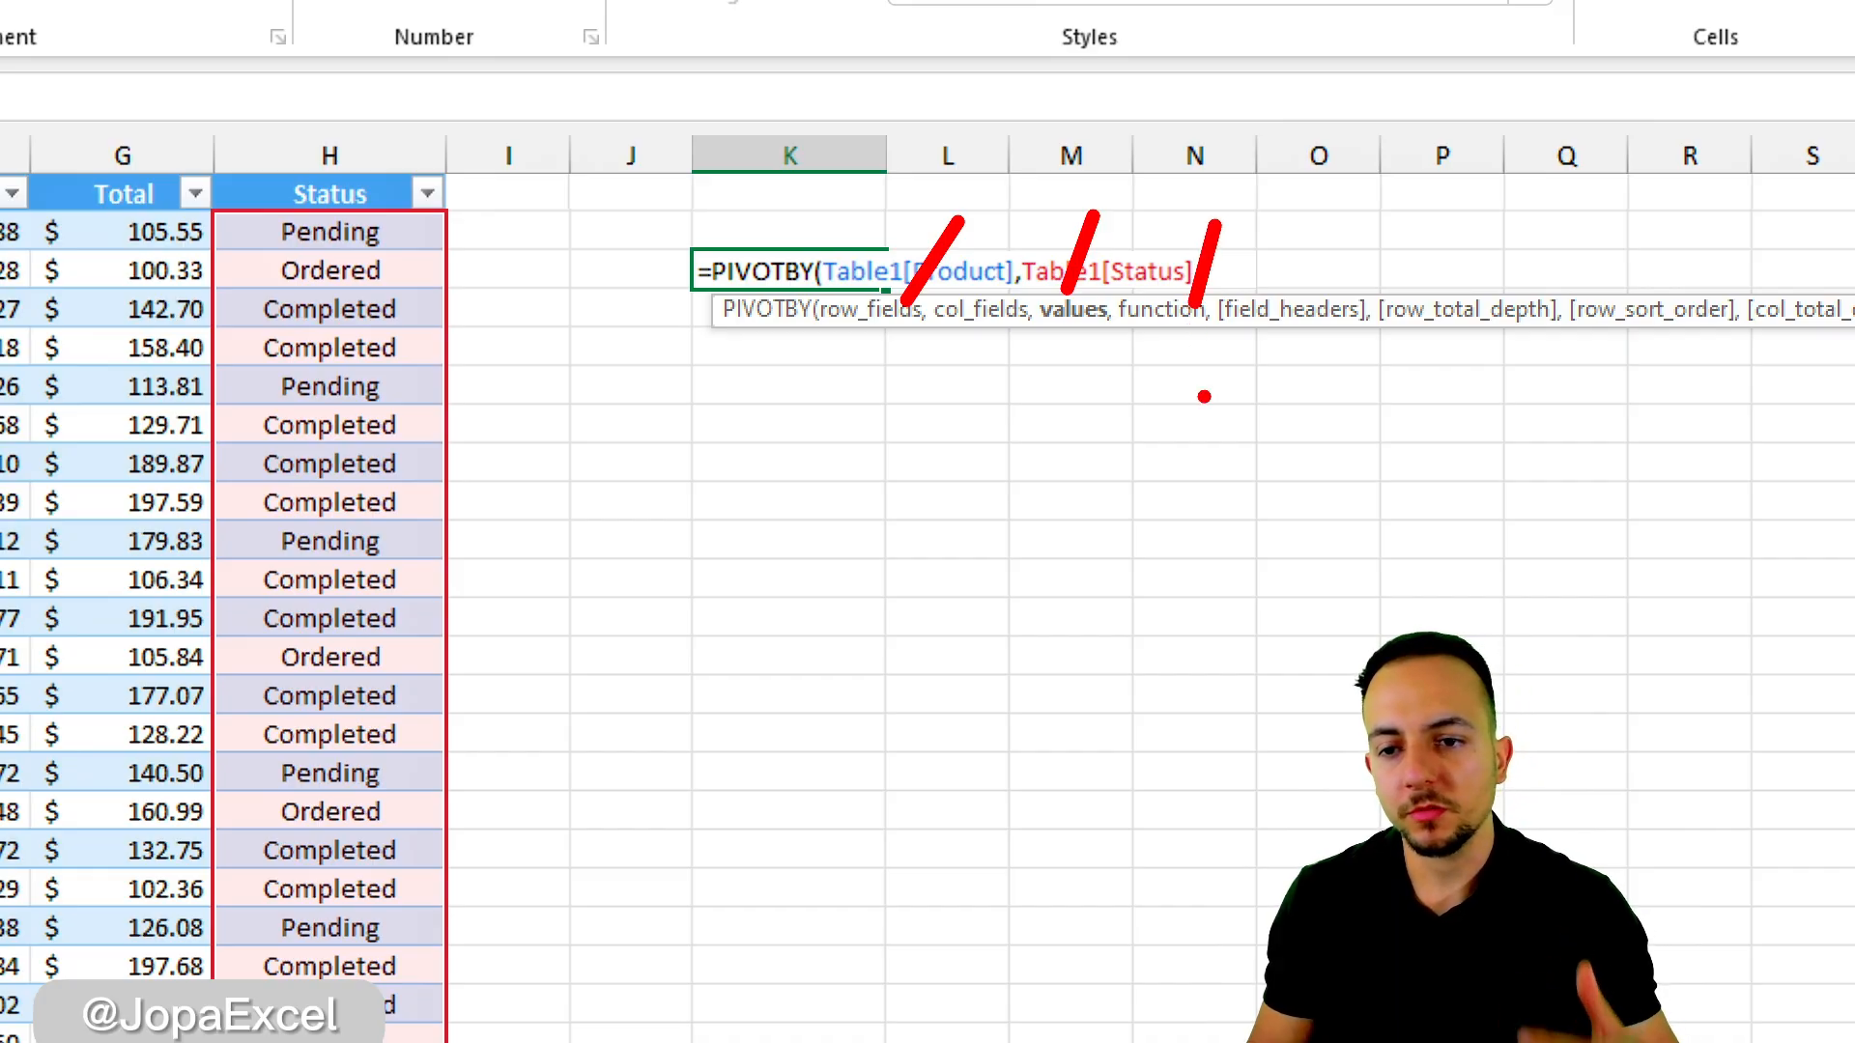
key(Escape)
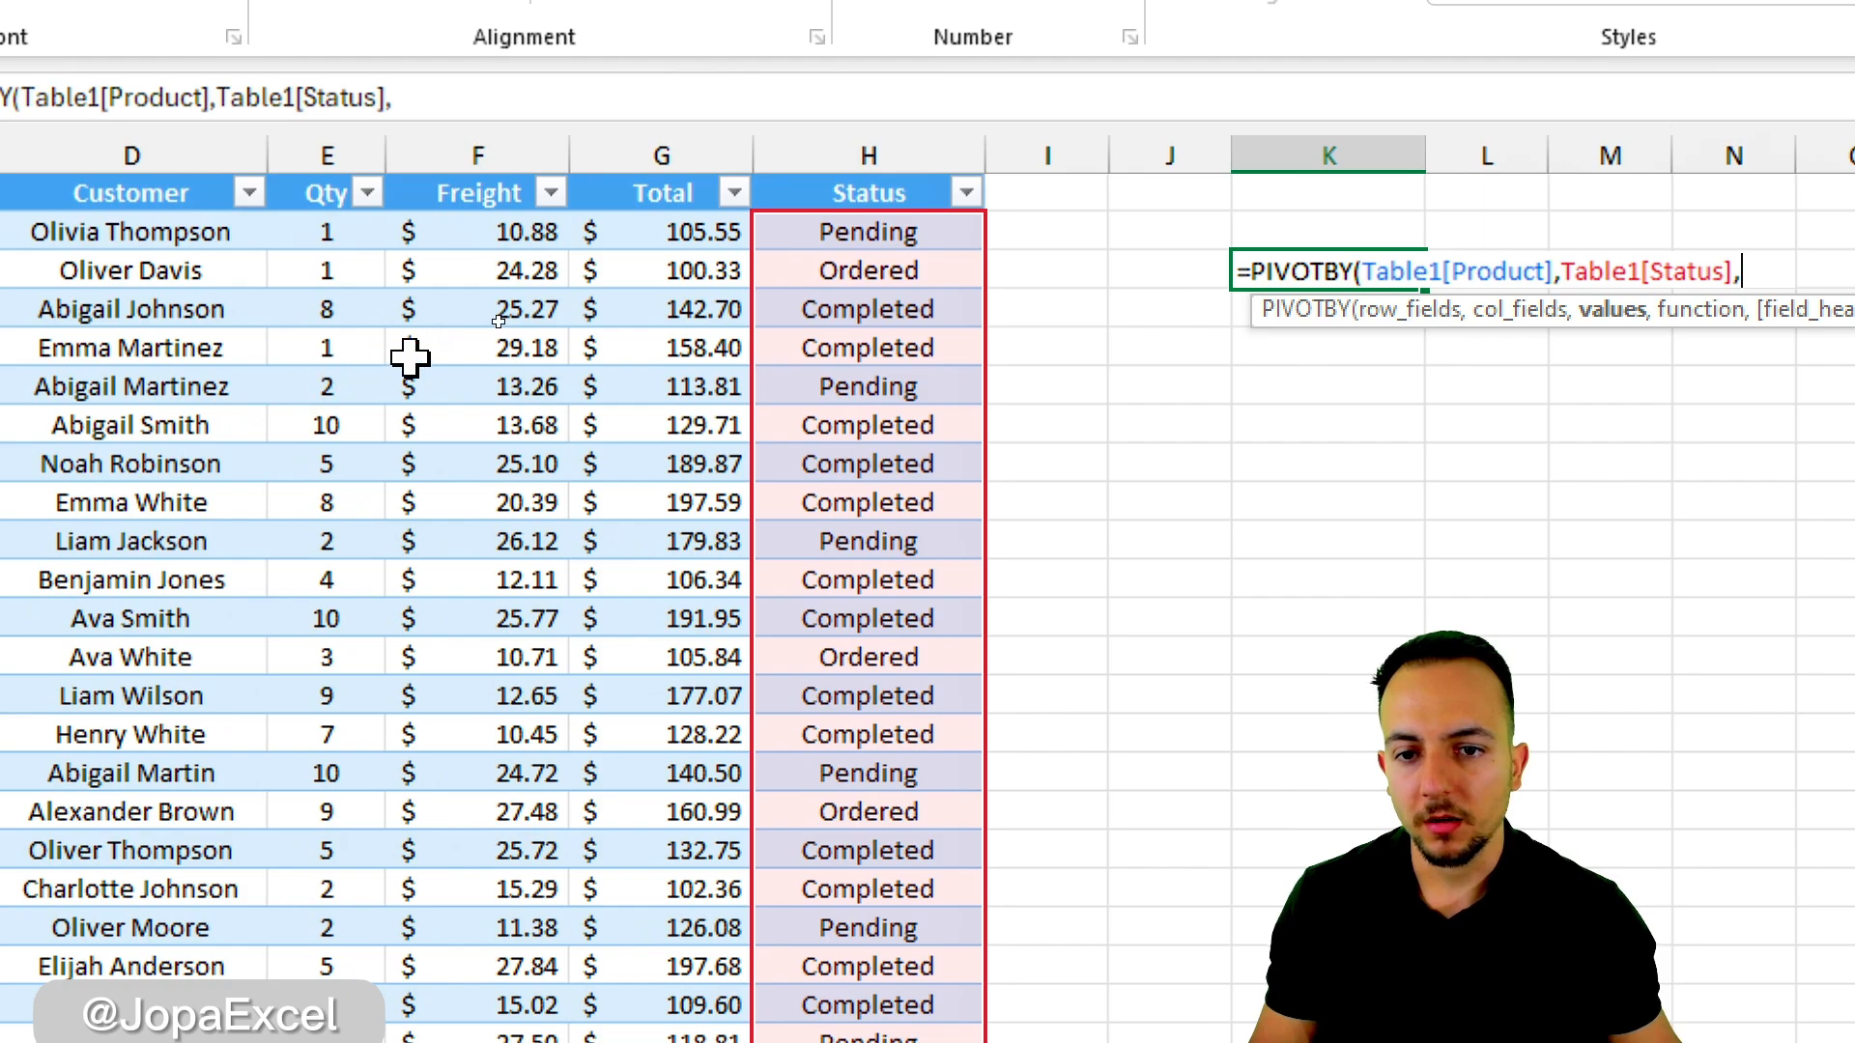
click(696, 179)
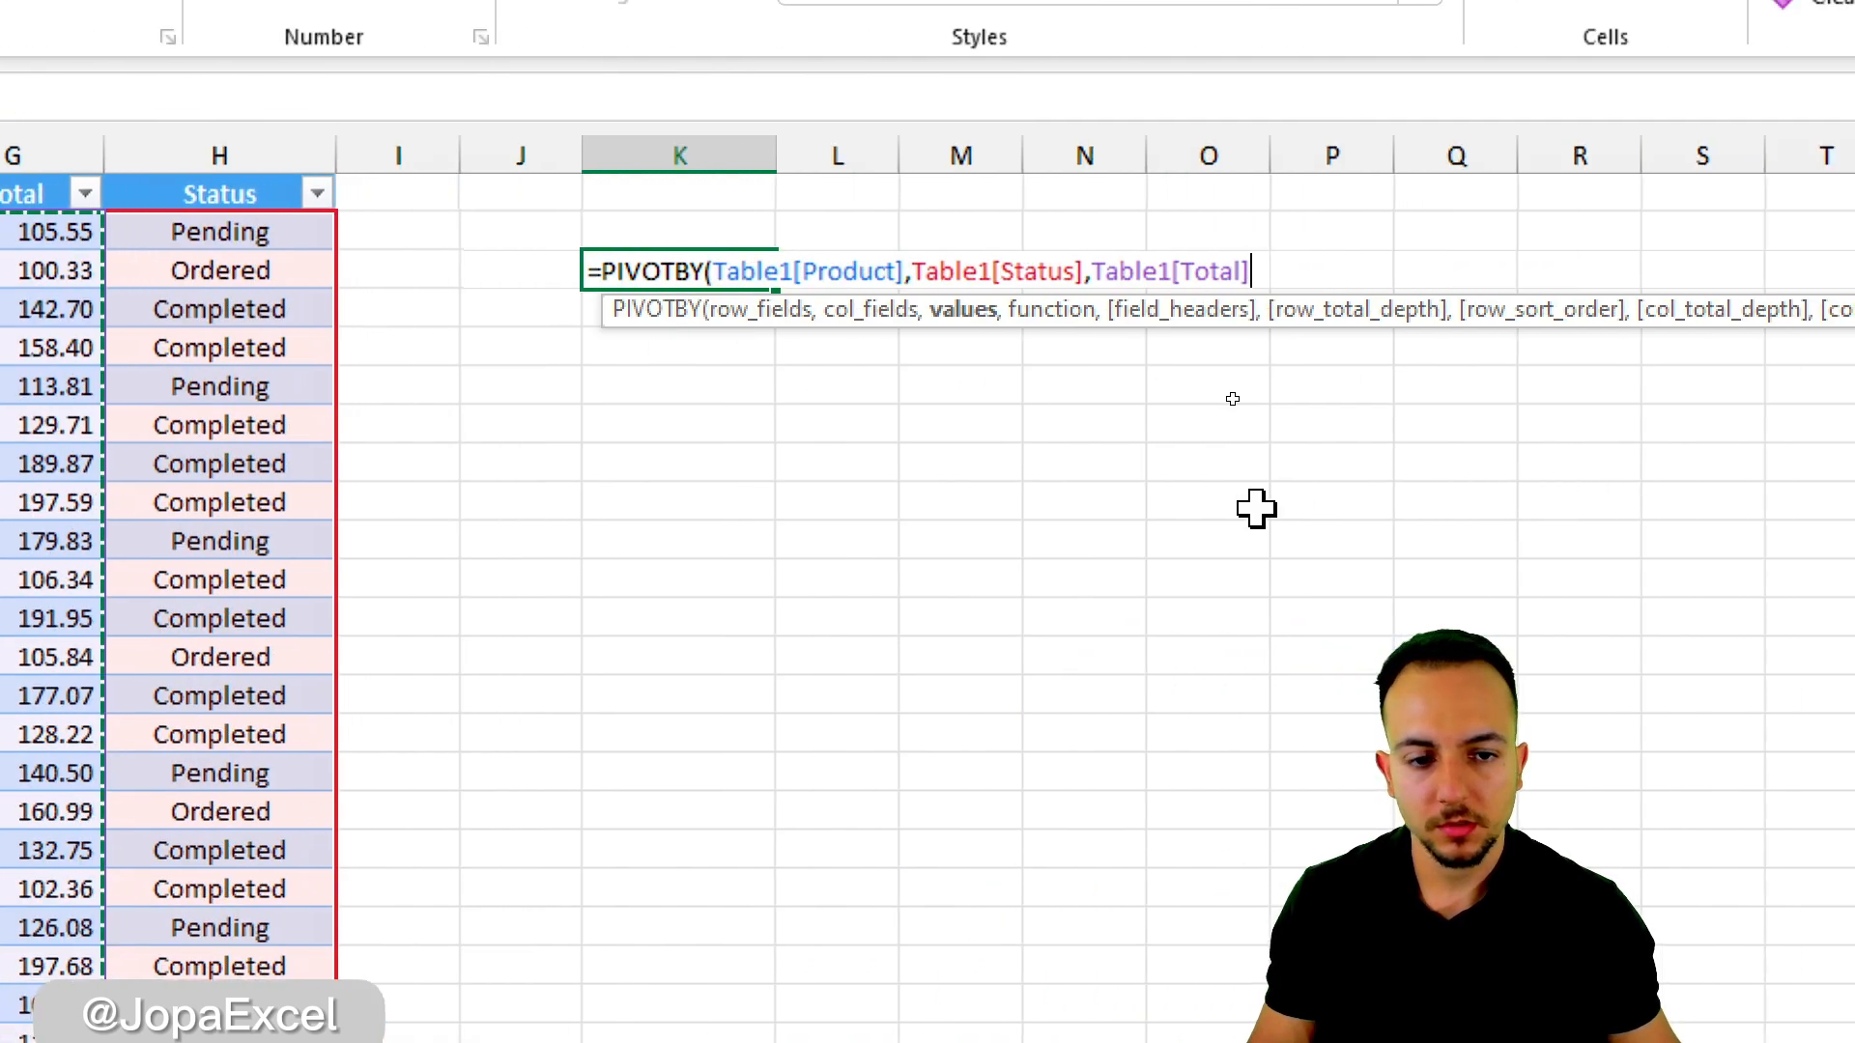
text(,)
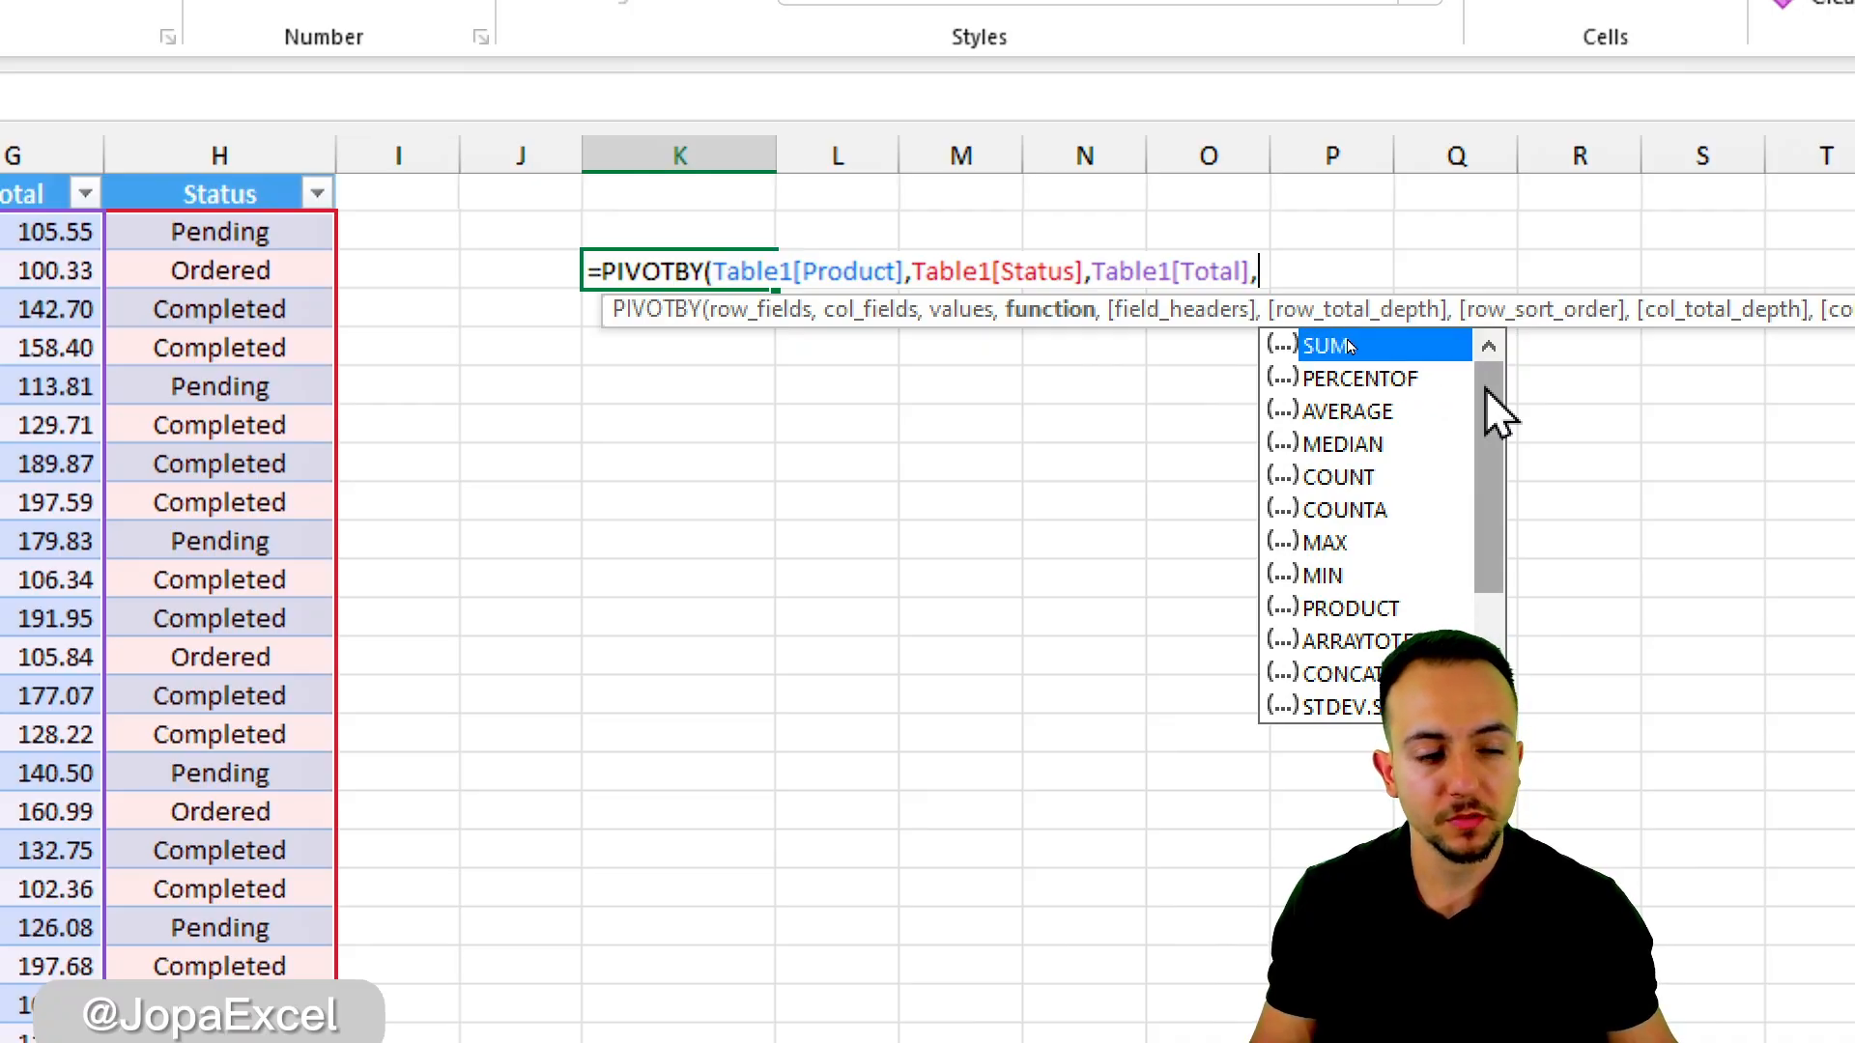
- Choose SUM as the aggregation function and complete the PIVOTBY formula in K3
click(1354, 413)
click(1363, 475)
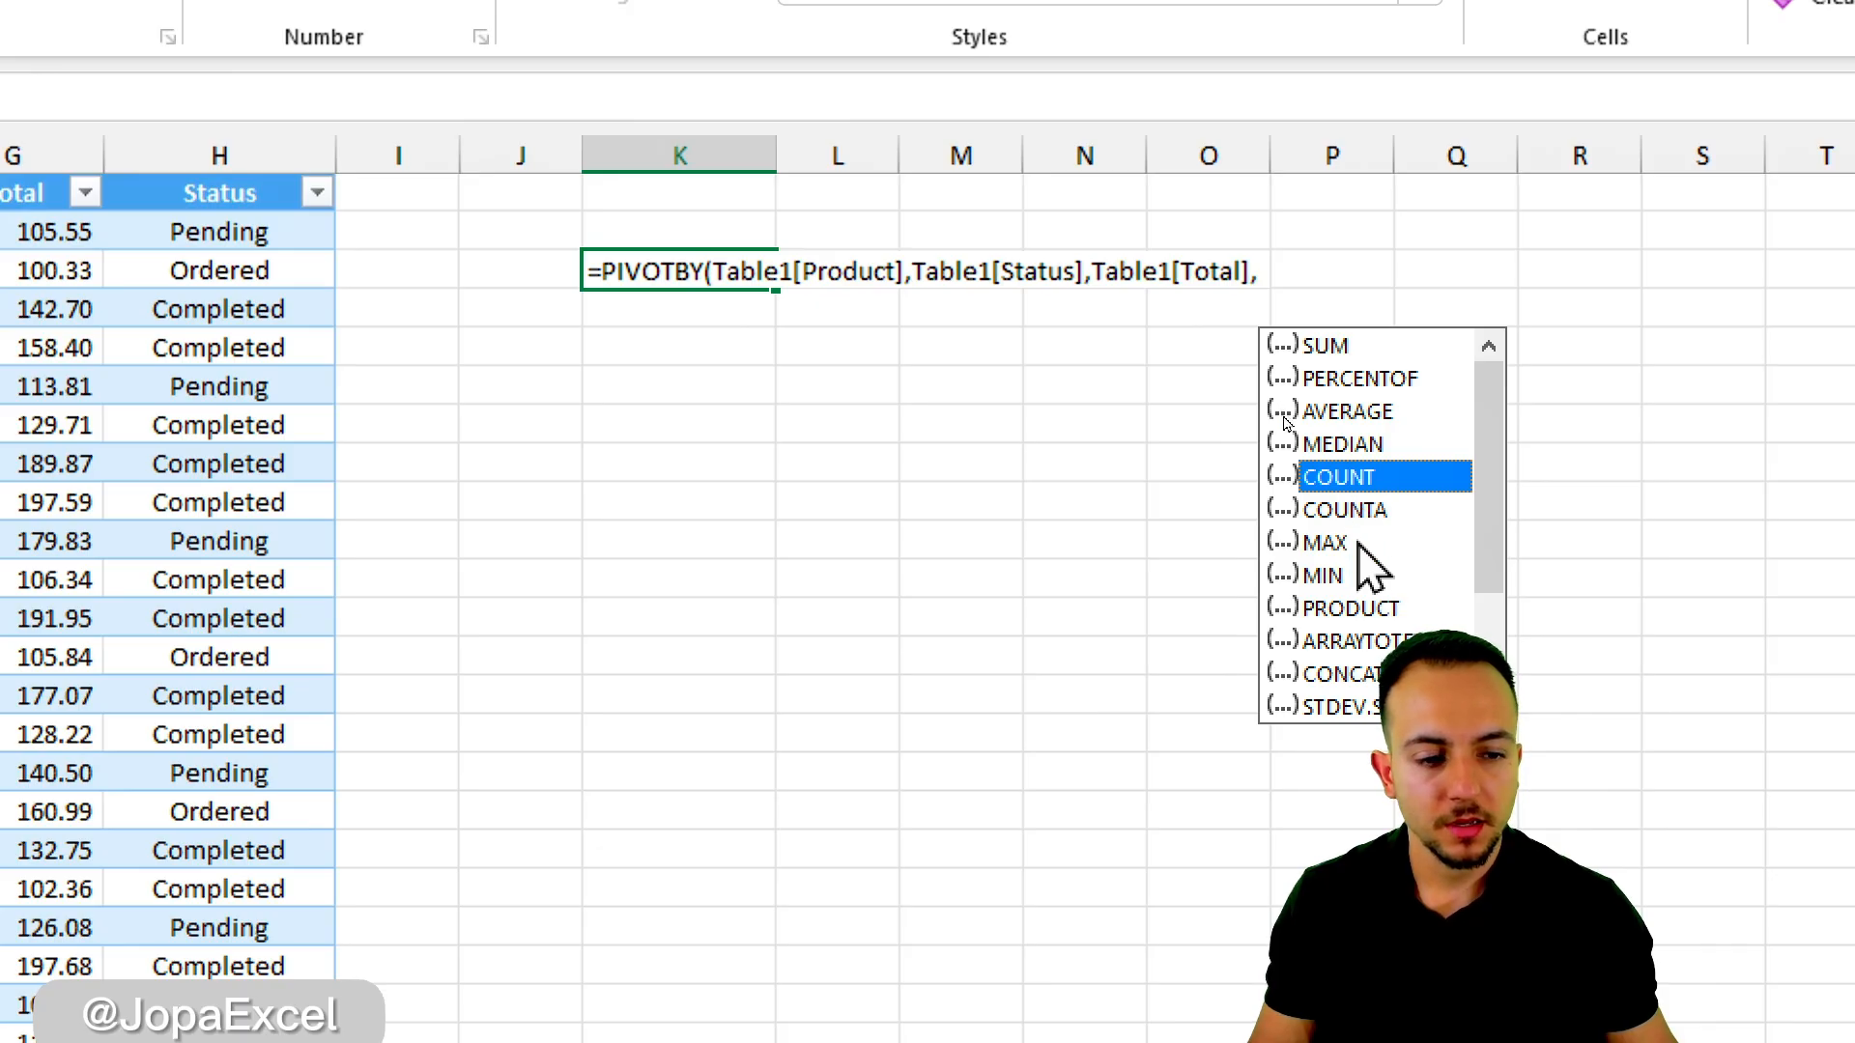
click(1365, 546)
click(1376, 574)
click(1400, 603)
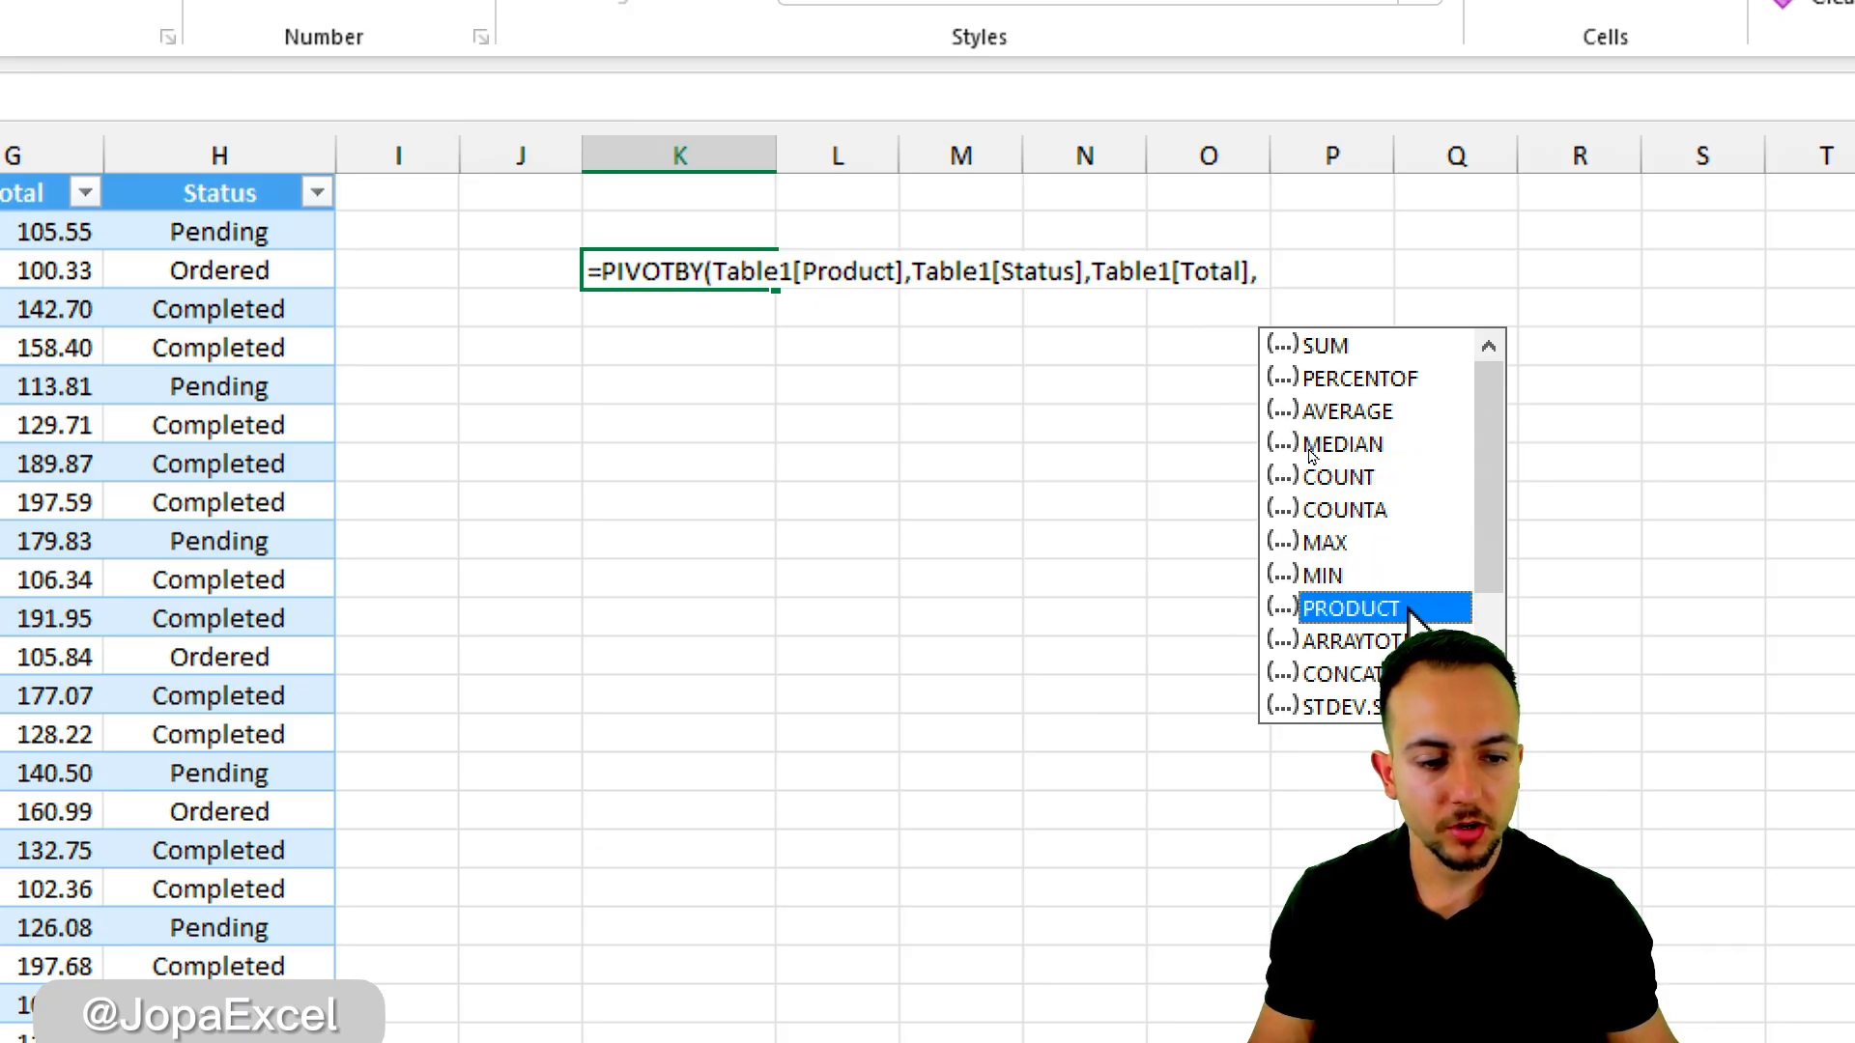
double_click(1346, 345)
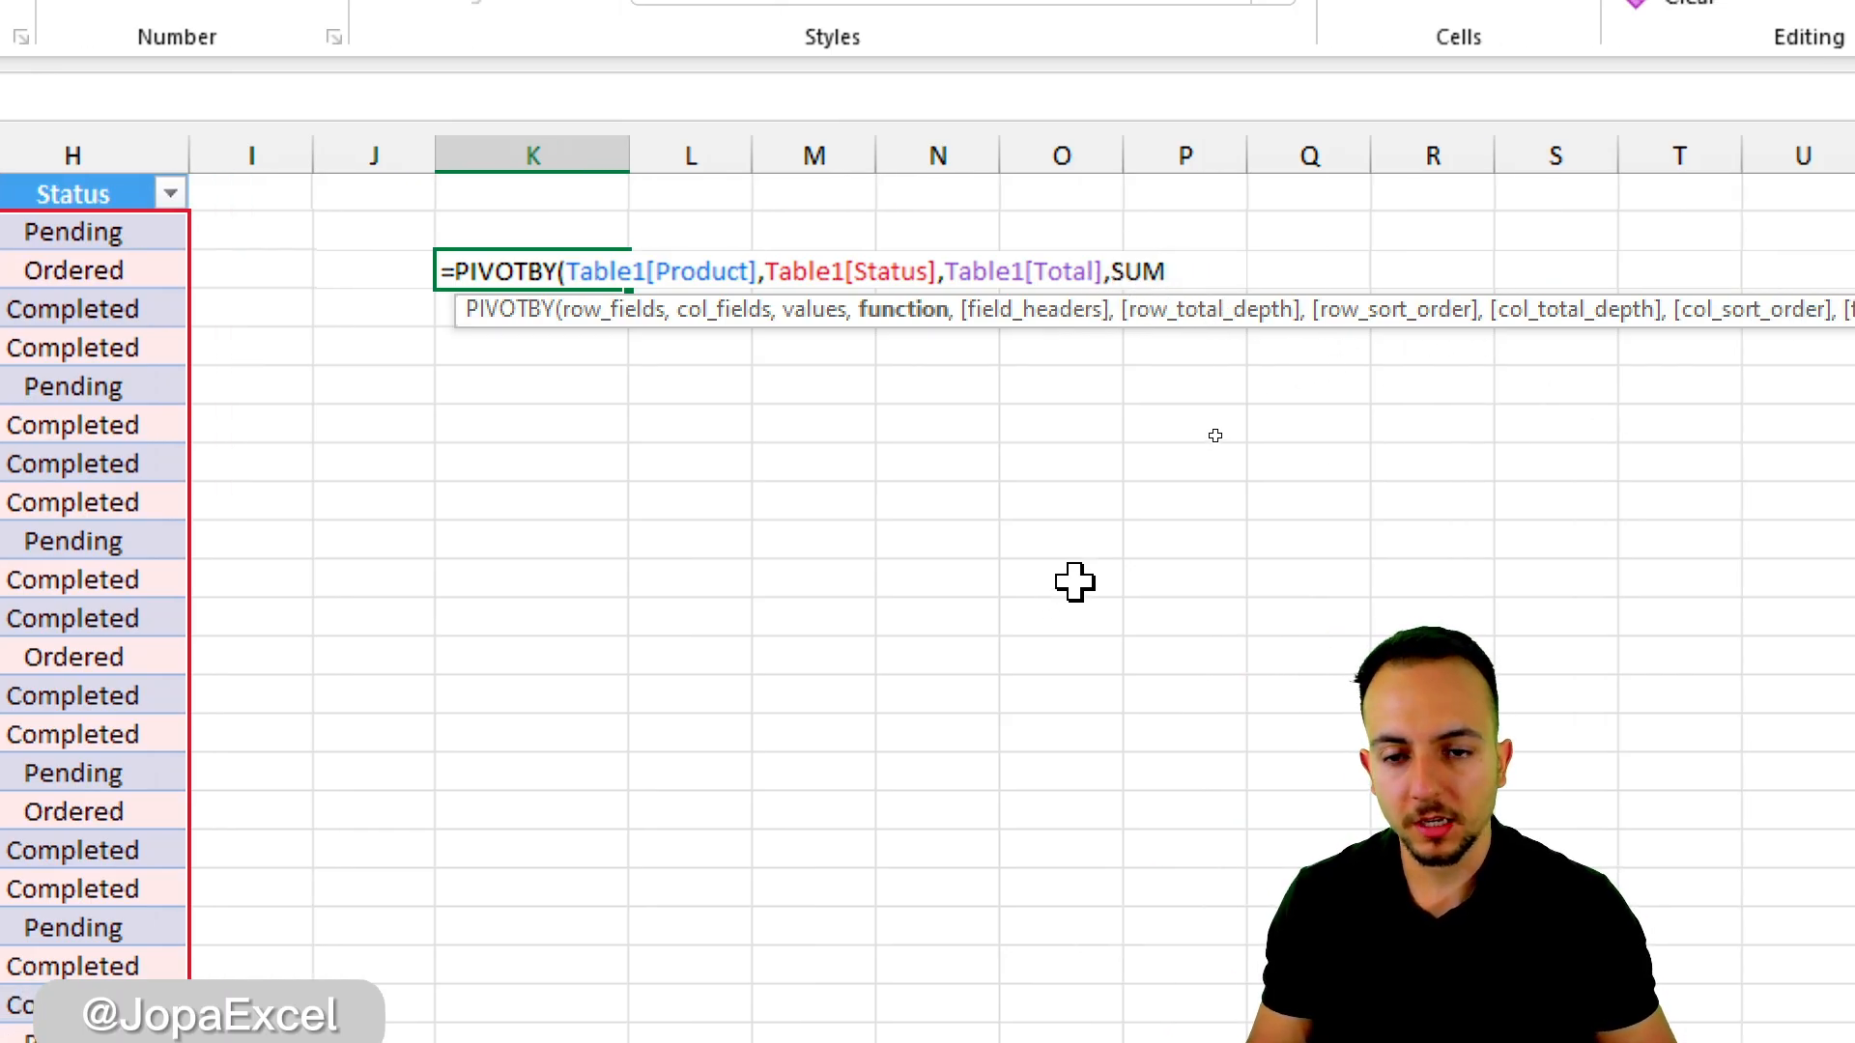
key(Return)
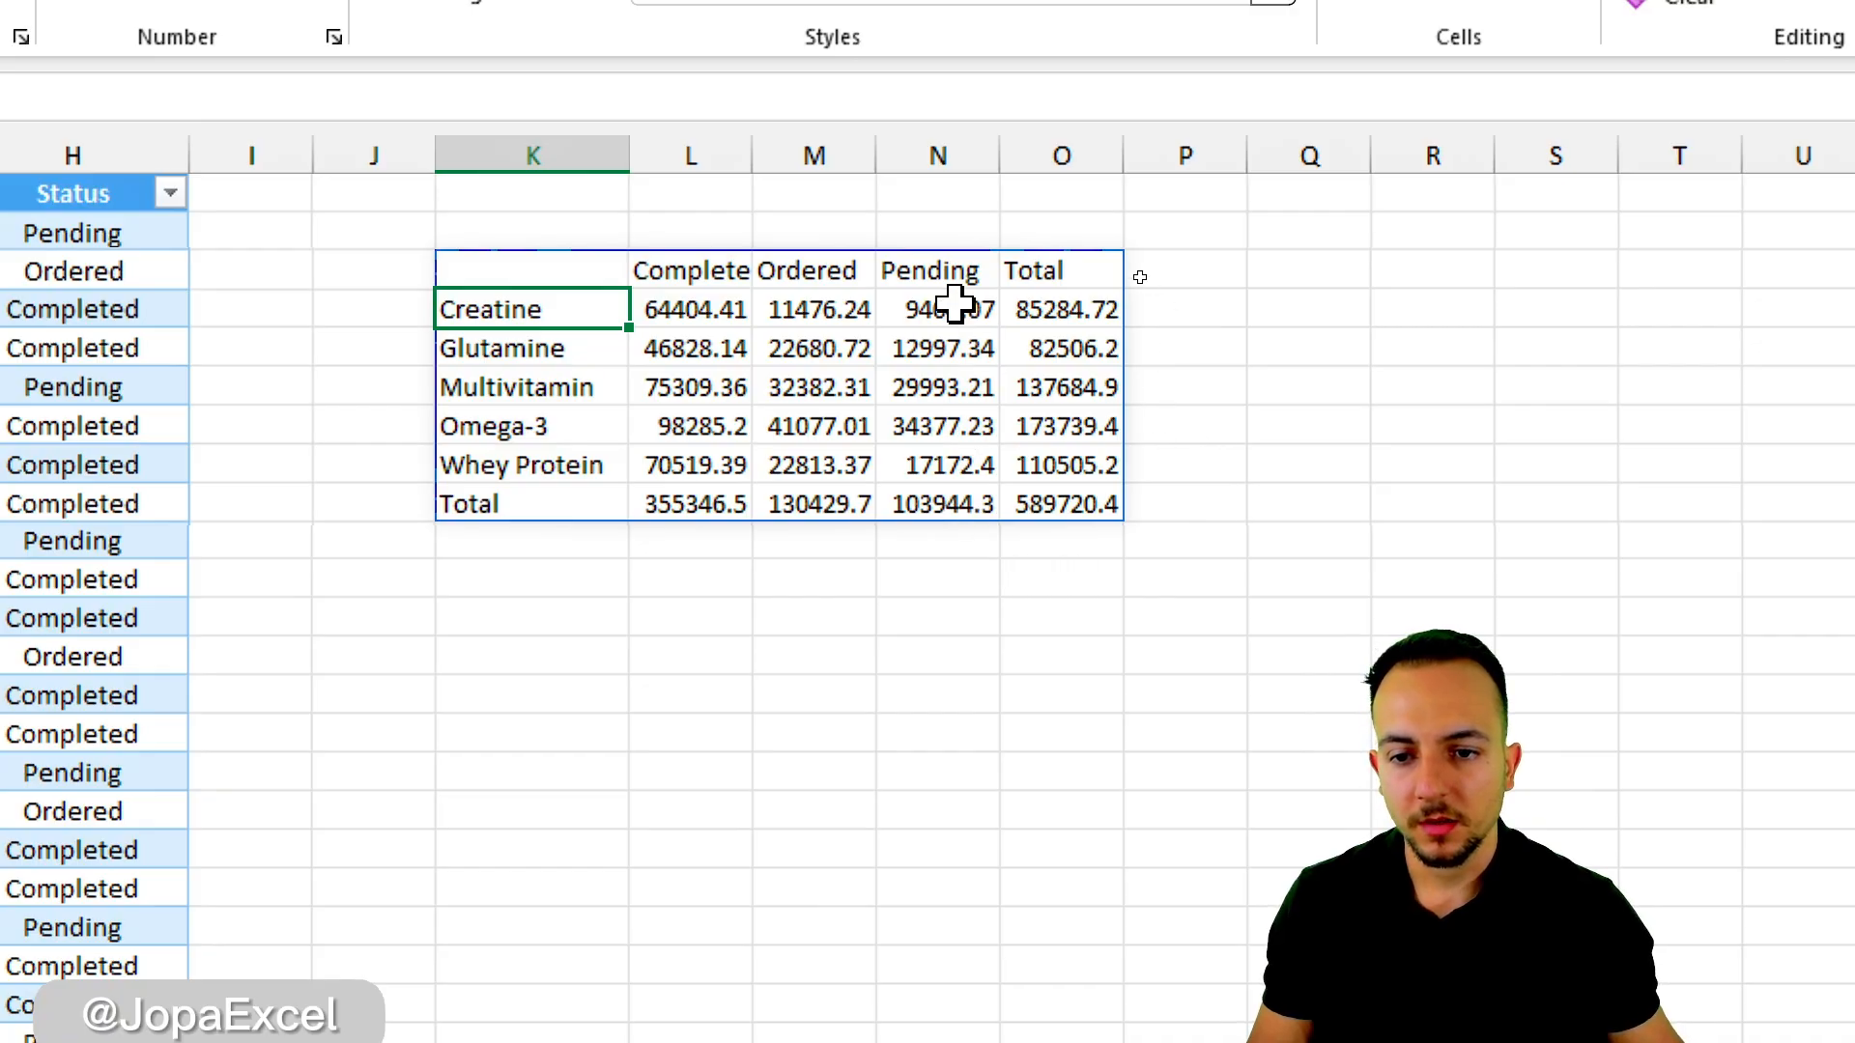
- Examine the summary in K3, going over its status columns and product rows
click(567, 273)
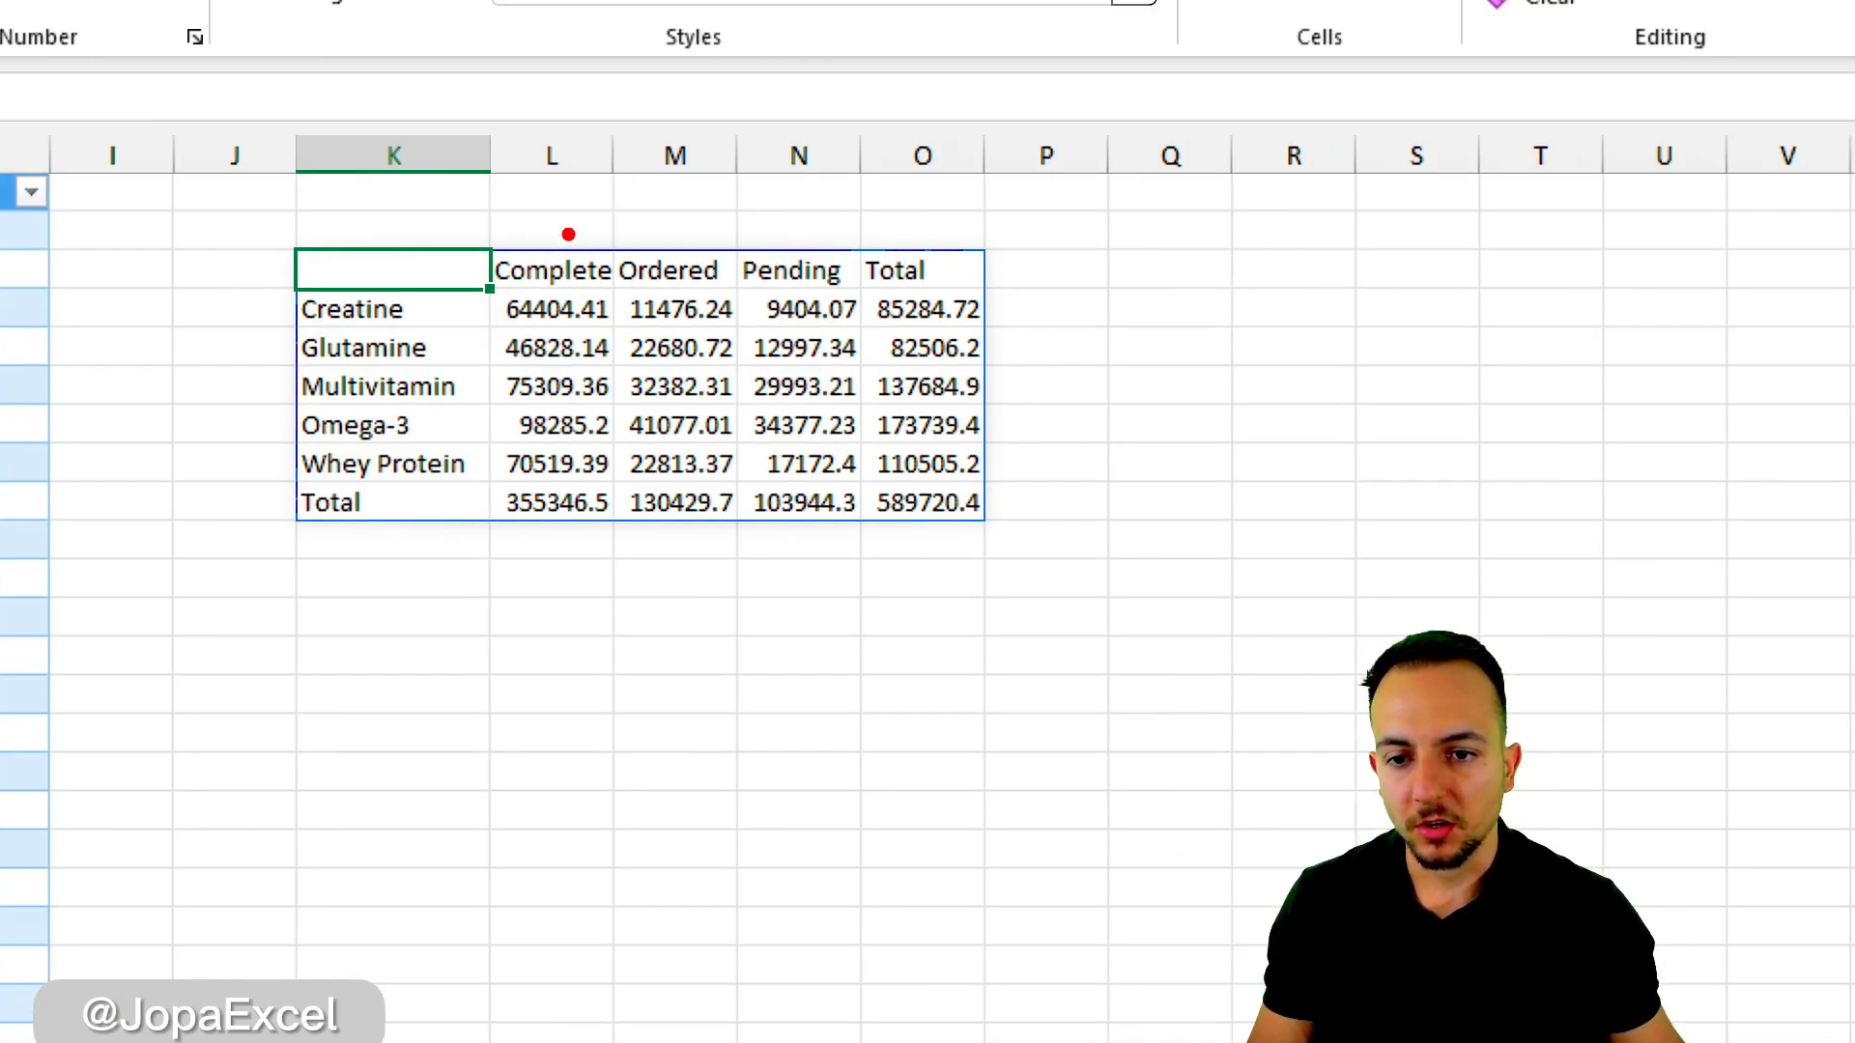
drag(587, 215, 510, 304)
drag(723, 215, 661, 305)
drag(821, 238, 780, 307)
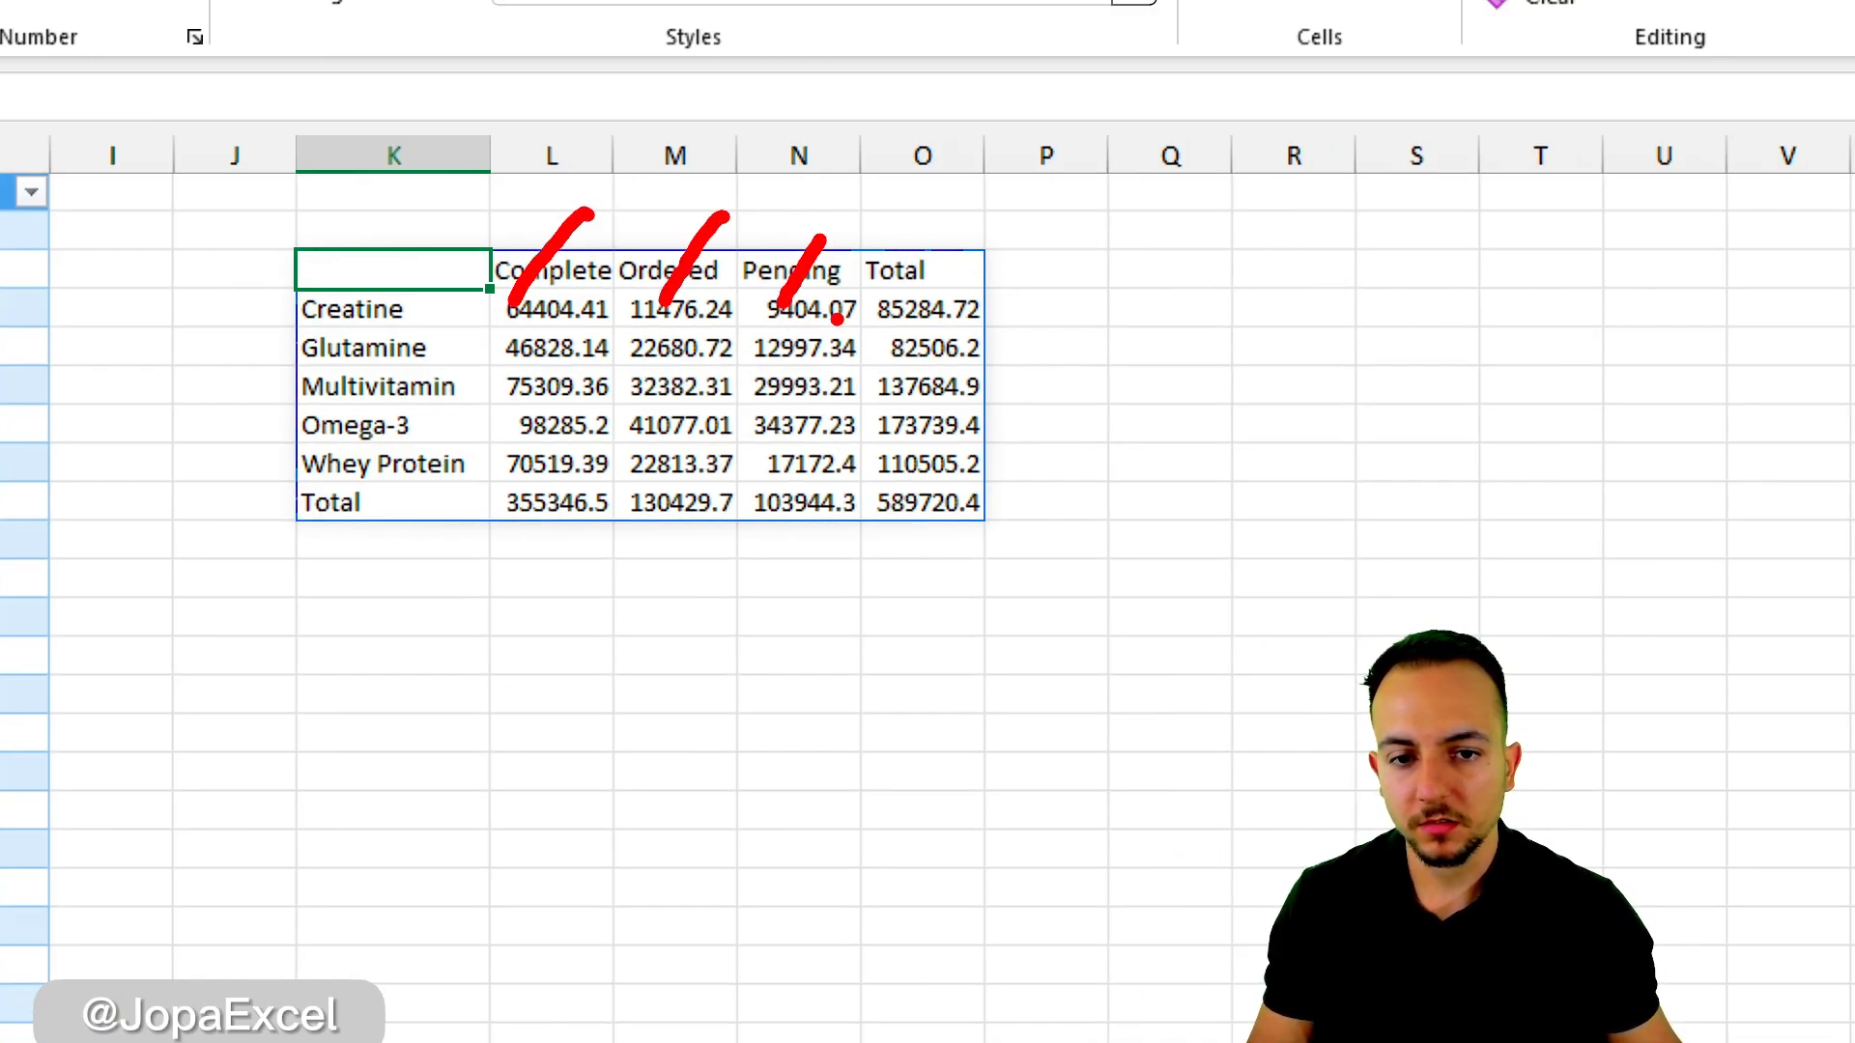
drag(248, 288, 262, 450)
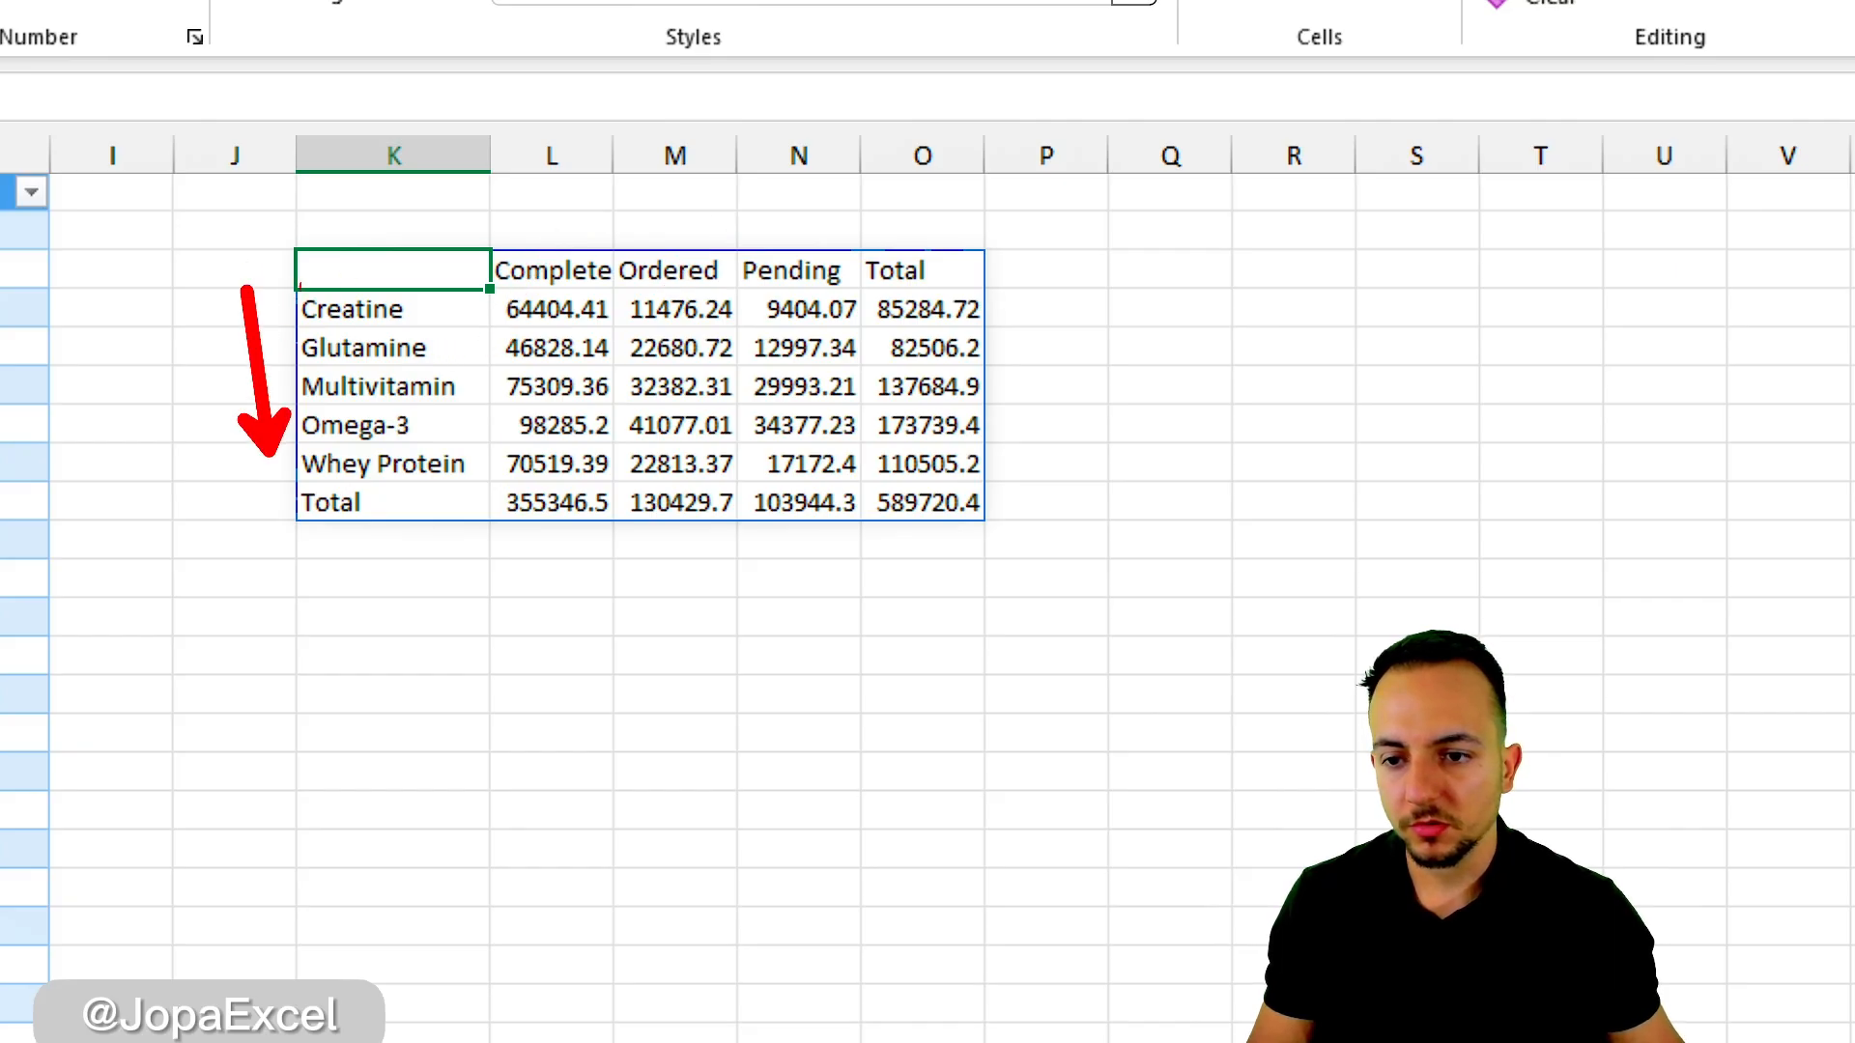
drag(398, 307, 452, 306)
mouse_move(415, 348)
mouse_down()
mouse_move(466, 348)
mouse_move(467, 398)
mouse_up()
drag(413, 450, 490, 451)
key(Escape)
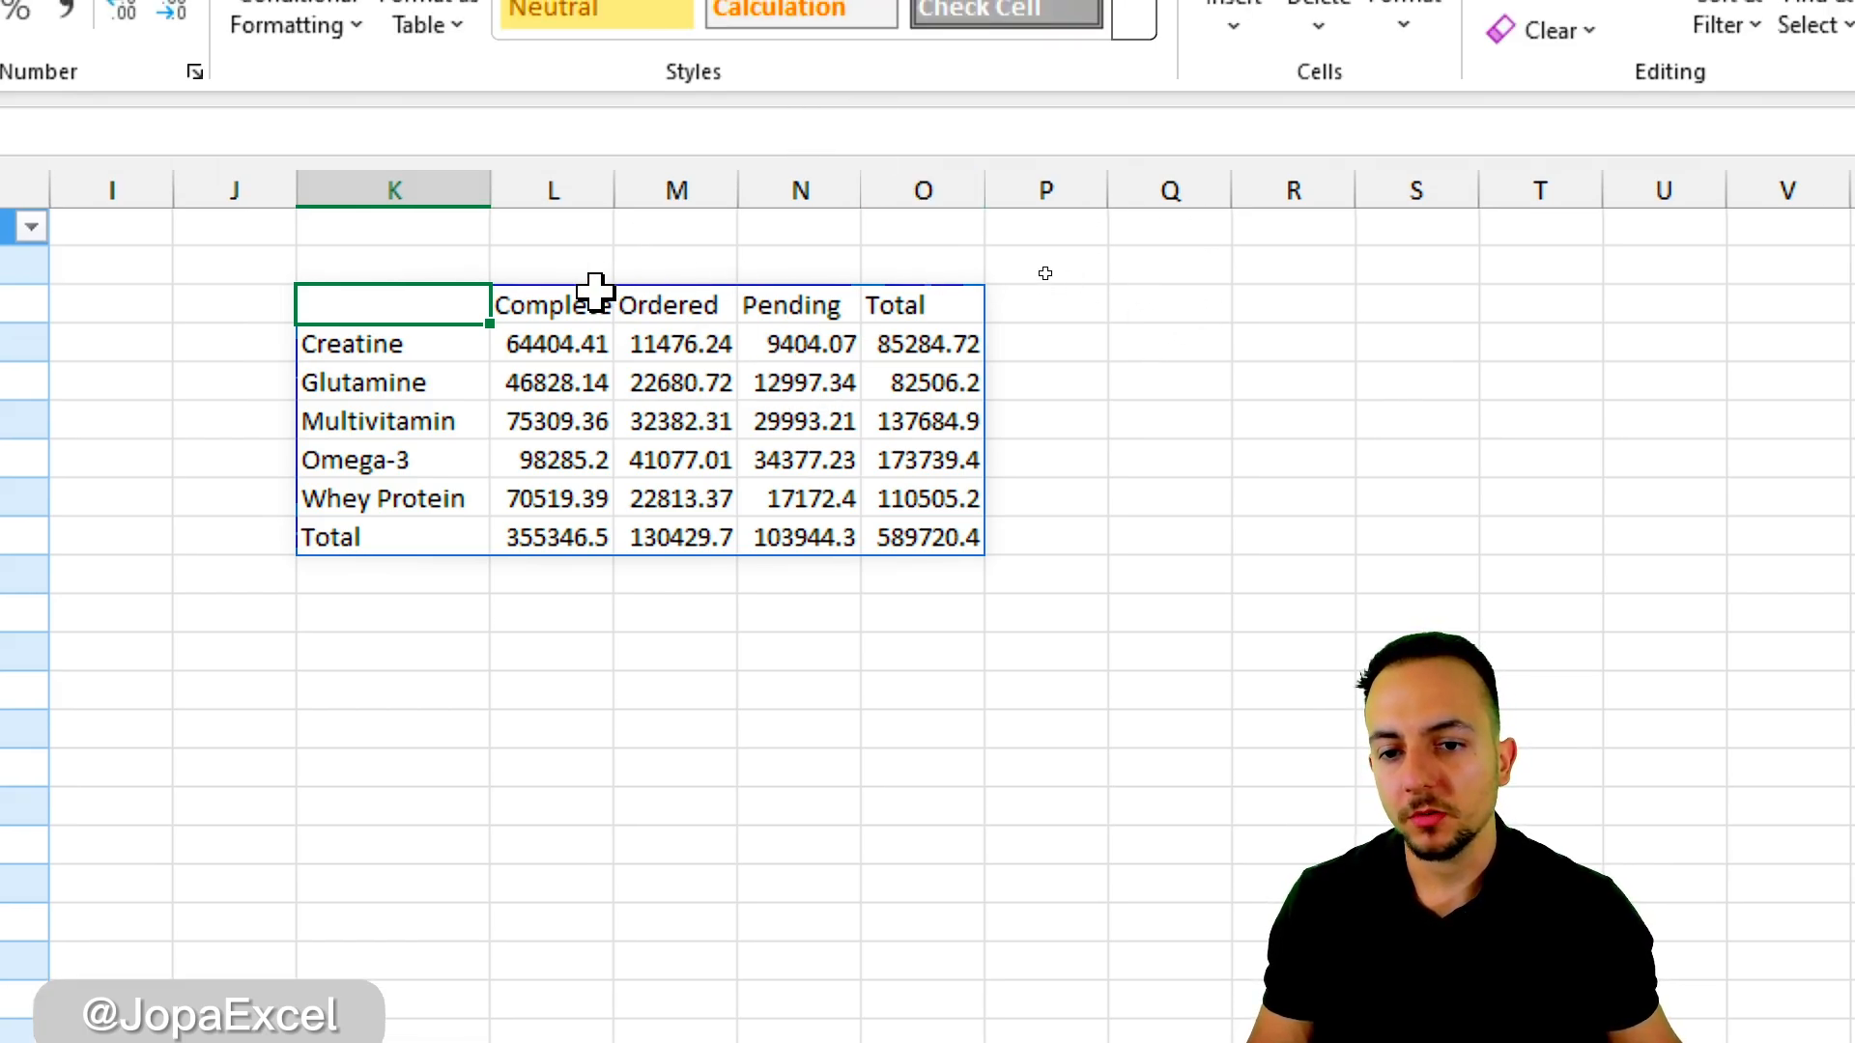
- Open the K3 formula for editing and examine its optional PIVOTBY arguments, especially row_sort_order and col_sort_order
text(=PIVOTBY(Table1[Product],Table1[Status],Table1[Total],SUM))
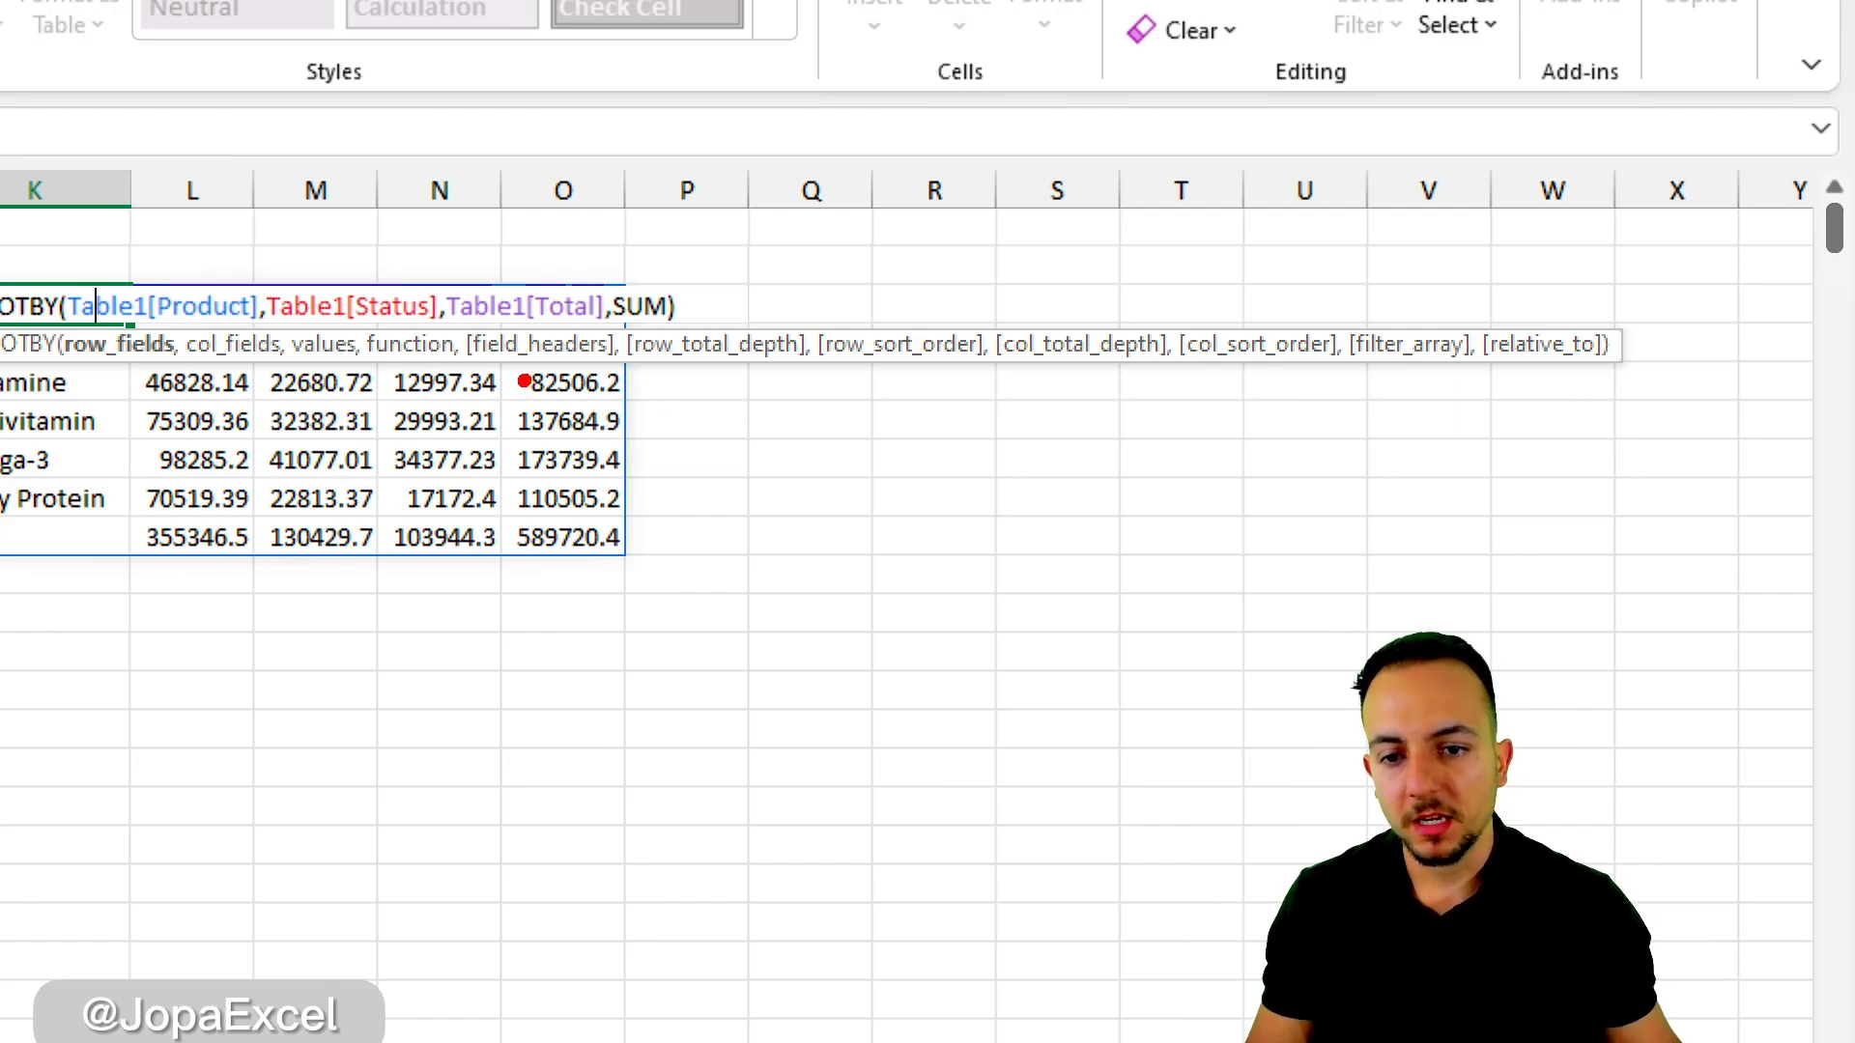
drag(522, 379, 1253, 380)
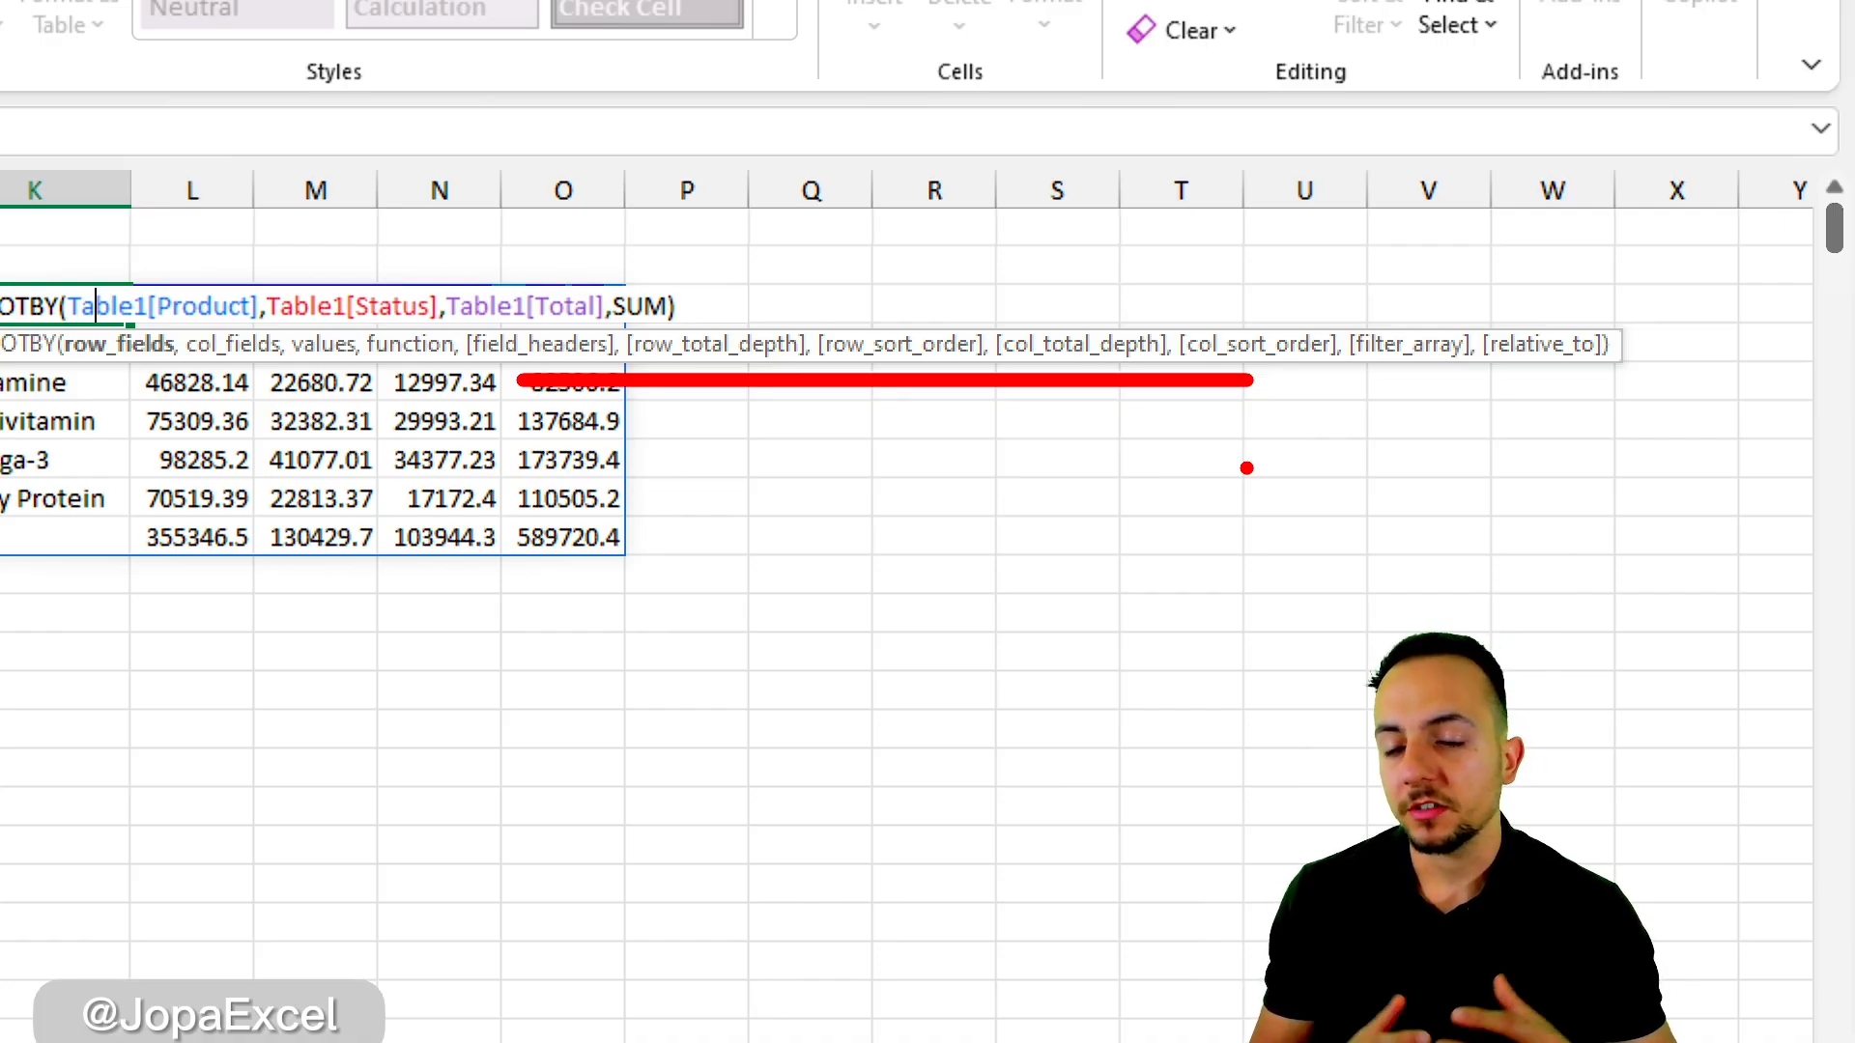
key(Escape)
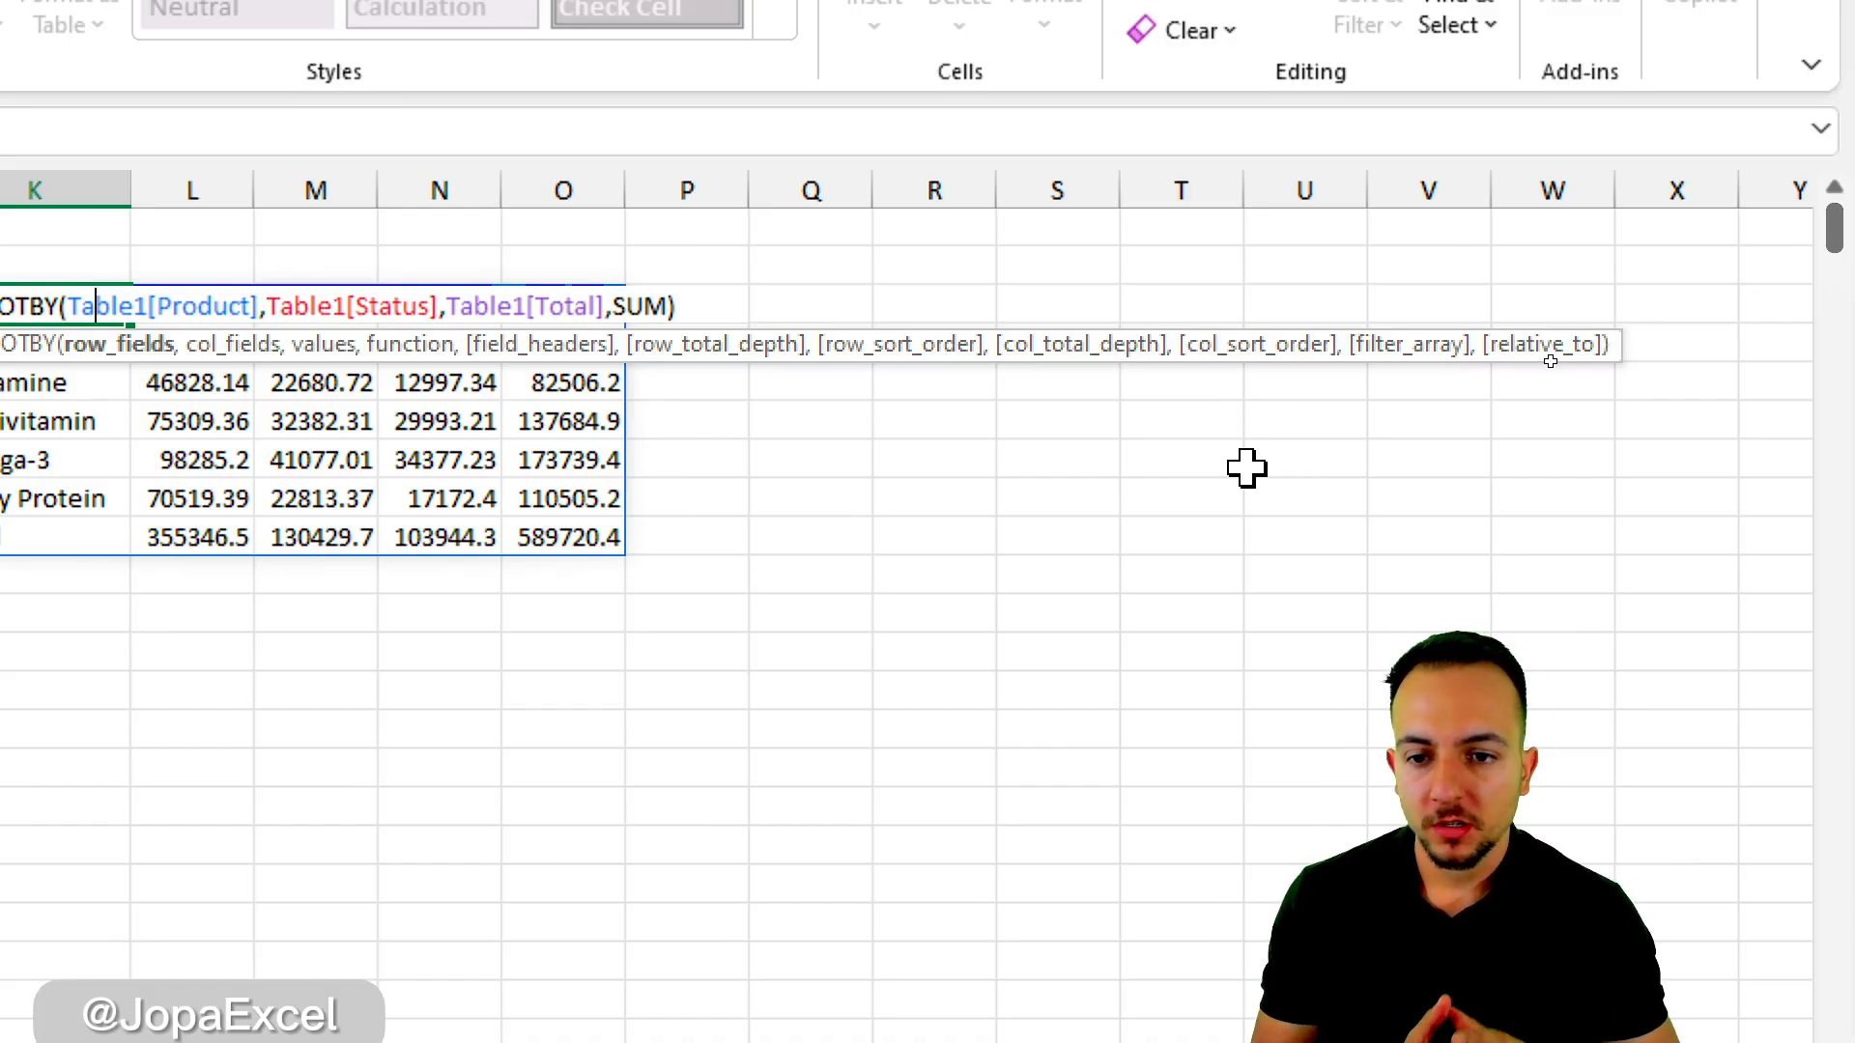
key(ctrl+2)
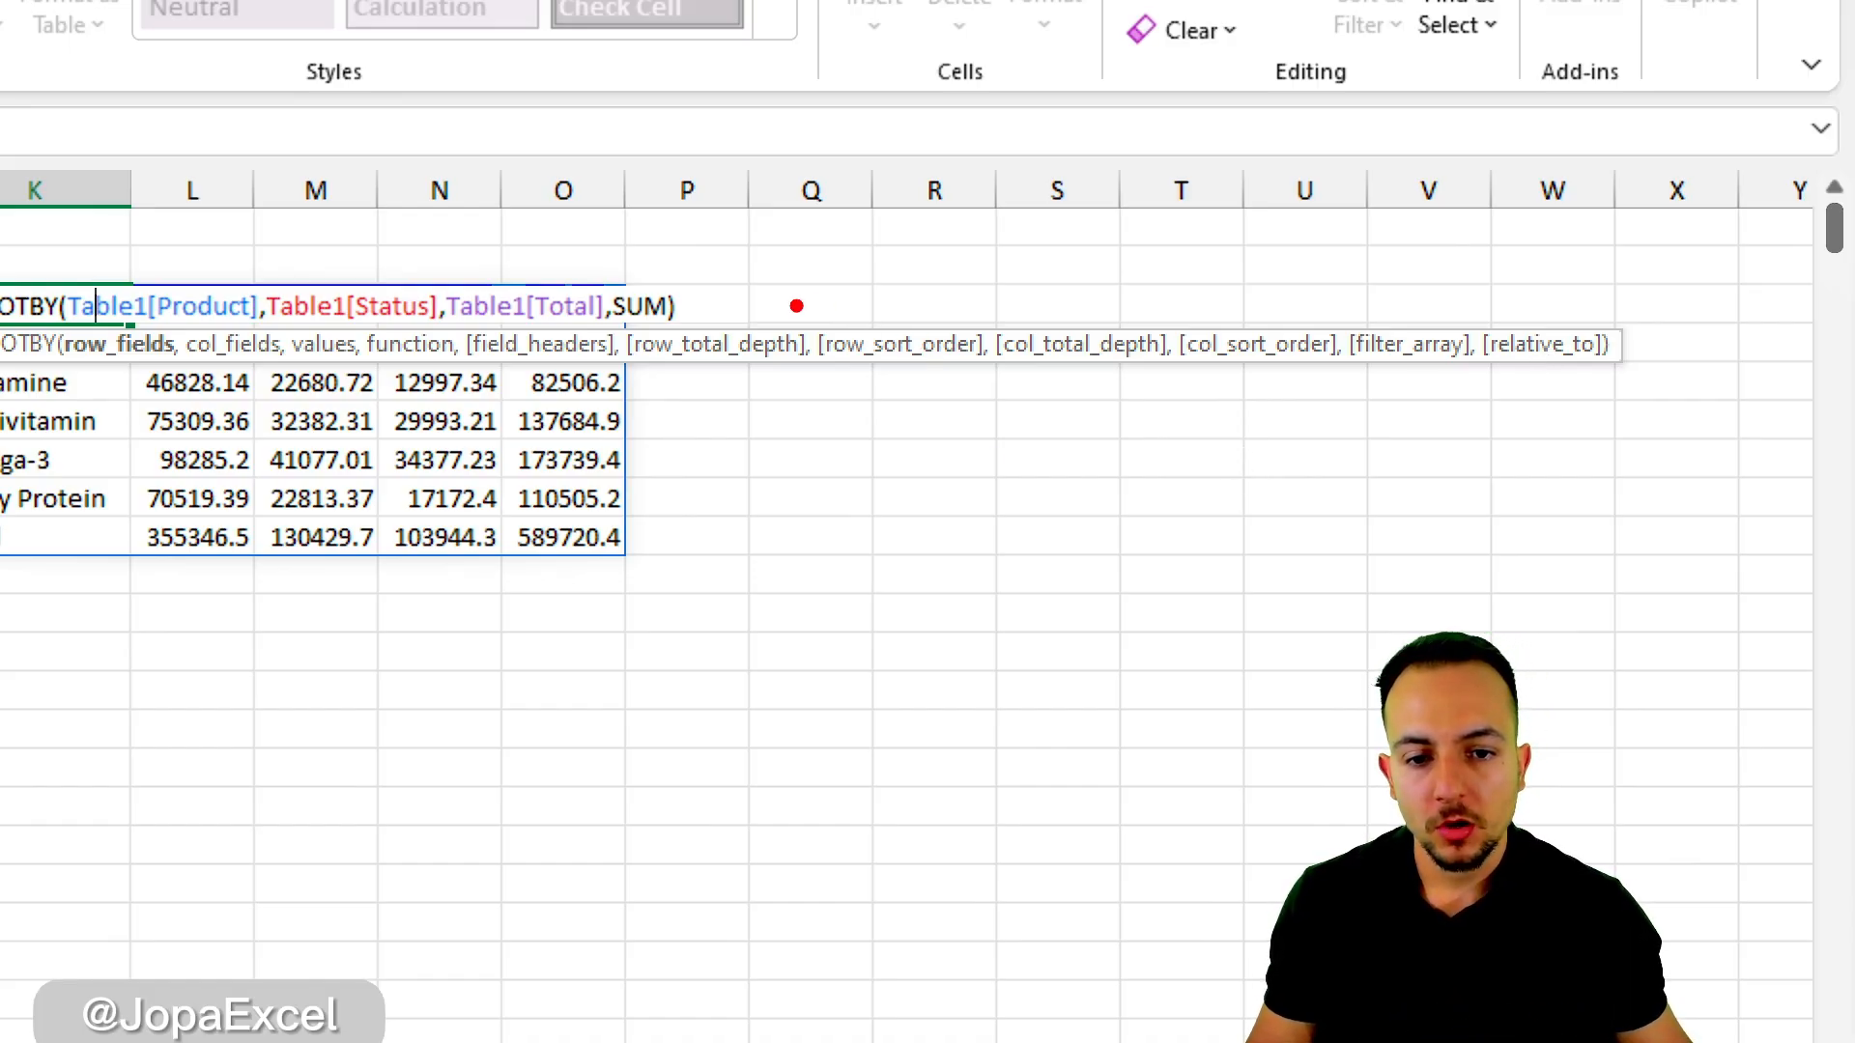
mouse_move(792, 301)
mouse_down()
mouse_move(1000, 397)
mouse_move(1067, 492)
mouse_up()
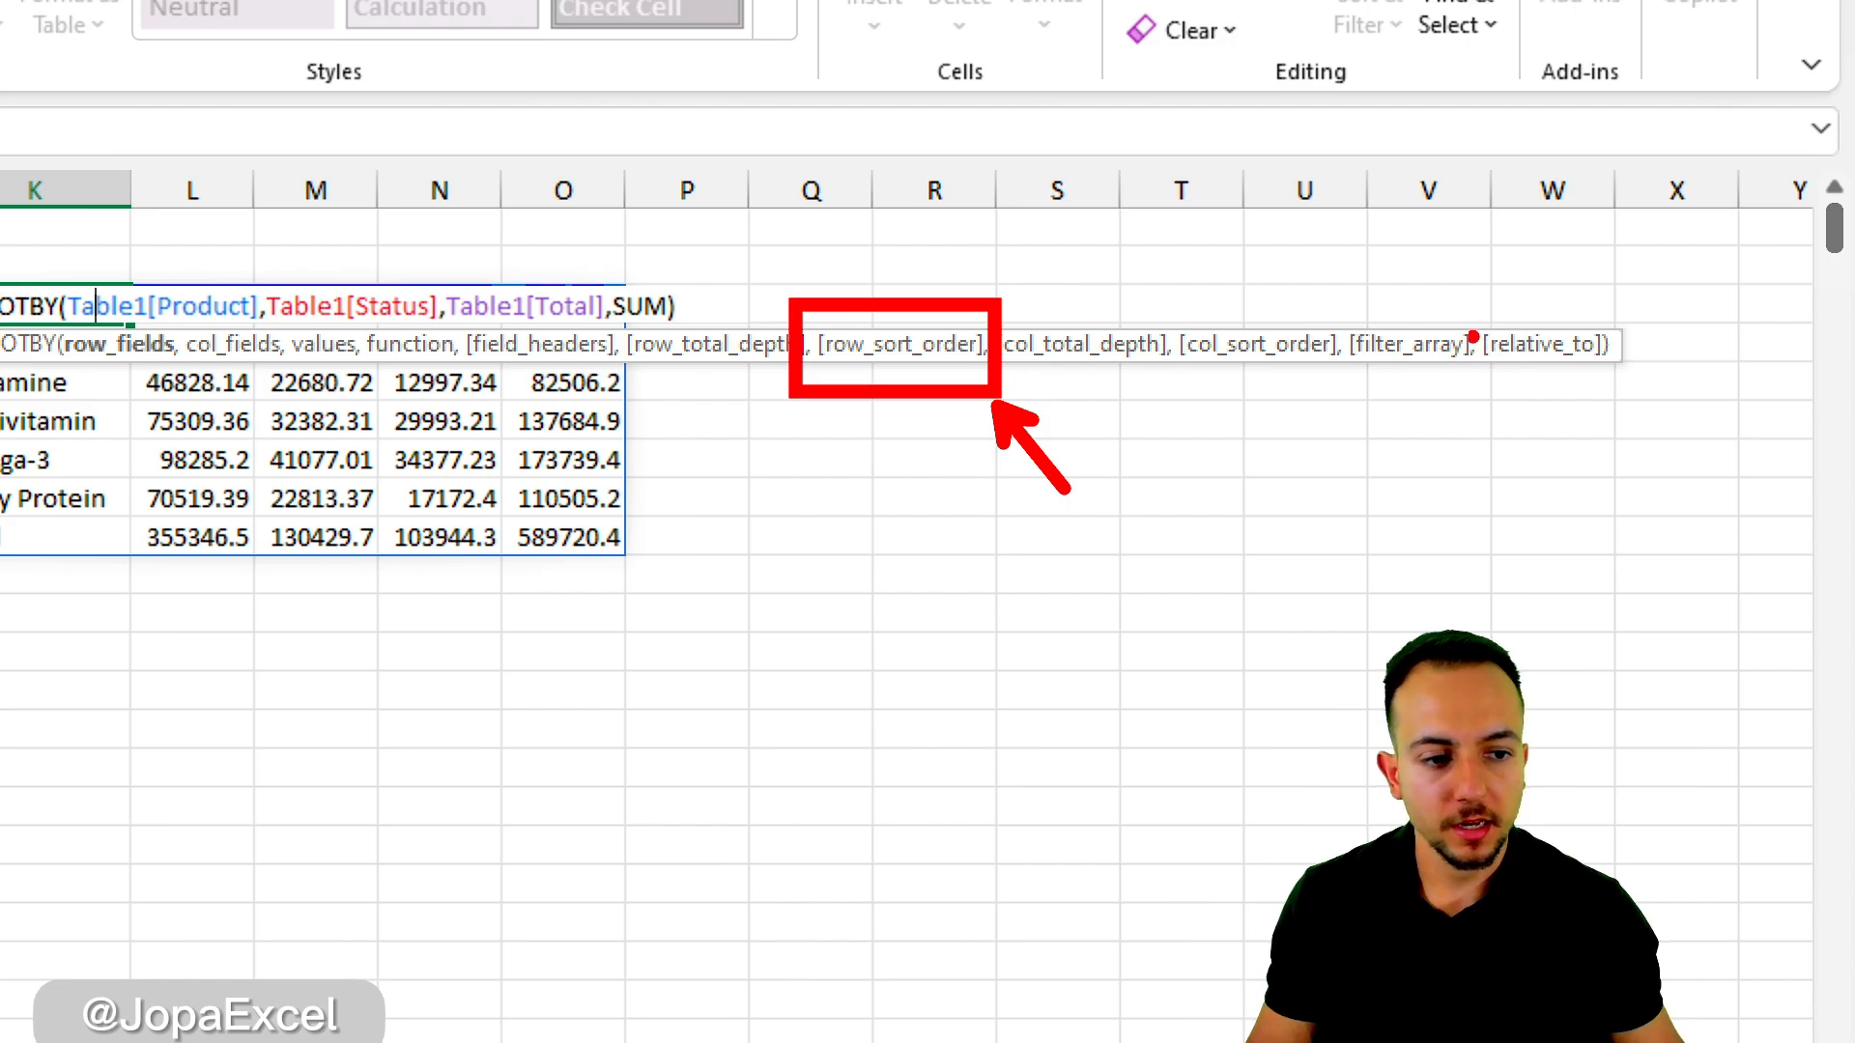
mouse_move(1165, 299)
mouse_down()
mouse_move(1356, 396)
mouse_move(1415, 531)
mouse_up()
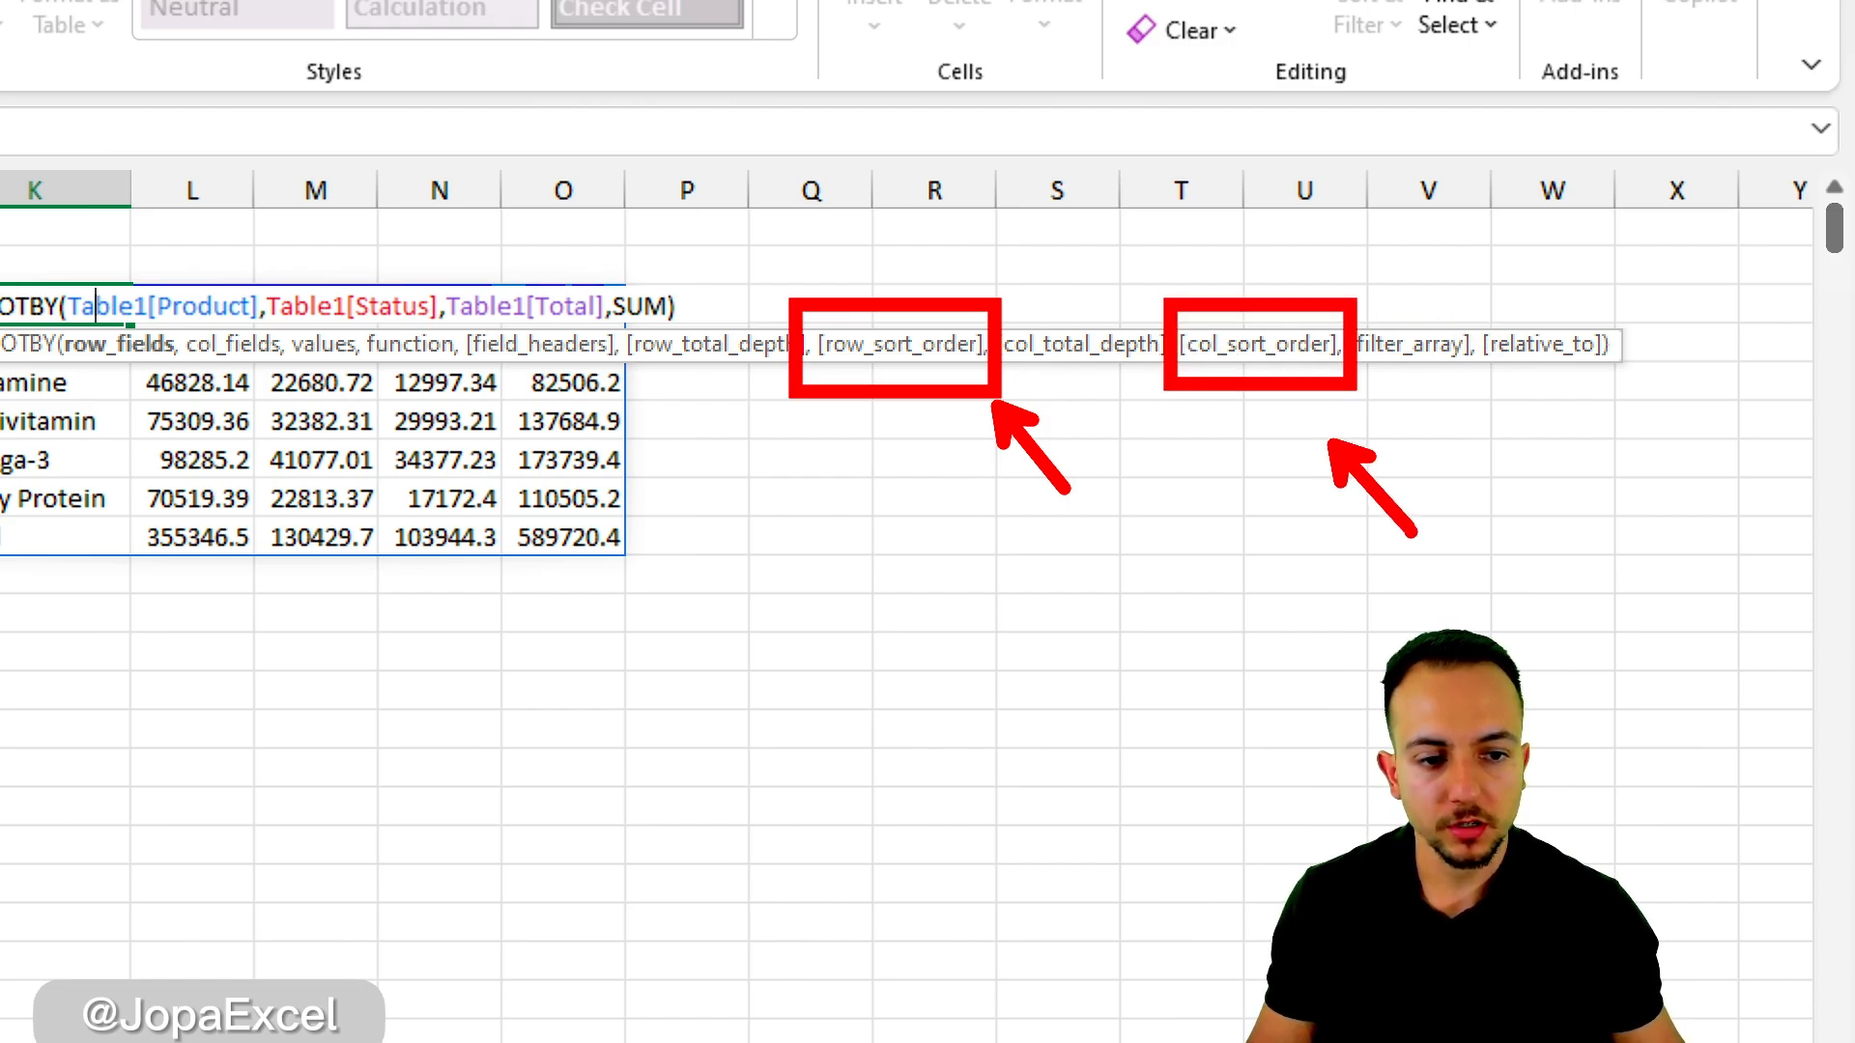
key(Escape)
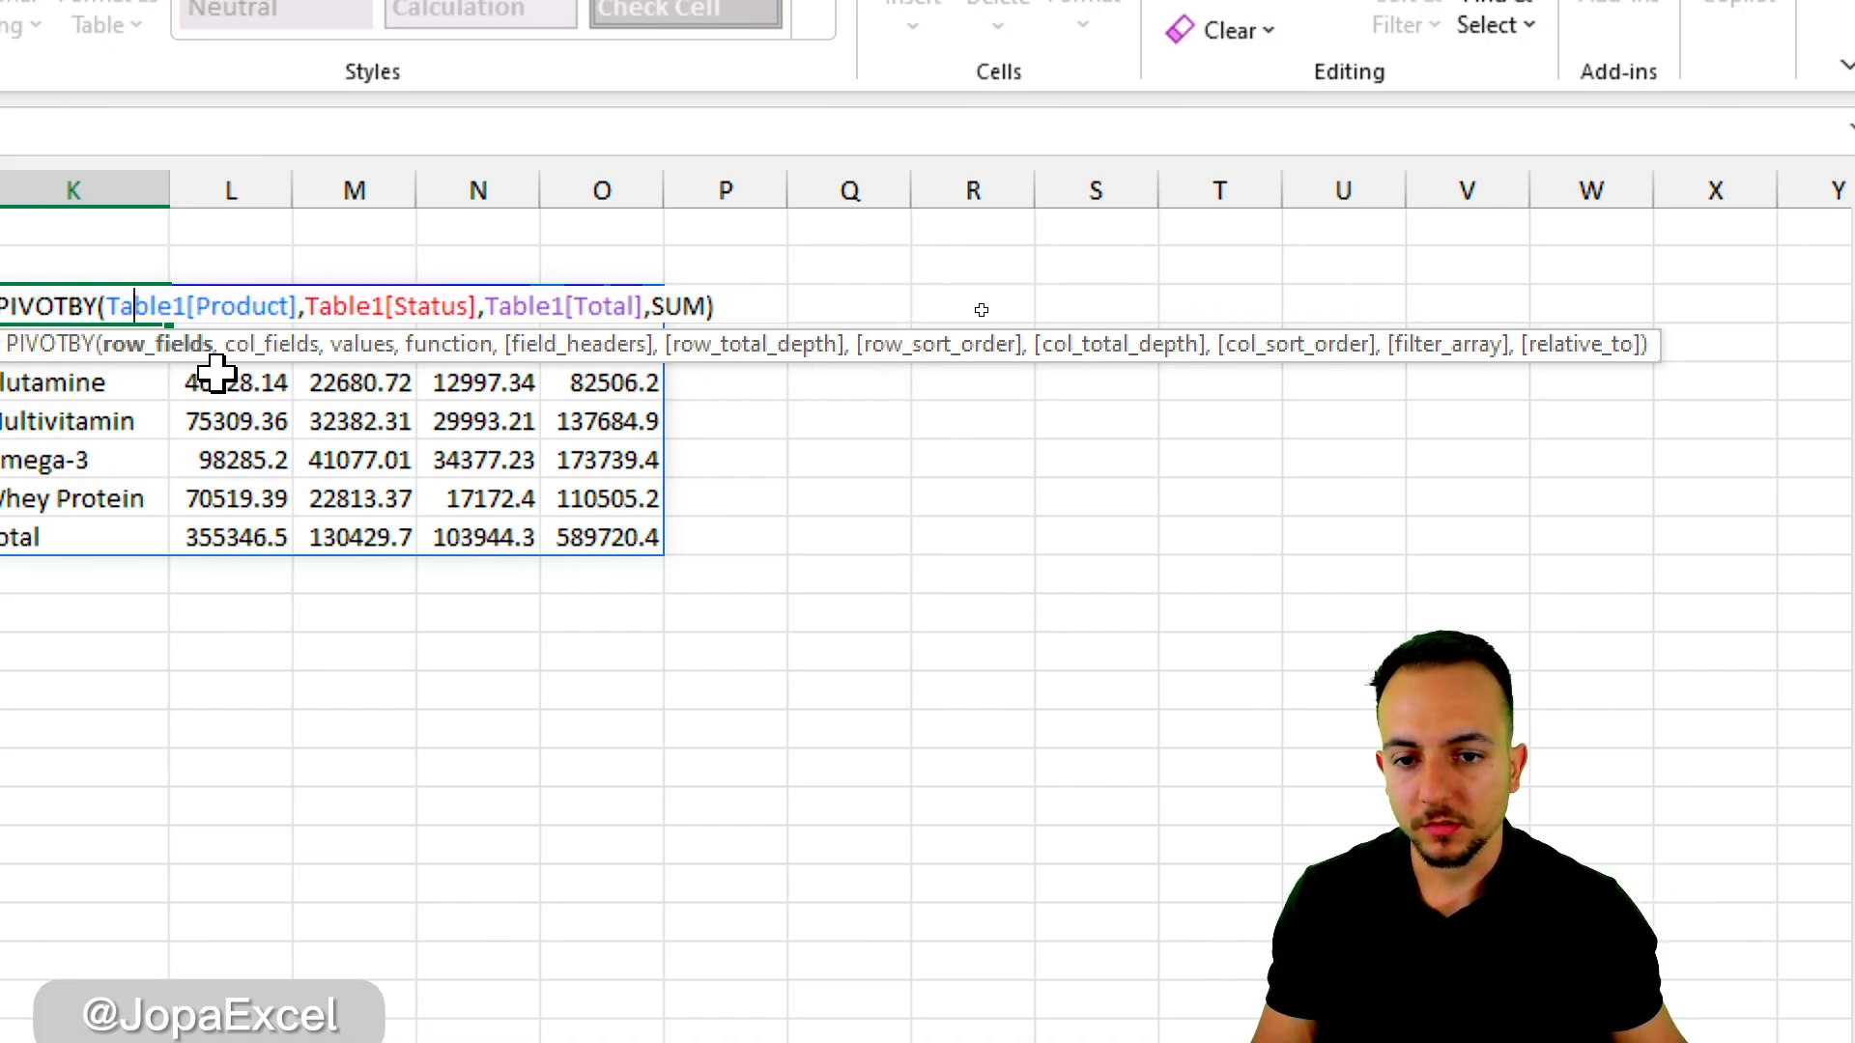
- Extend the PIVOTBY formula after SUM, leaving field_headers and row_total_depth empty to reach the row_sort_order argument
click(742, 305)
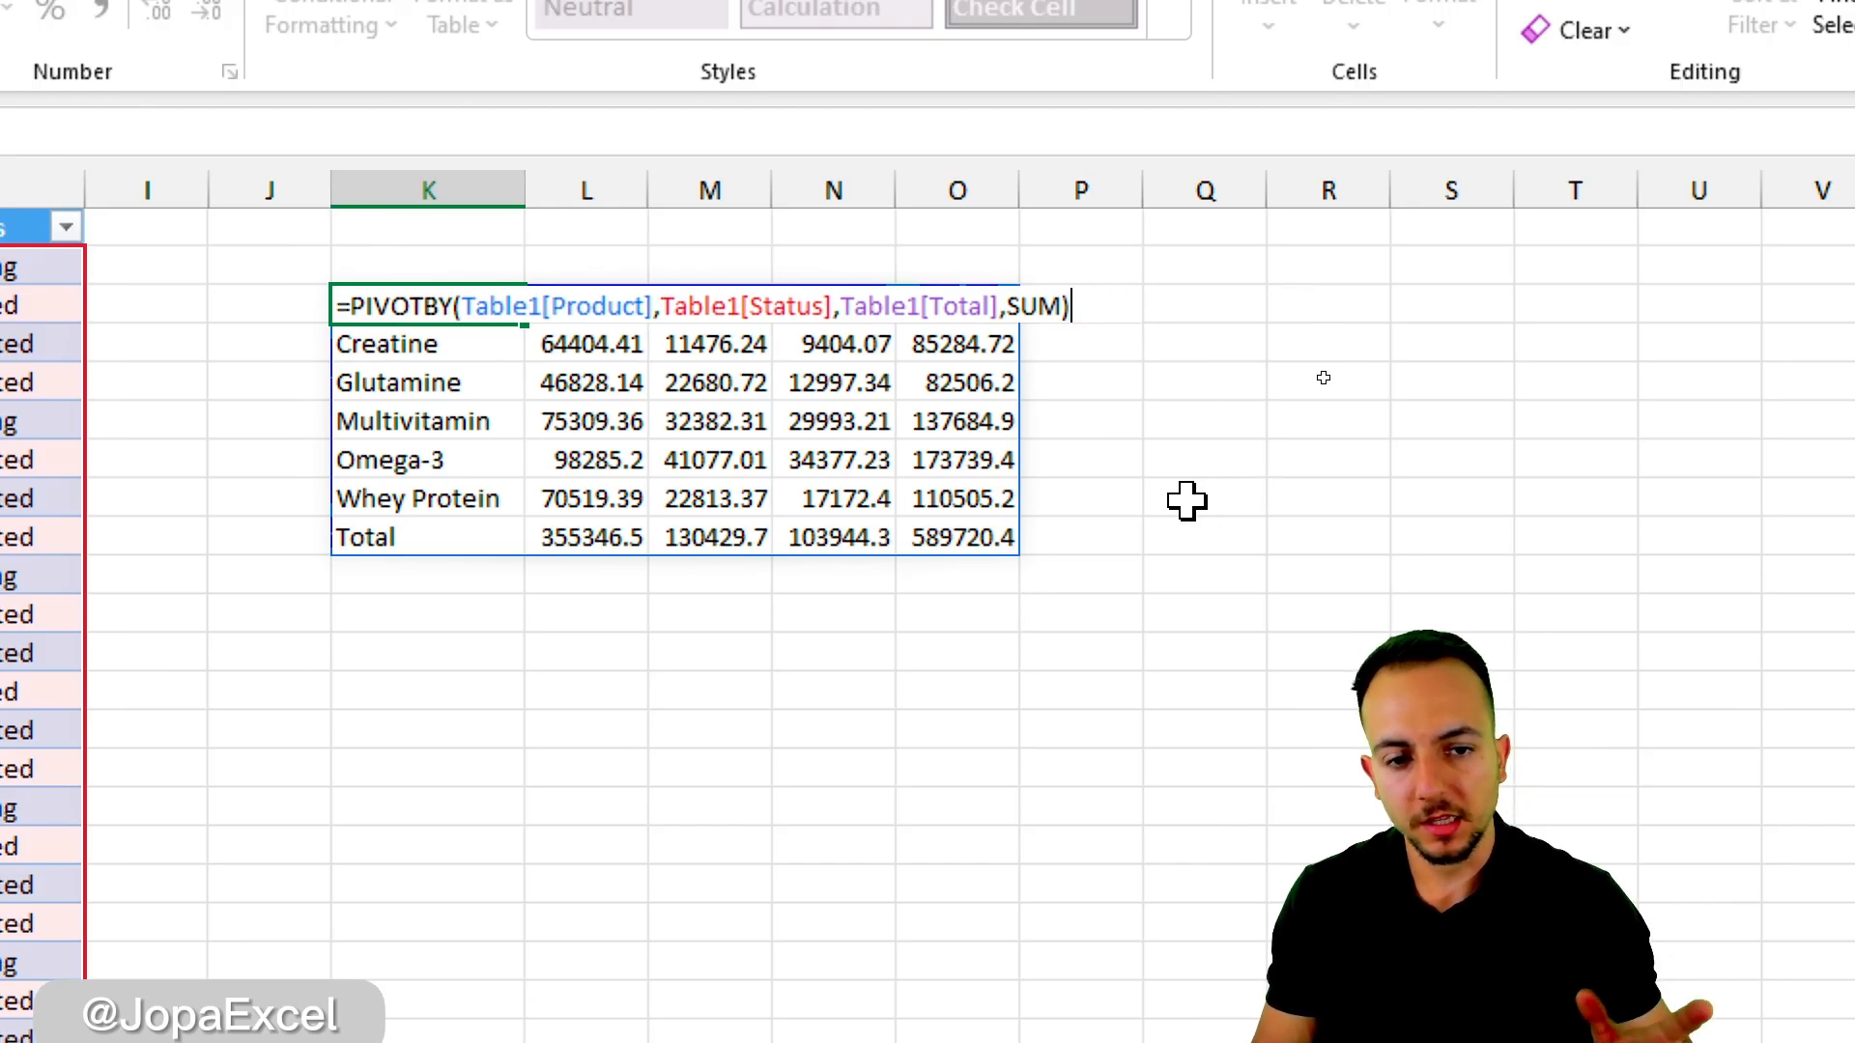
key(BackSpace)
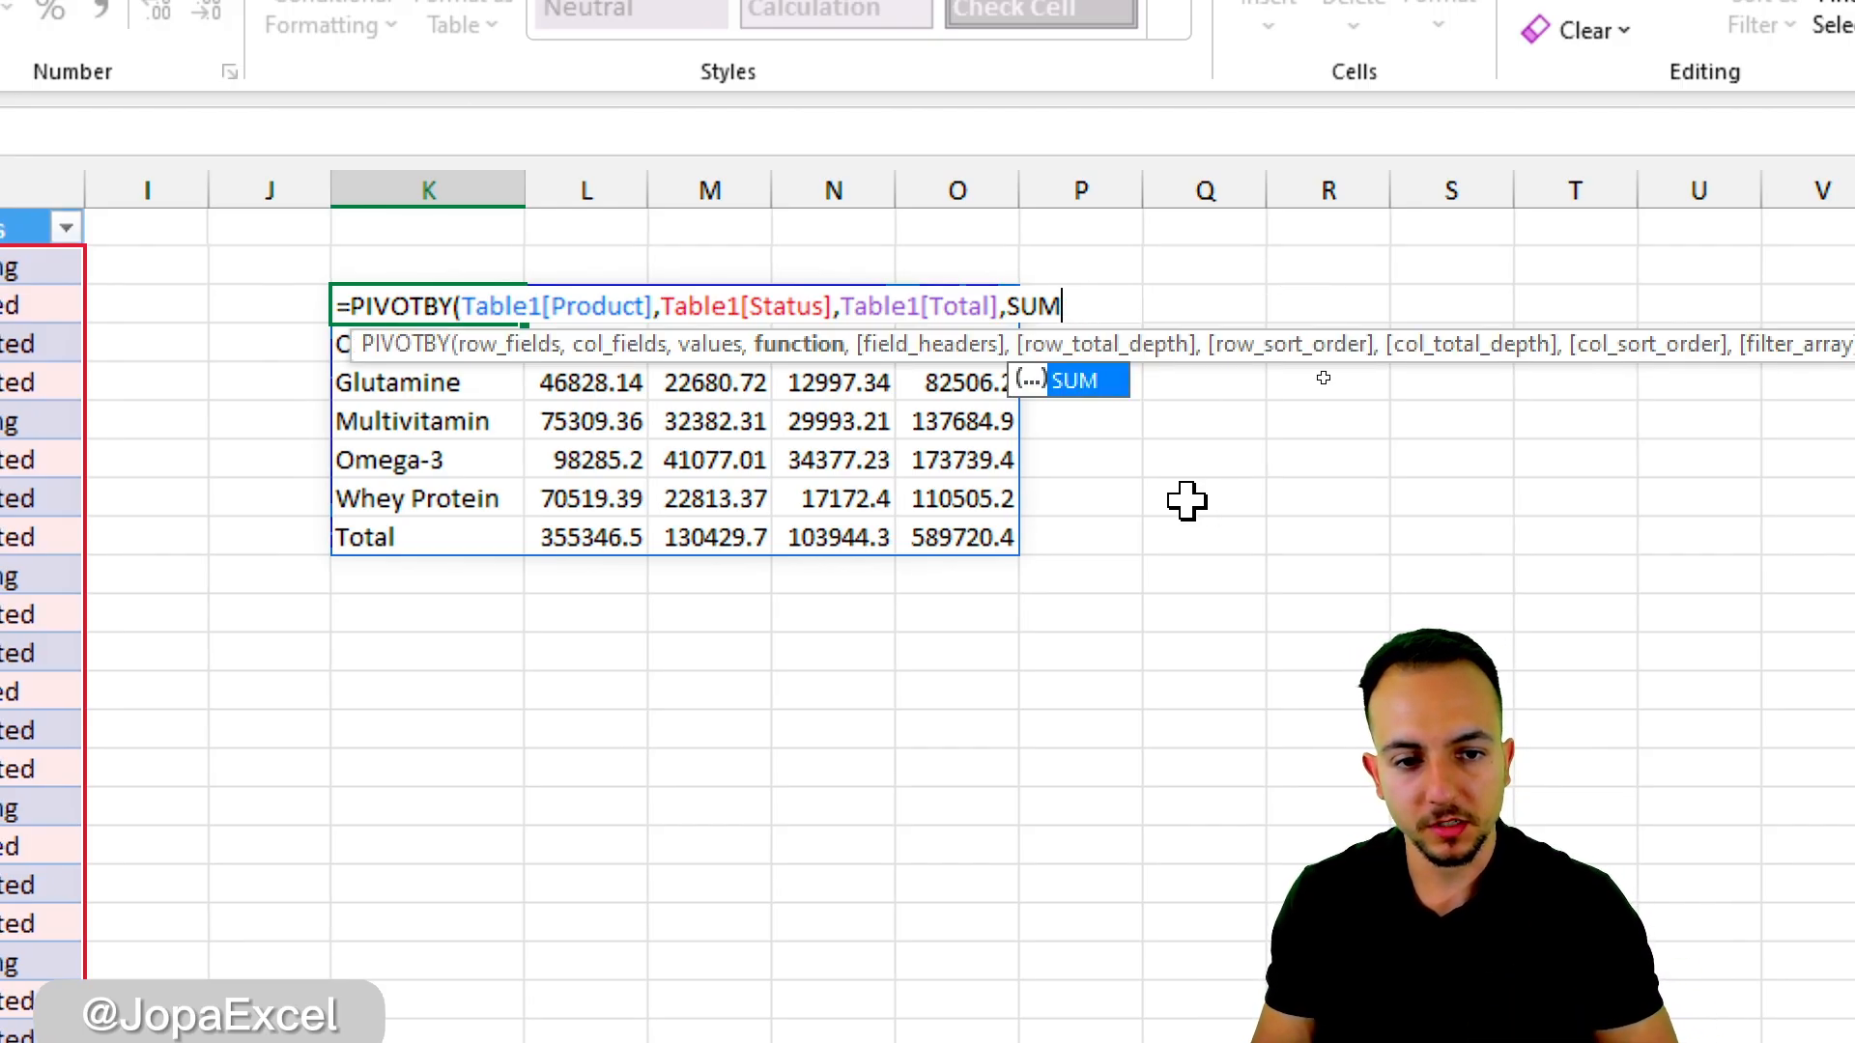
text(,)
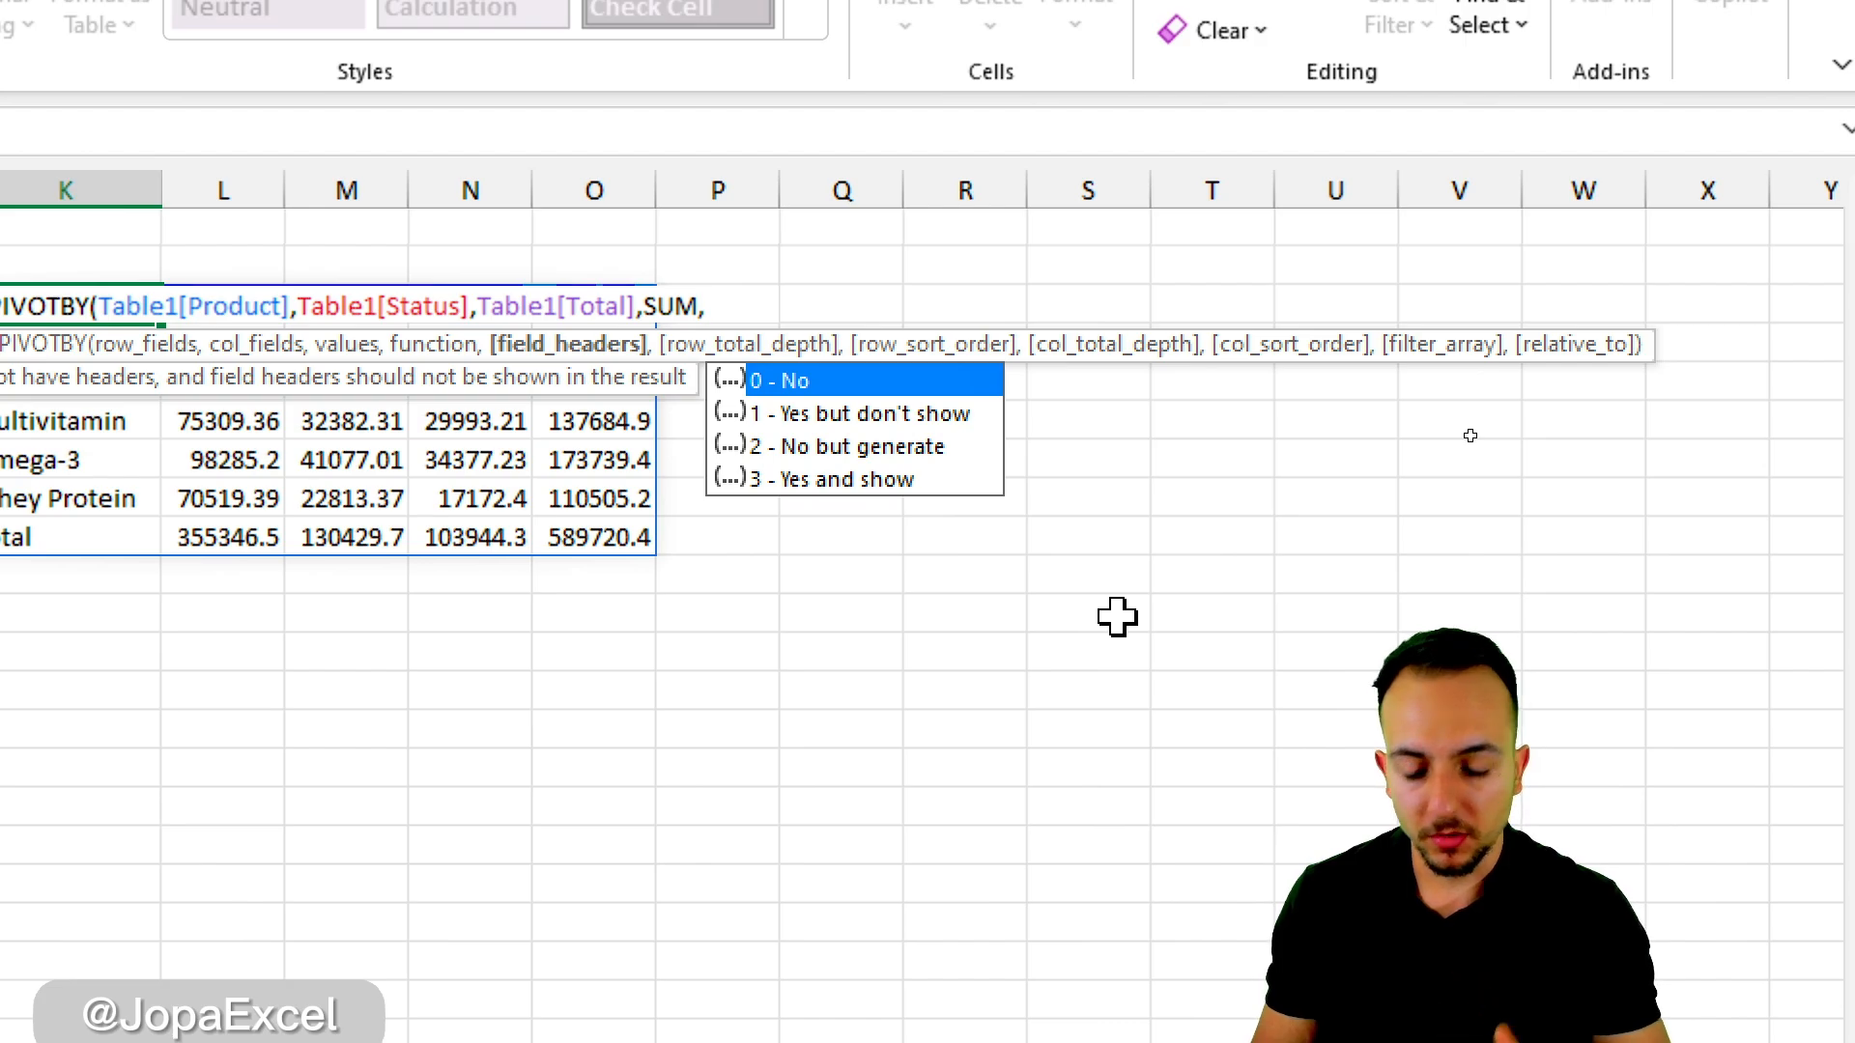
text(,)
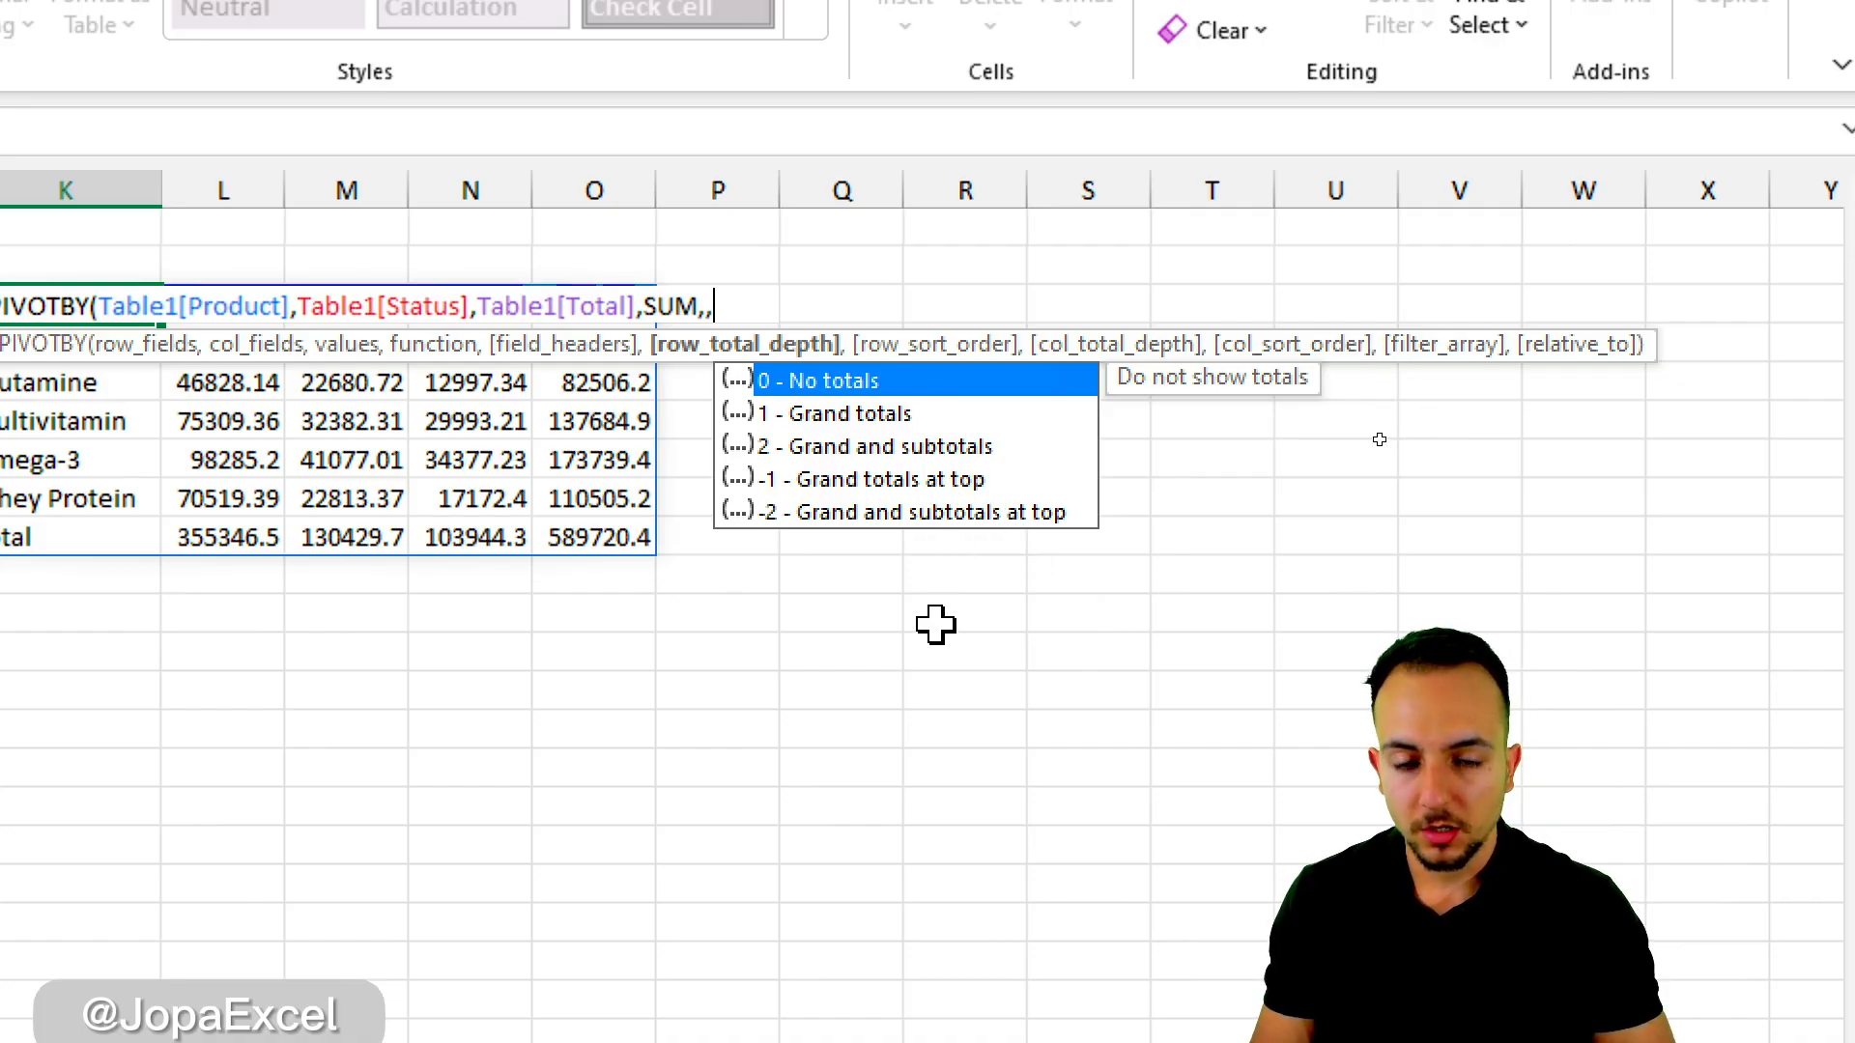
text(,)
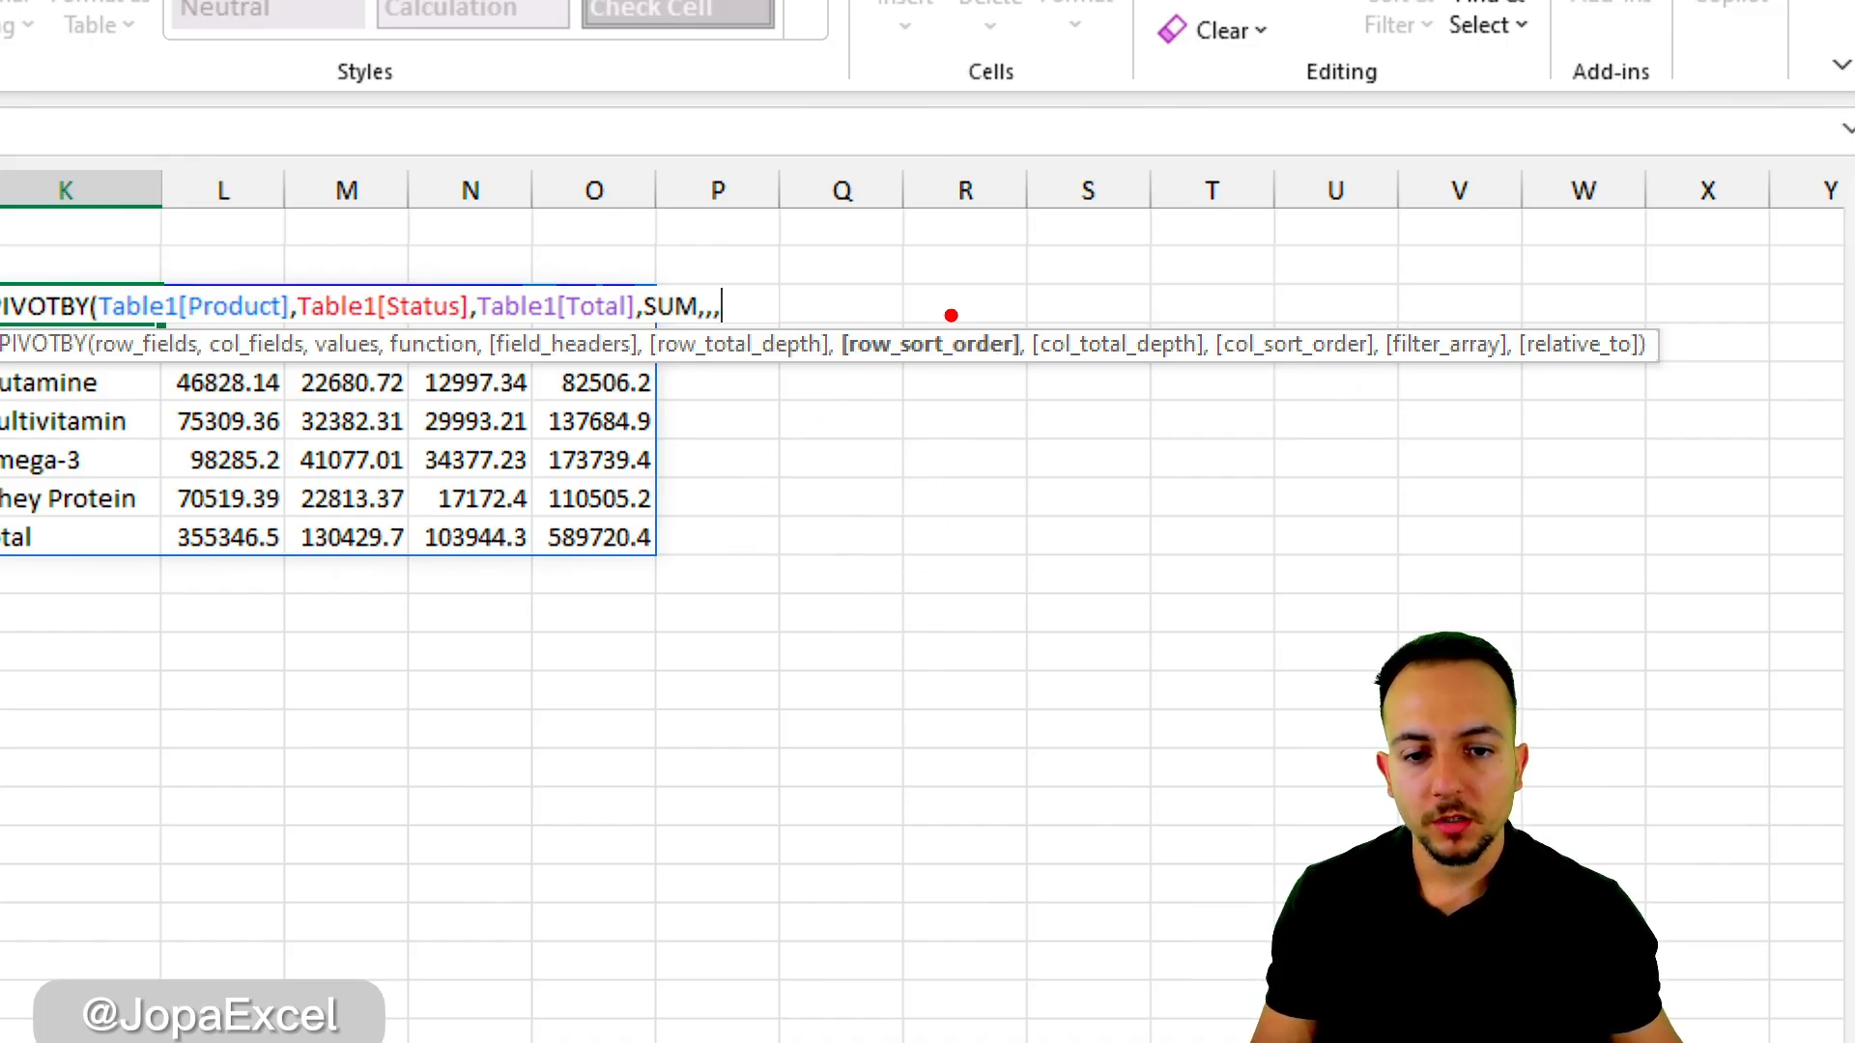
mouse_move(951, 315)
mouse_down()
mouse_move(826, 391)
mouse_move(1019, 307)
mouse_move(915, 307)
mouse_up()
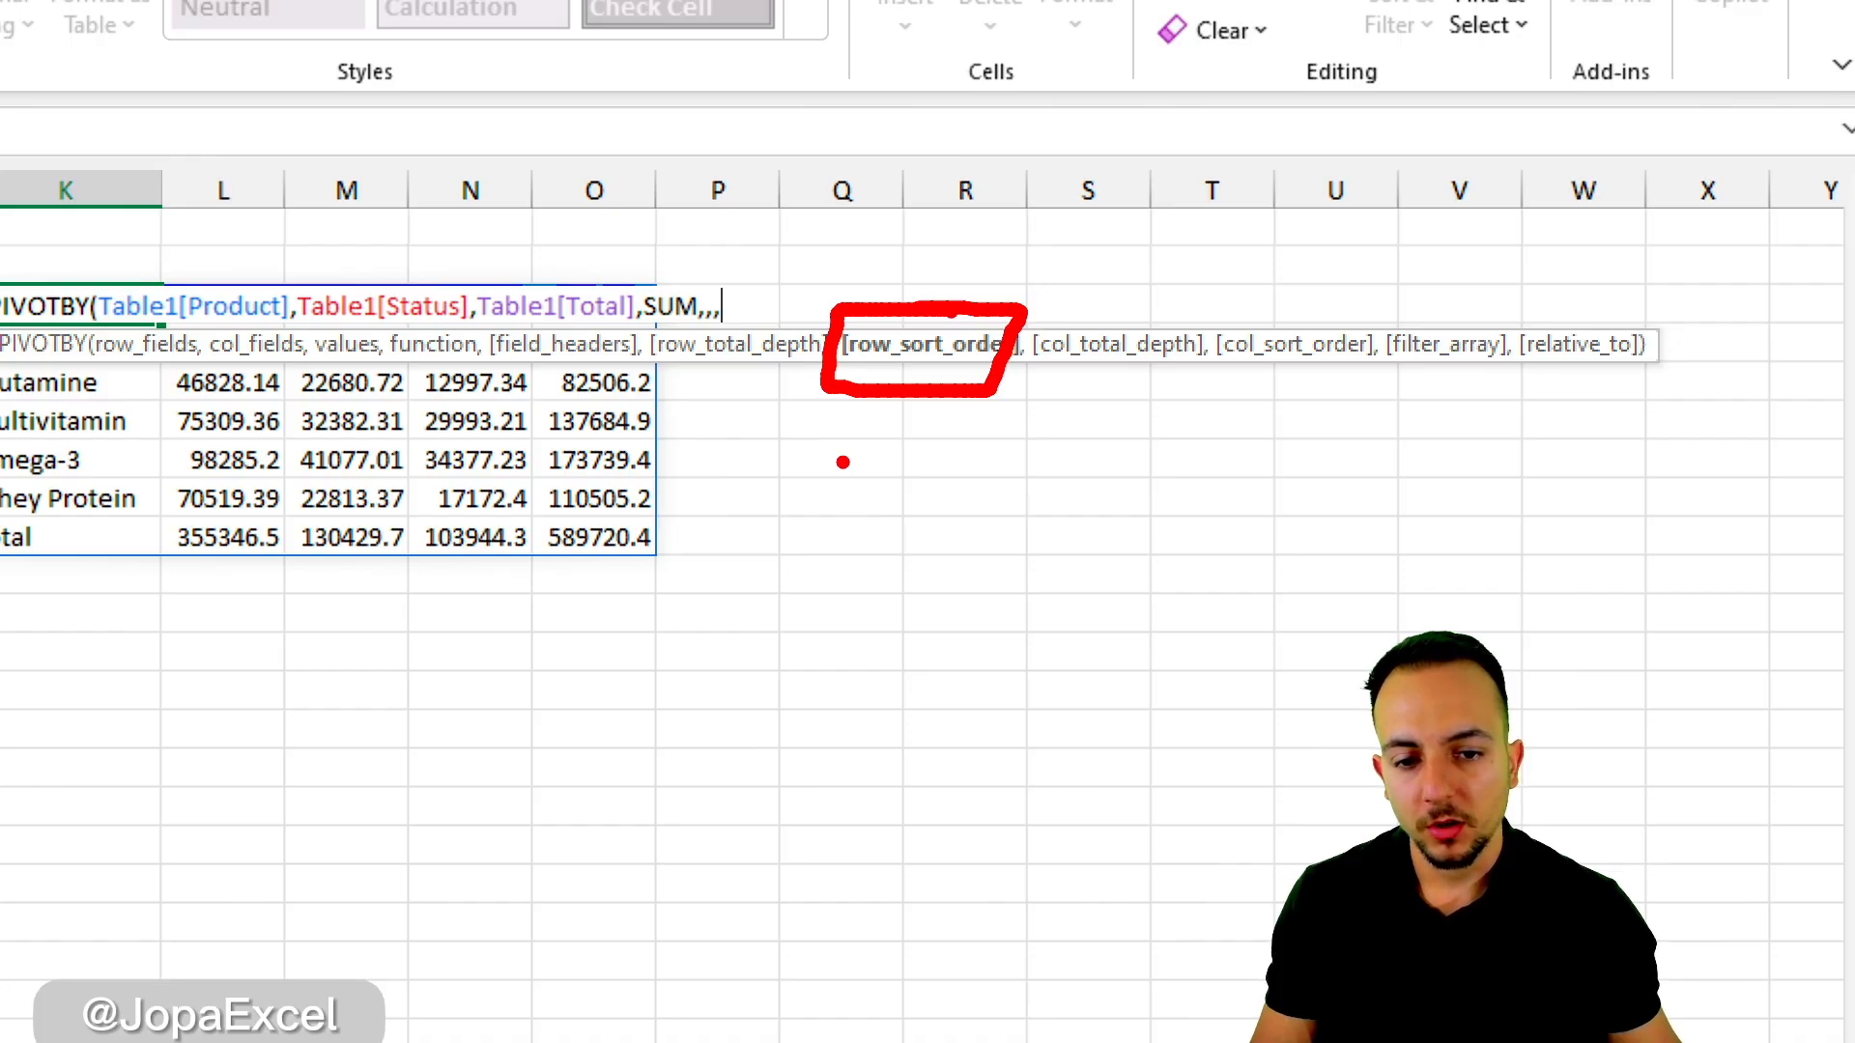
mouse_move(825, 463)
mouse_down()
mouse_move(830, 559)
mouse_move(833, 433)
mouse_up()
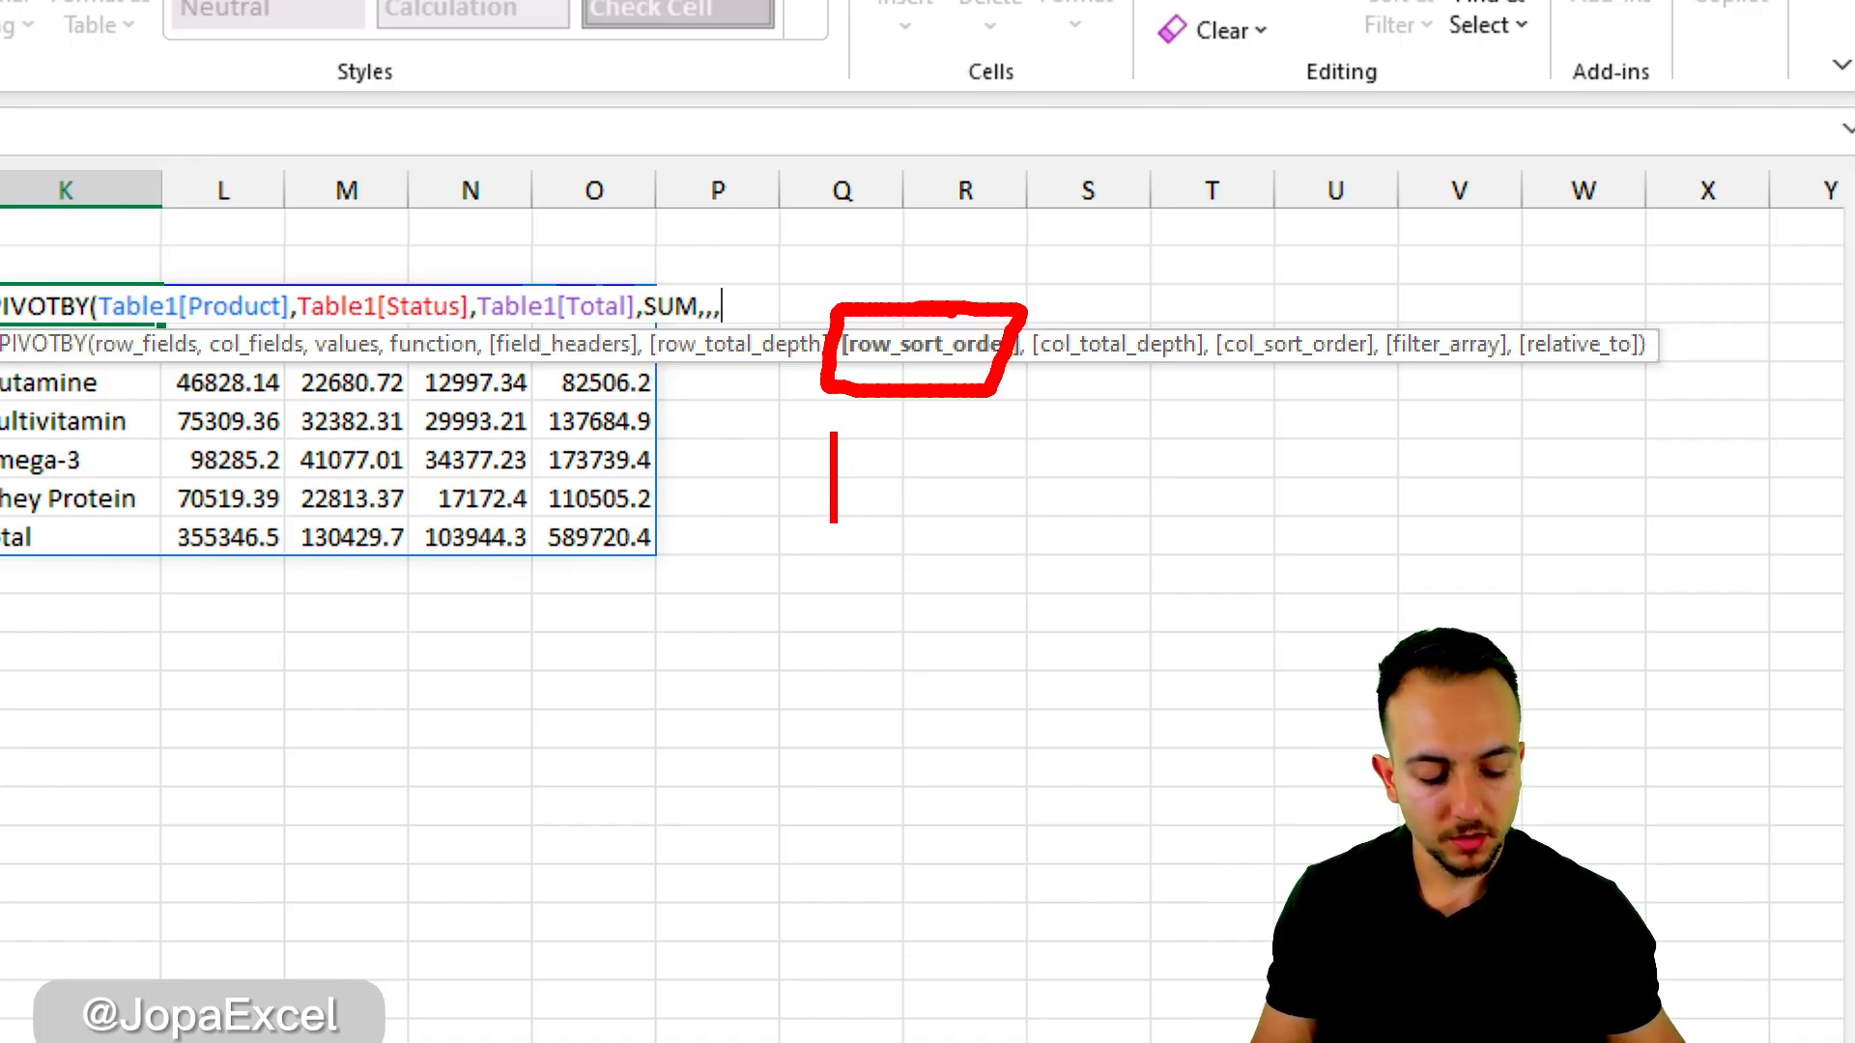
text(1)
key(Return)
text(-1)
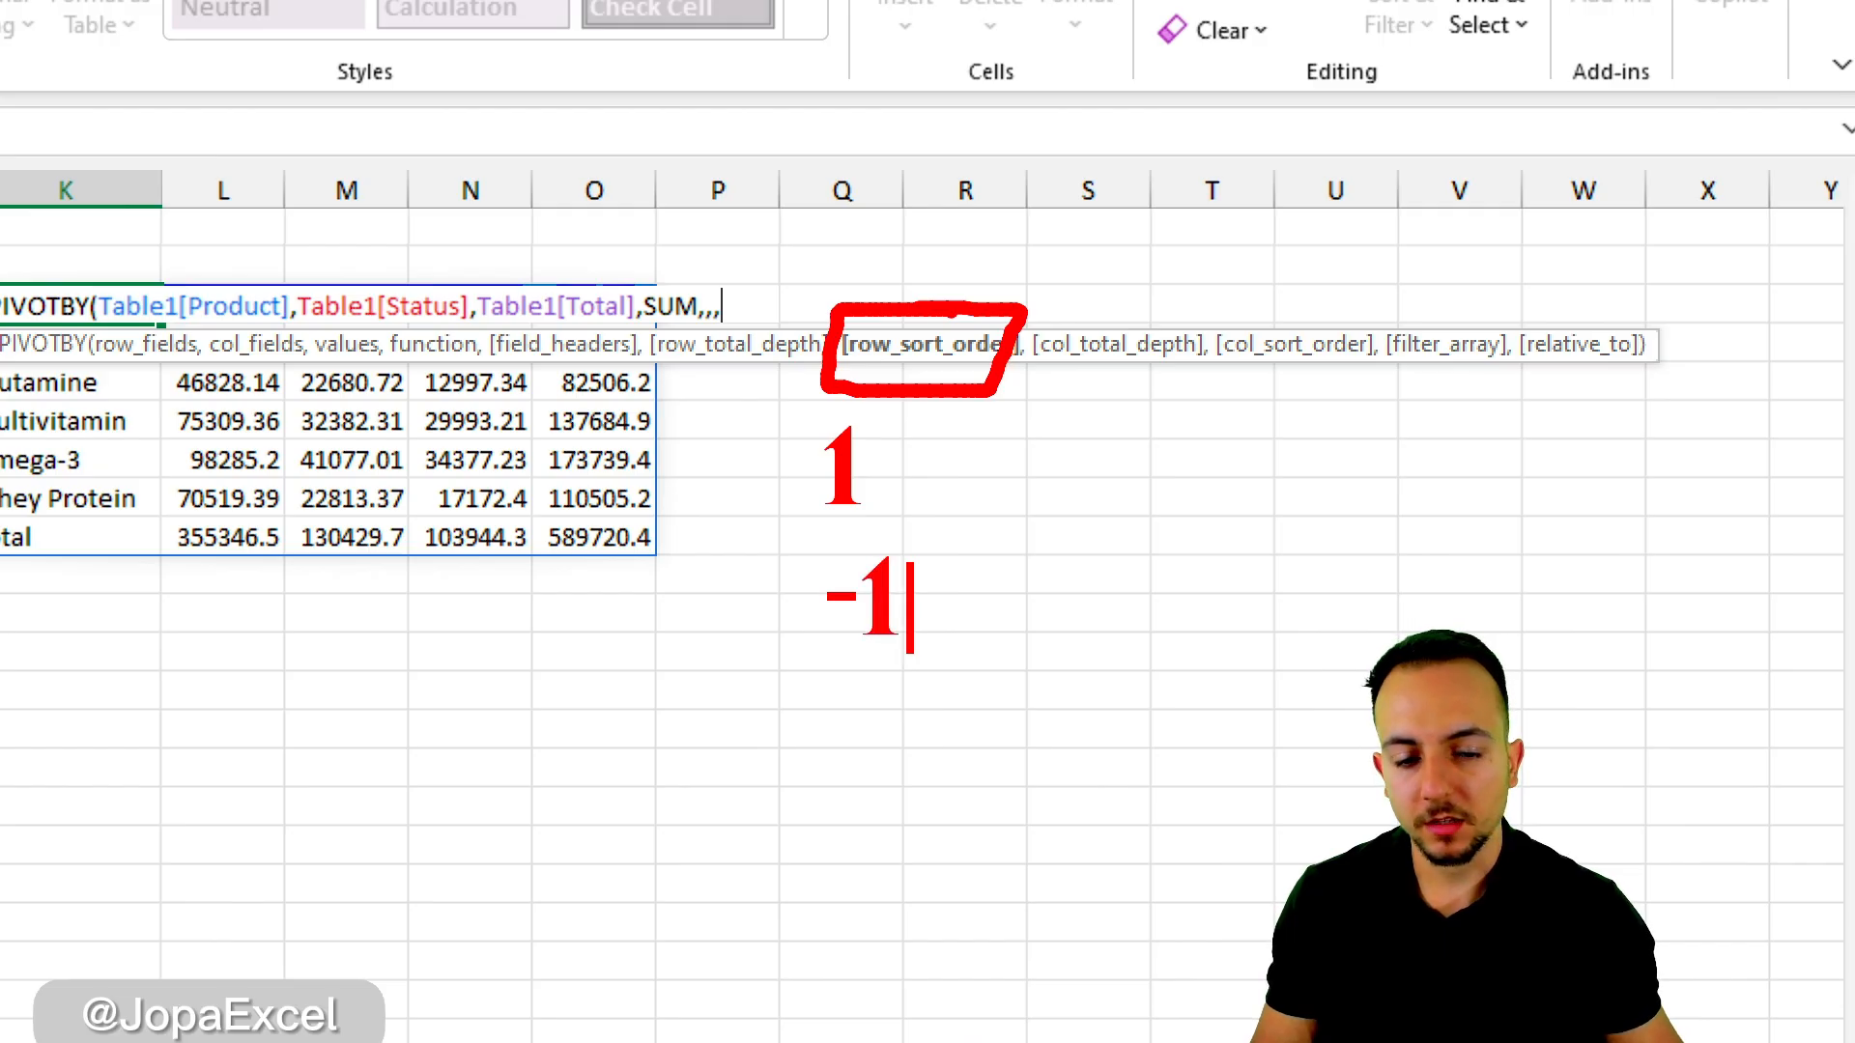
key(Return)
text(2)
key(Return)
text(-2)
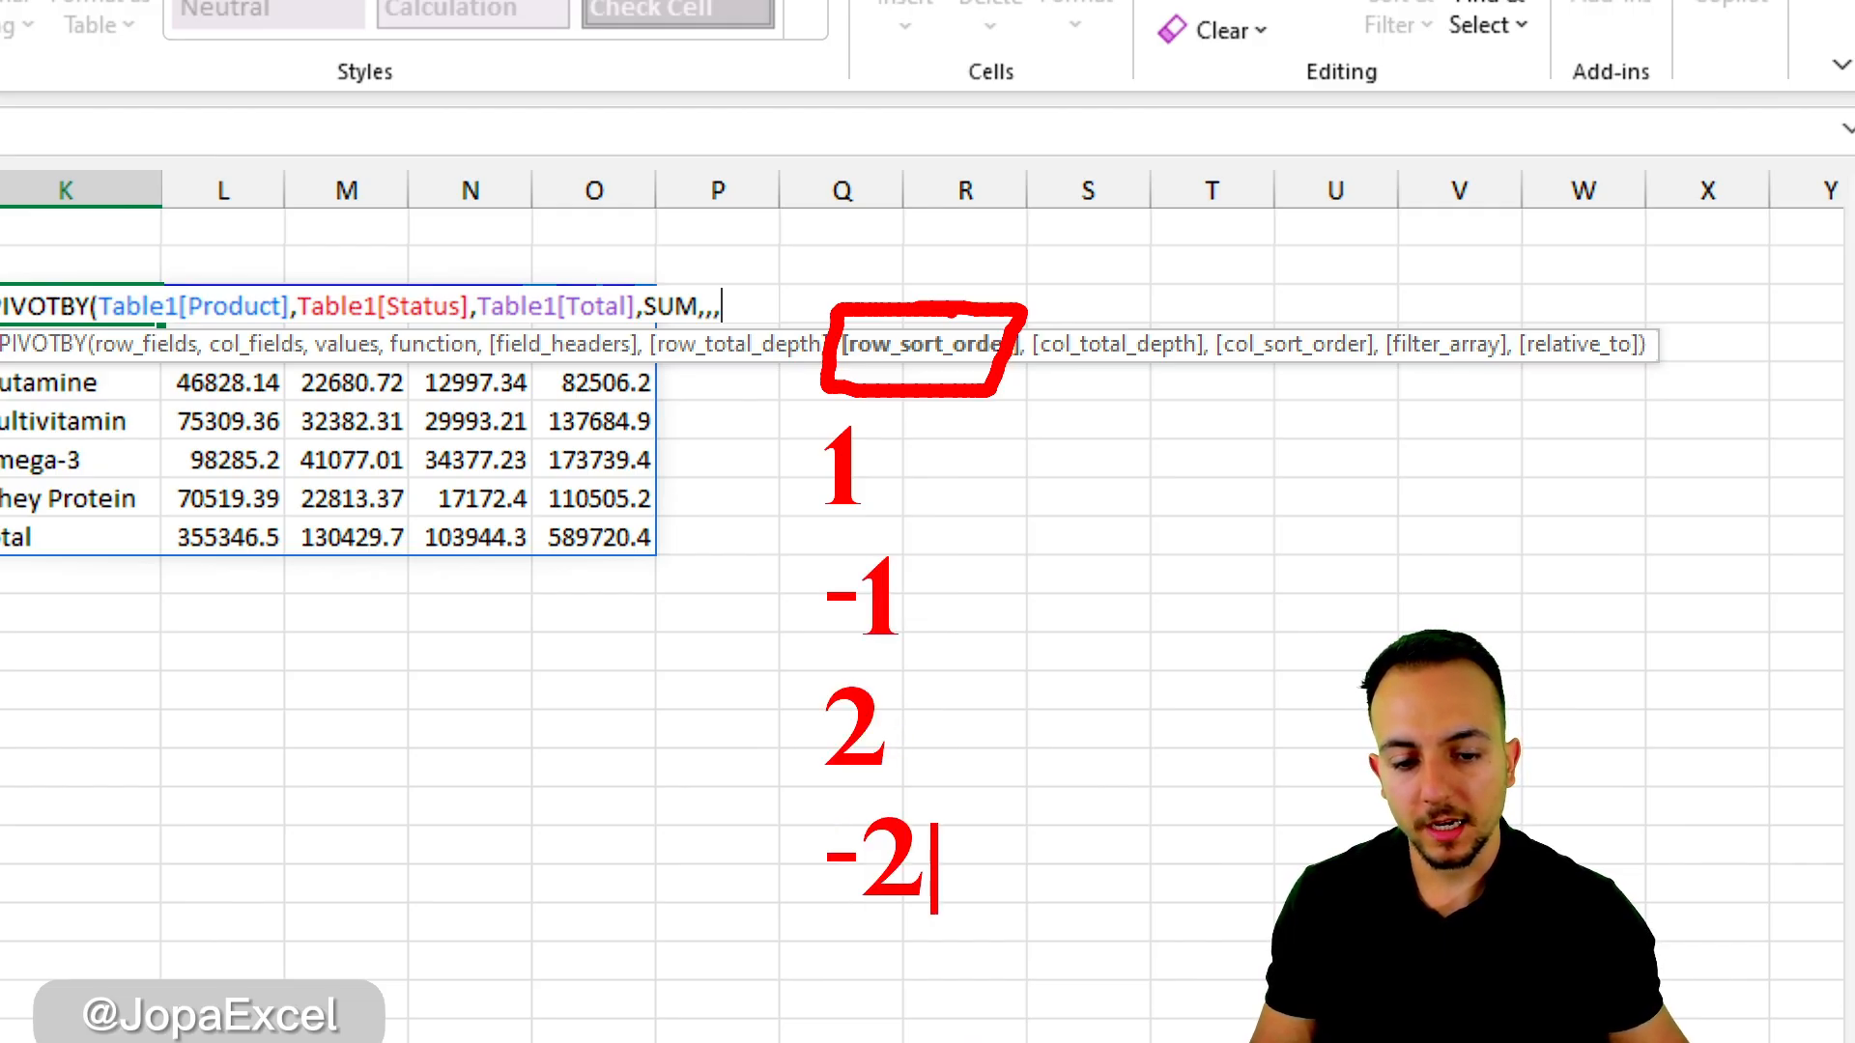
- Set the row_sort_order argument of the PIVOTBY formula in K3 to 1 and complete the formula
key(Escape)
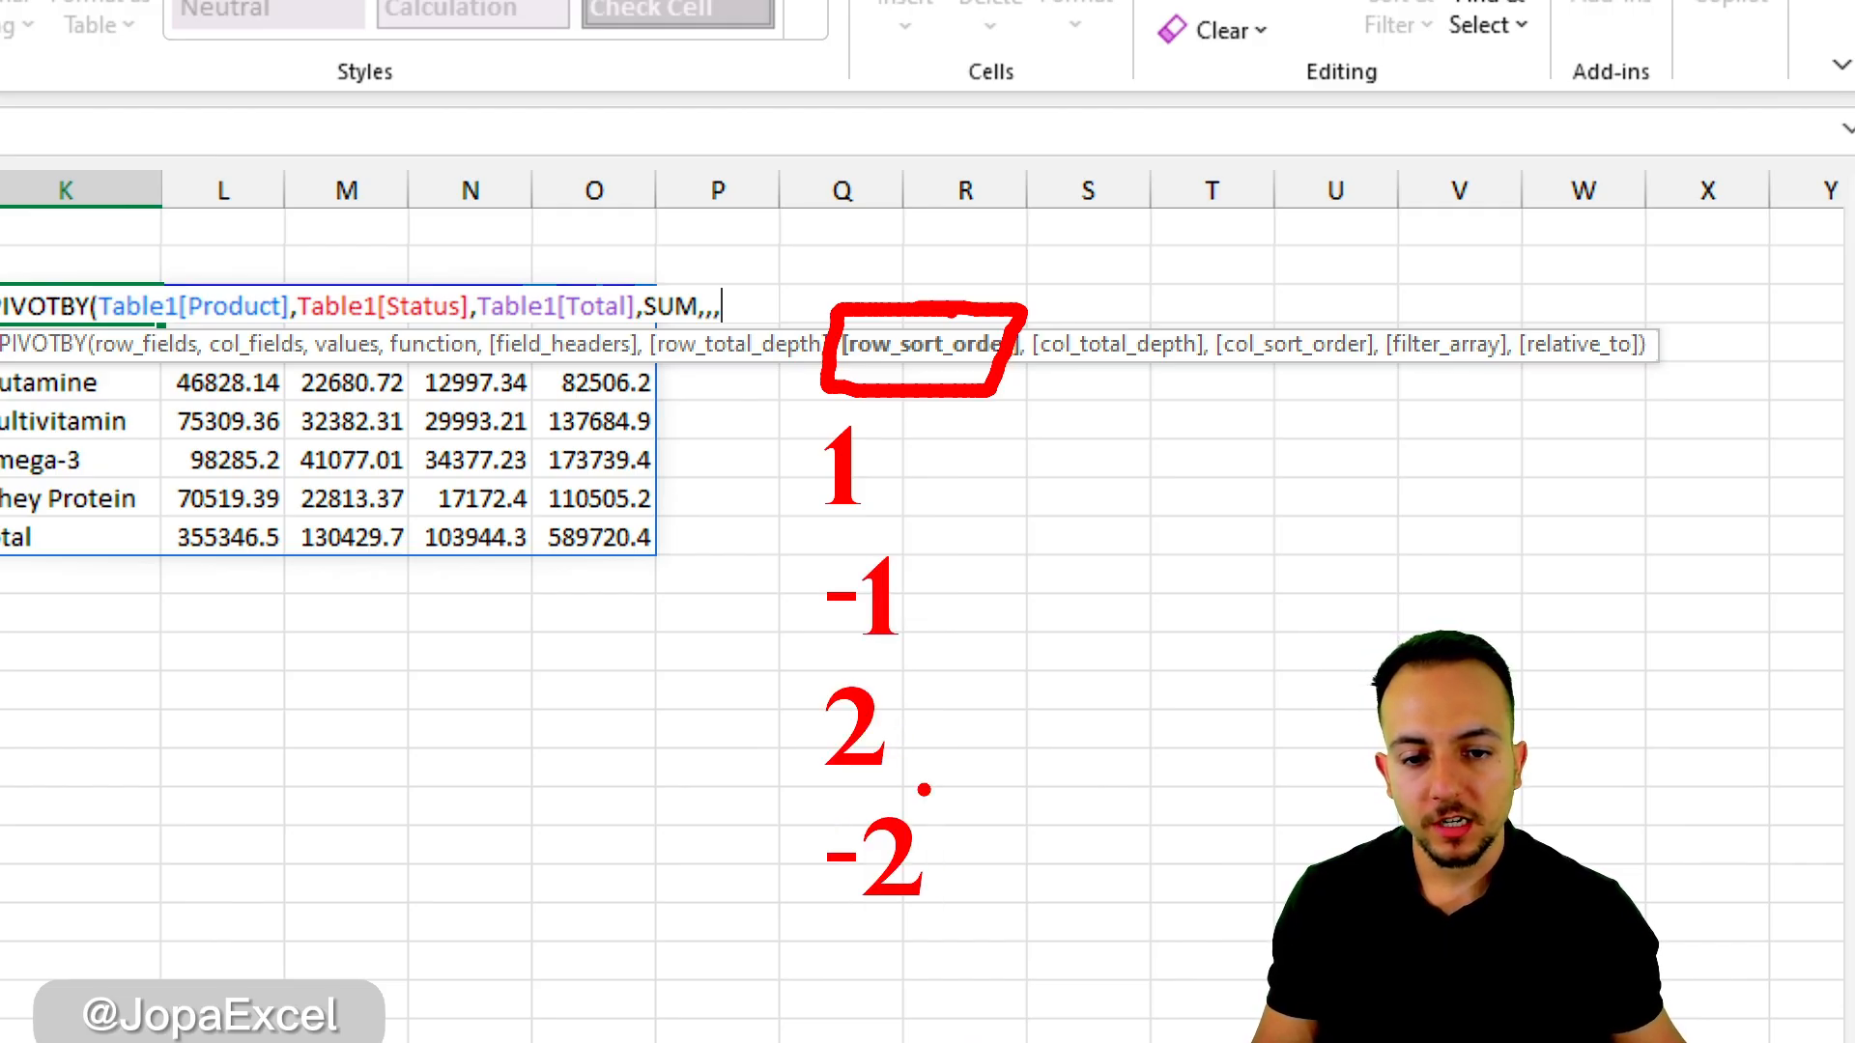
key(Escape)
text(1)
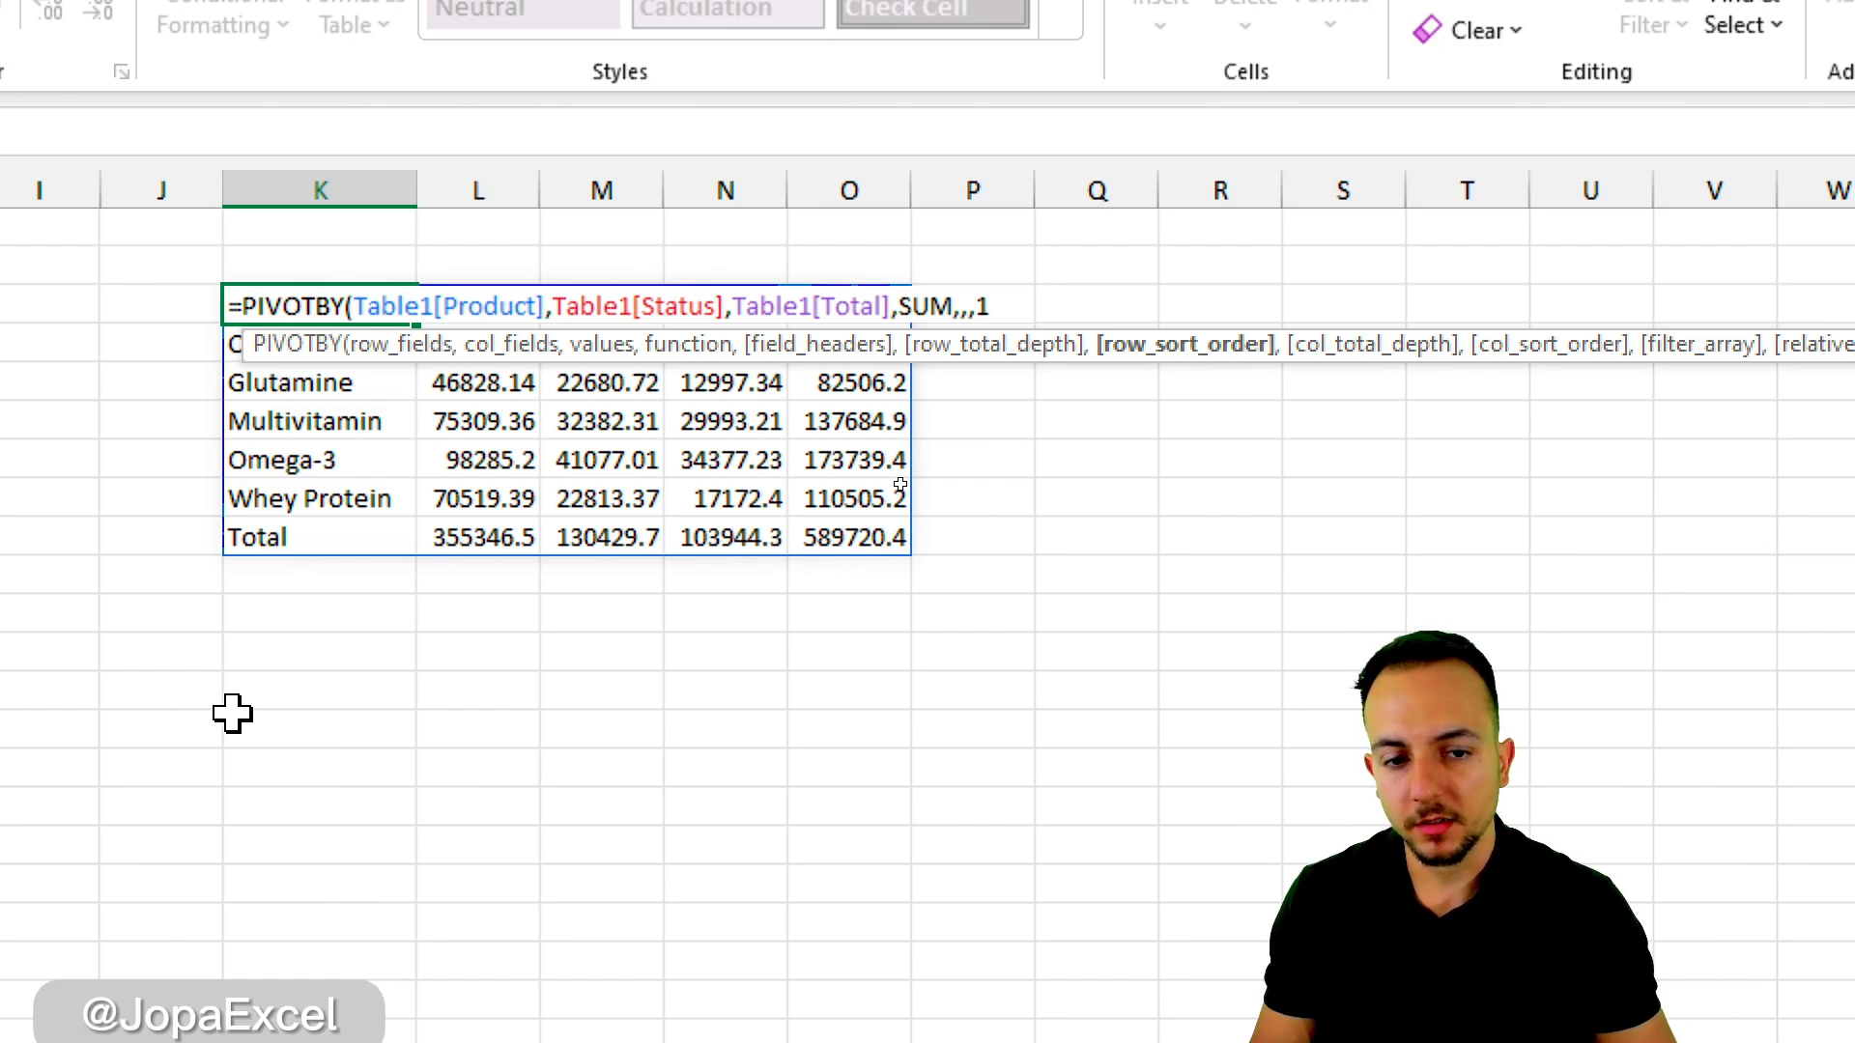
key(Return)
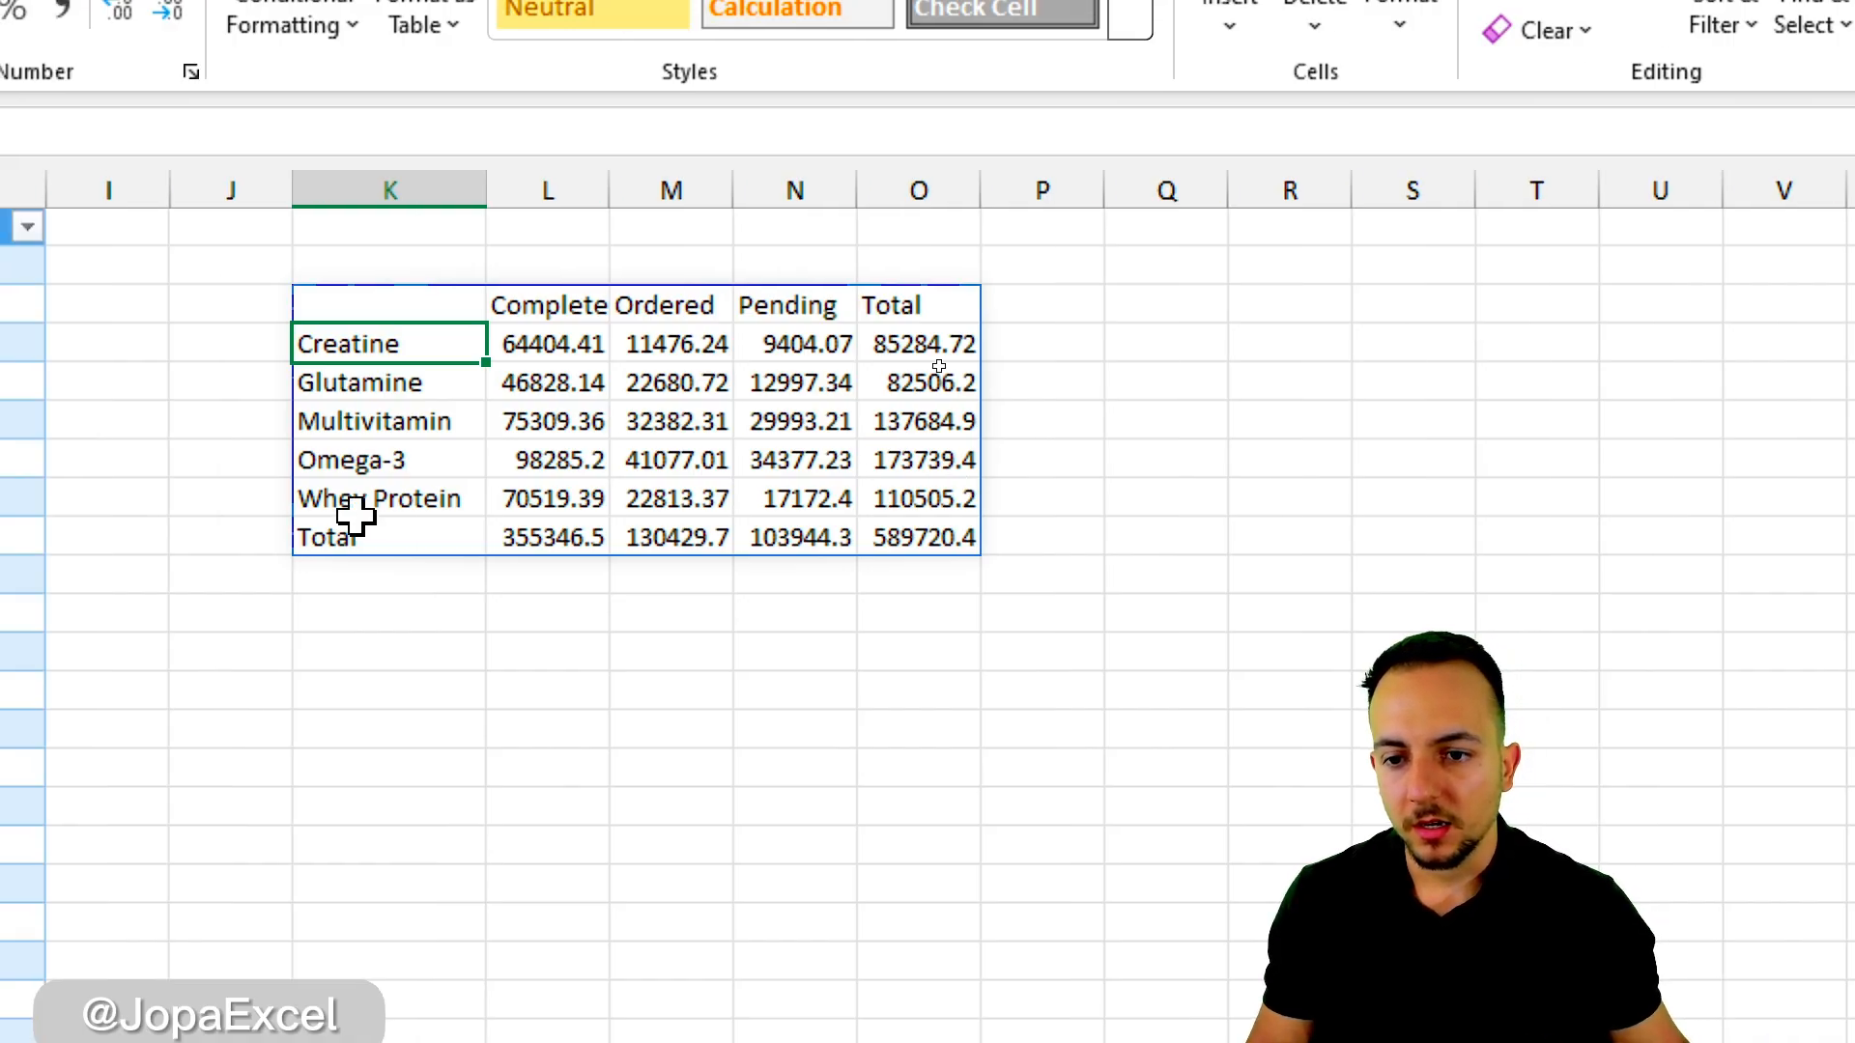
- Copy the PIVOTBY formula from K3 to K11 to create a second summary below the first
click(422, 290)
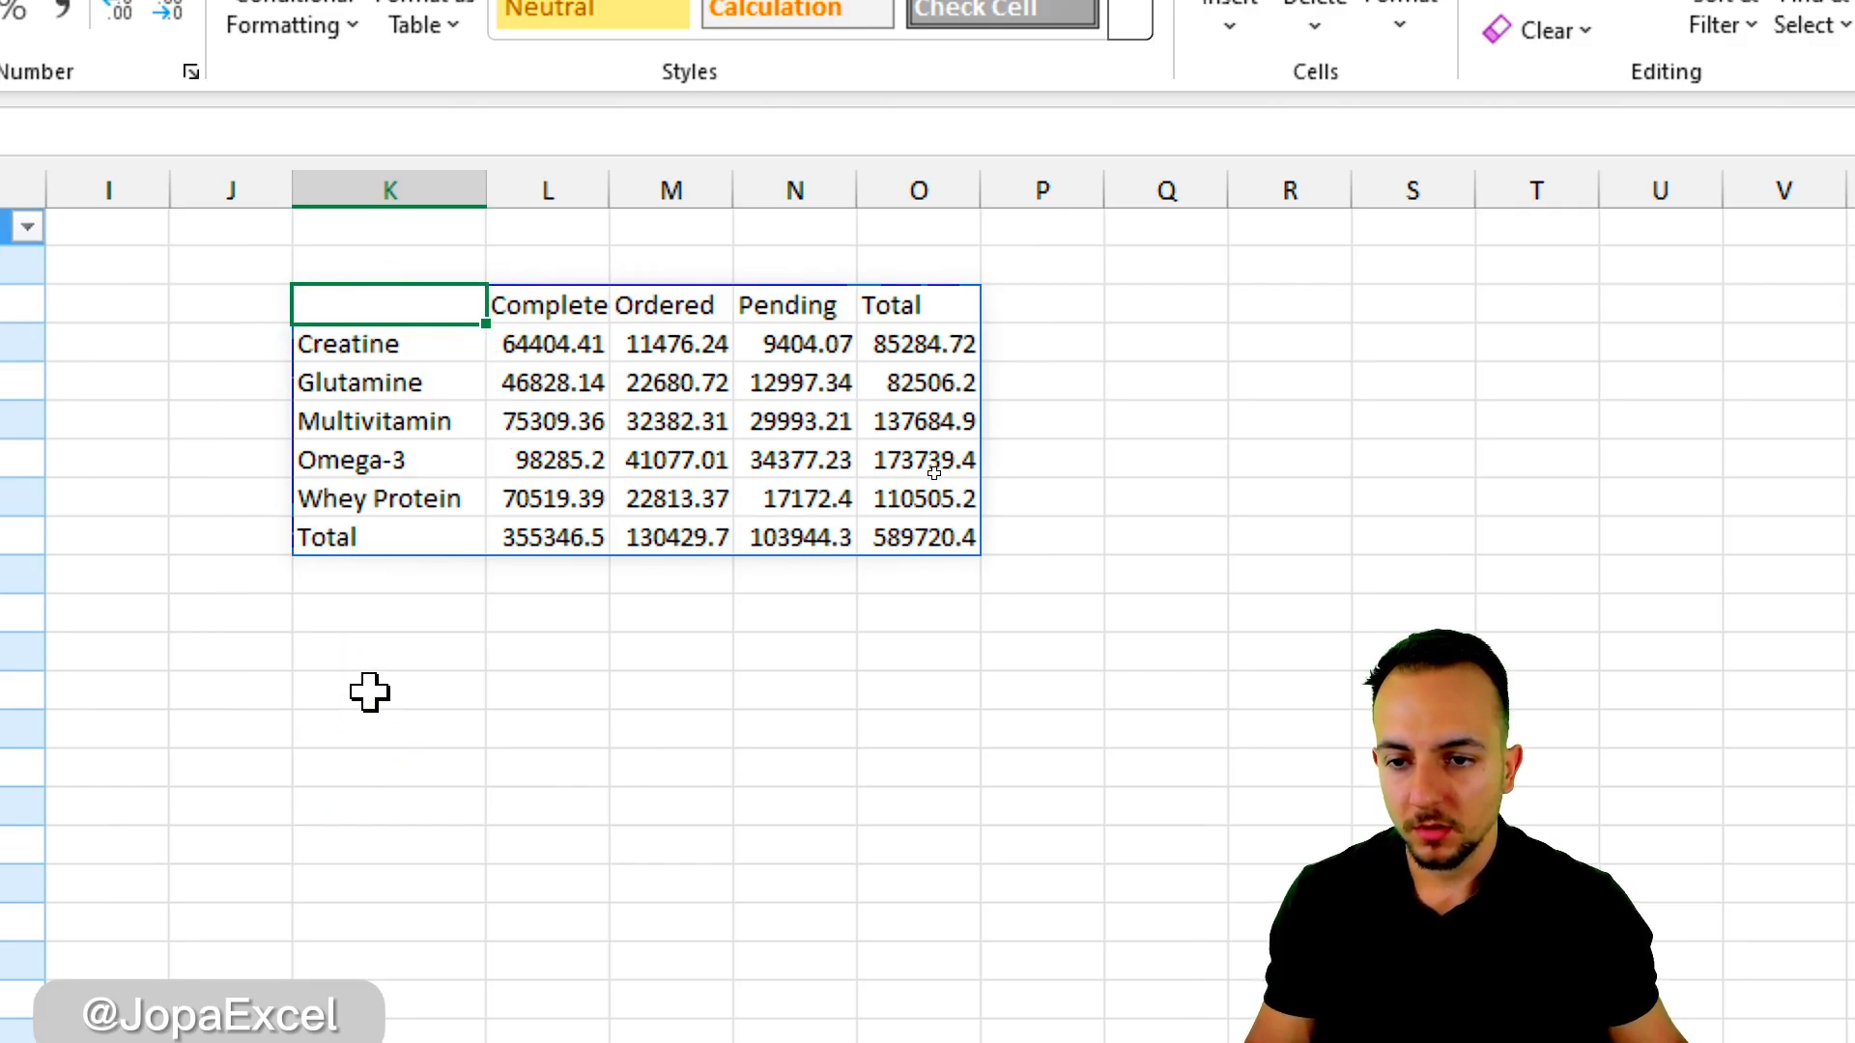
key(ctrl+c)
click(384, 610)
key(ctrl+v)
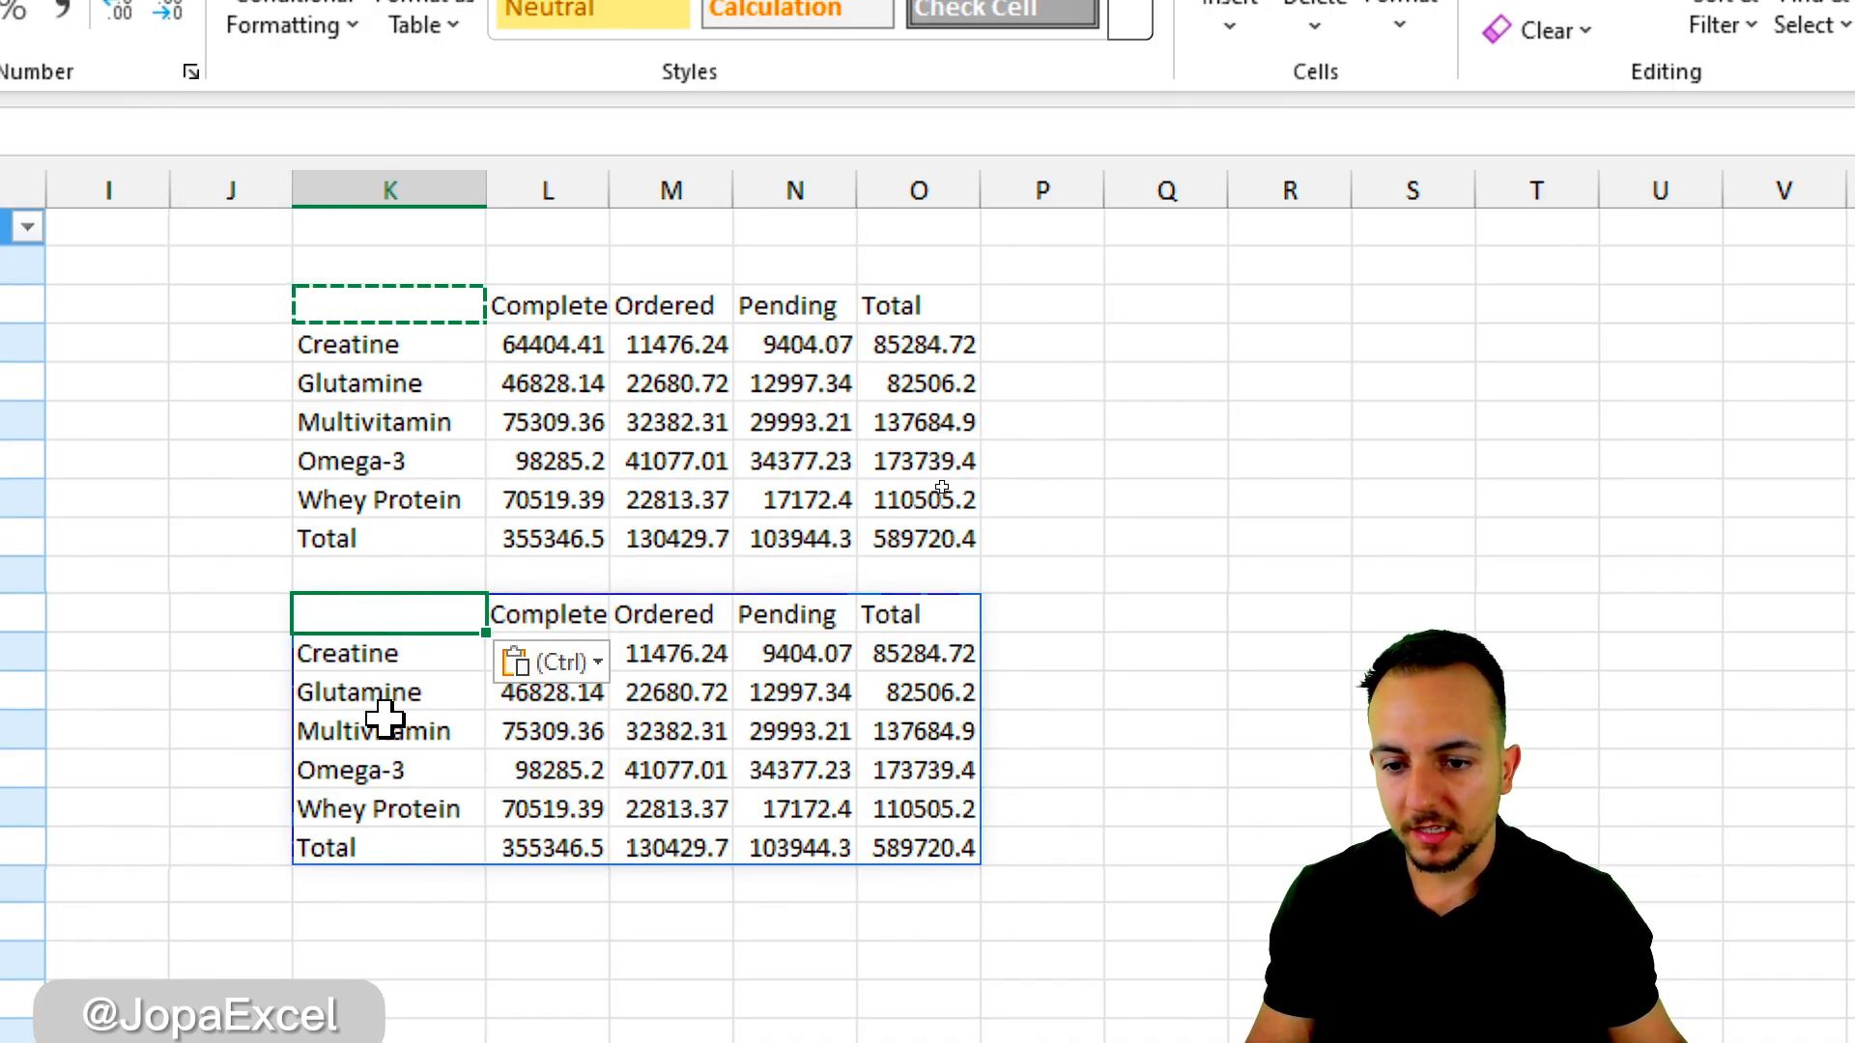
key(Escape)
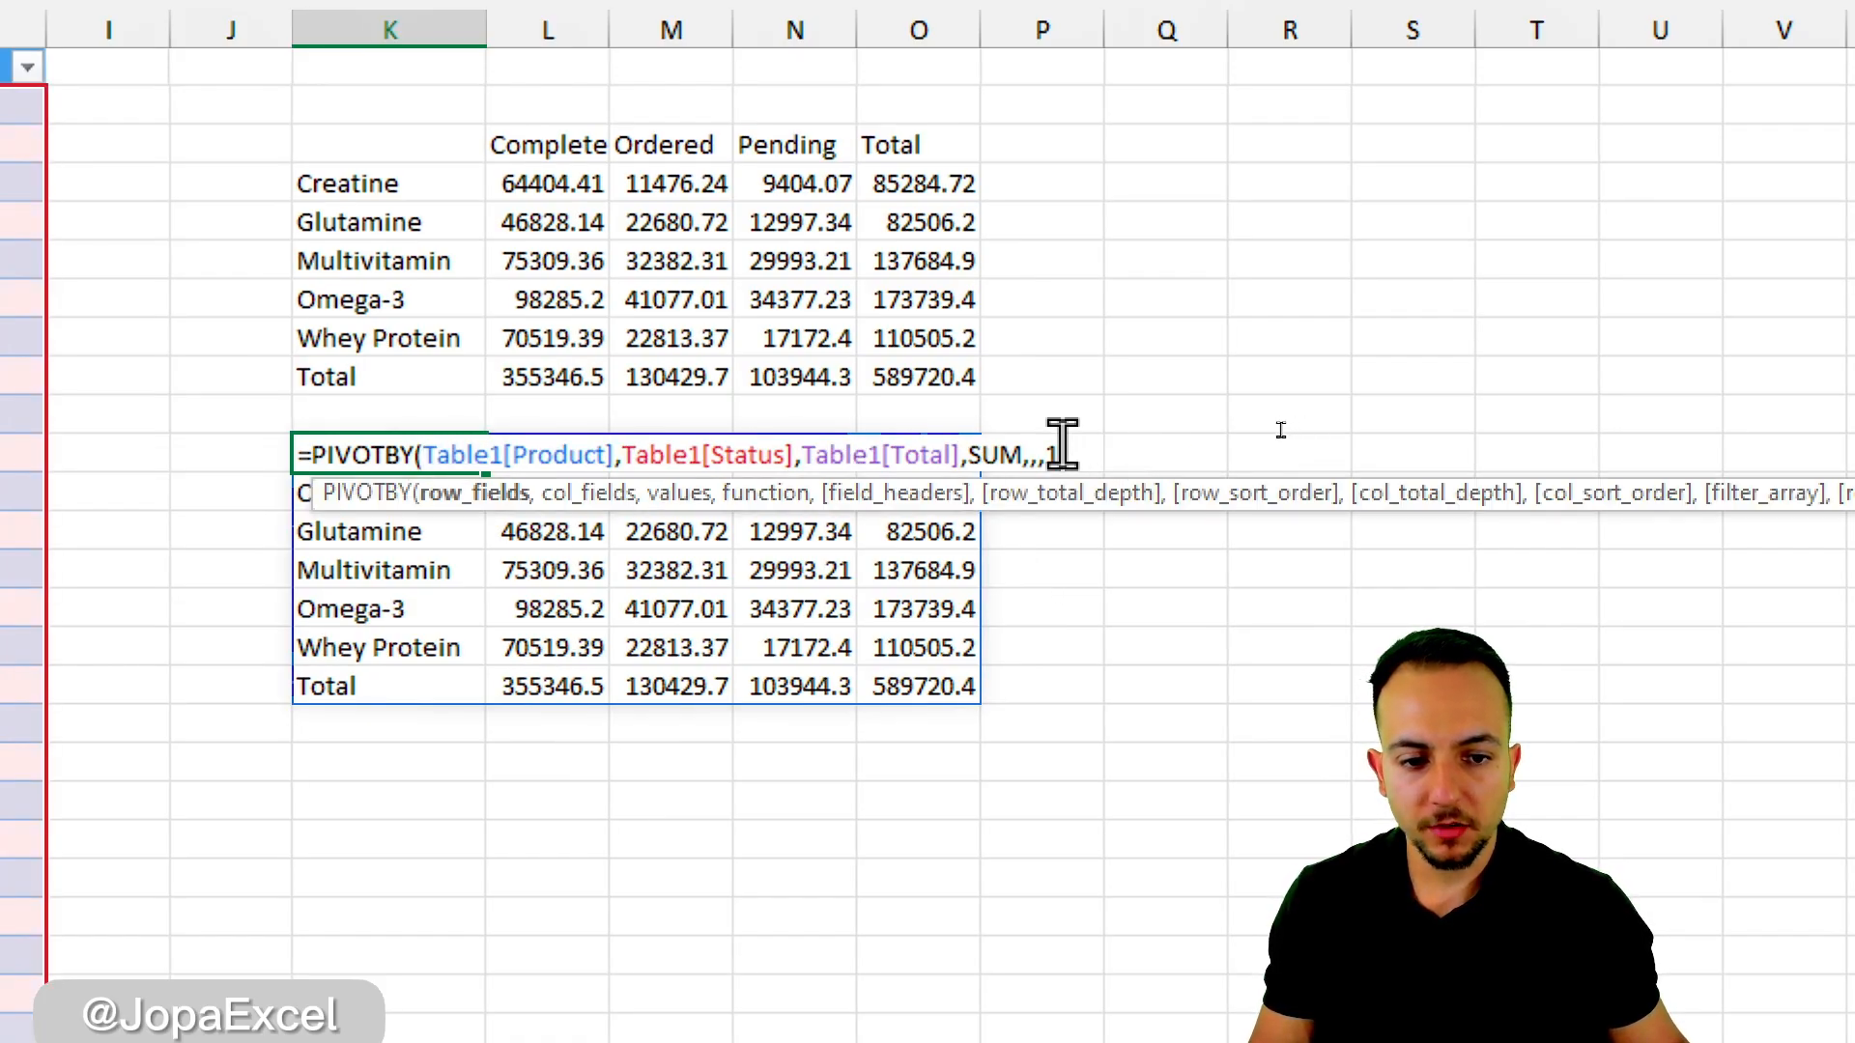
- Change the row_sort_order argument of the PIVOTBY formula in K11 to -1
text())
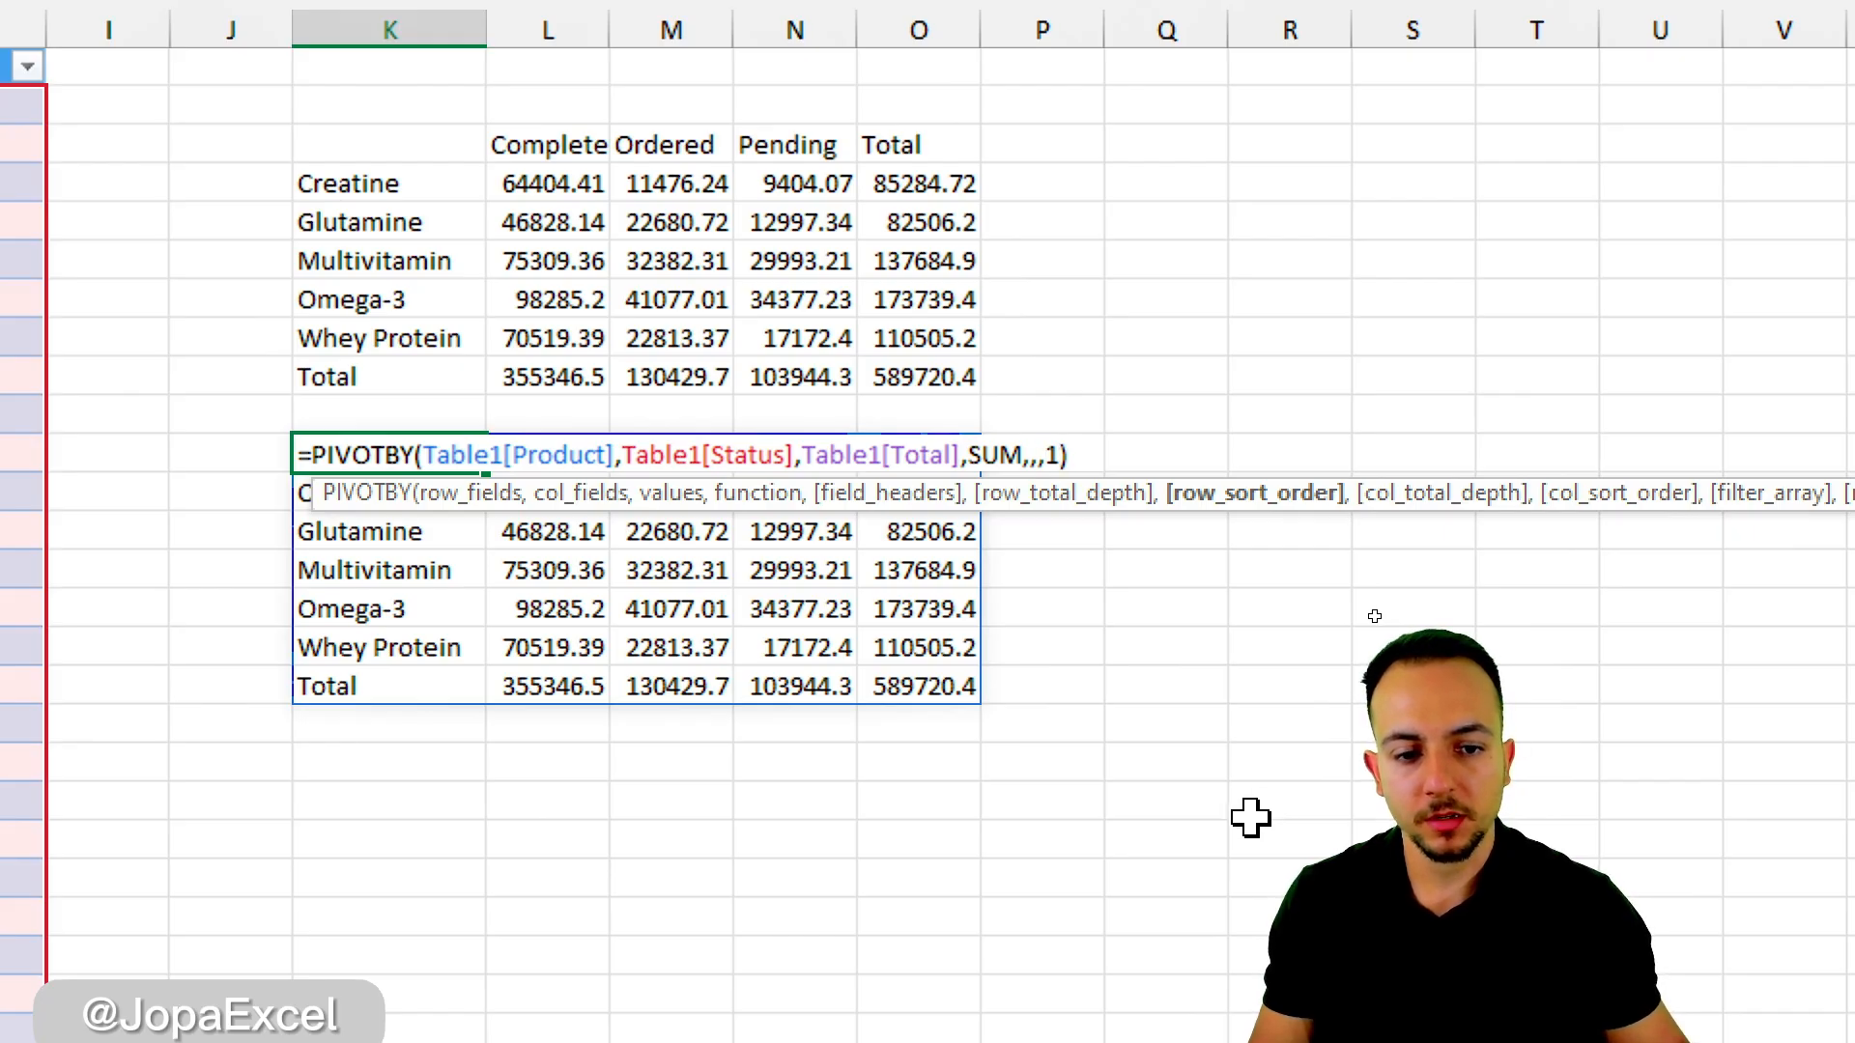
text(-)
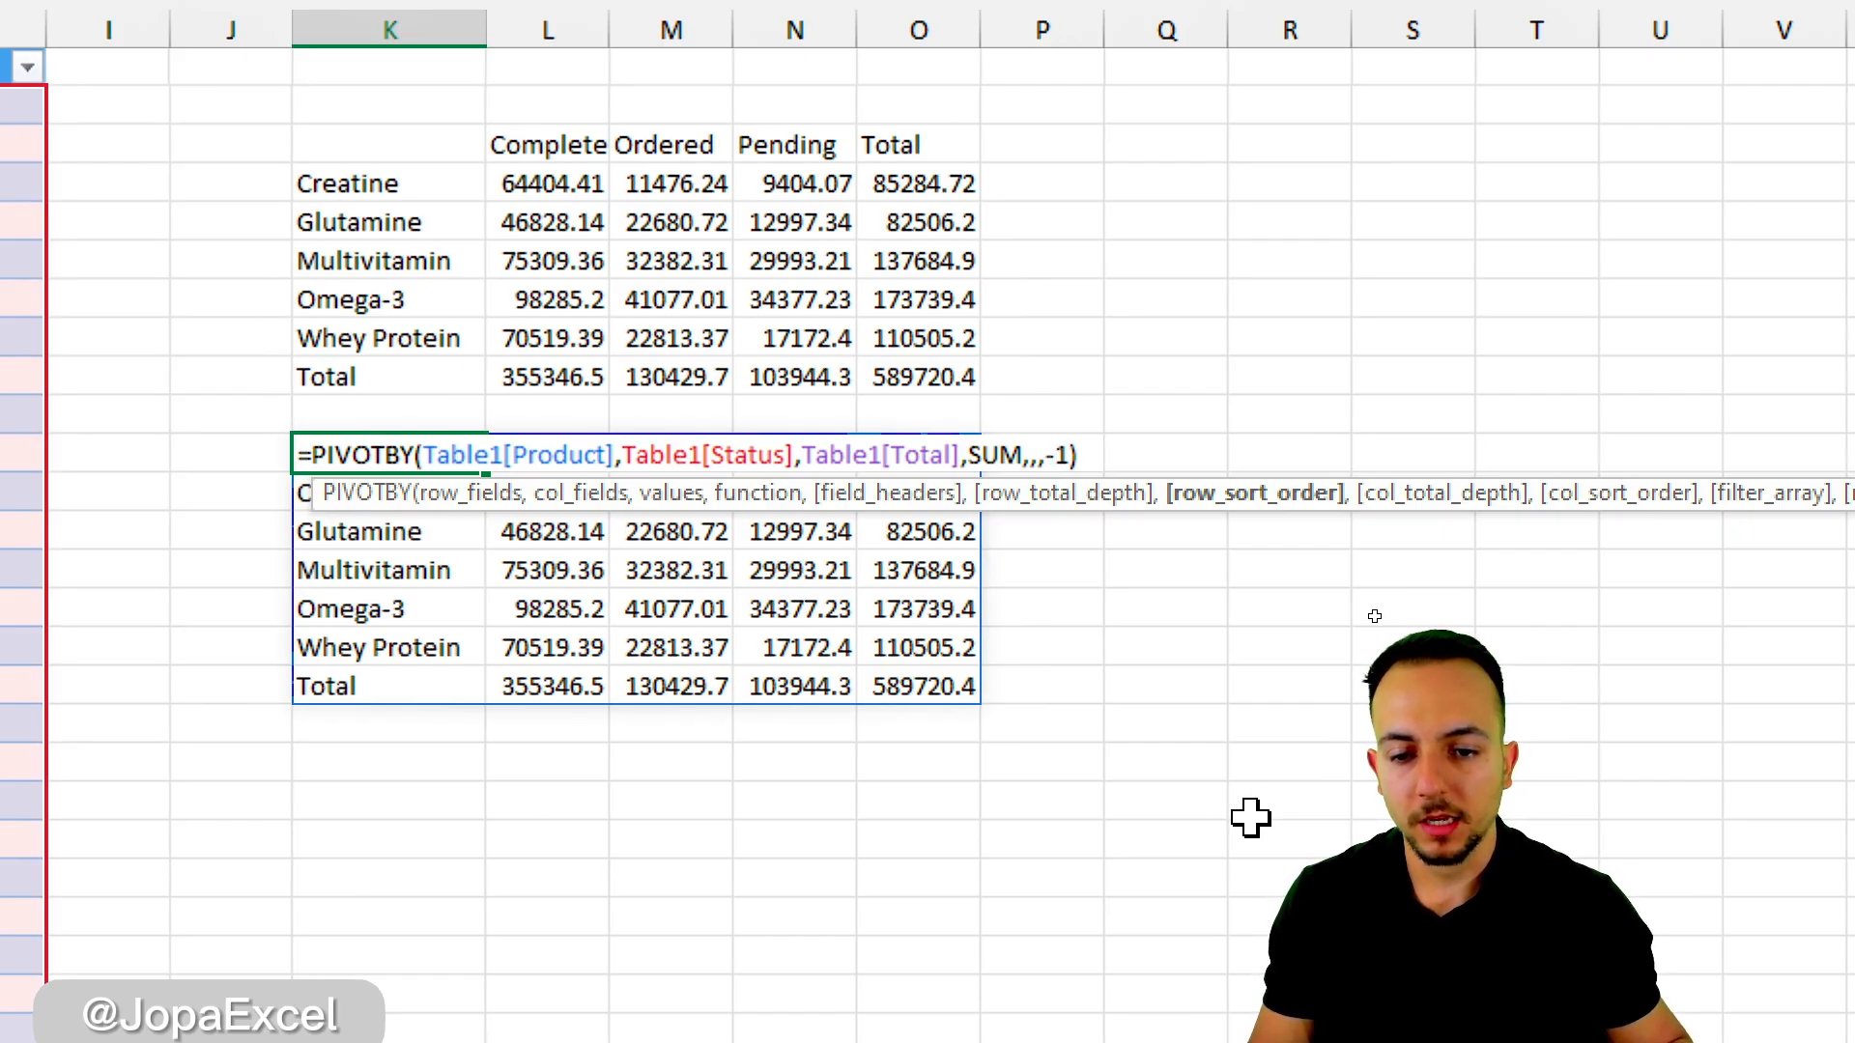
key(Return)
click(1019, 809)
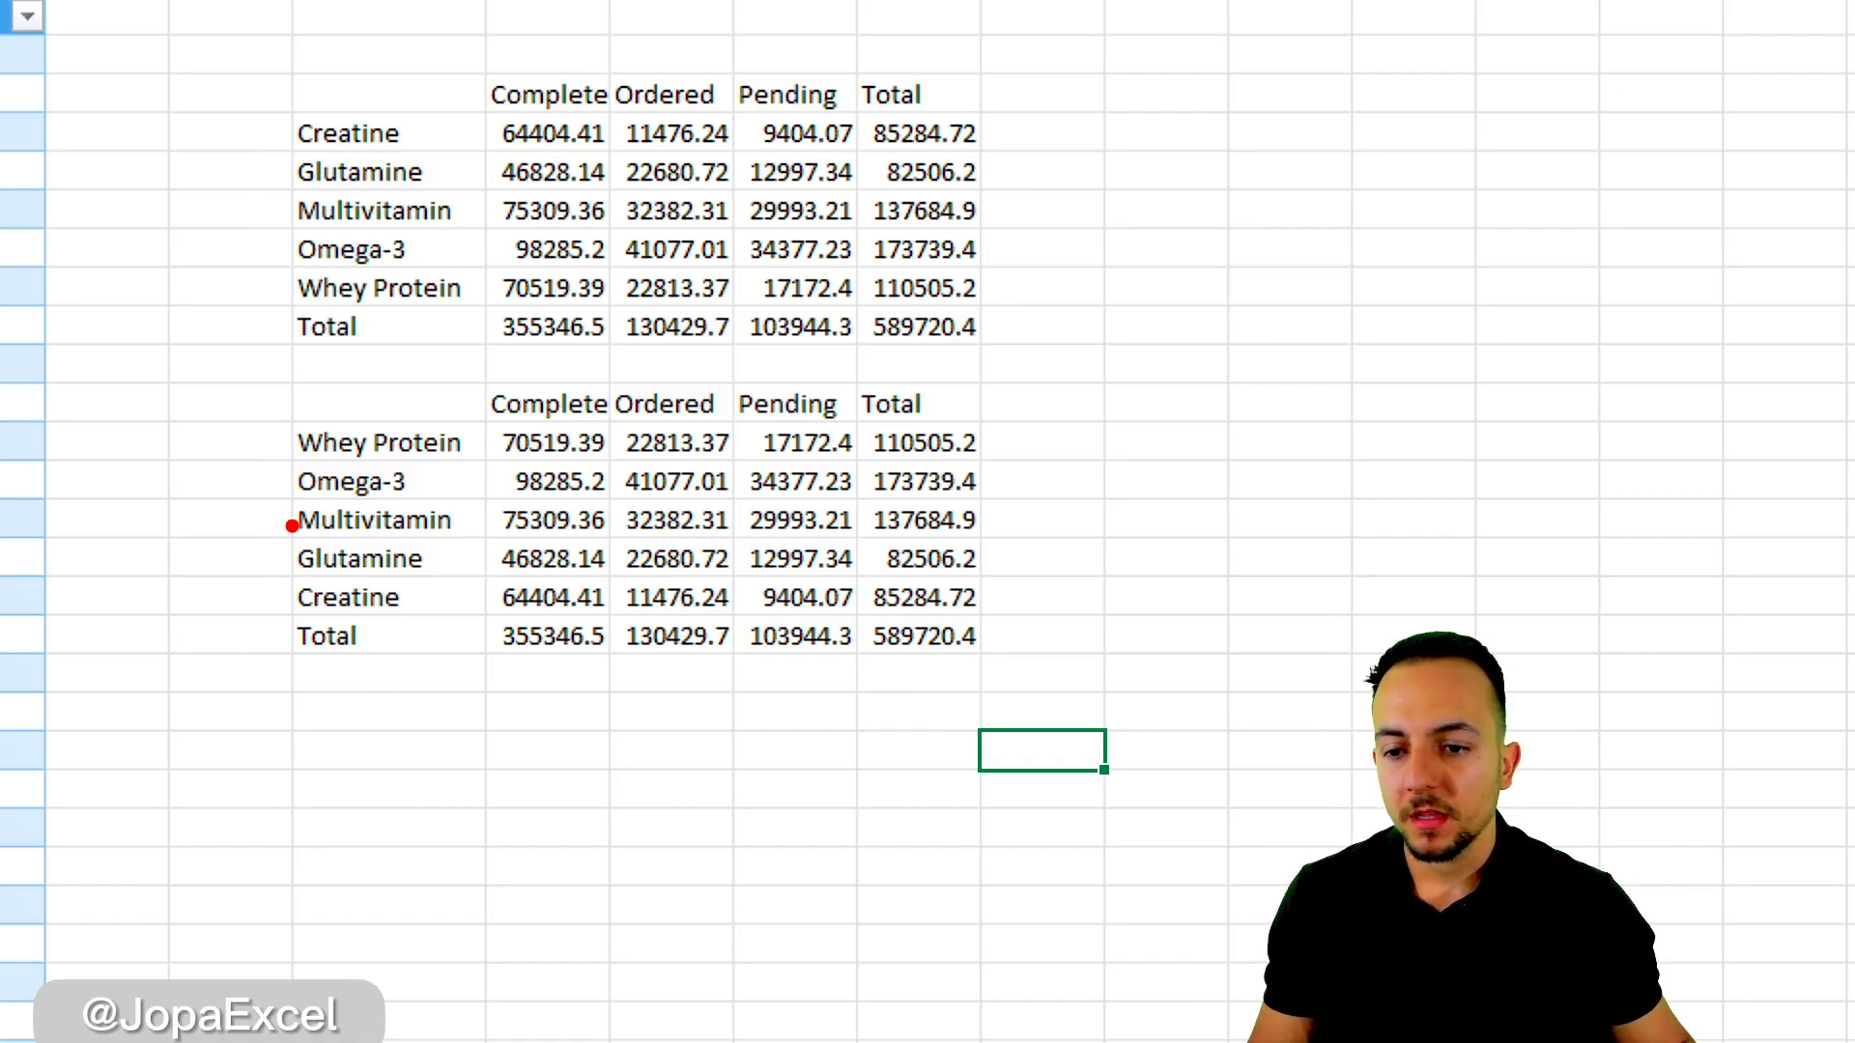
- Compare the alphabetical order of the product rows in the K3 and K11 summaries for row_sort_order 1 and -1
drag(290, 527, 188, 595)
drag(275, 248, 161, 328)
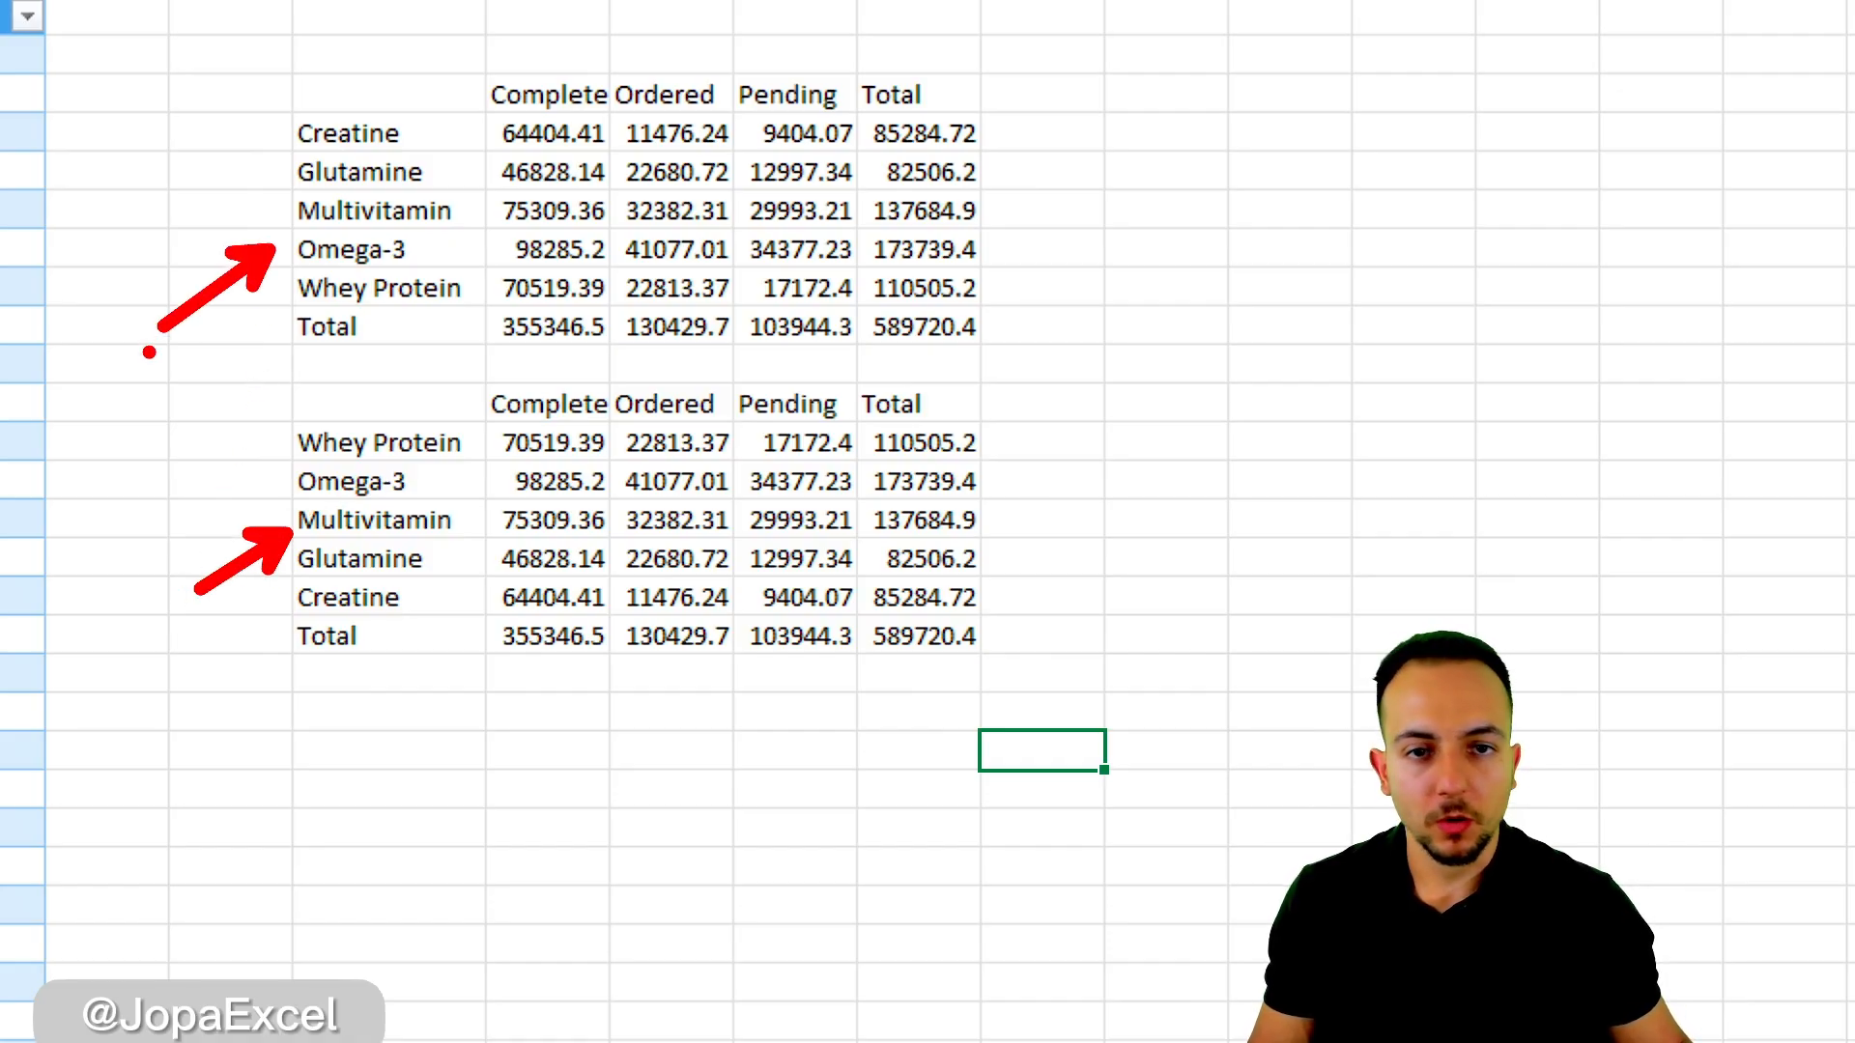
key(ctrl+z)
key(ctrl+z)
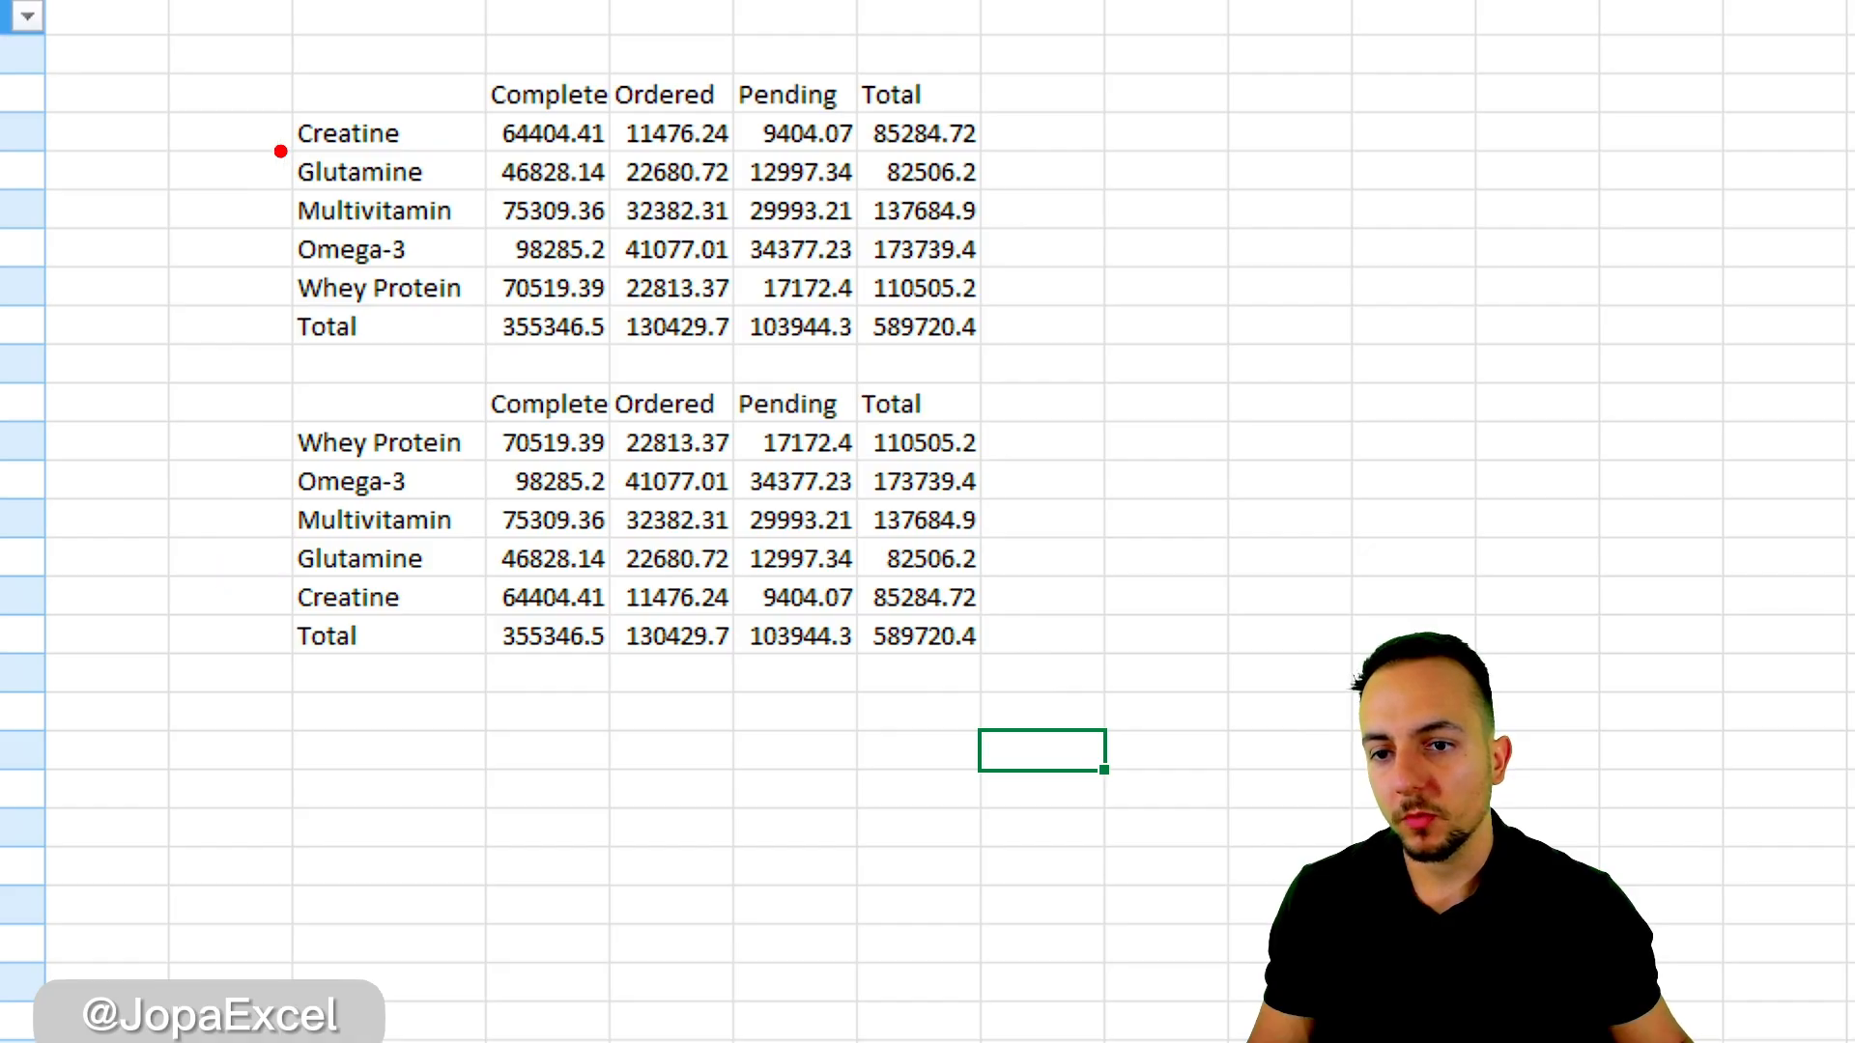
mouse_move(160, 171)
mouse_down()
mouse_move(185, 87)
mouse_move(198, 161)
mouse_up()
drag(166, 139, 202, 134)
mouse_move(170, 242)
mouse_down()
mouse_move(179, 325)
mouse_move(259, 326)
mouse_up()
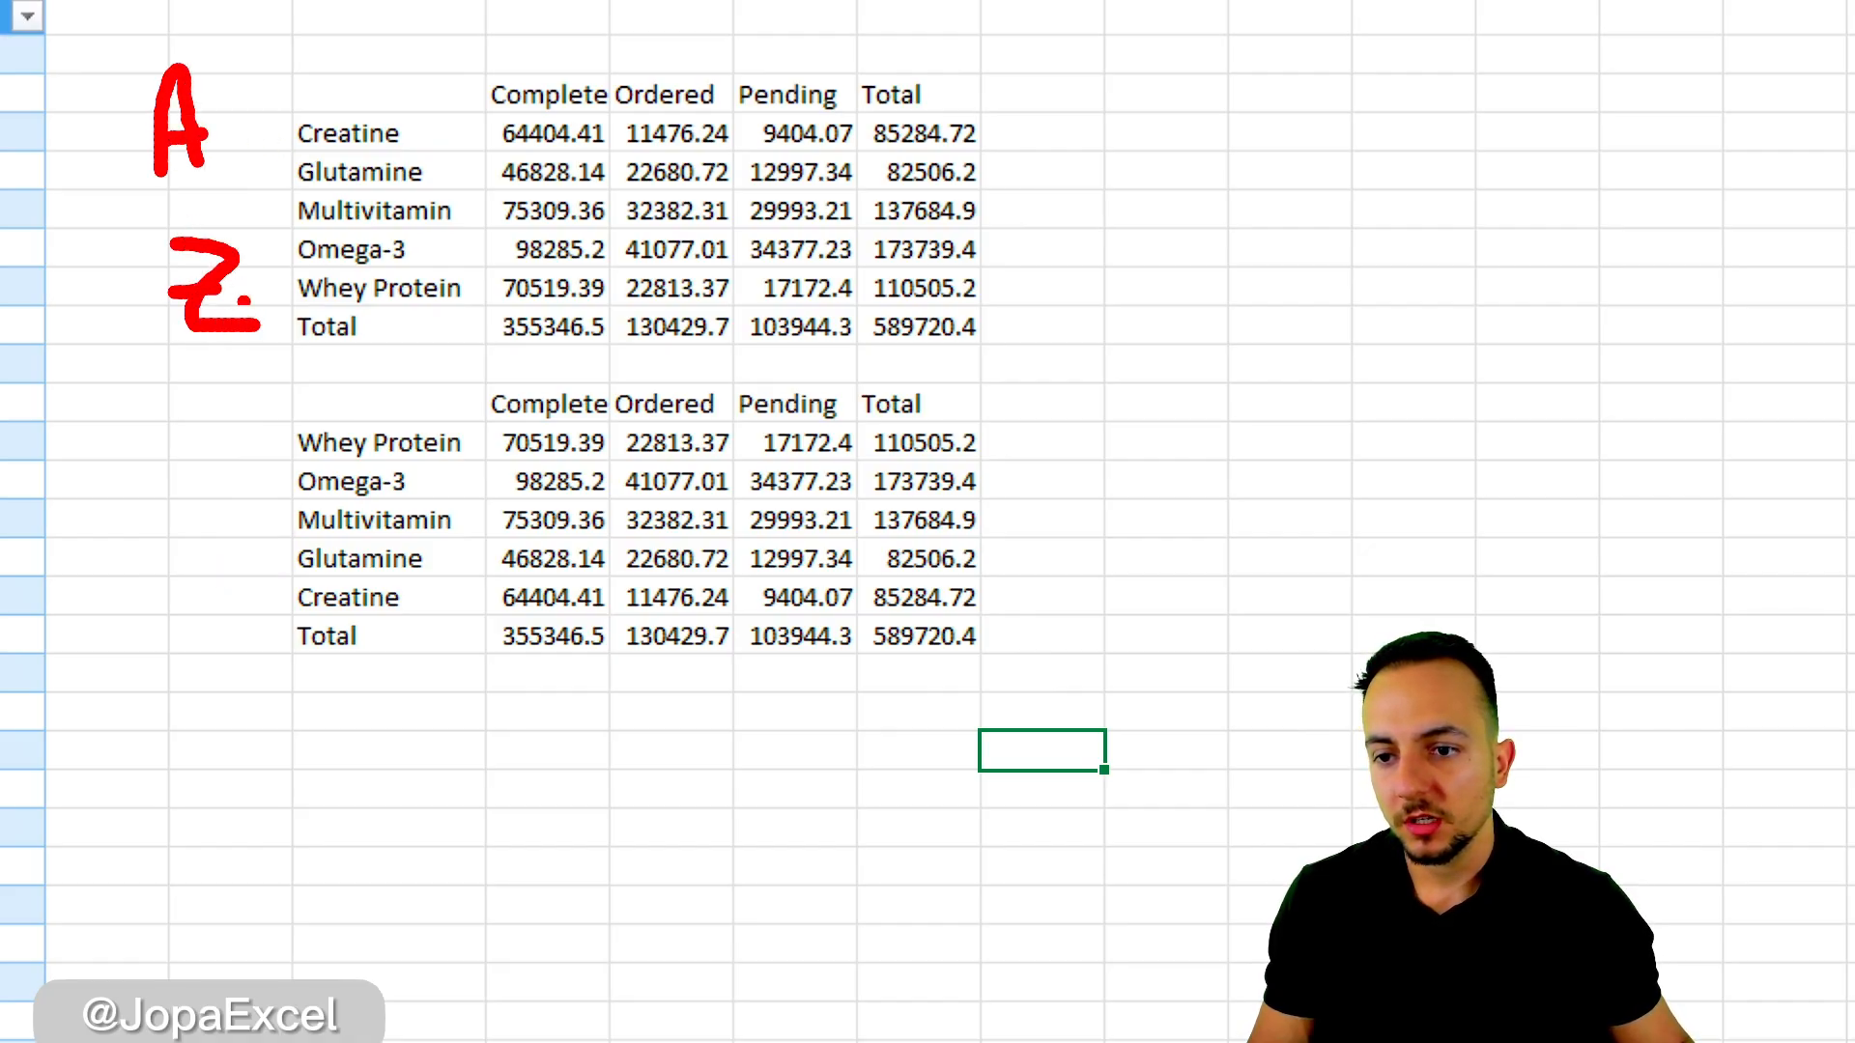
drag(178, 432, 244, 484)
mouse_move(191, 626)
mouse_down()
mouse_move(202, 579)
mouse_move(230, 621)
mouse_up()
drag(182, 595, 232, 586)
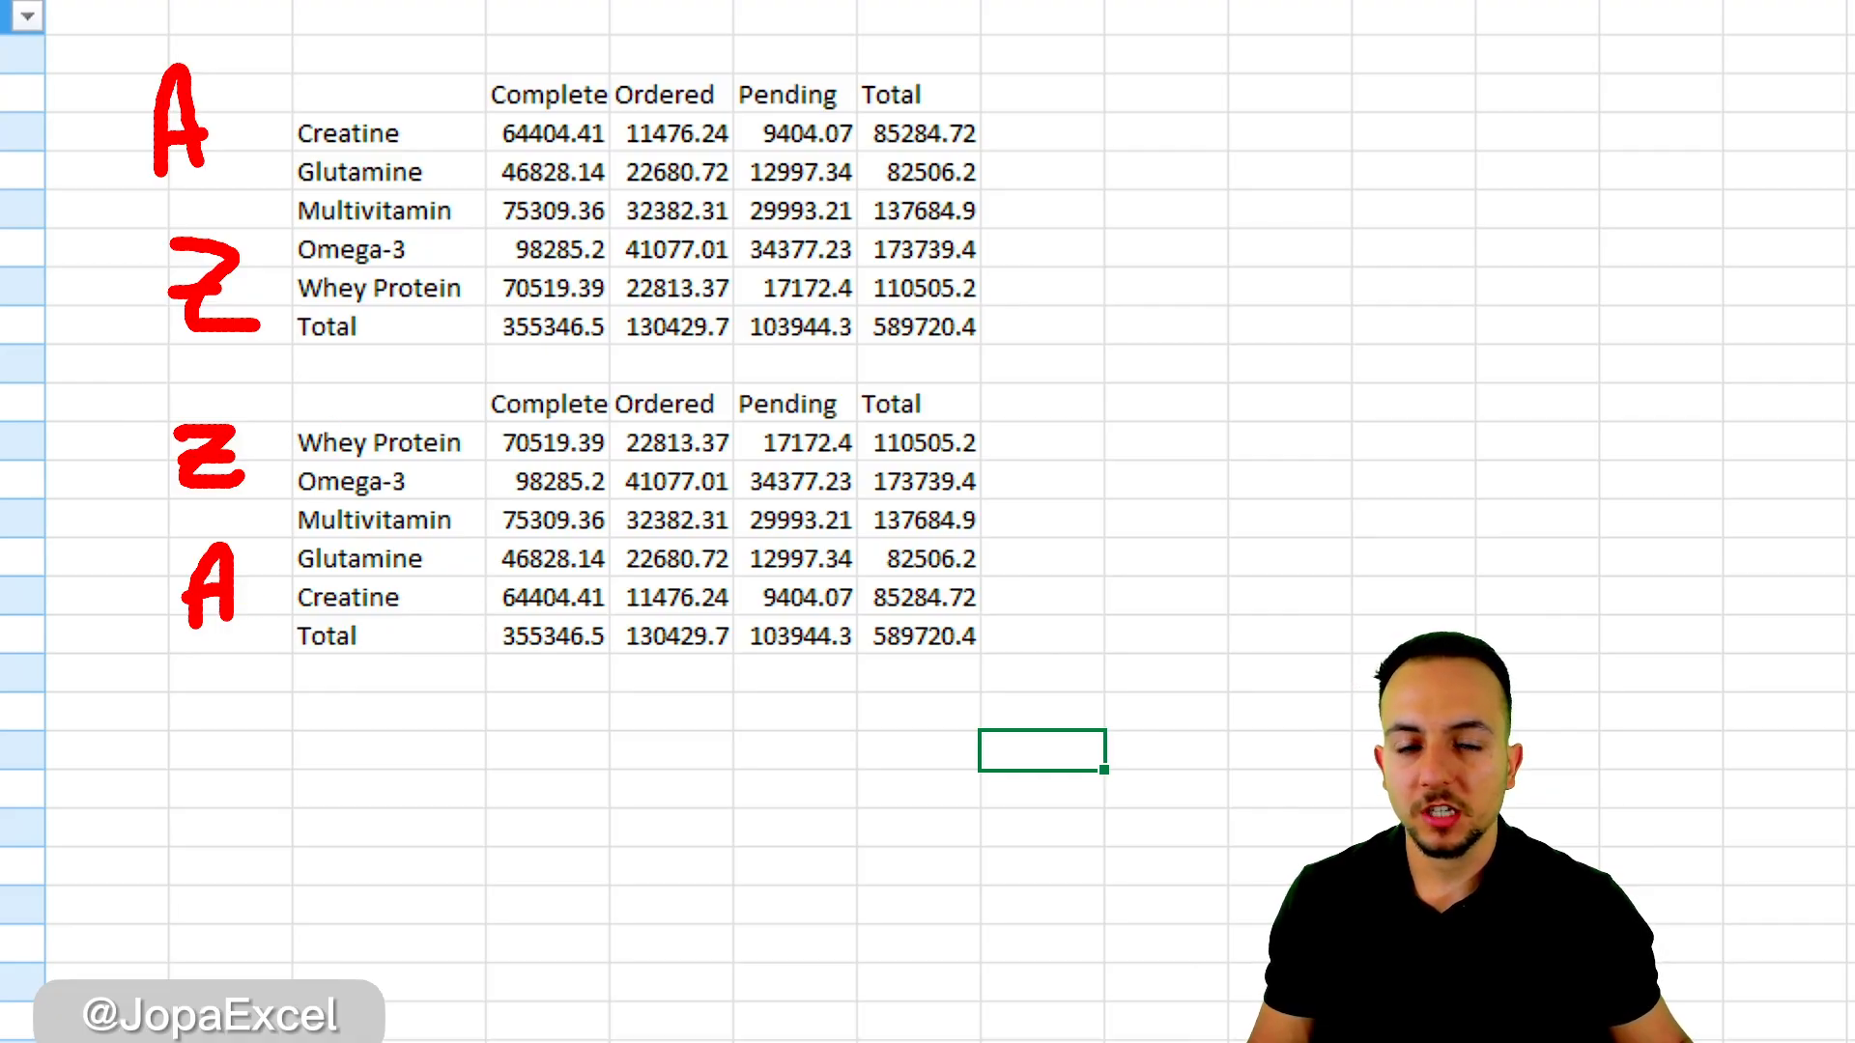
mouse_move(1150, 307)
mouse_down()
mouse_move(1144, 242)
mouse_move(1183, 420)
mouse_up()
drag(1120, 422, 1208, 422)
drag(1103, 604, 1188, 601)
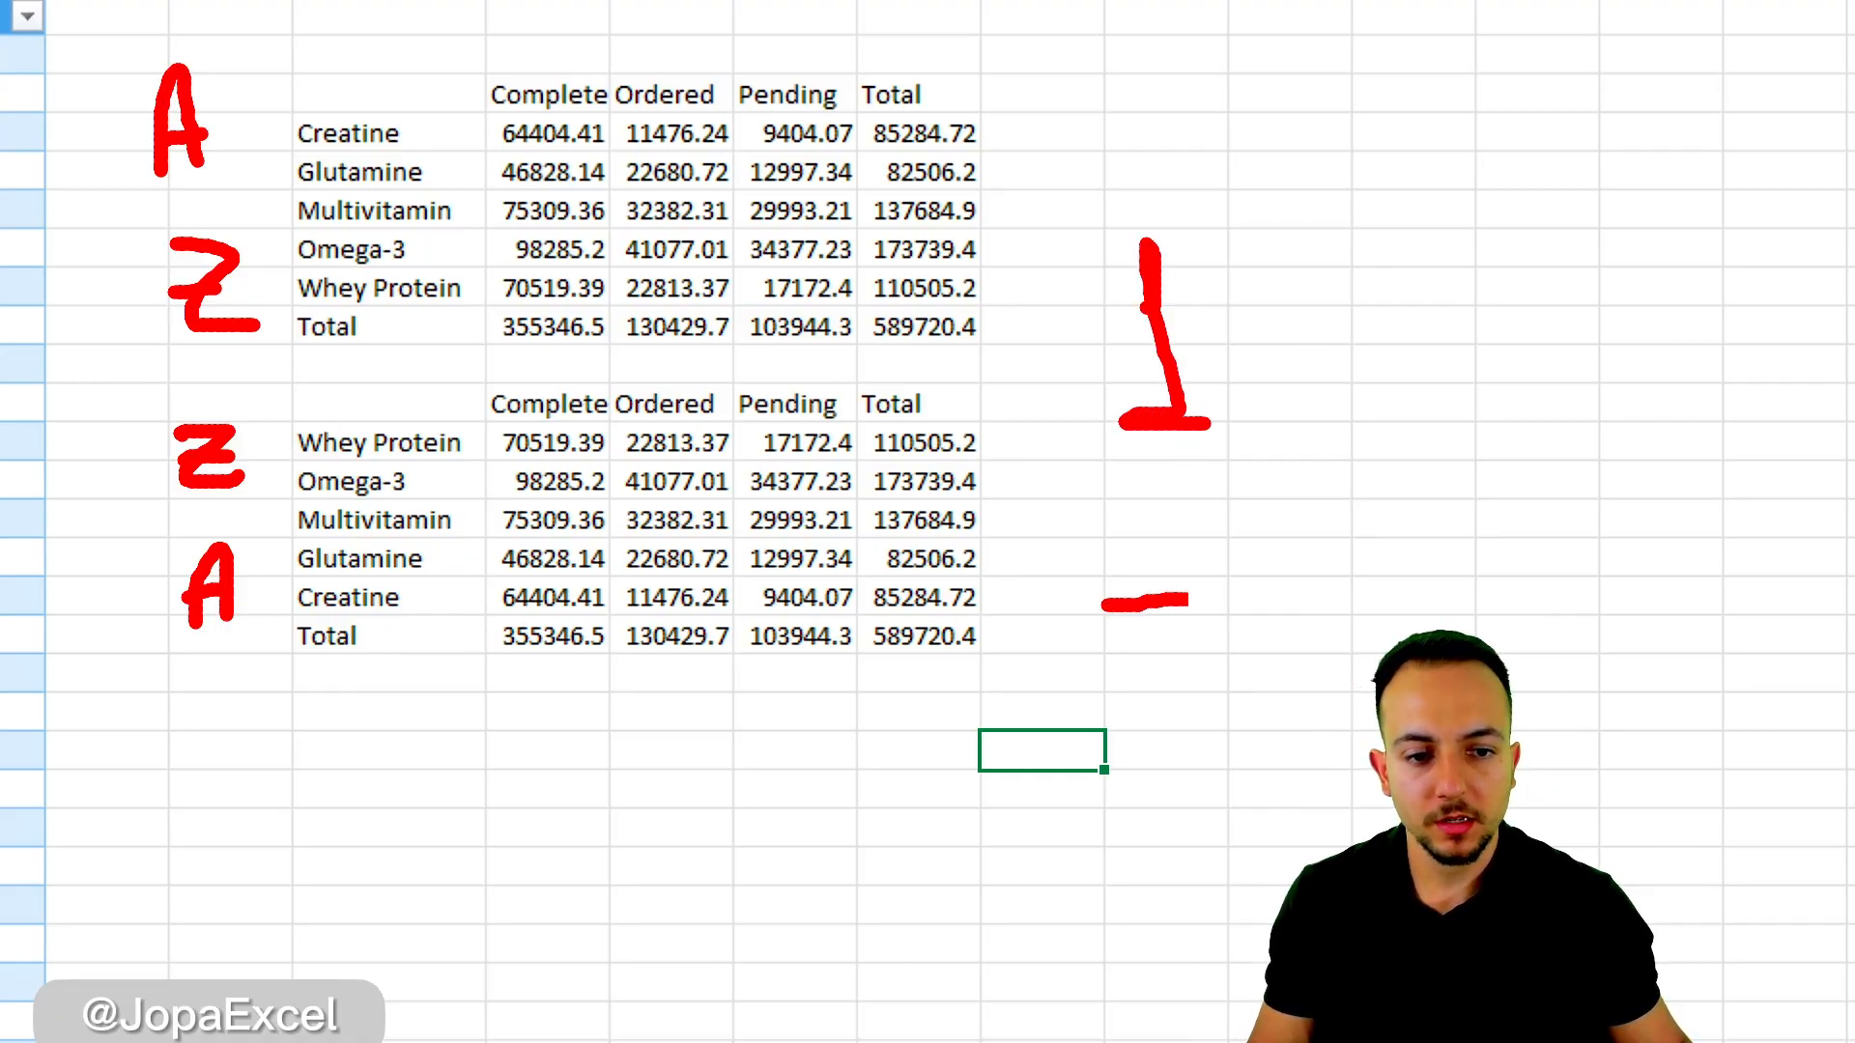
drag(1229, 510, 1188, 645)
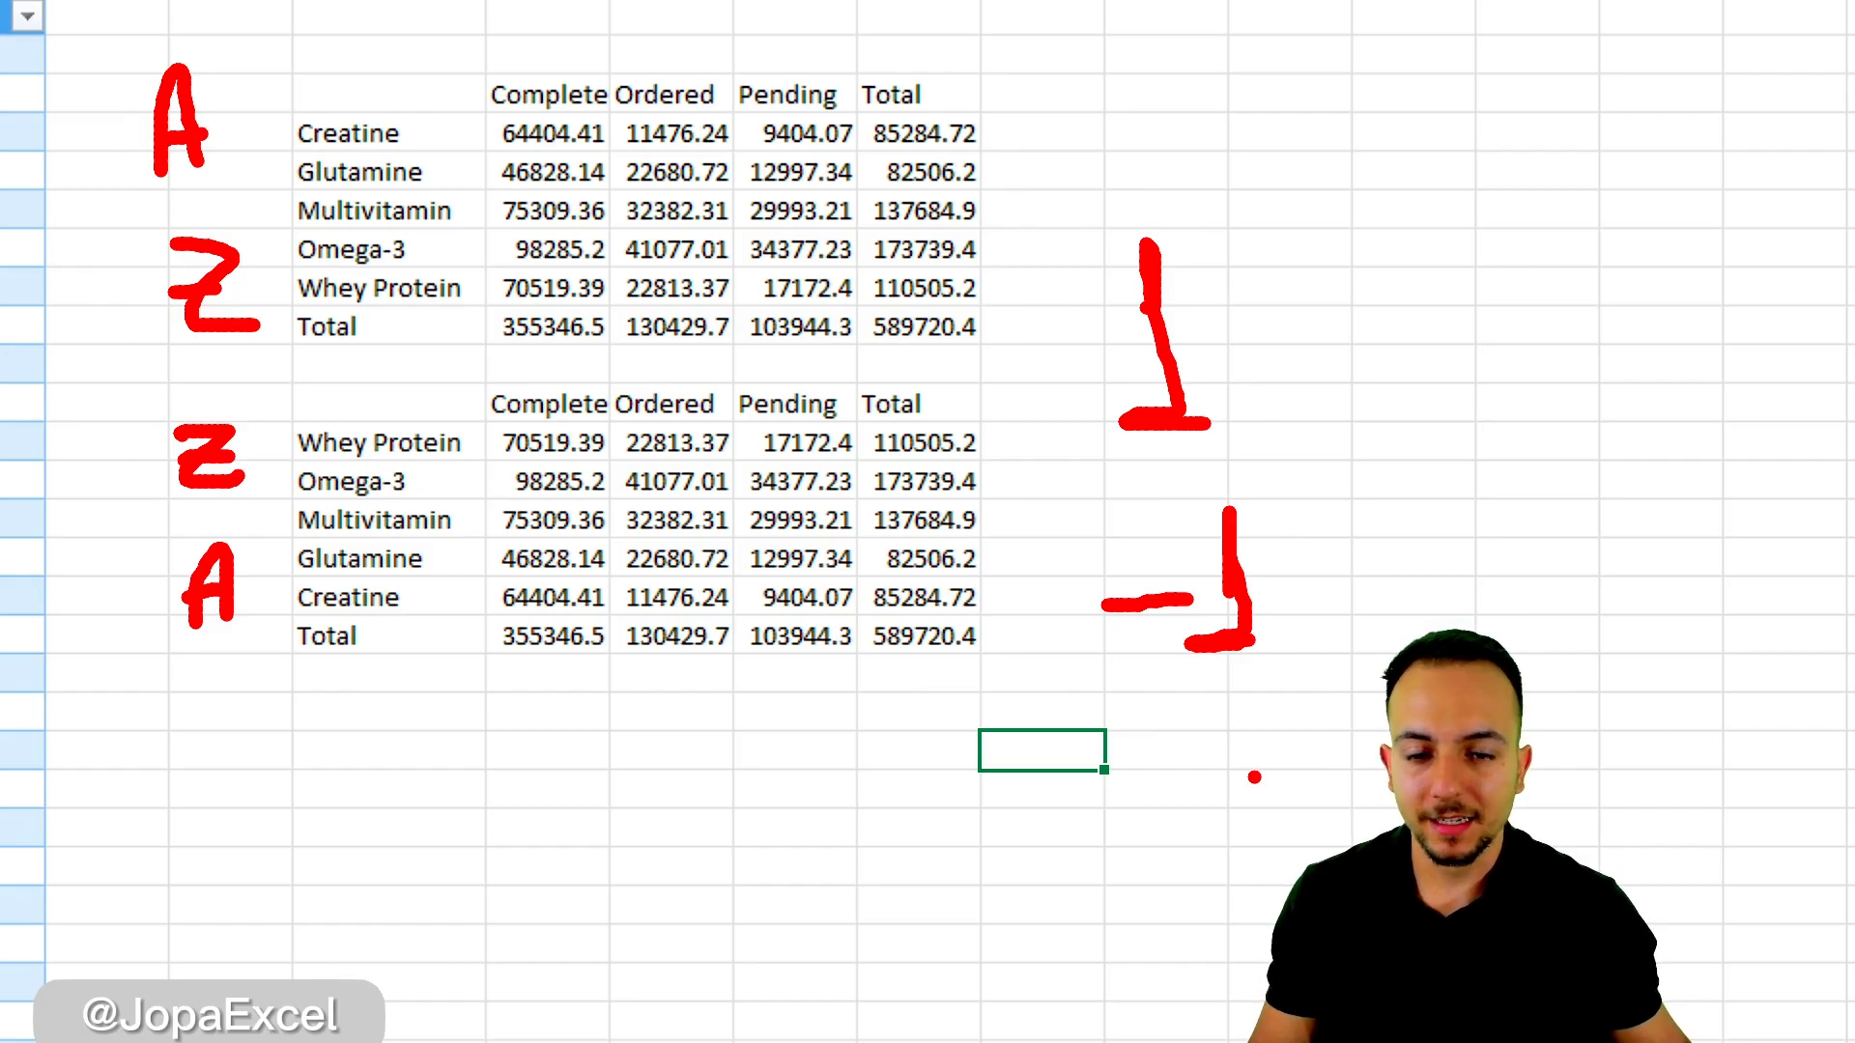
key(Escape)
key(ctrl+2)
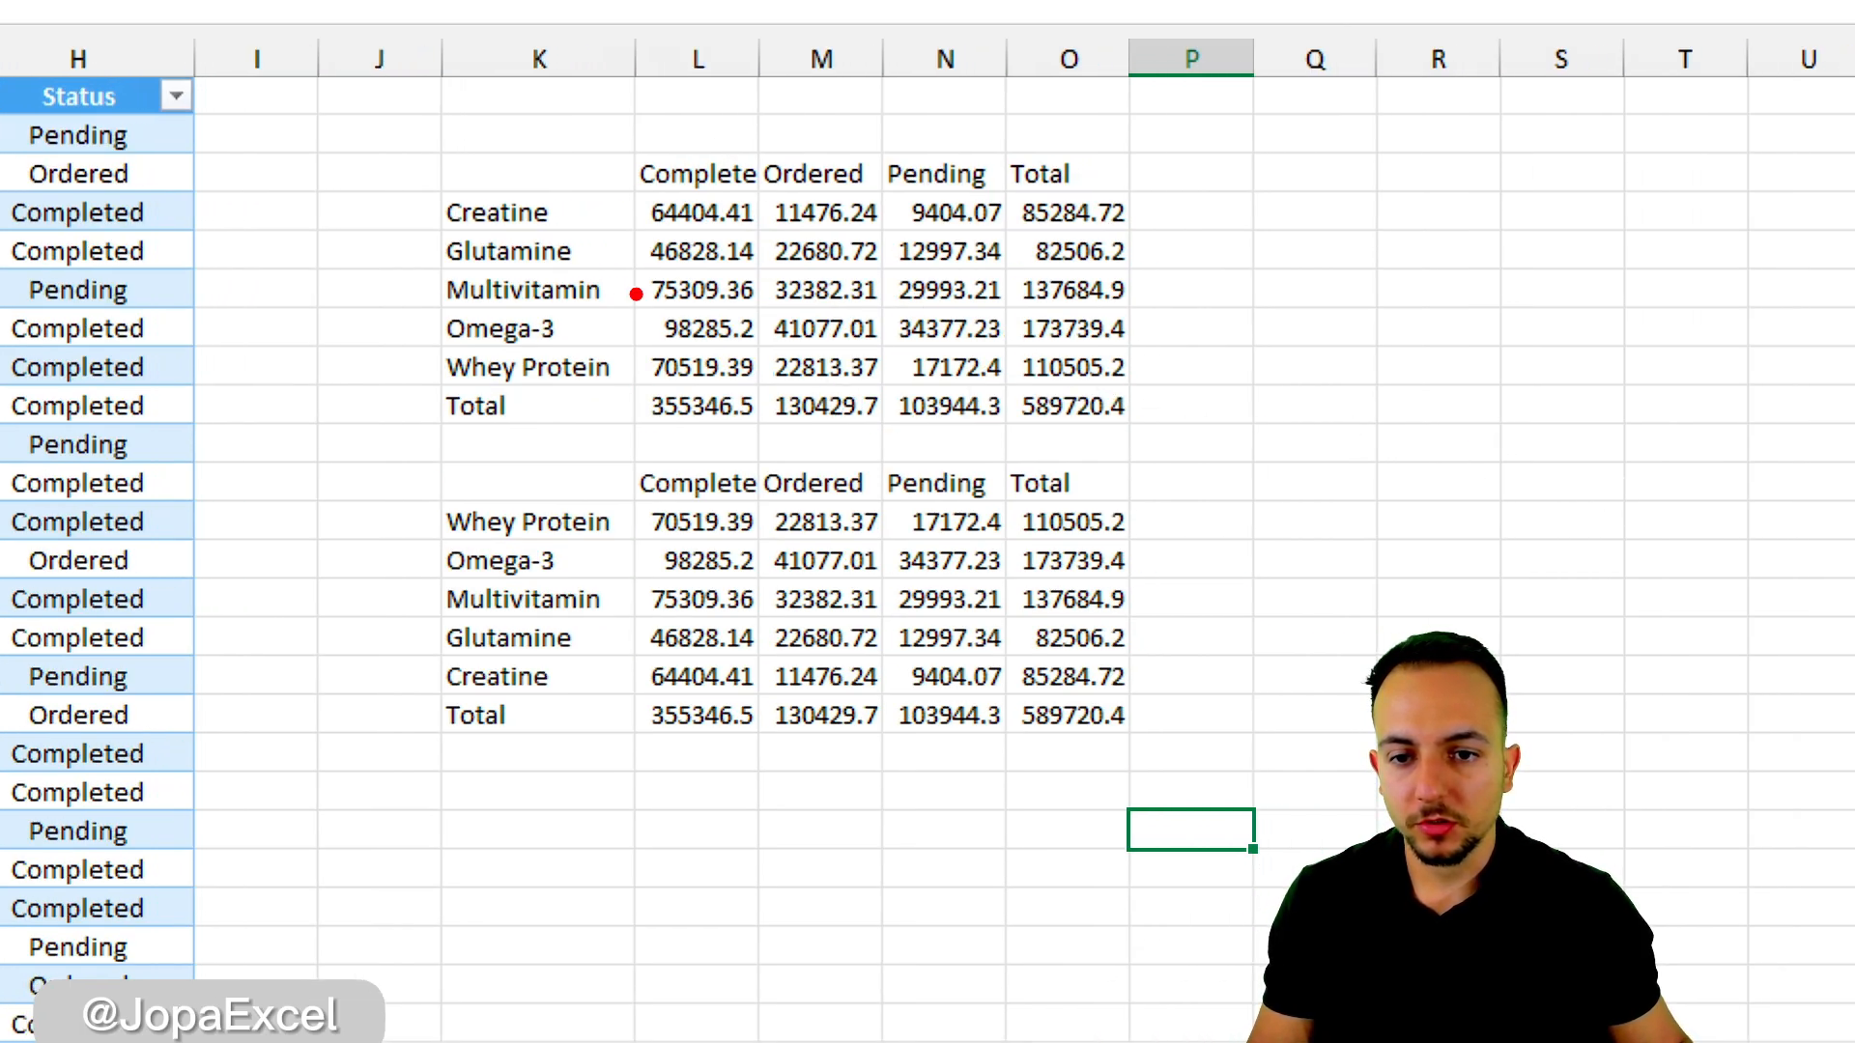
drag(415, 174, 623, 357)
key(Escape)
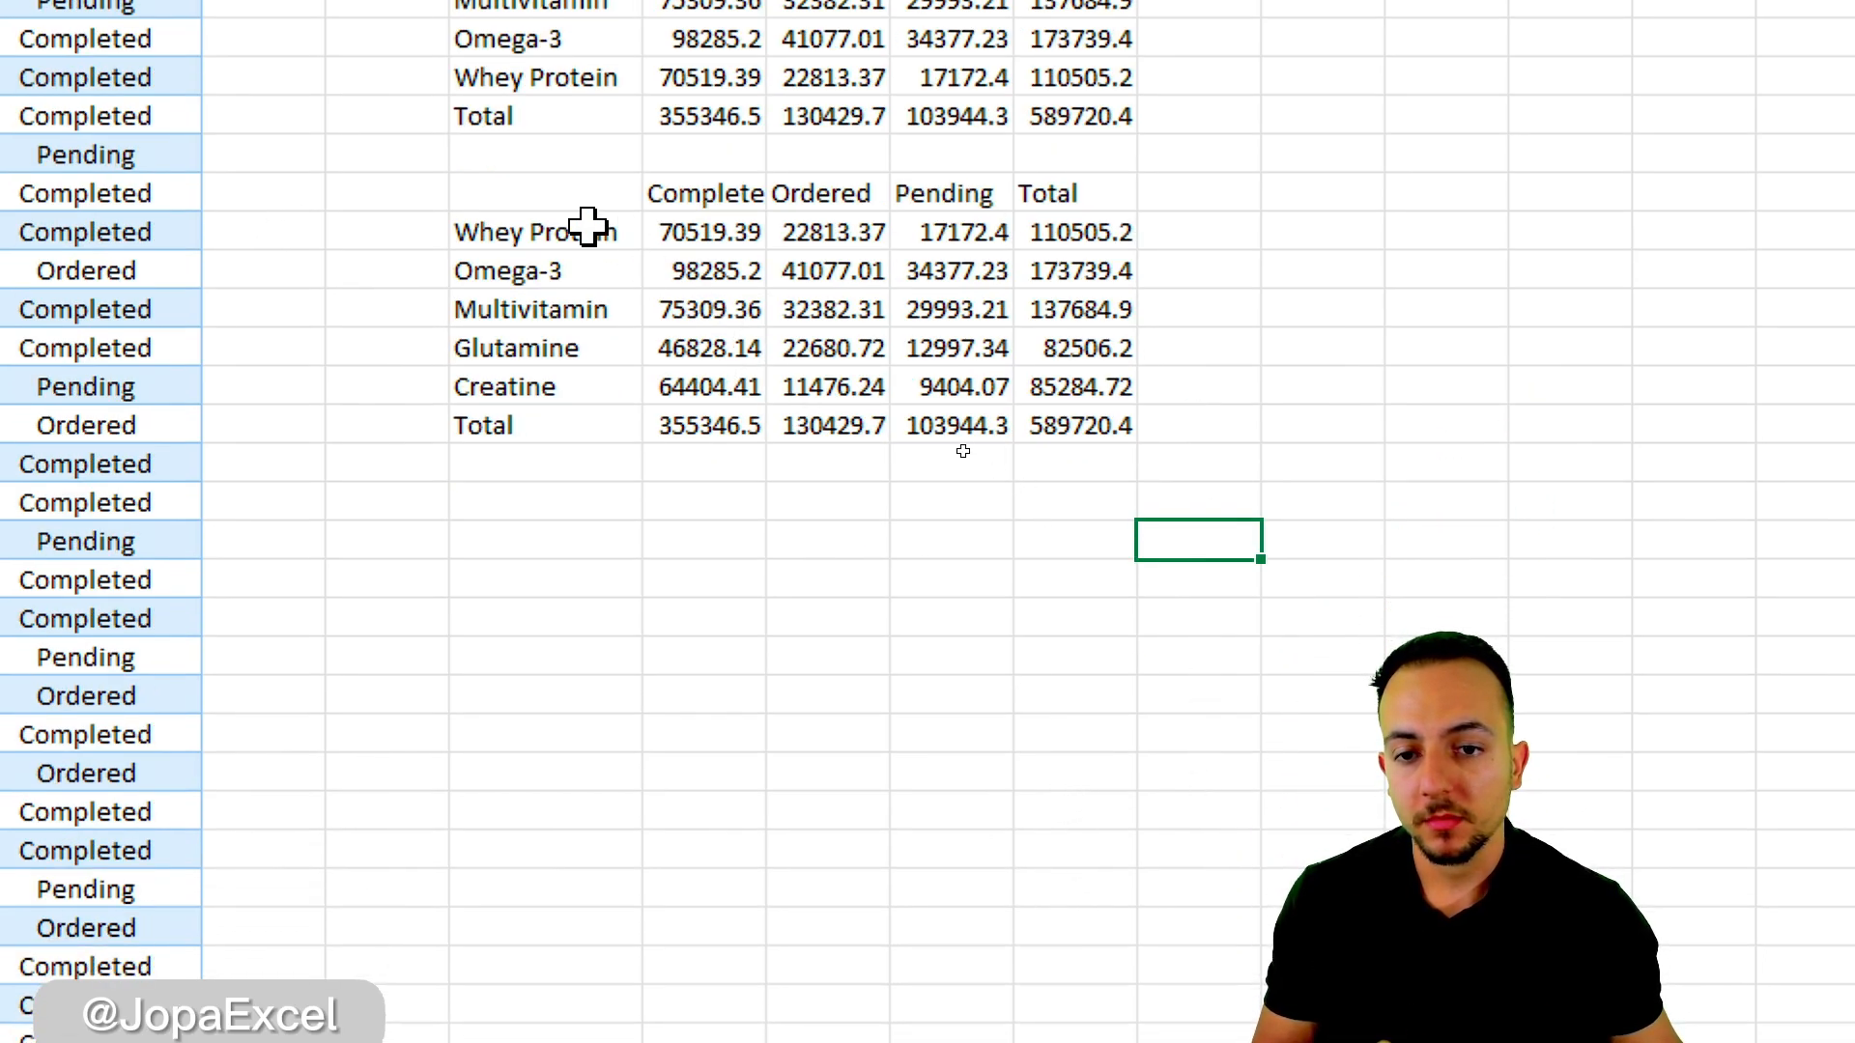
- Copy the PIVOTBY formula from K11 to K19 to create a third summary
click(579, 204)
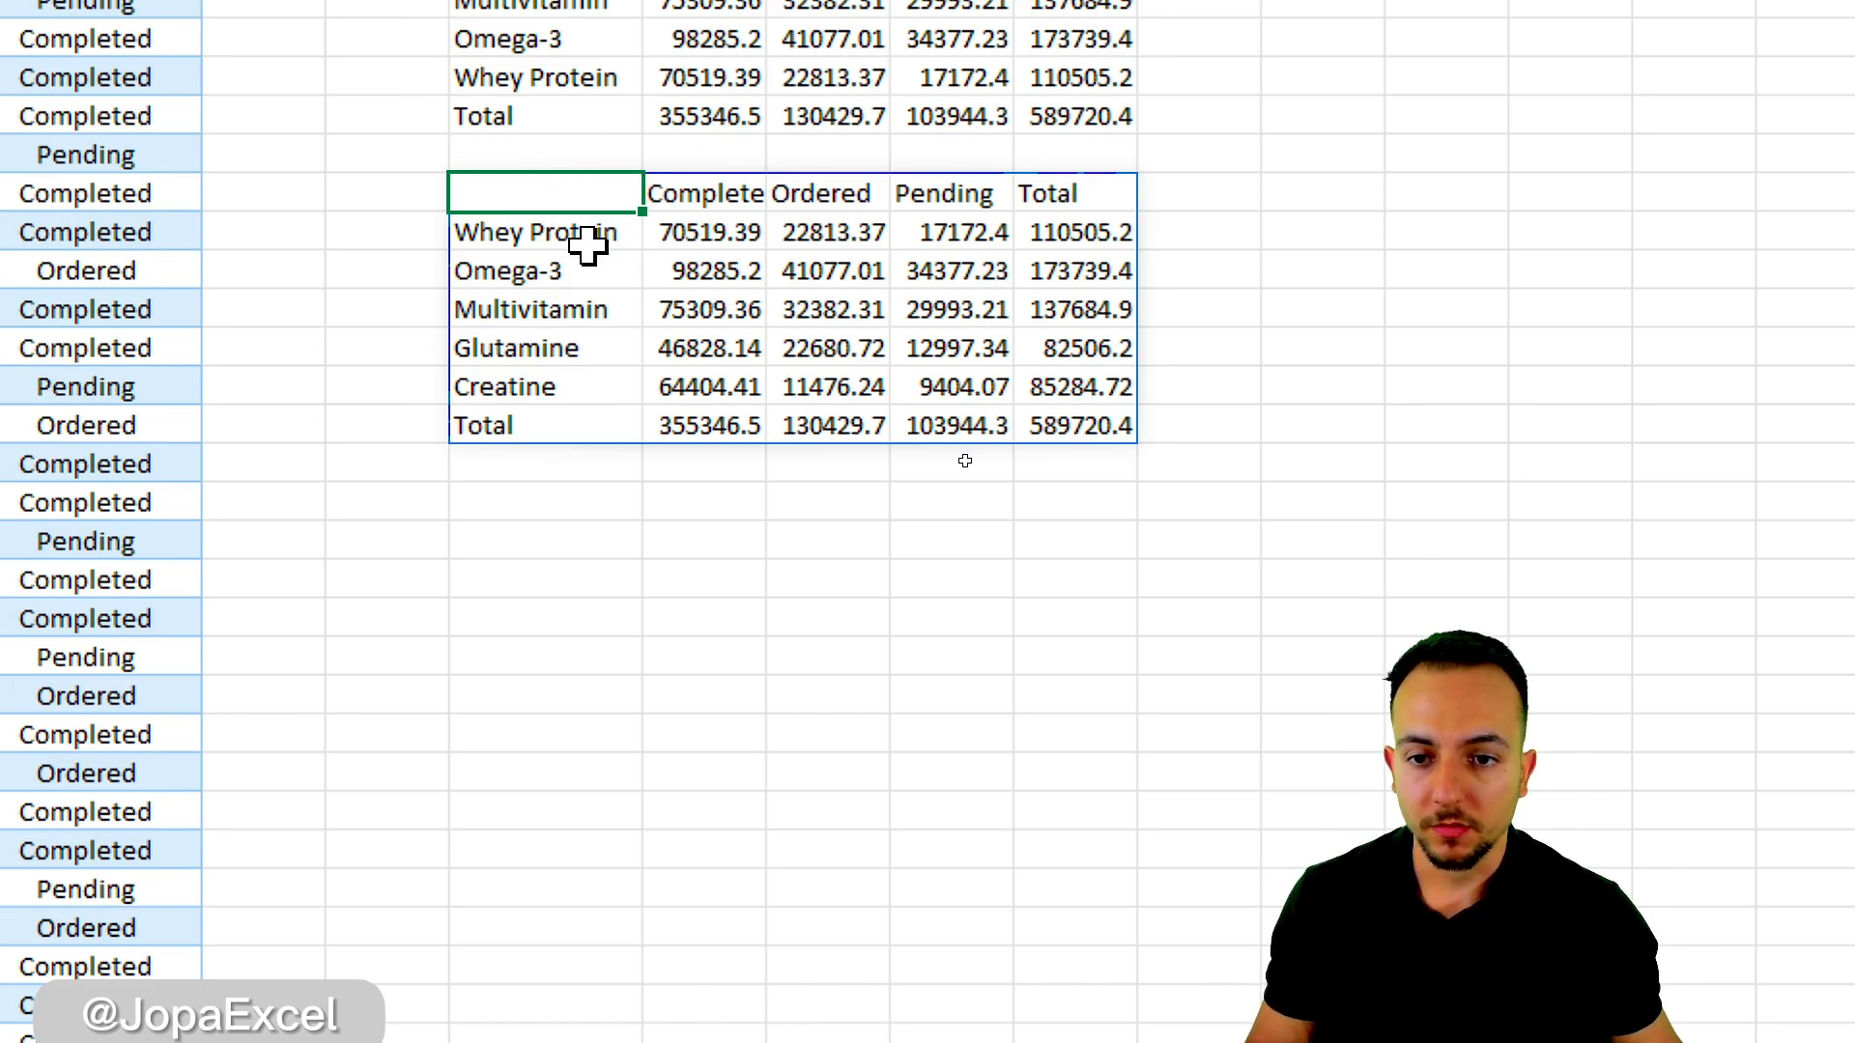
key(ctrl+c)
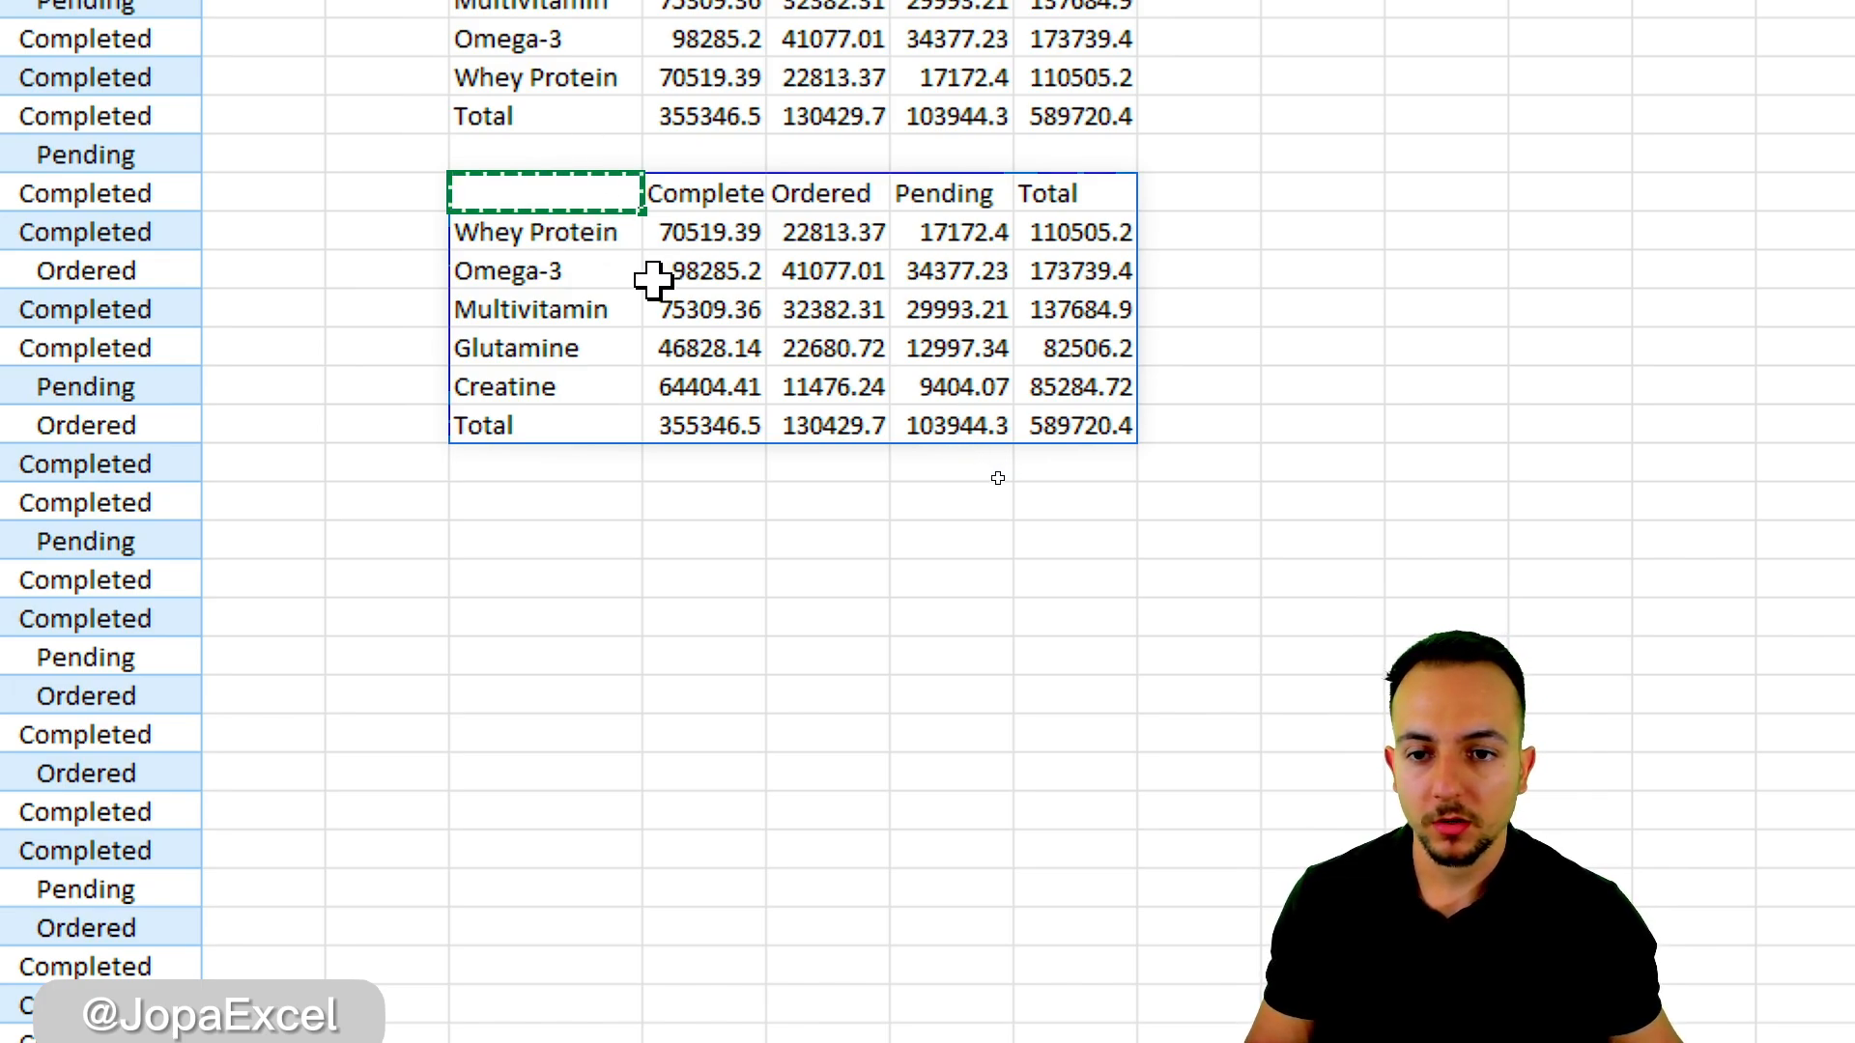
click(553, 503)
key(ctrl+v)
key(Escape)
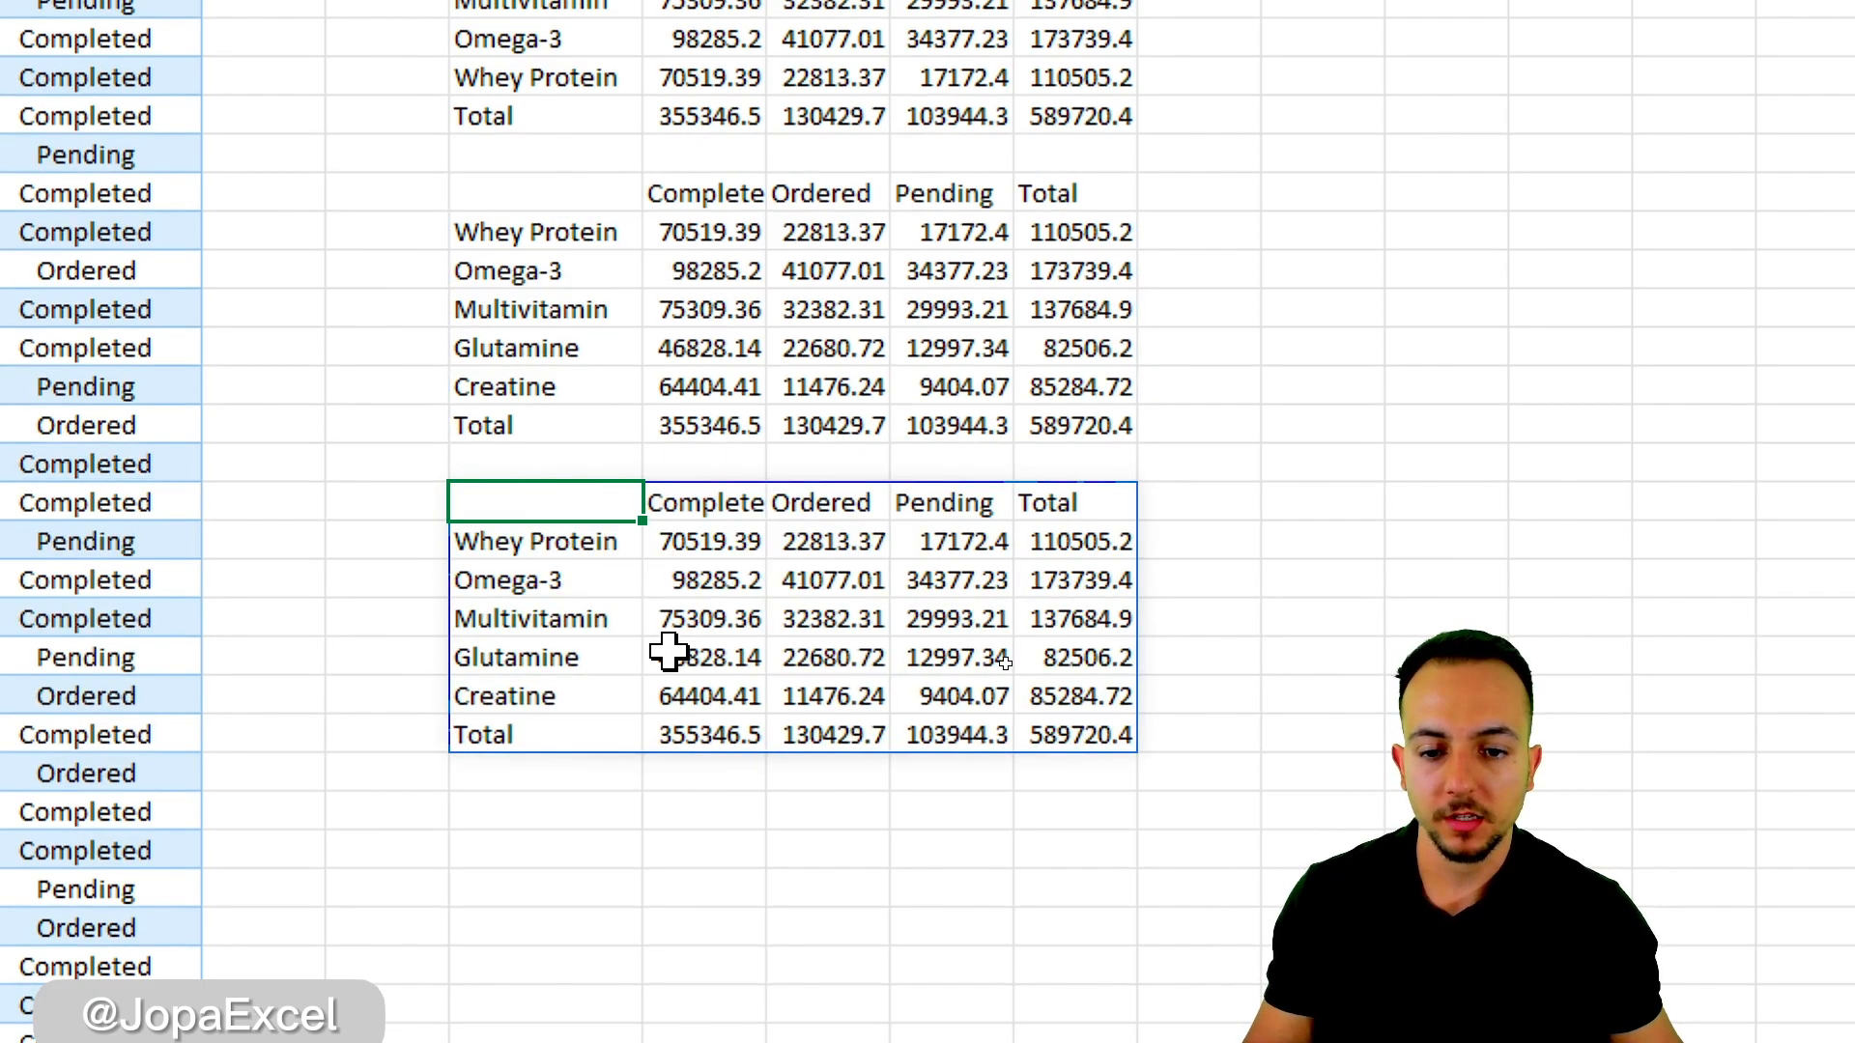
- Set the row_sort_order argument of the PIVOTBY formula in K19 to 2
key(F2)
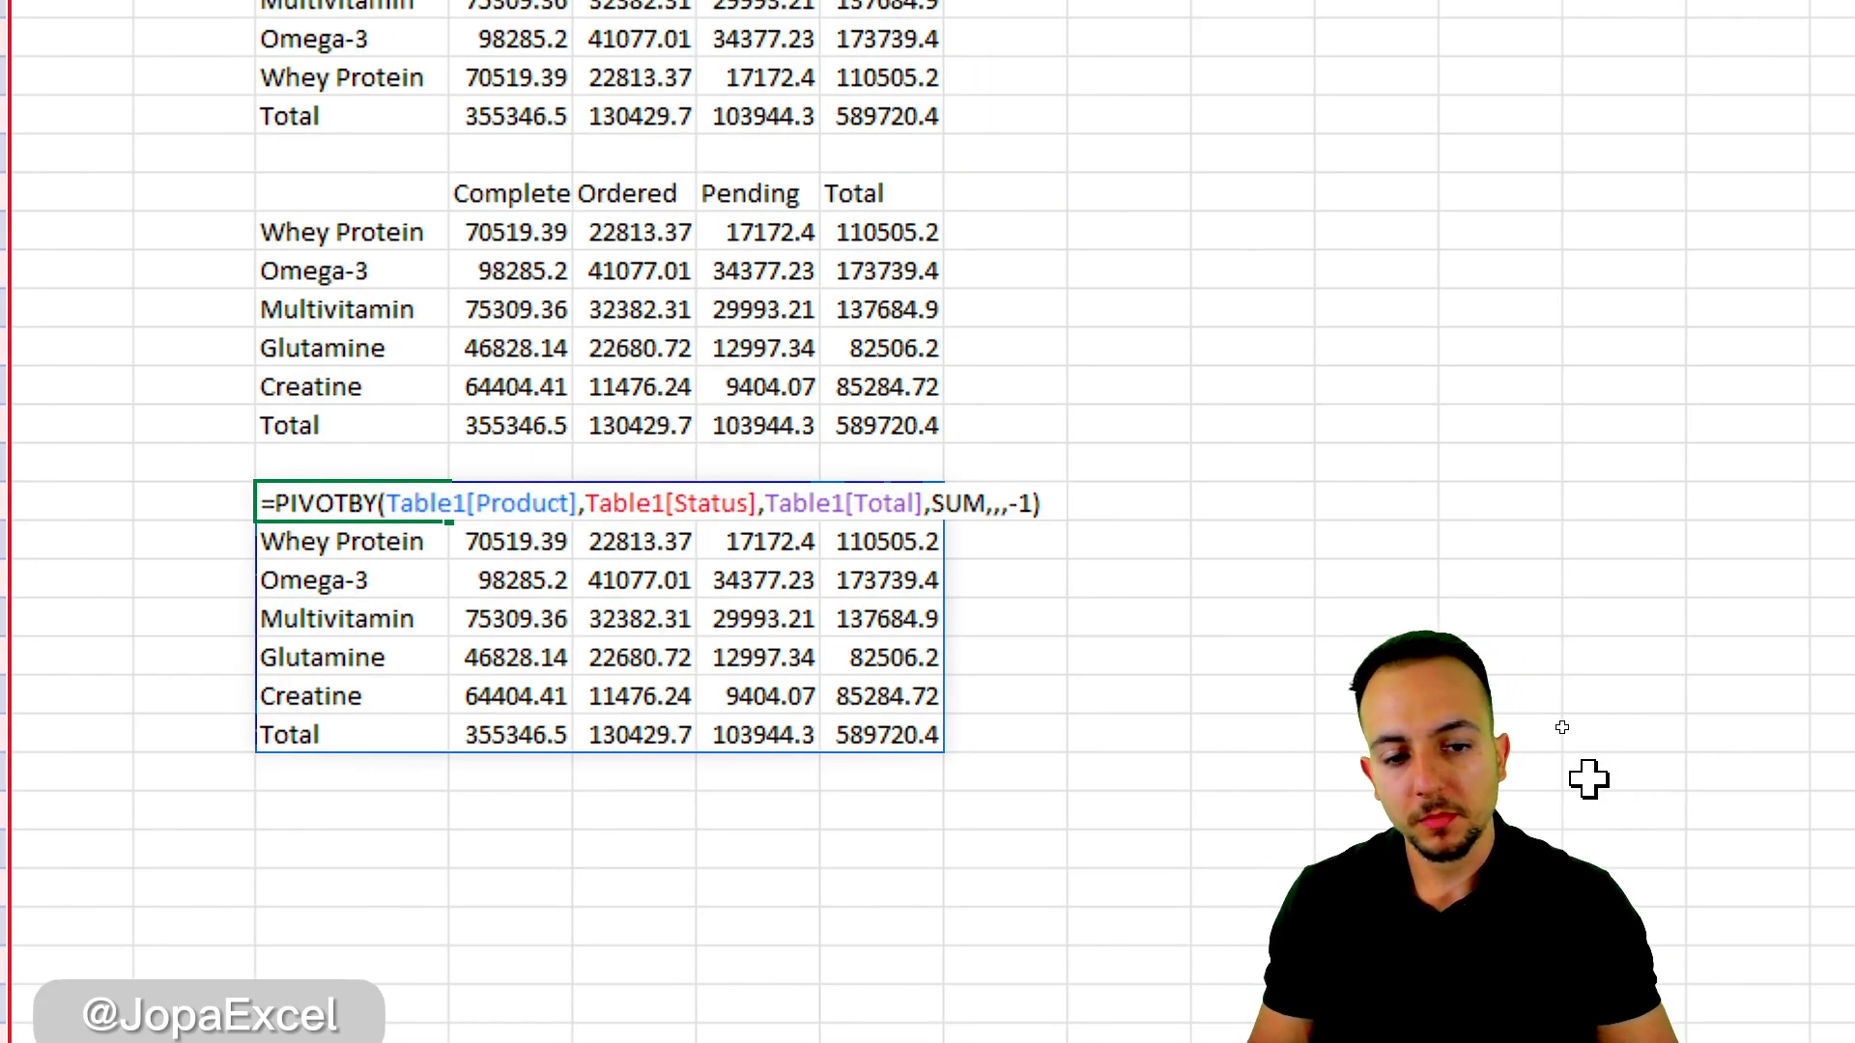
key(BackSpace)
key(BackSpace)
key(BackSpace)
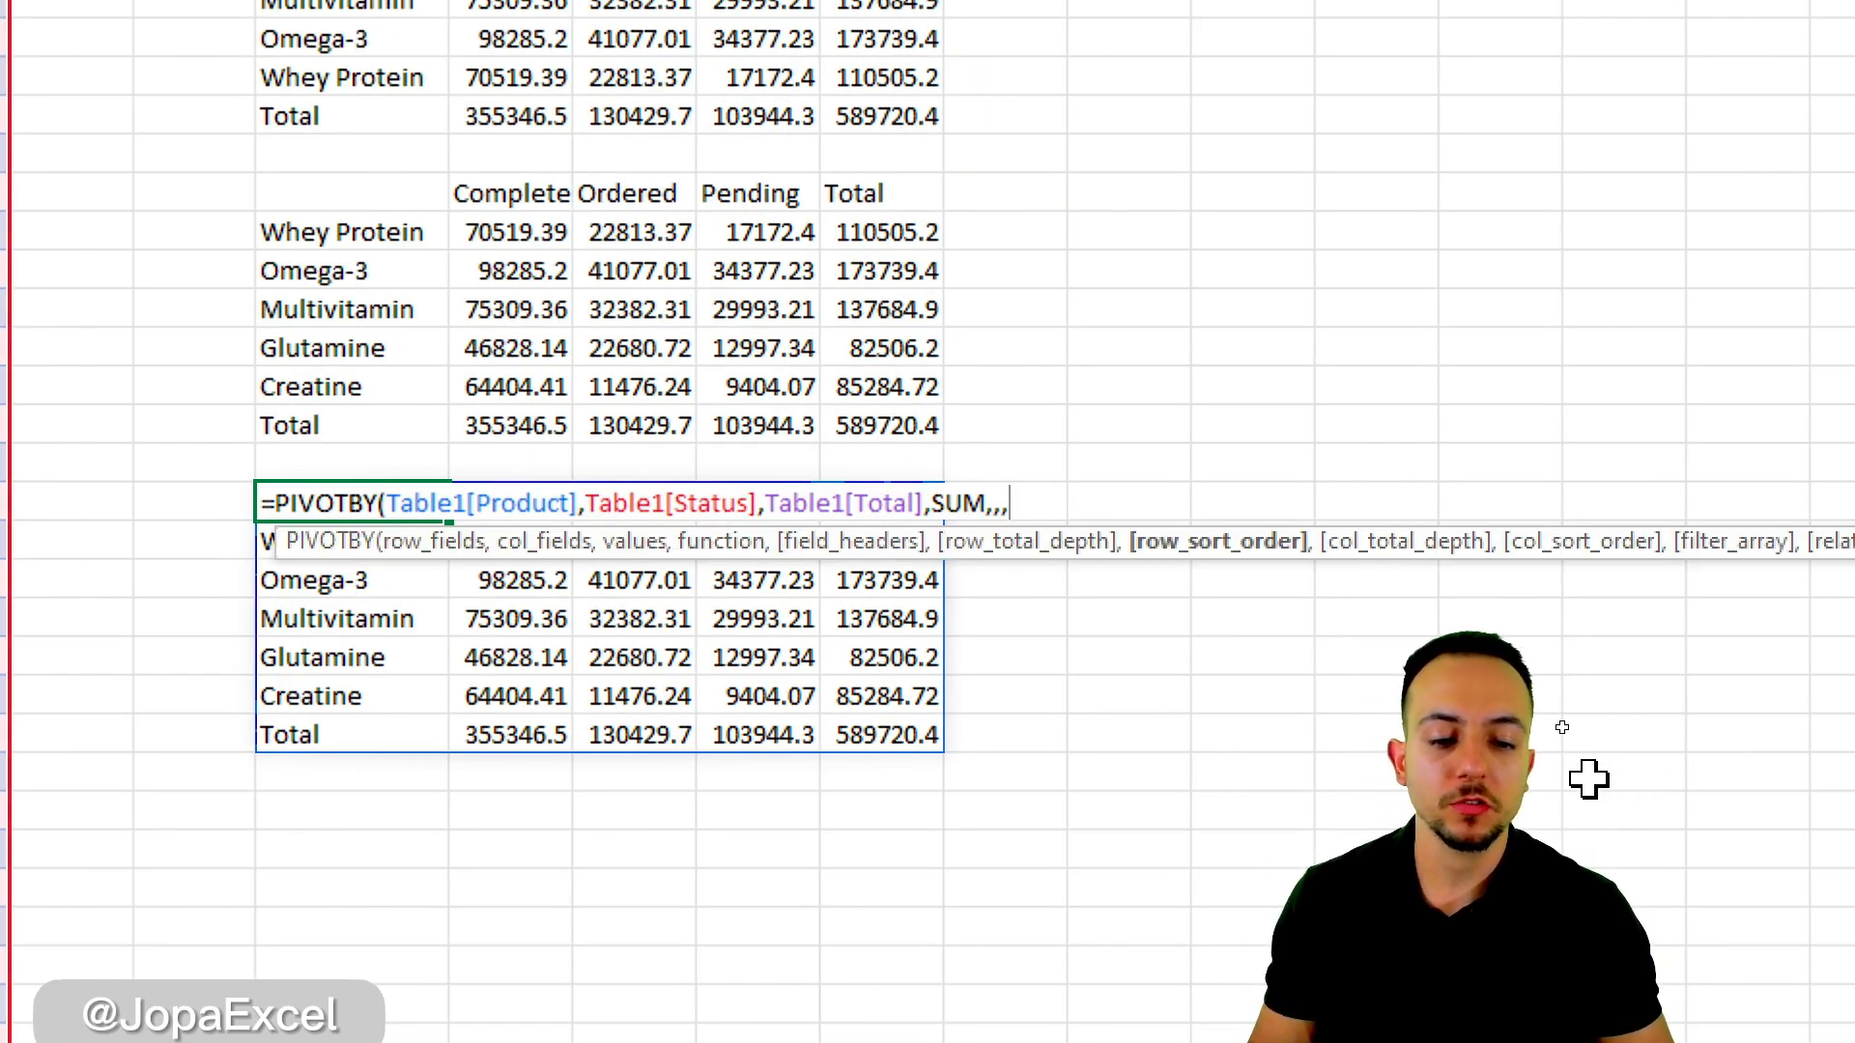
text(2)
key(Return)
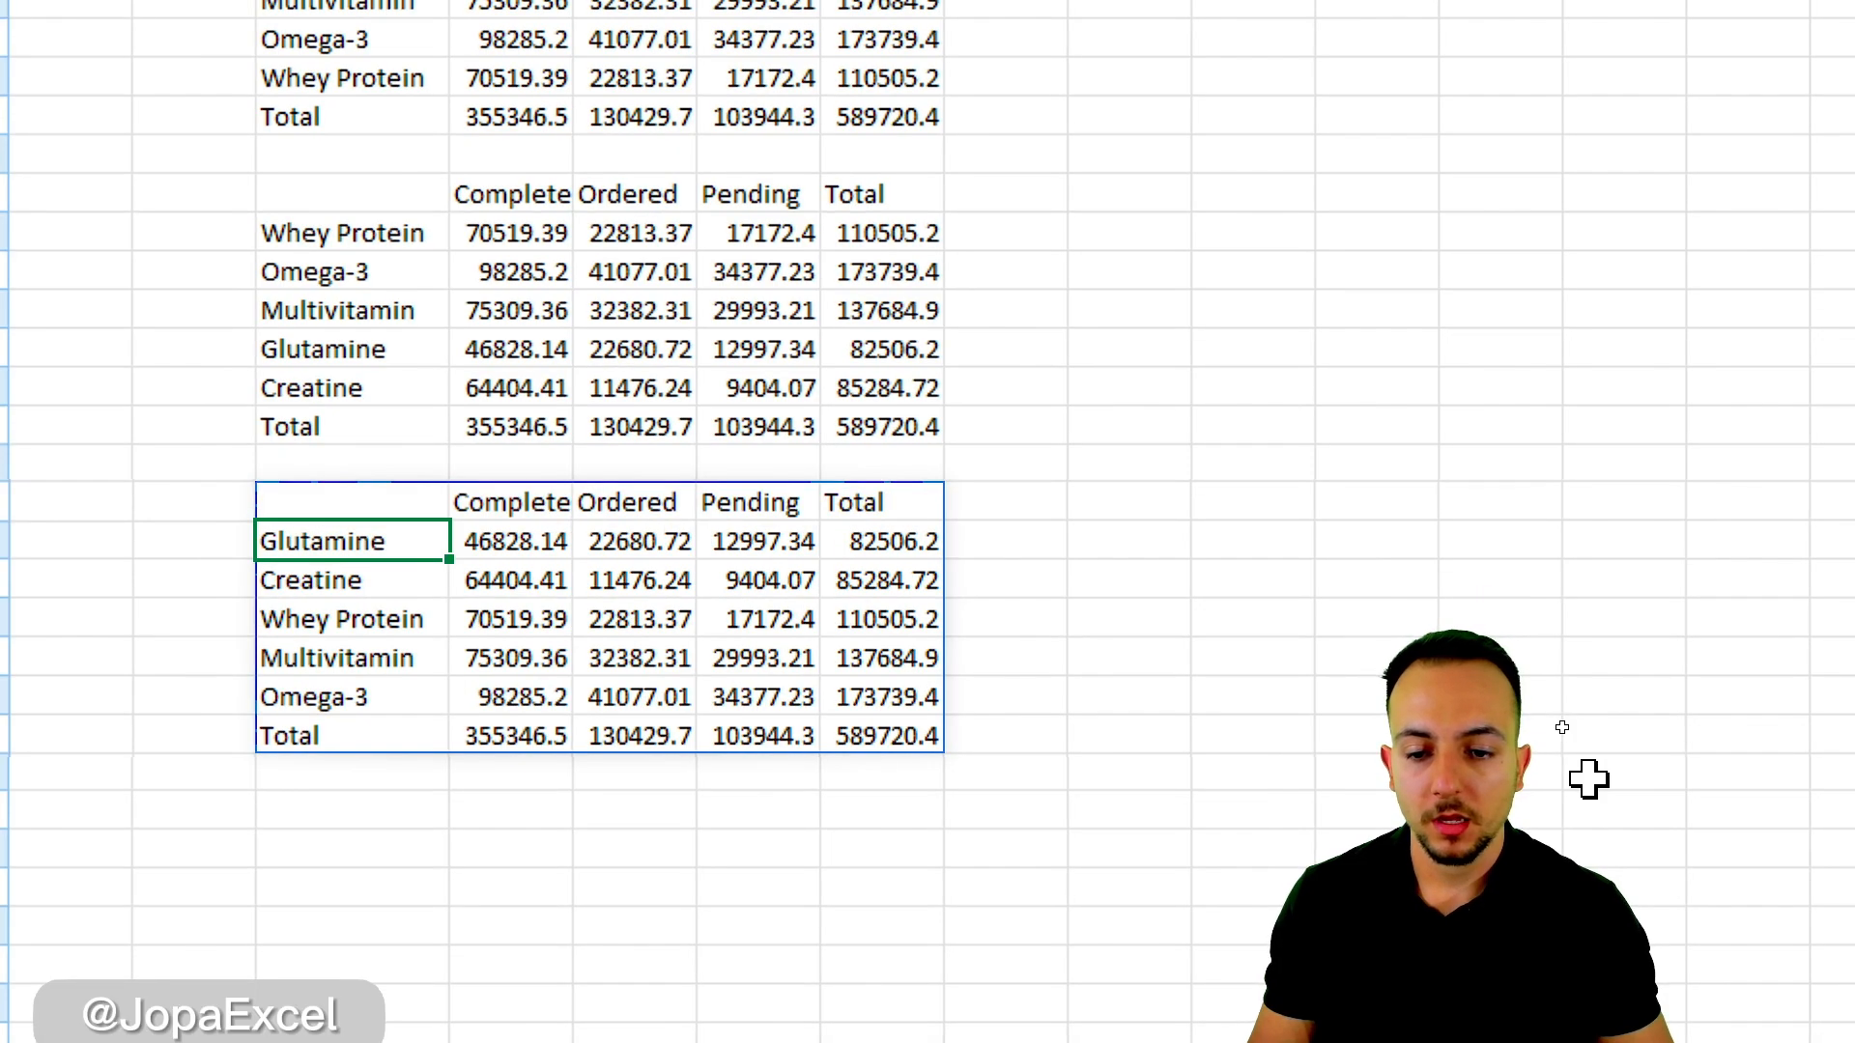
- Copy the PIVOTBY formula from K19 to K27 to create a fourth summary
click(339, 498)
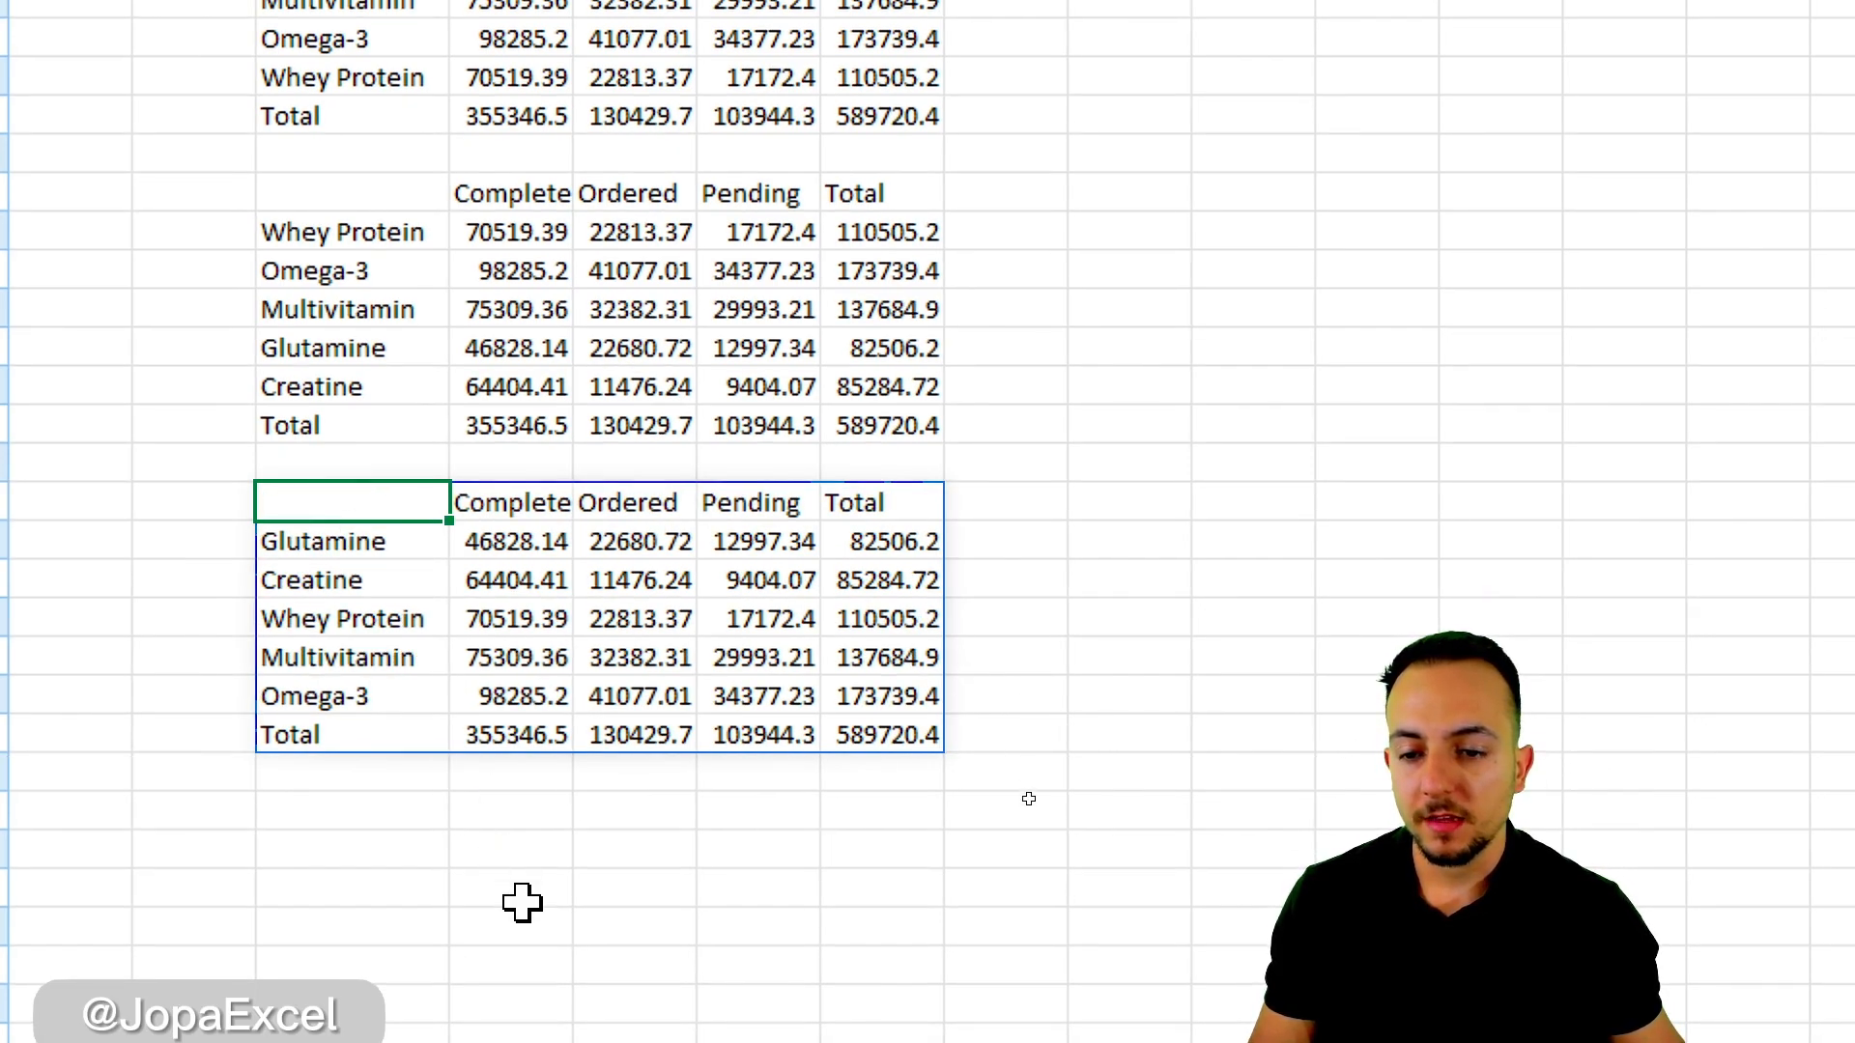
scroll(560, 869, down, 2)
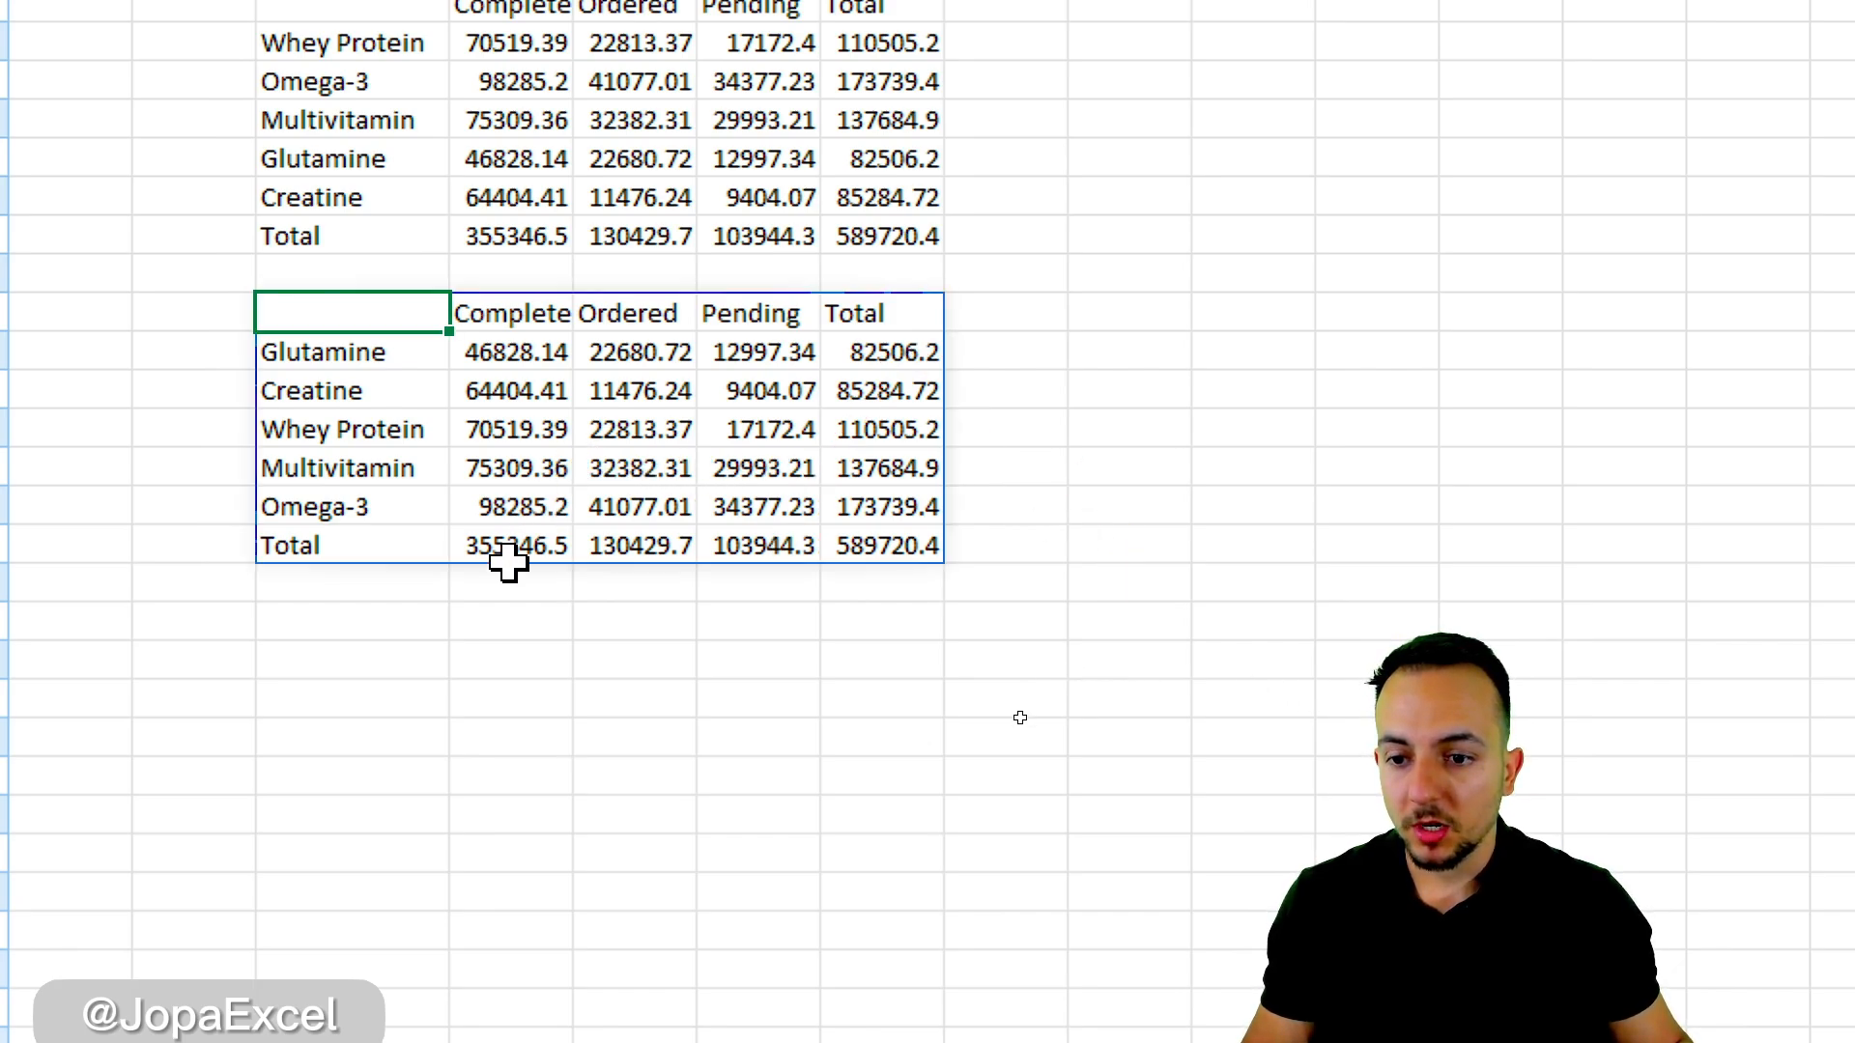
key(ctrl+c)
click(396, 635)
key(ctrl+v)
key(Escape)
- Set the row_sort_order argument of the PIVOTBY formula in K27 to -2
key(F2)
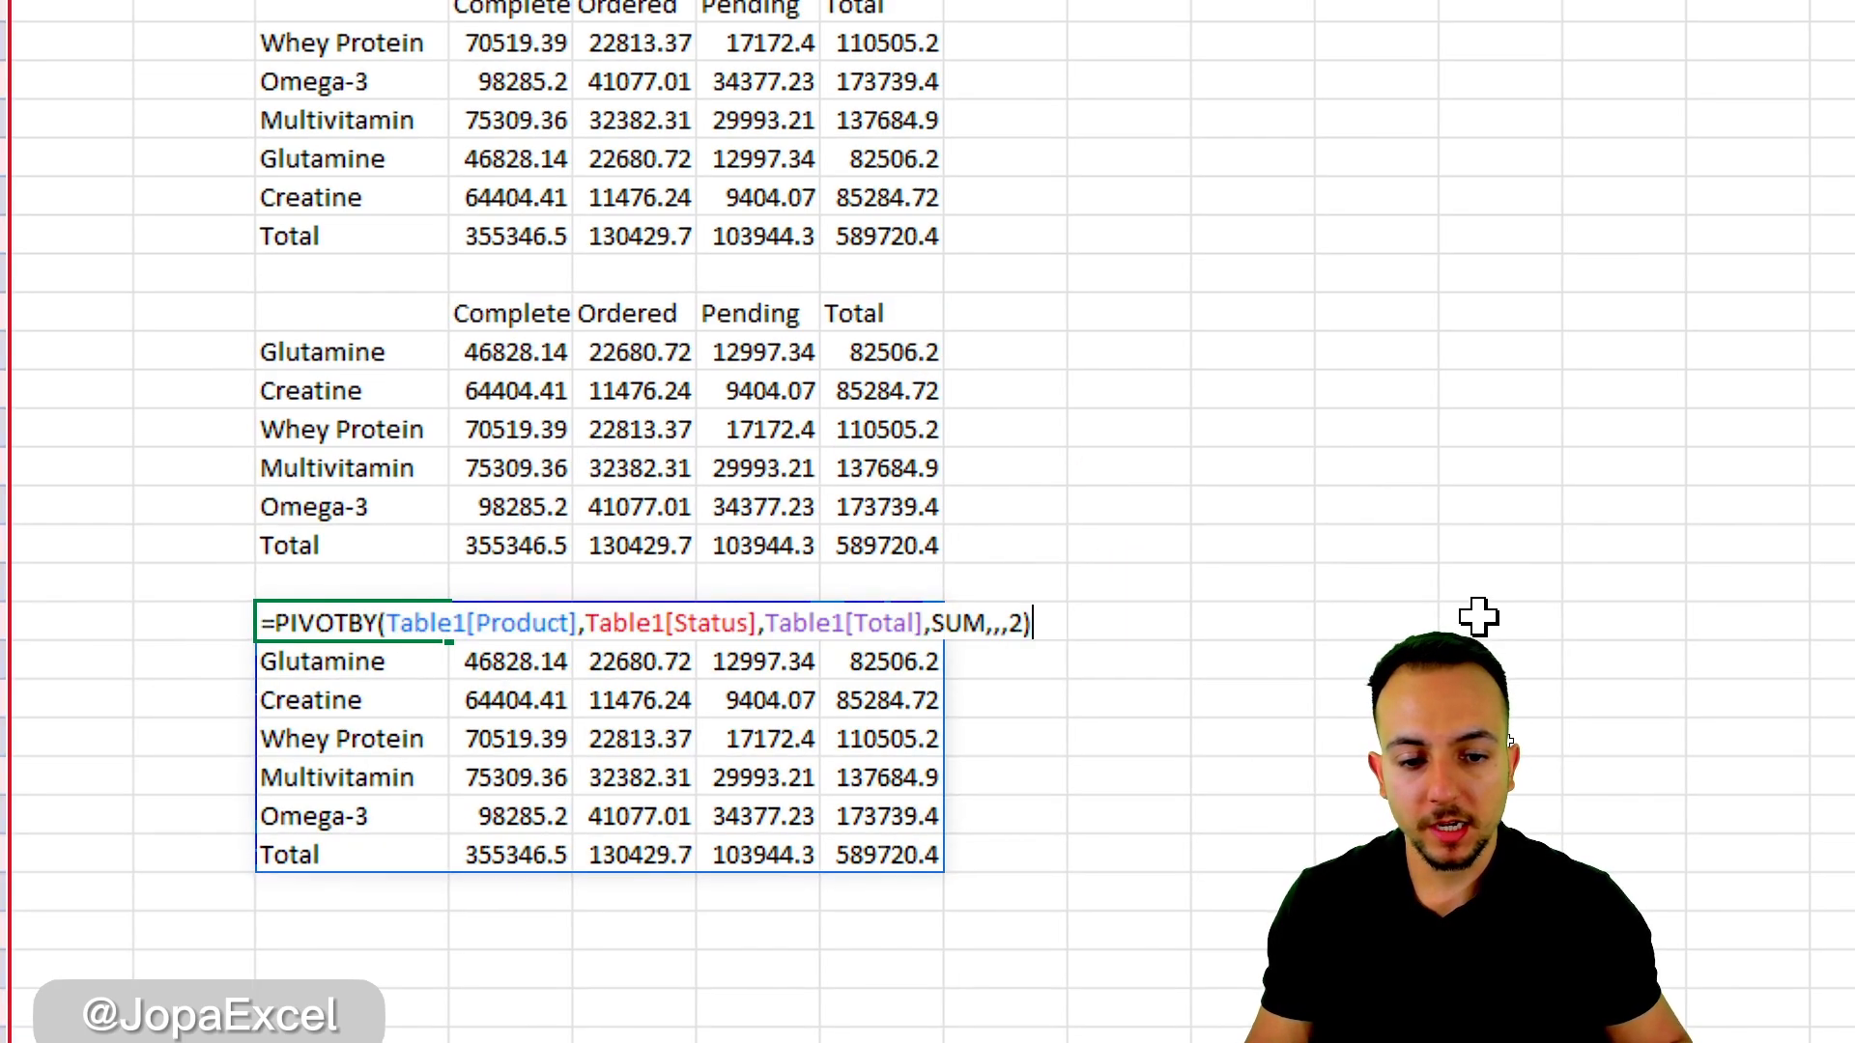
key(Left)
key(Left)
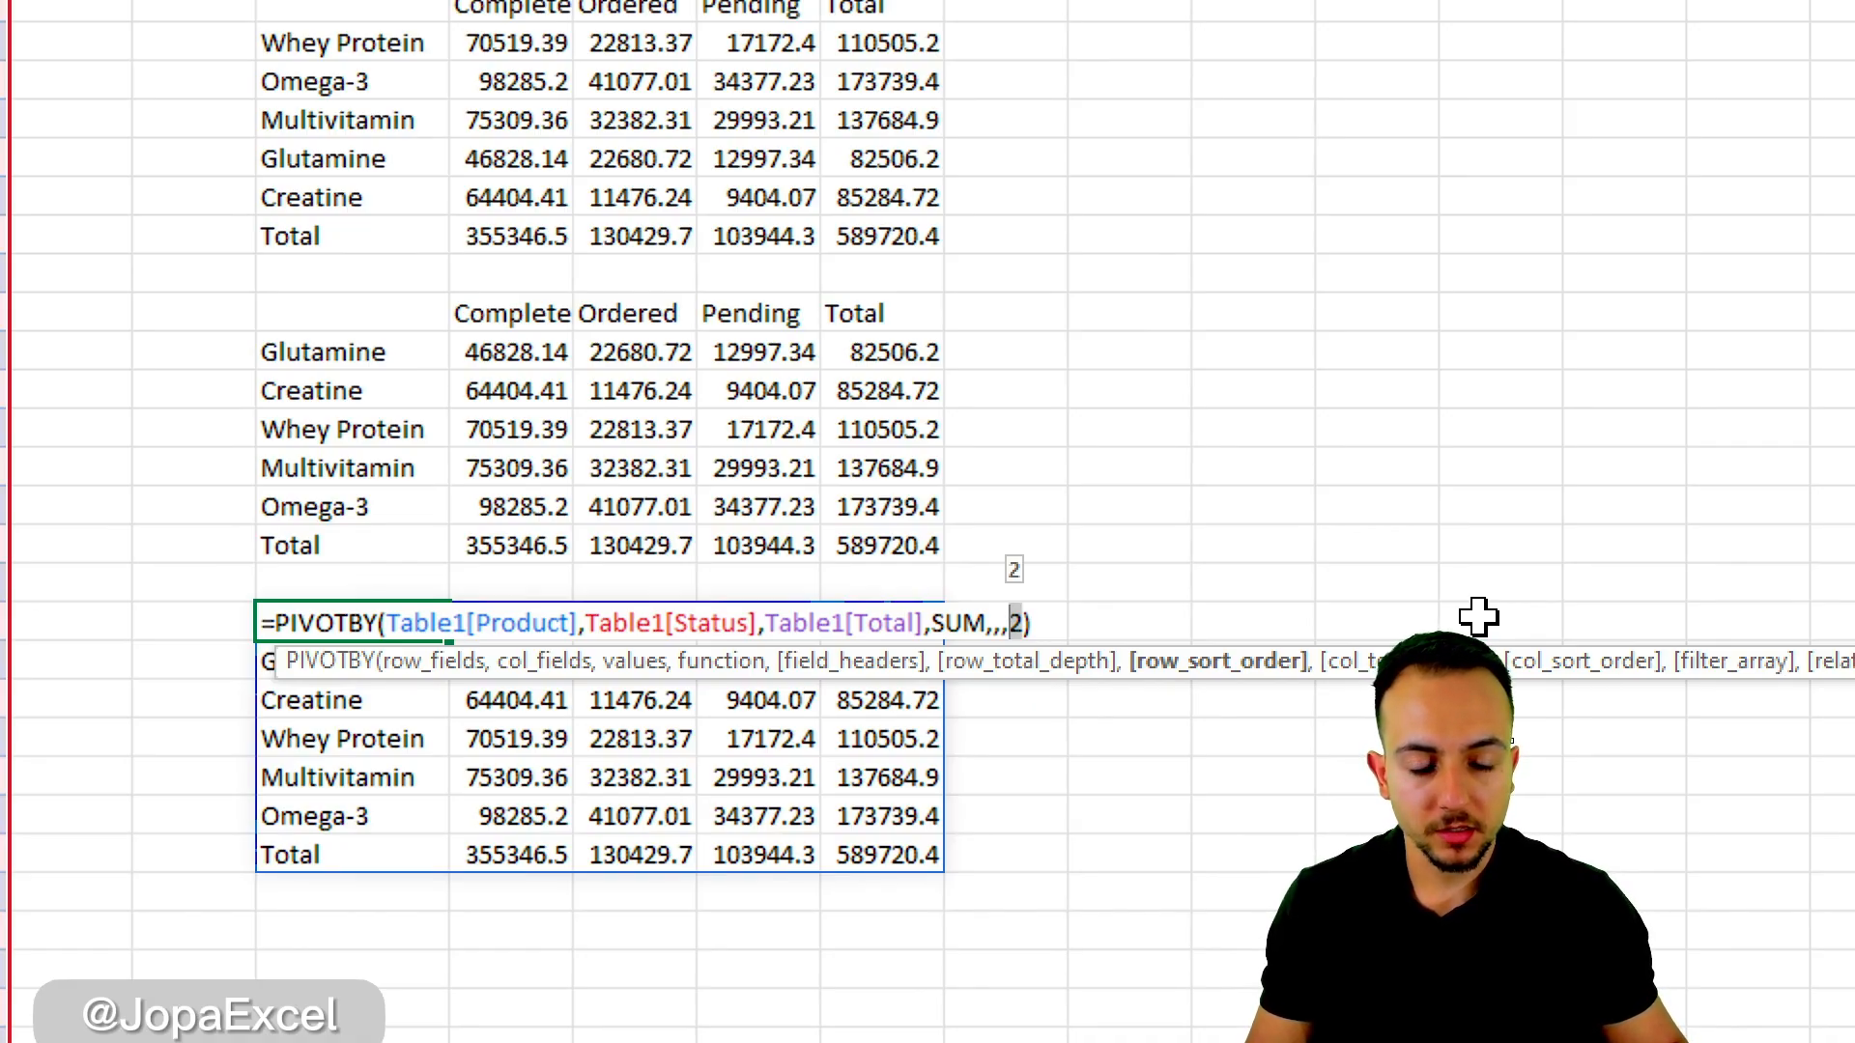
text(-2)
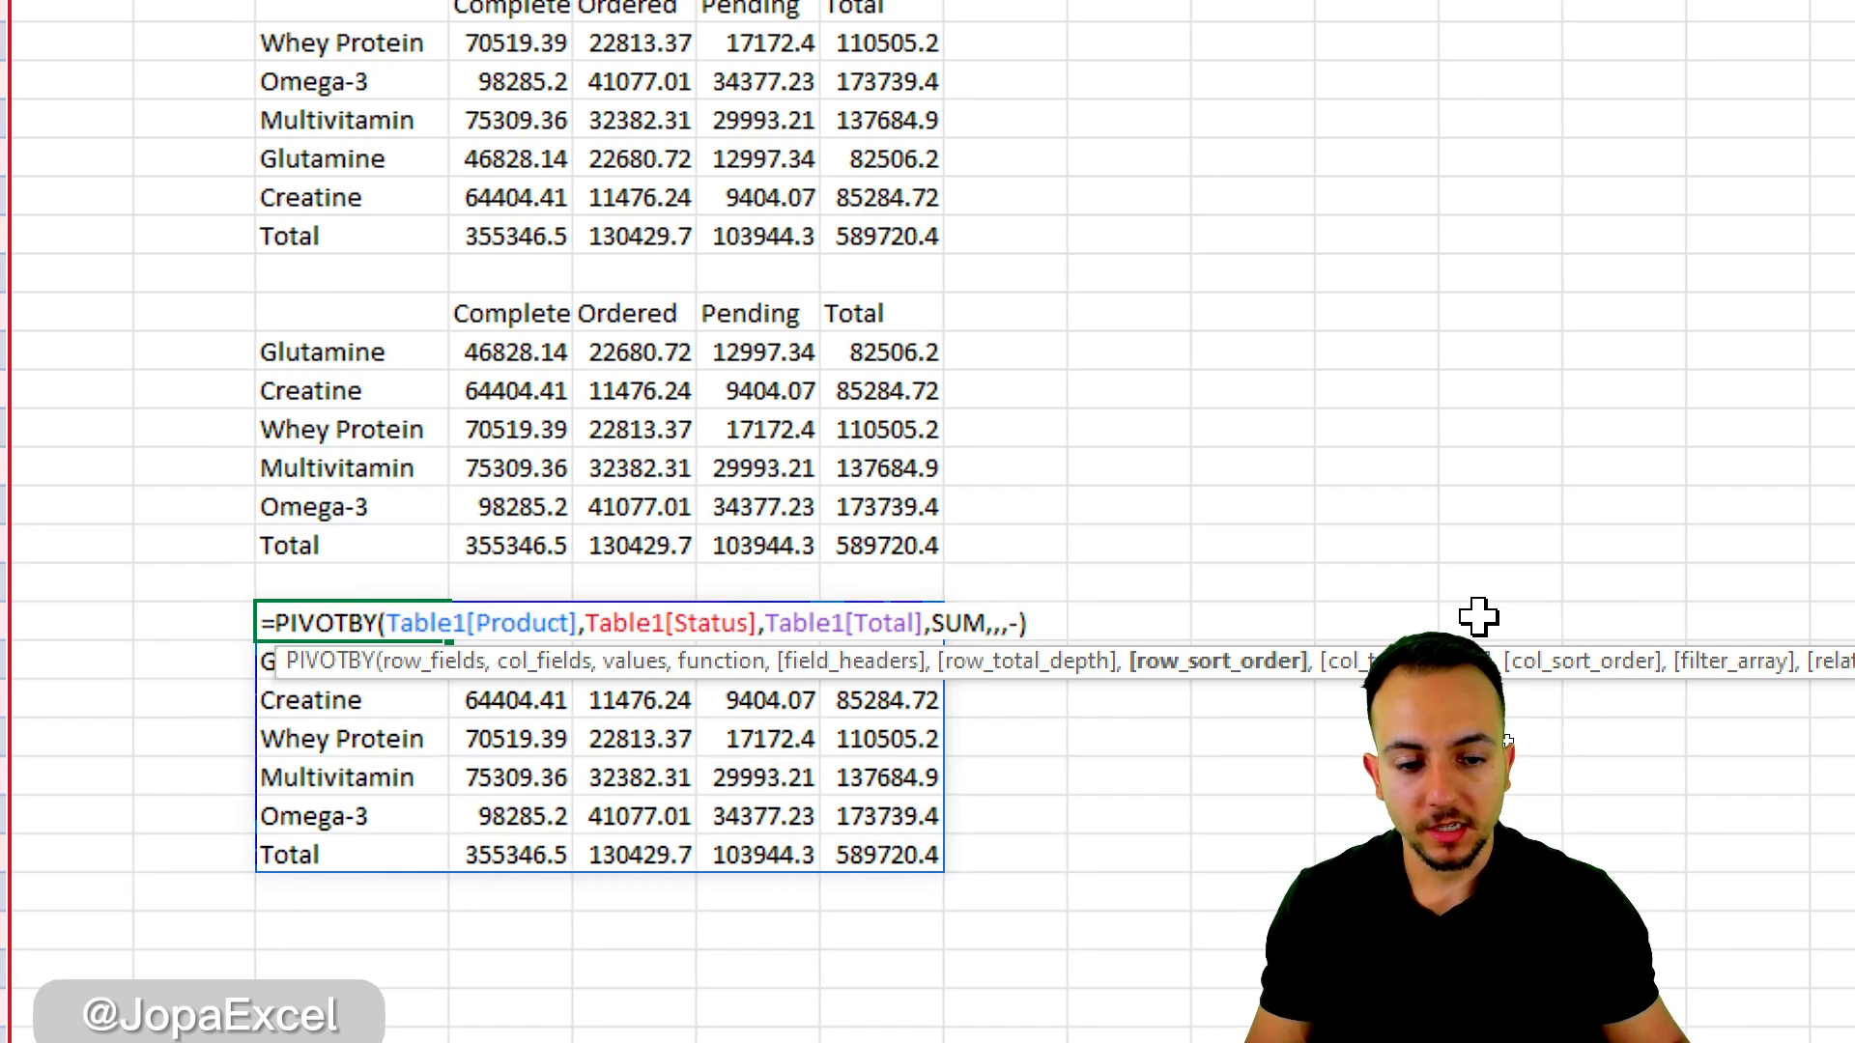
key(Return)
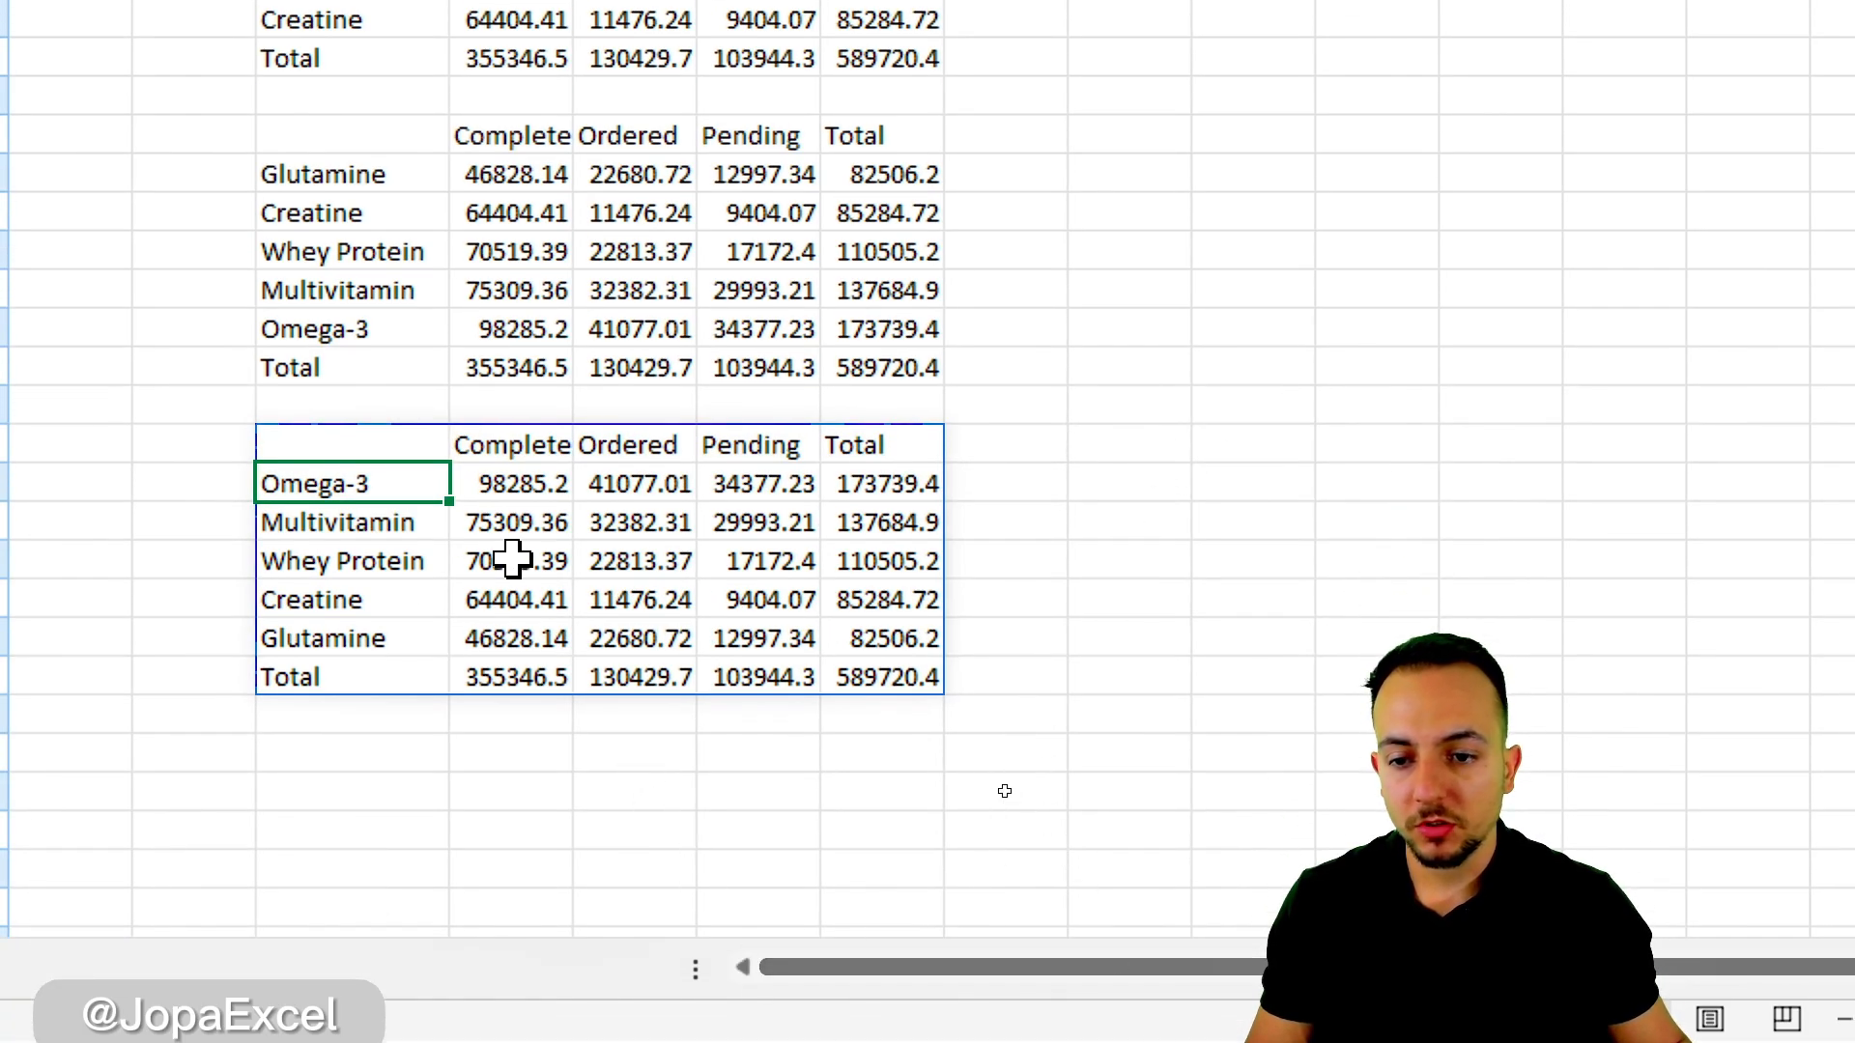
- Look over the K27 summary and return to the order table, selecting its Date header in A1
click(413, 443)
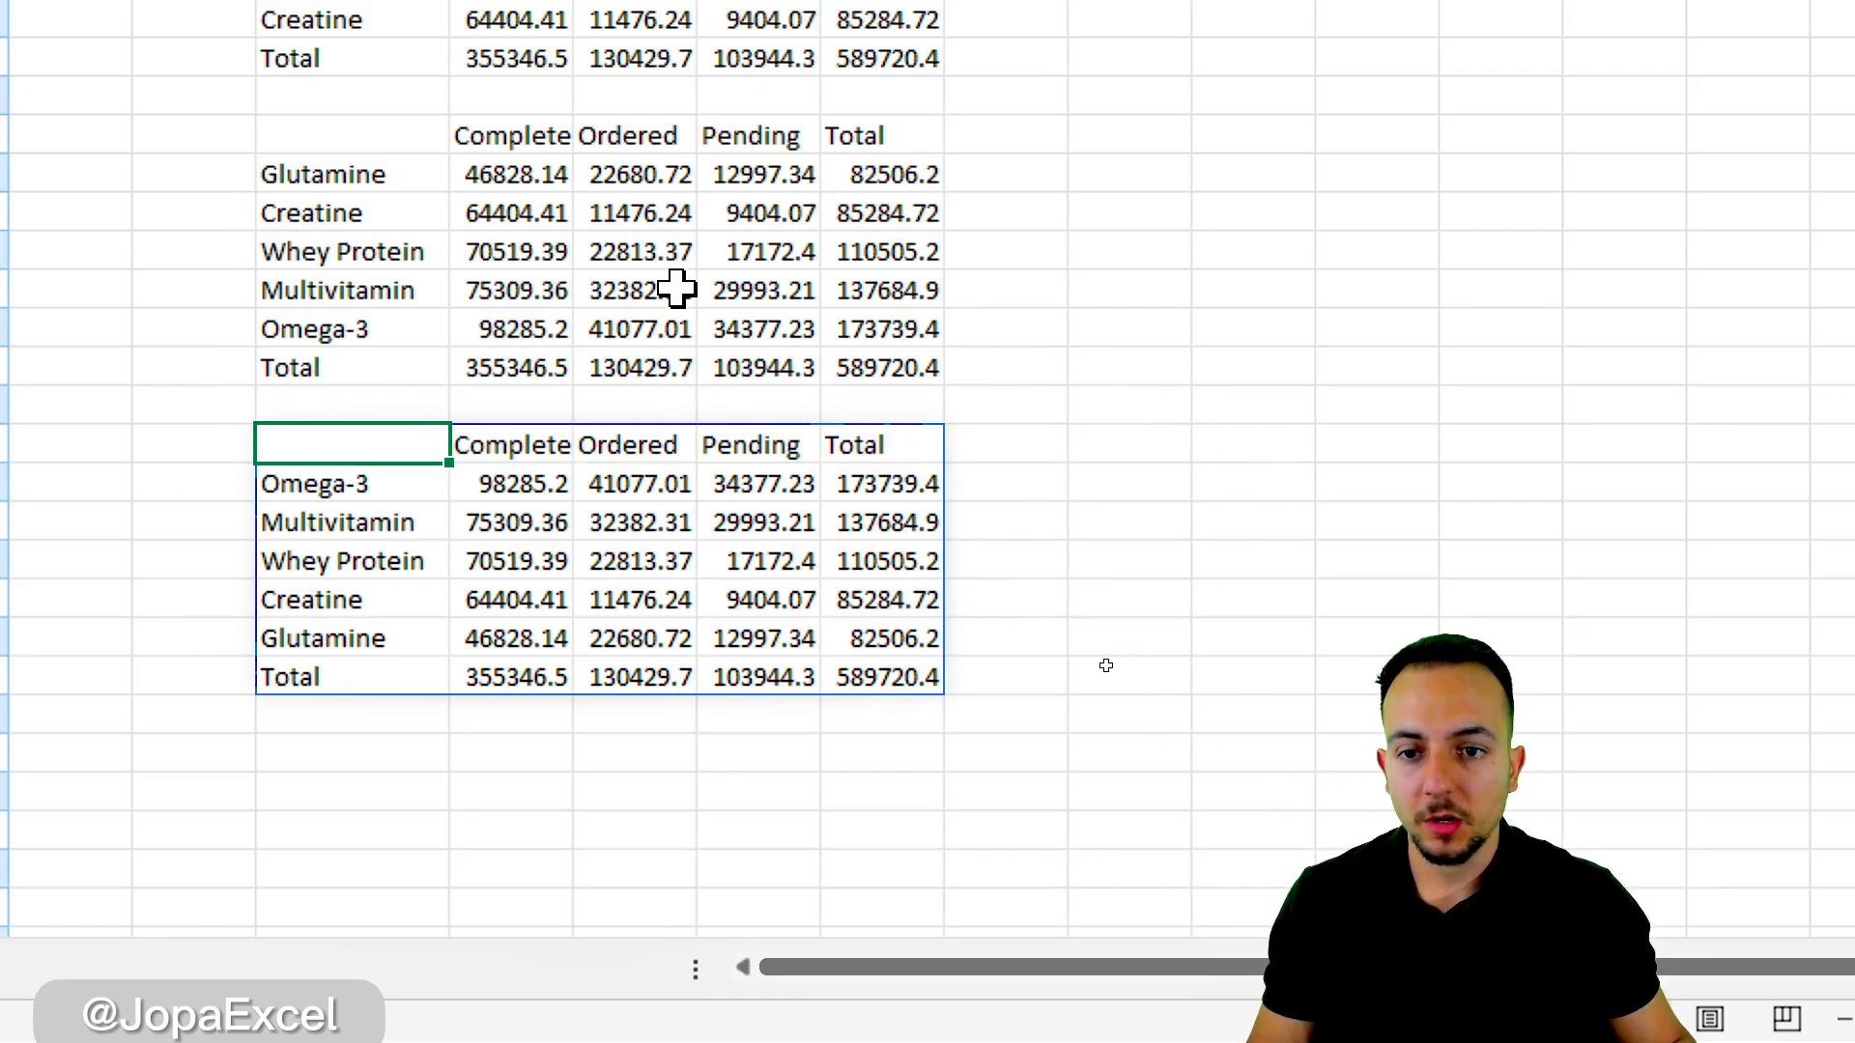
scroll(692, 145, up, 5)
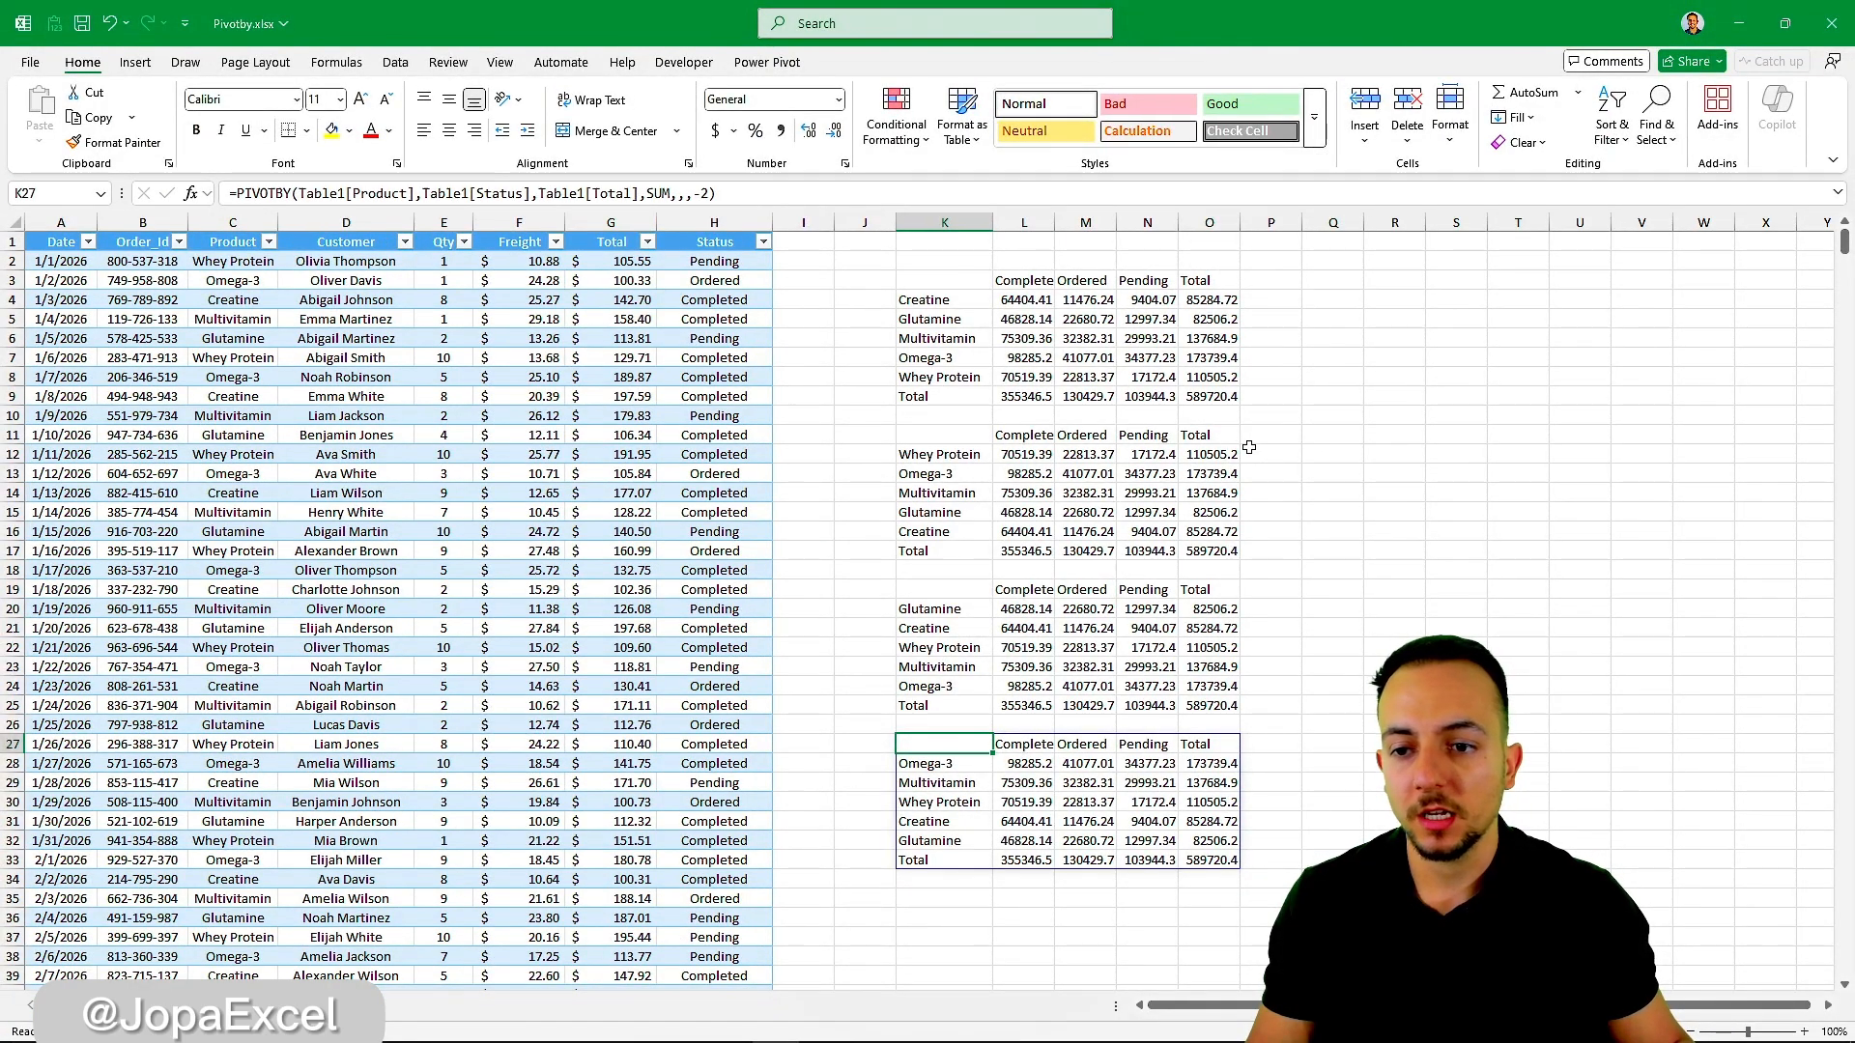
click(70, 250)
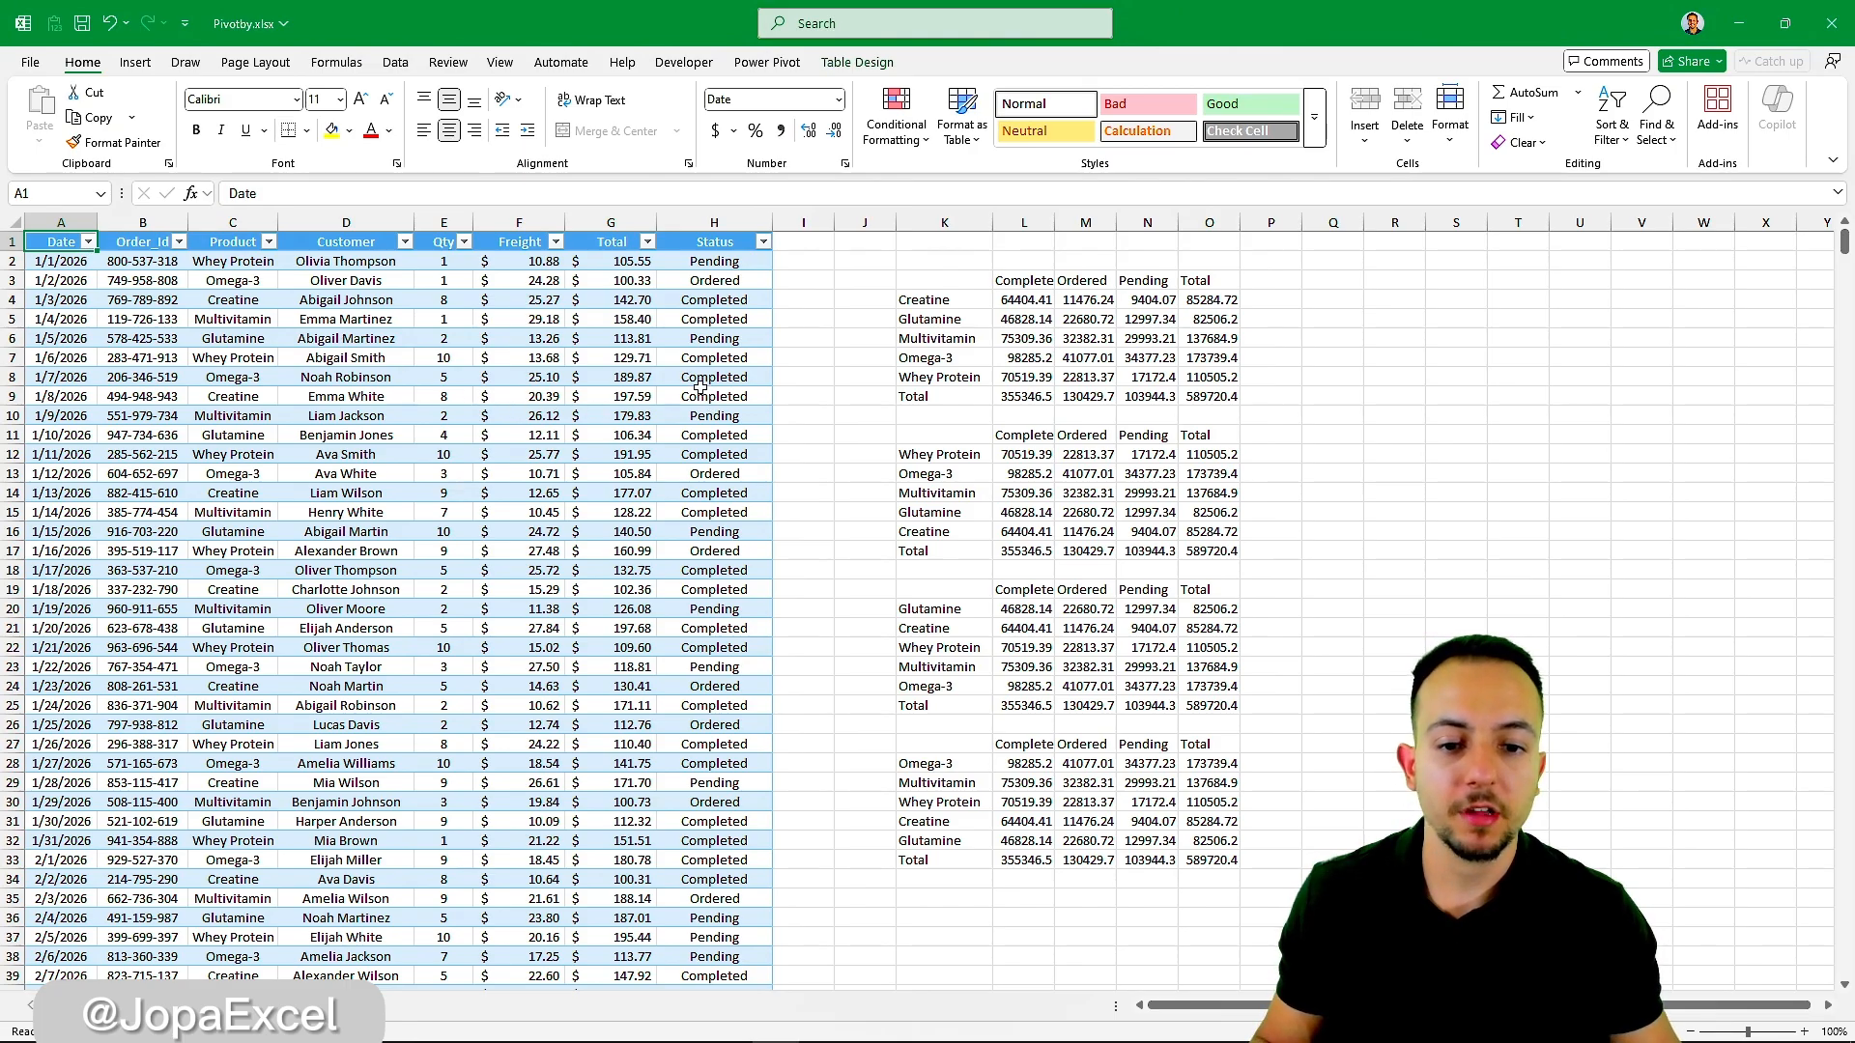